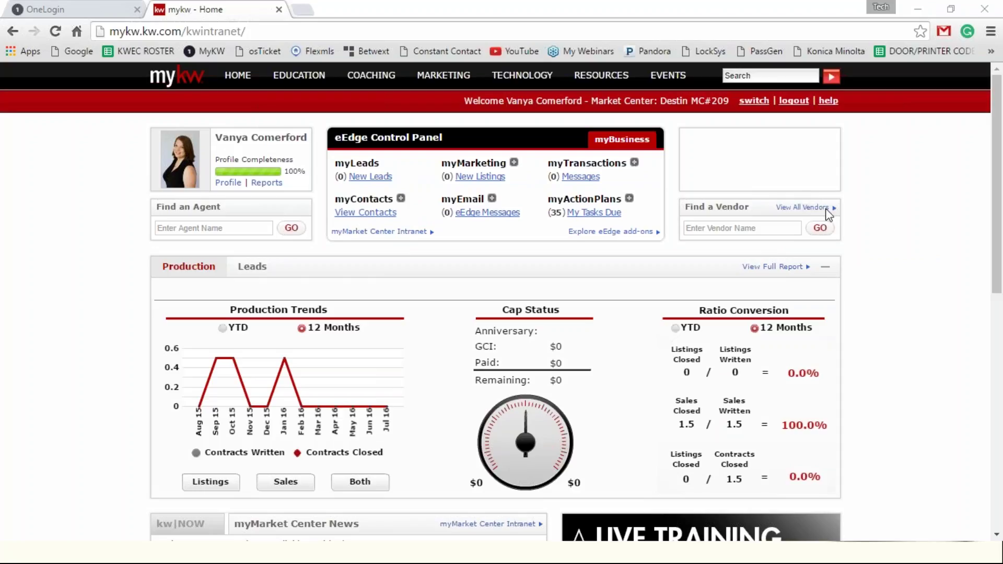
Step: Get back to MyKW from the authorization error and start Add New Contacts from myContacts
click(402, 198)
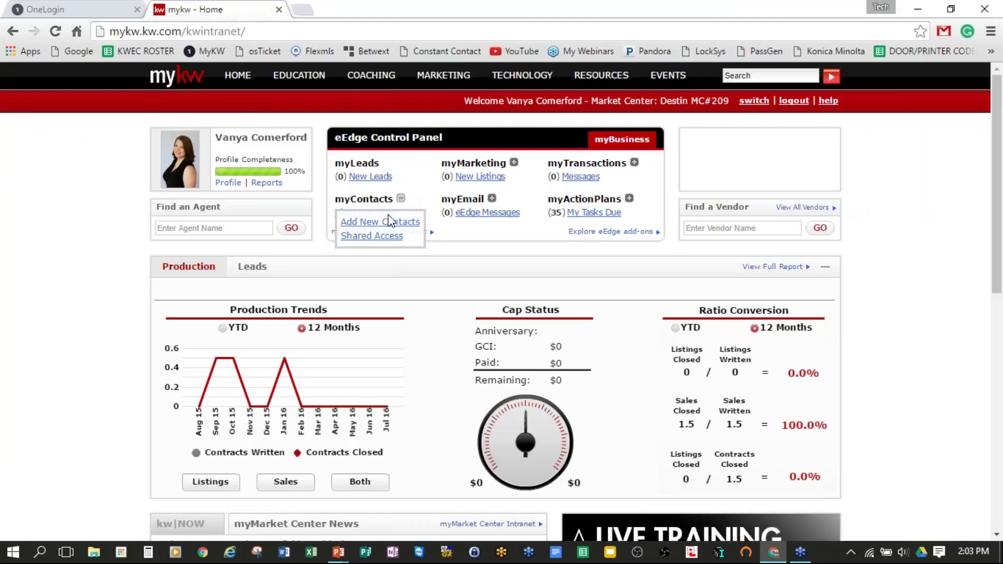
click(377, 226)
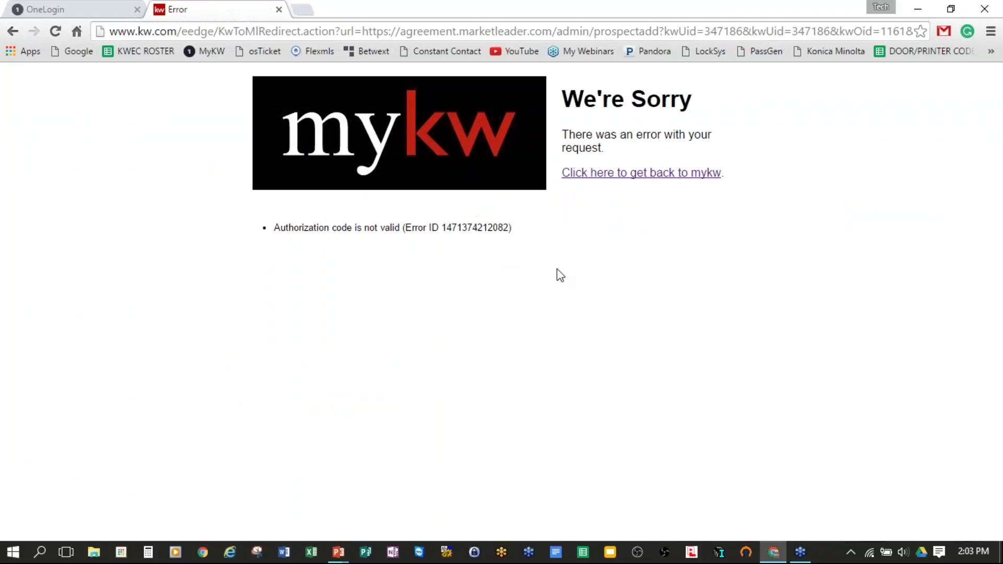
click(657, 174)
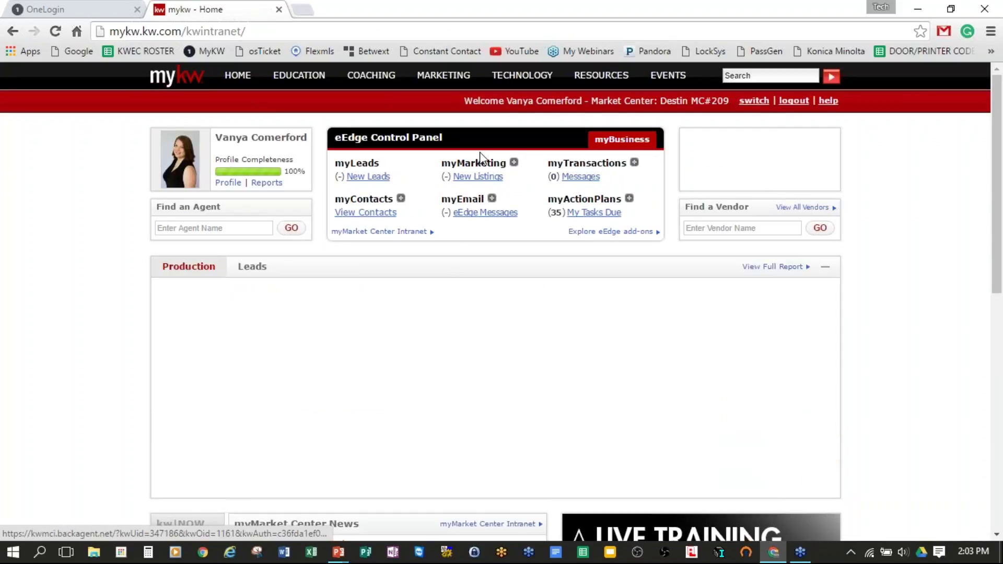
click(401, 199)
click(381, 221)
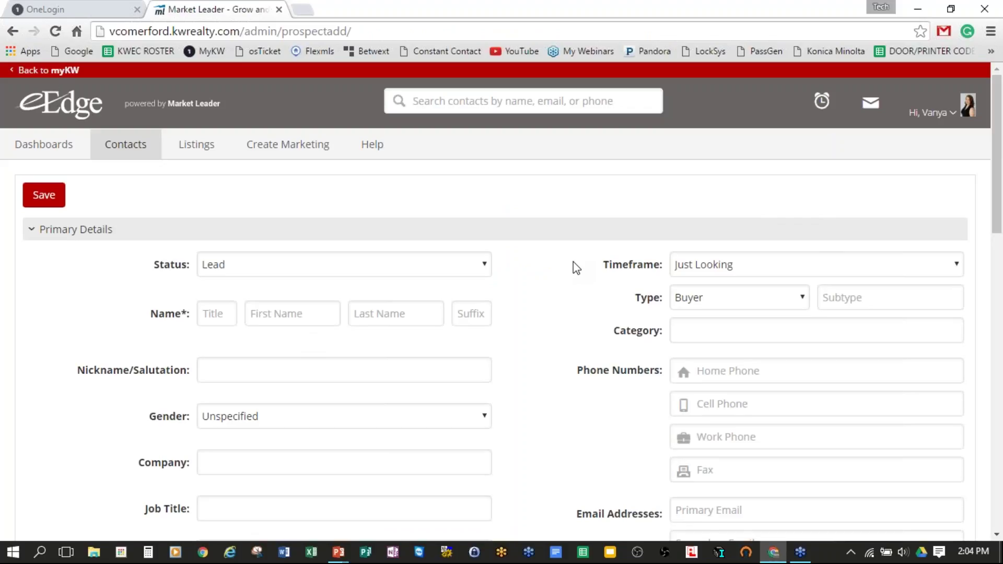
Step: Scroll through the empty eEdge contact form, noting the first and last name fields
scroll(577, 268, down, 1)
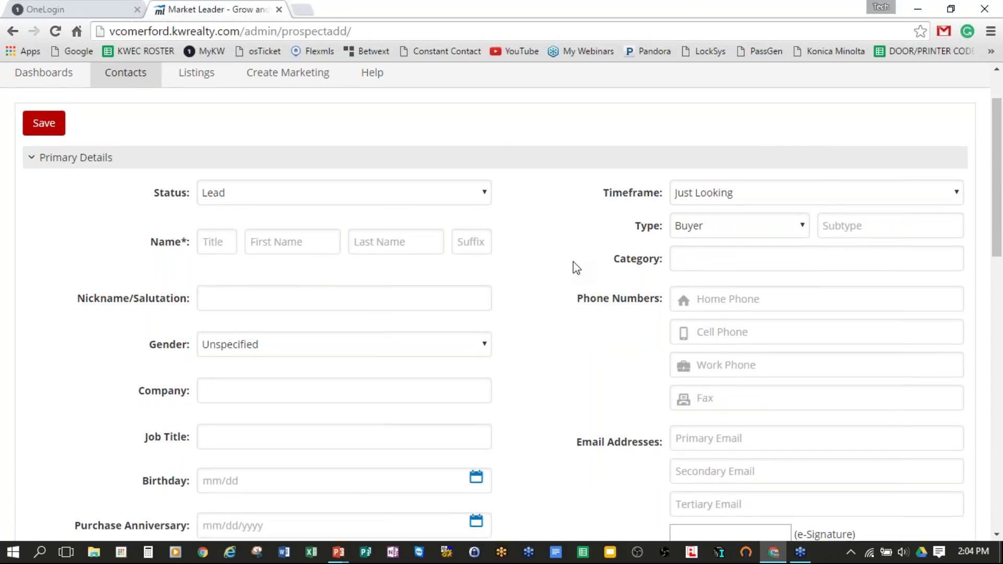
scroll(576, 267, down, 1)
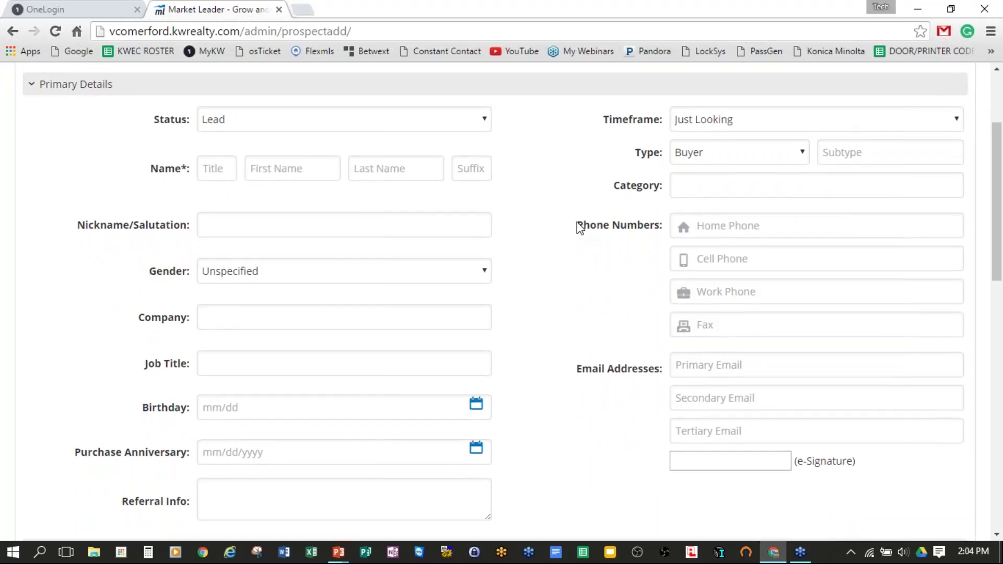
click(313, 171)
click(387, 168)
scroll(591, 355, down, 8)
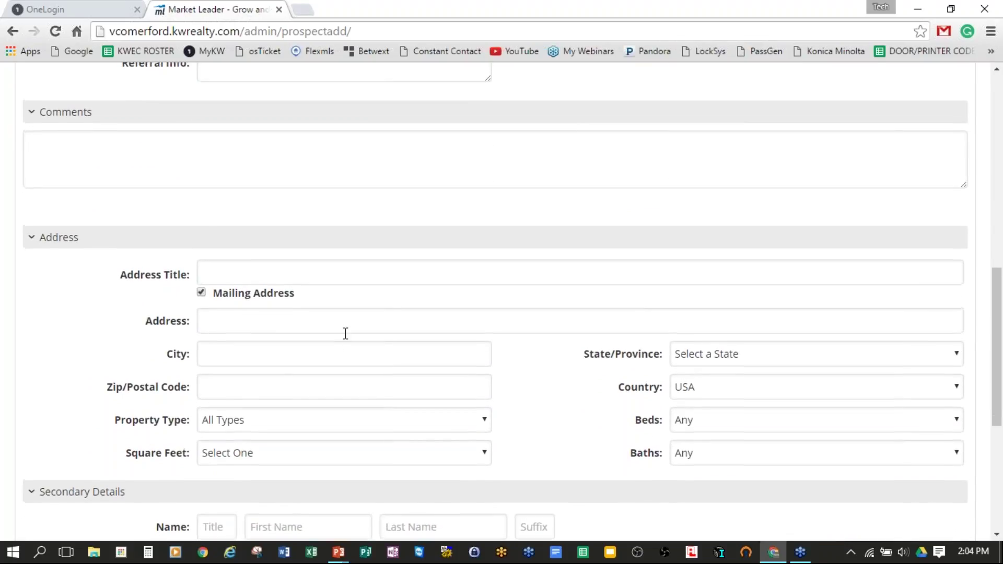
scroll(345, 333, up, 3)
scroll(351, 324, up, 9)
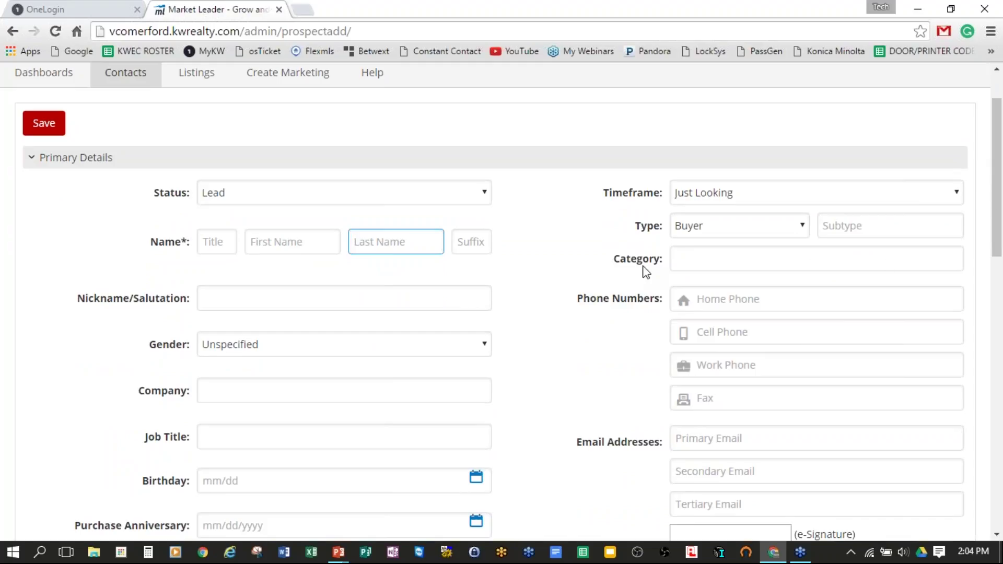
click(288, 249)
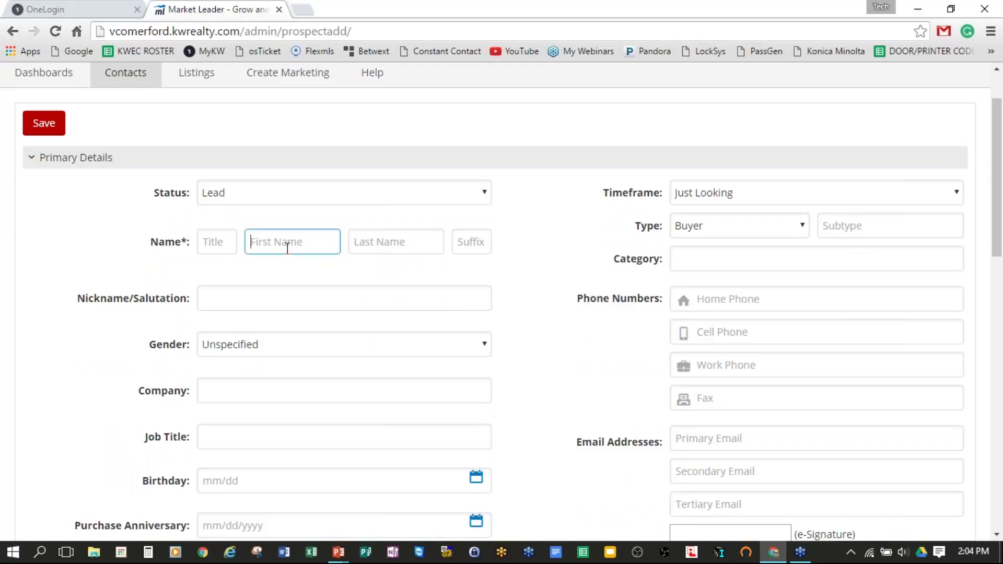
click(393, 246)
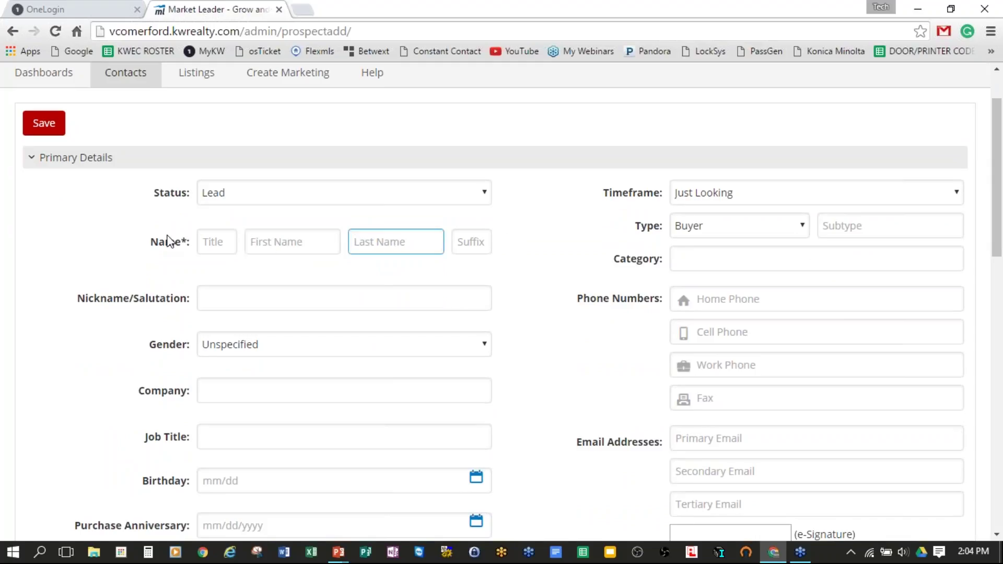
drag(181, 246, 191, 247)
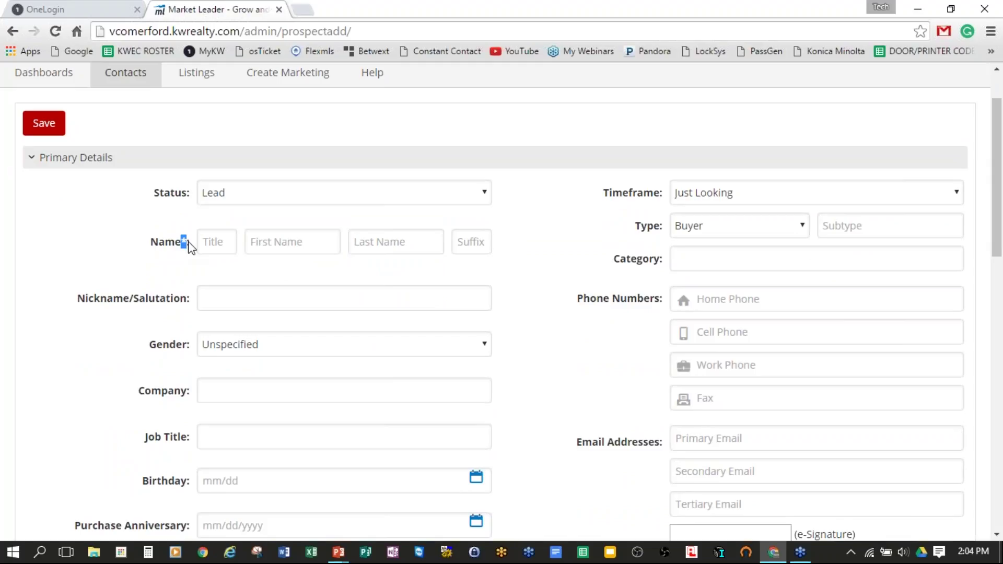
click(275, 241)
click(395, 242)
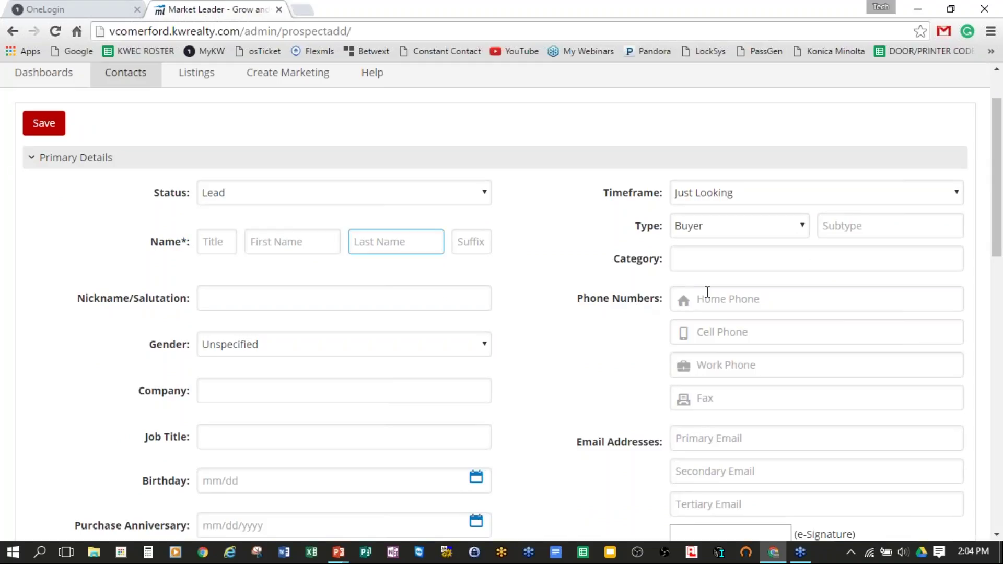
scroll(707, 292, down, 1)
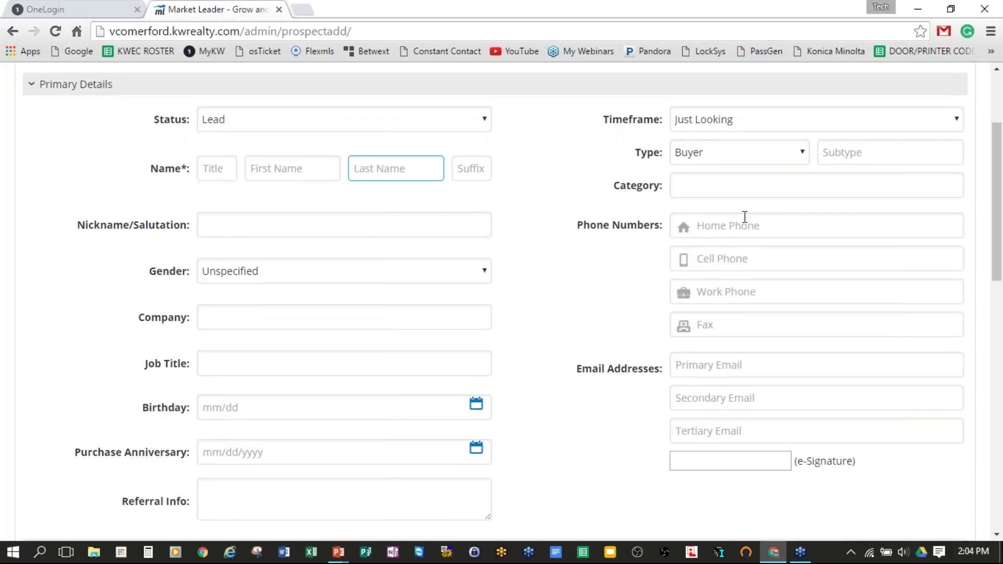
scroll(731, 209, down, 1)
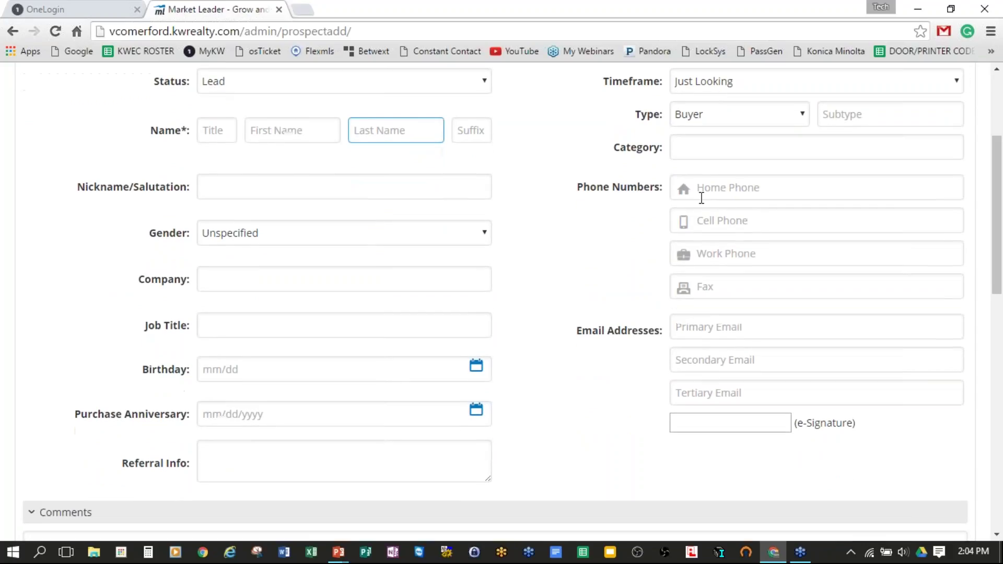
scroll(716, 315, down, 5)
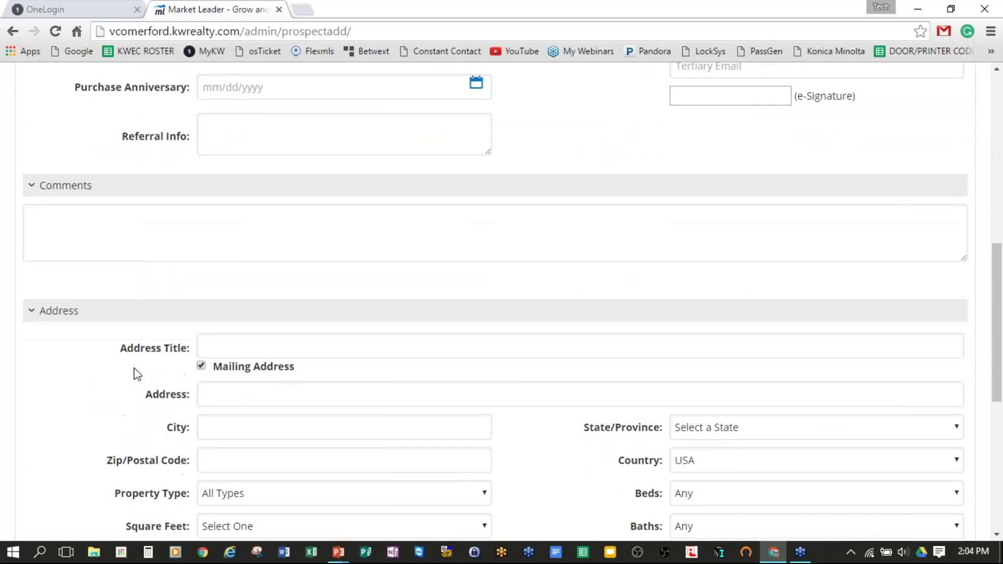
scroll(501, 355, up, 7)
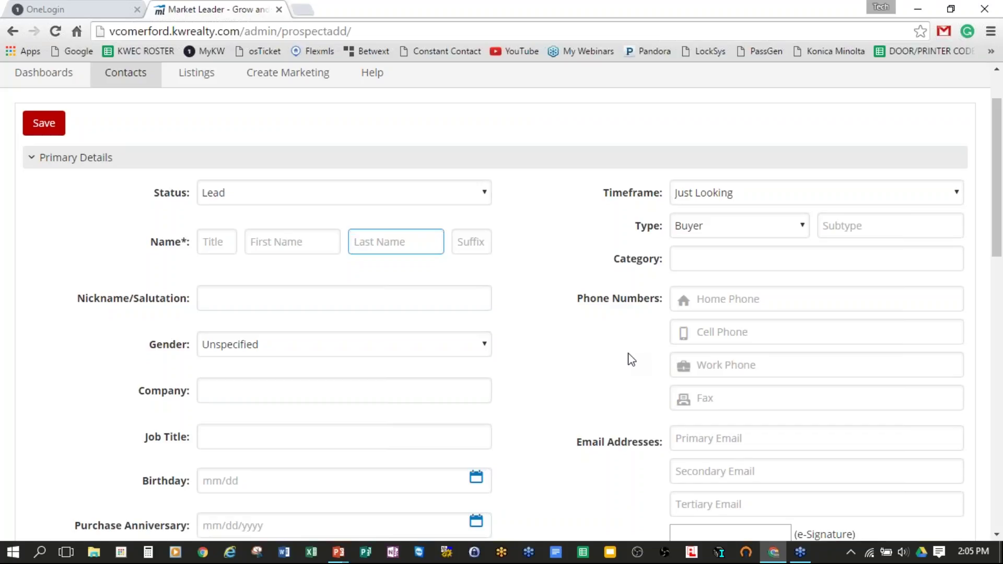
click(275, 243)
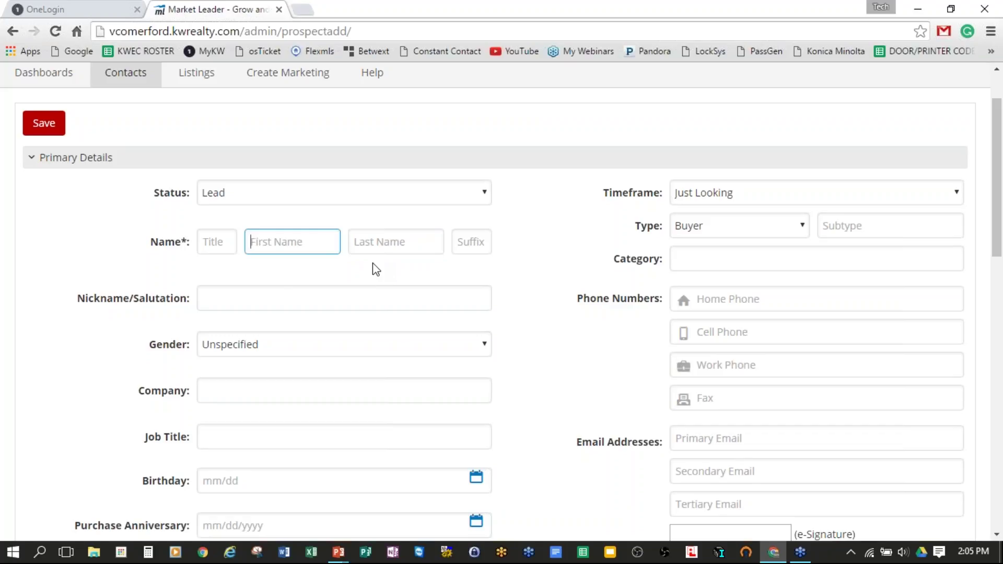
Step: Enter the lead's first name and a dash as the last name
text(John)
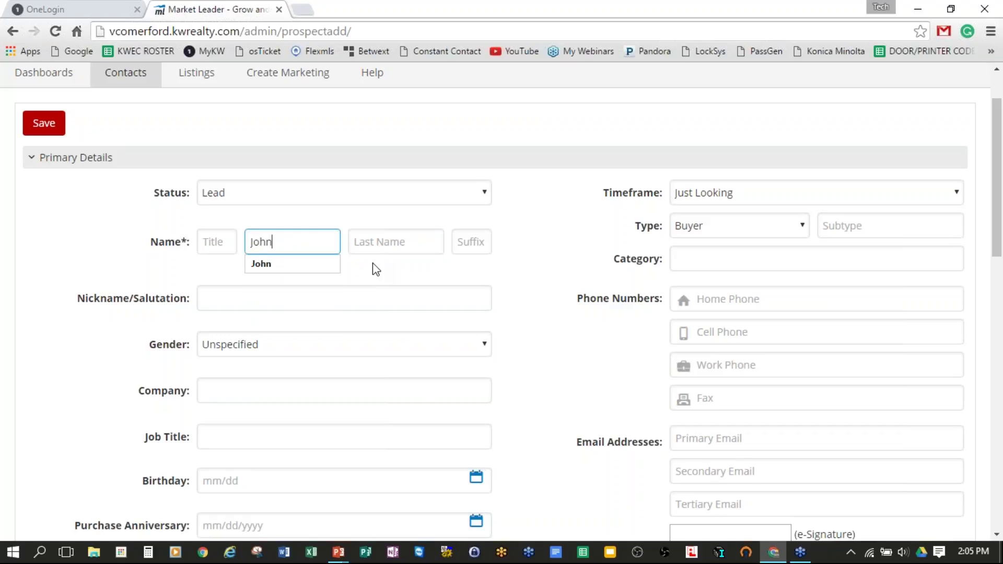
key(Tab)
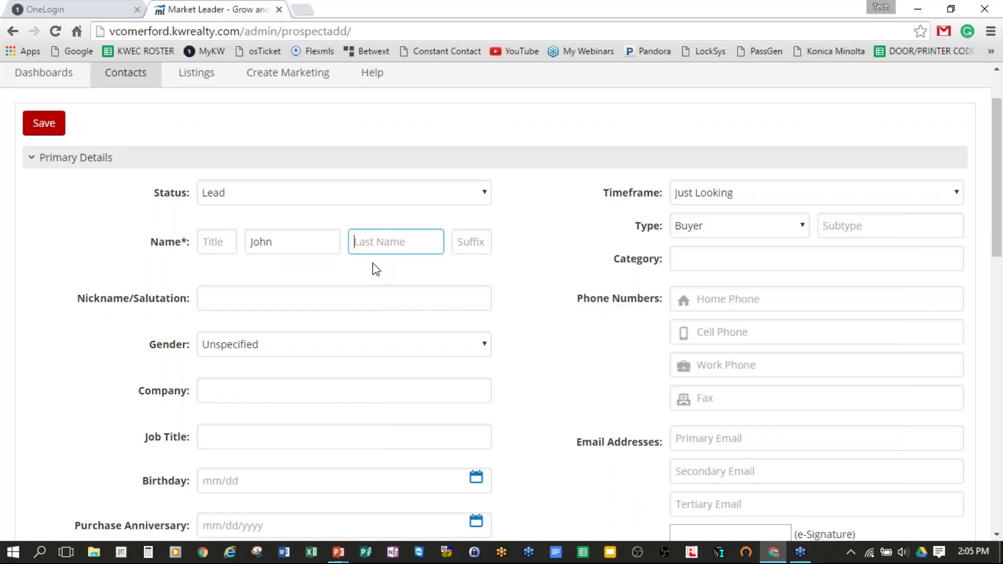
text(-)
key(Tab)
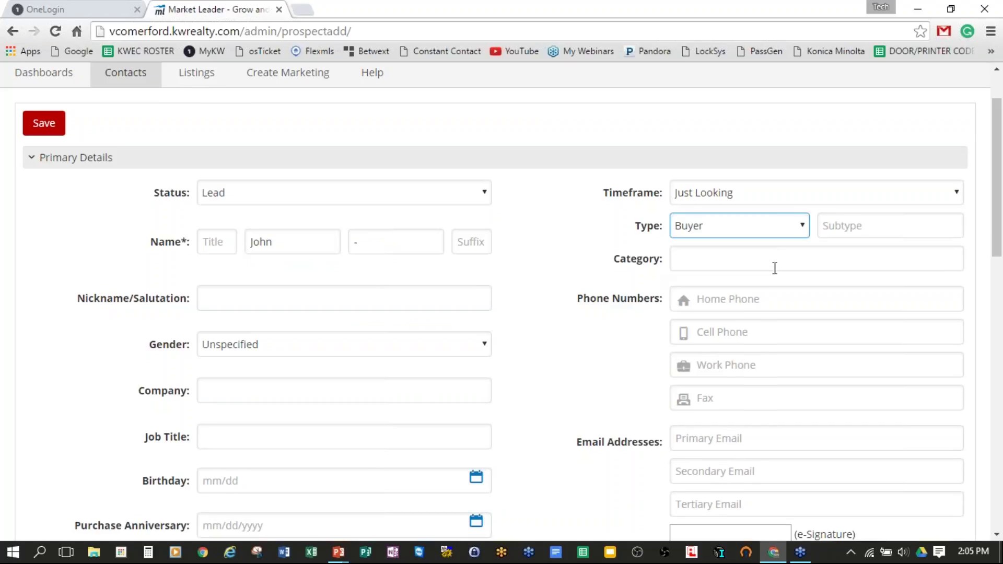
Step: Fill in the lead's cell phone number under Phone Numbers
scroll(775, 268, down, 1)
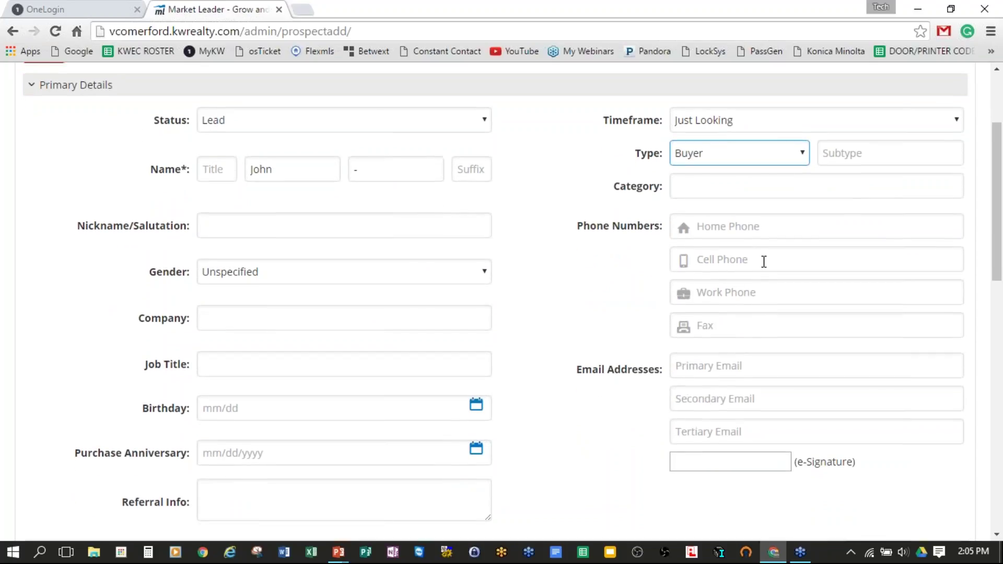
scroll(764, 261, up, 1)
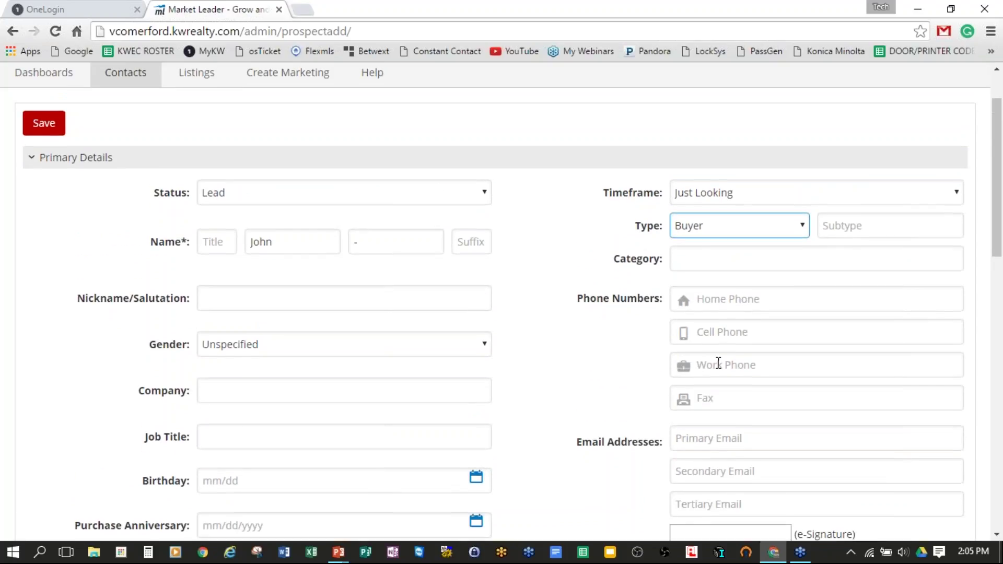
triple_click(578, 305)
triple_click(574, 443)
click(755, 333)
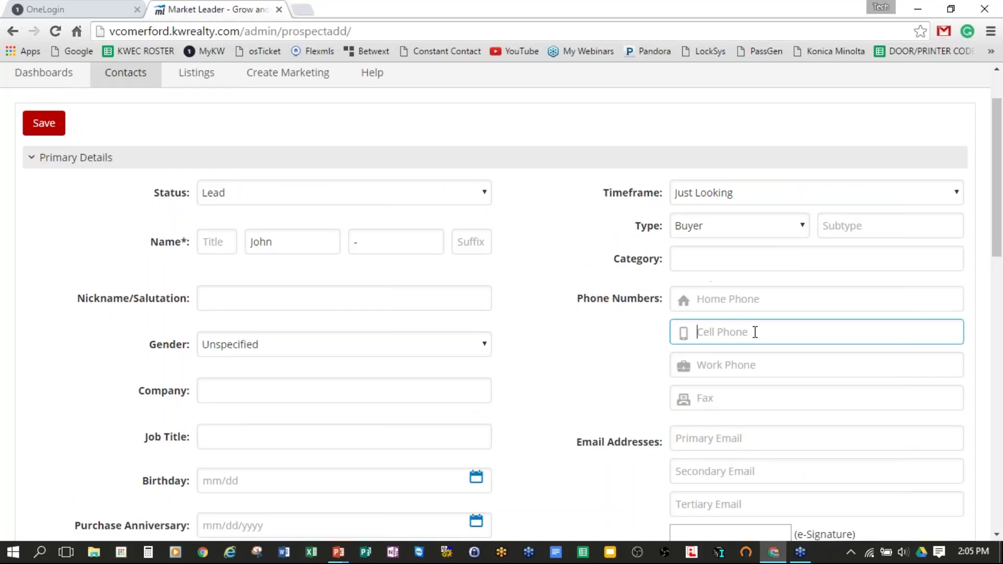
text(850-)
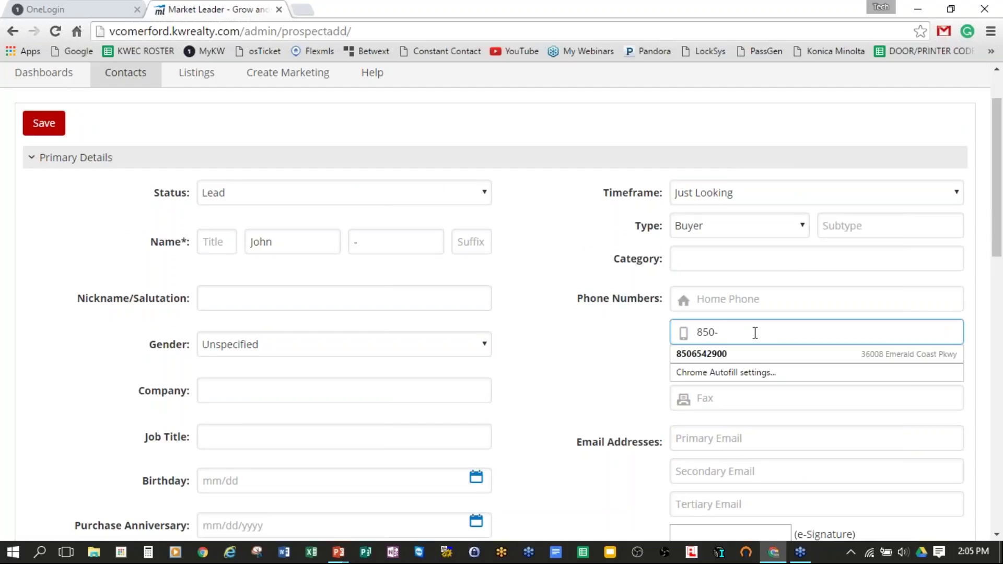
text(123)
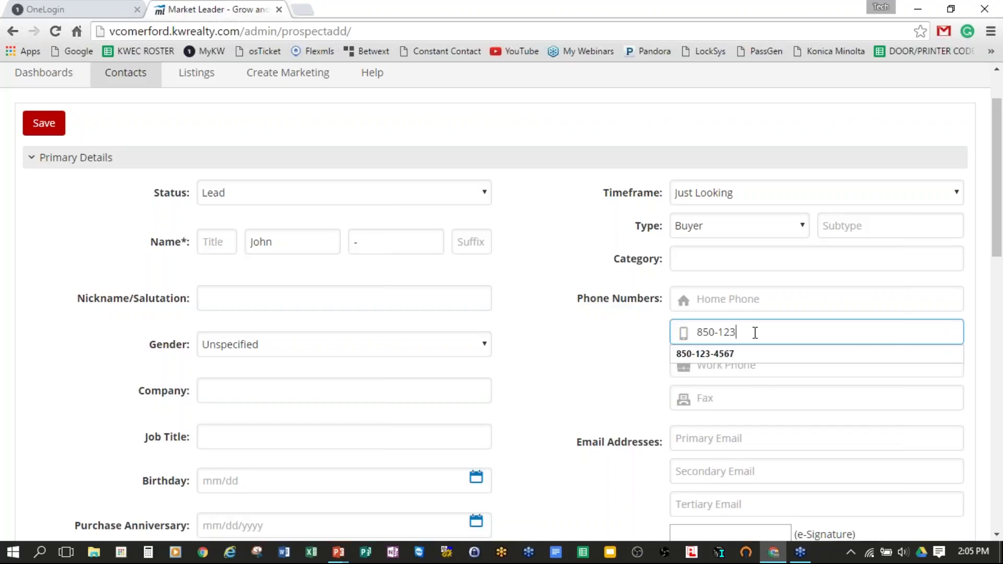
text(-4567)
click(524, 217)
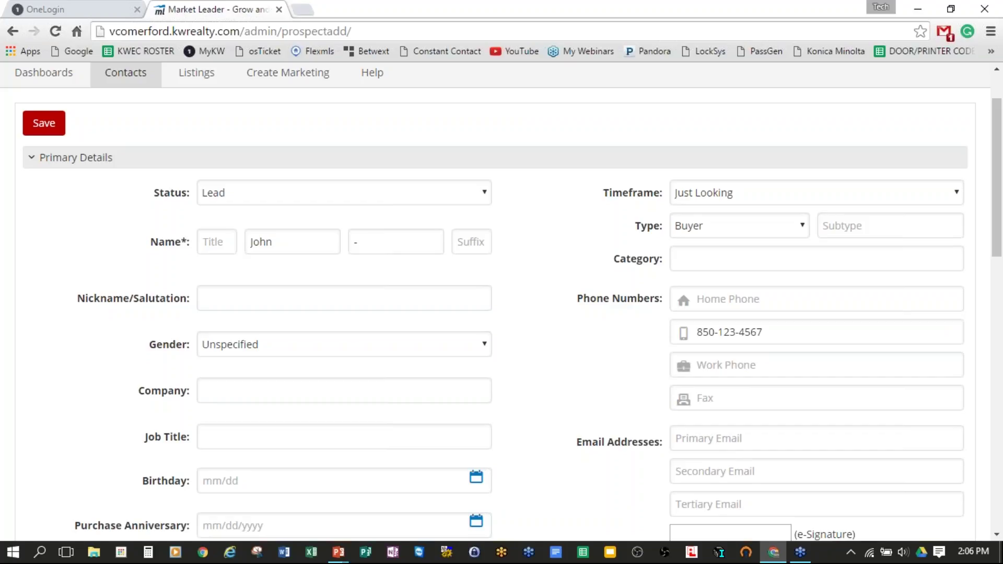
Step: Reselect Lead in the Status dropdown and expand the Timeframe options
scroll(575, 190, down, 1)
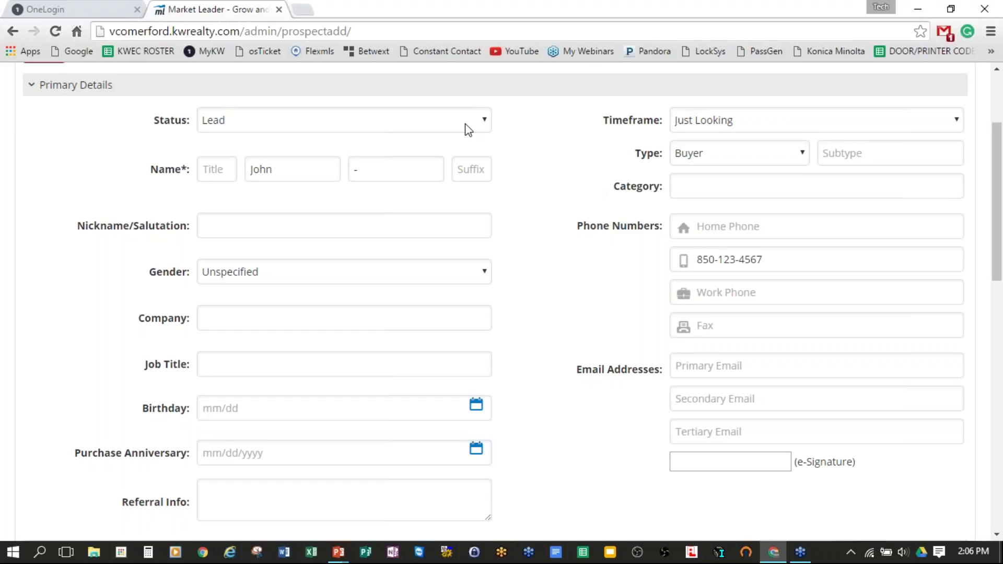
drag(157, 122, 190, 121)
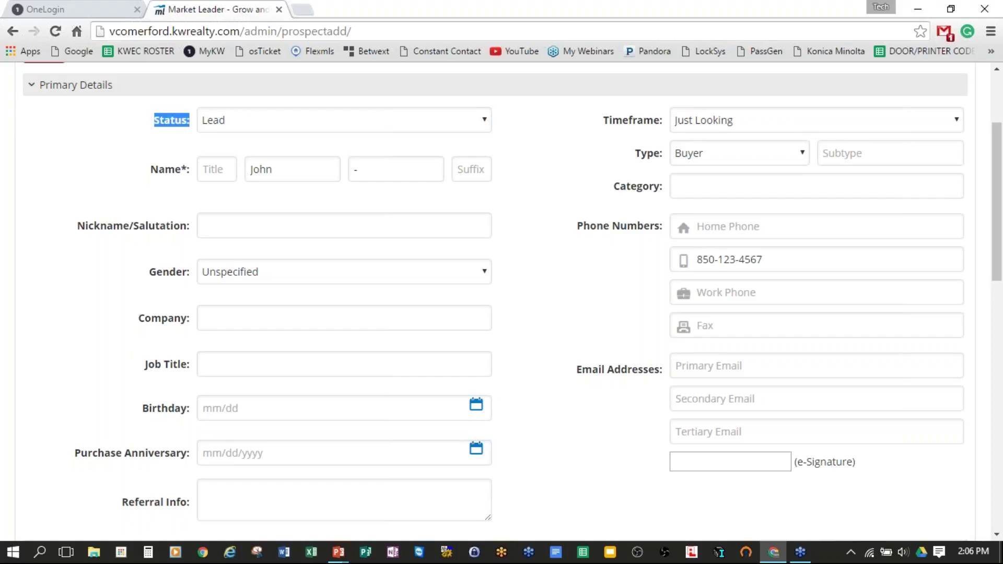
click(486, 123)
click(486, 124)
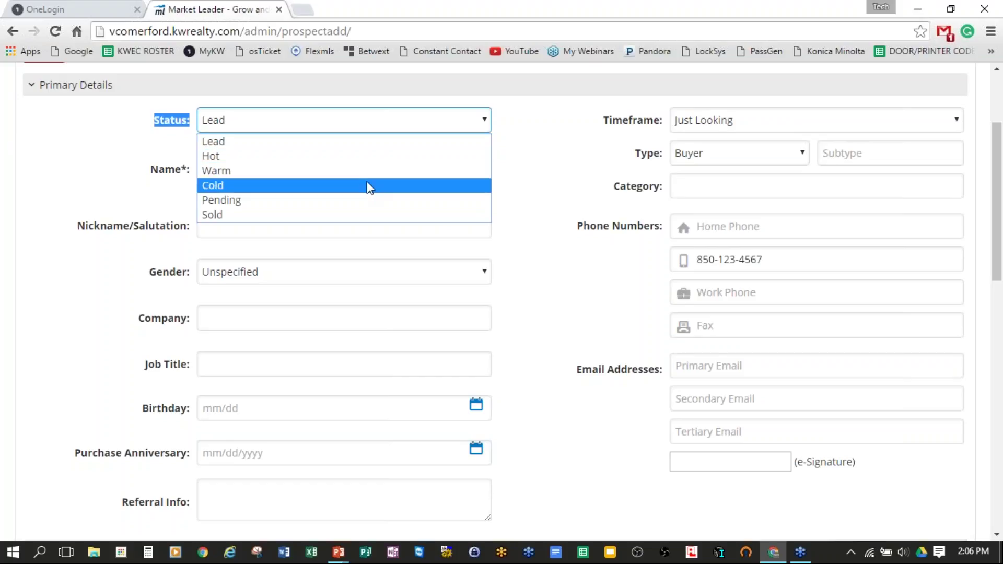
click(424, 141)
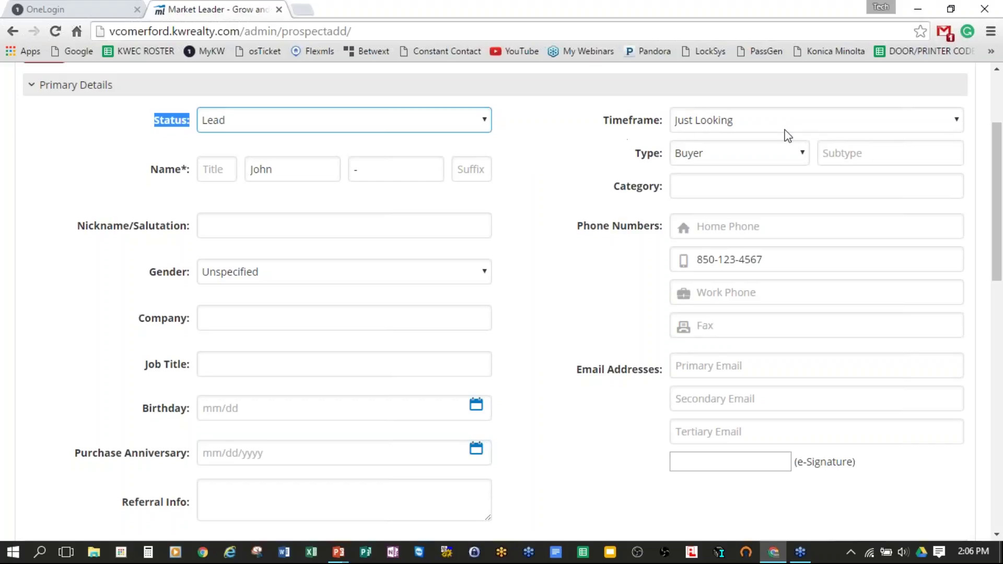
click(960, 124)
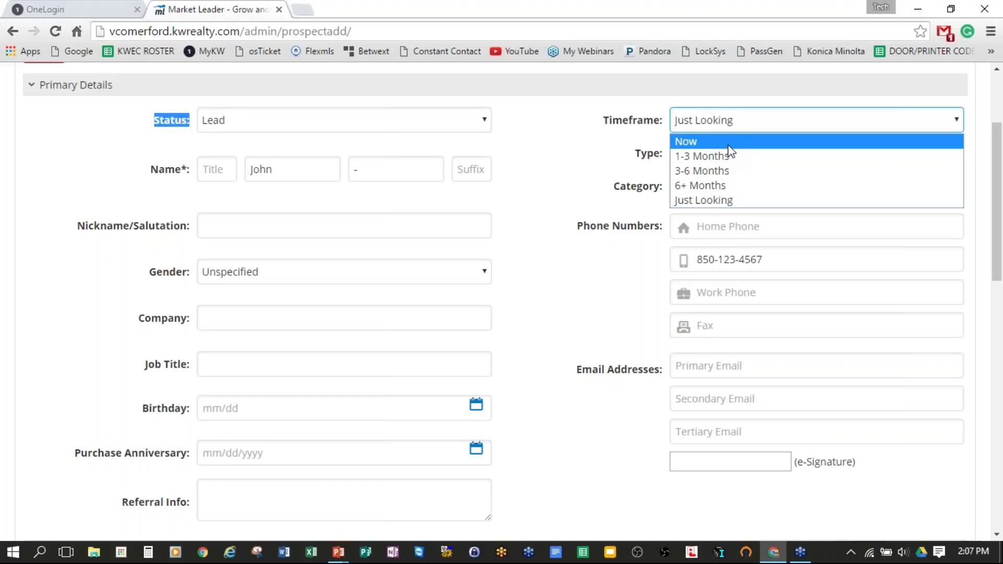
Step: Keep Timeframe at Just Looking and Type at Buyer after checking the type options
click(555, 177)
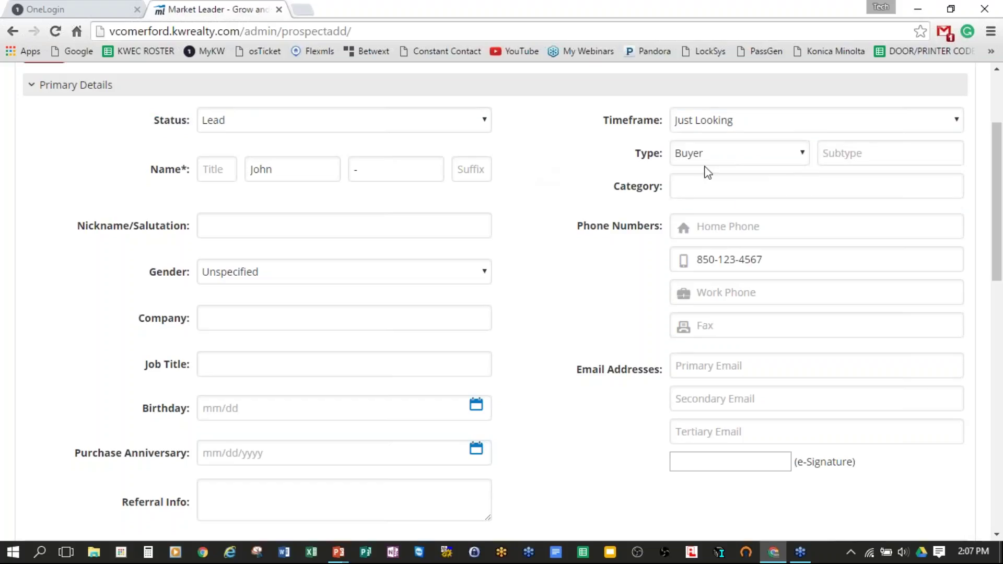
click(809, 157)
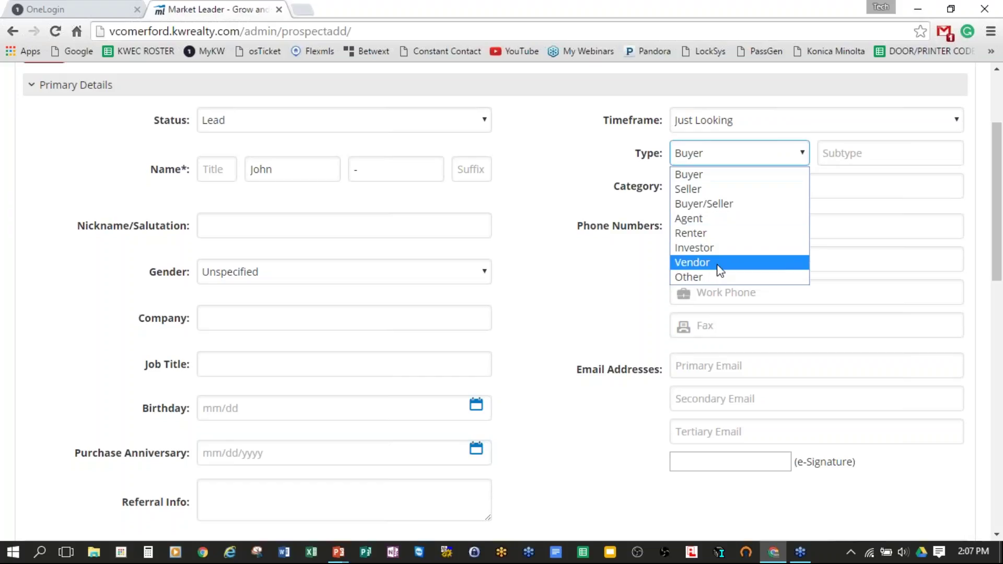
click(525, 178)
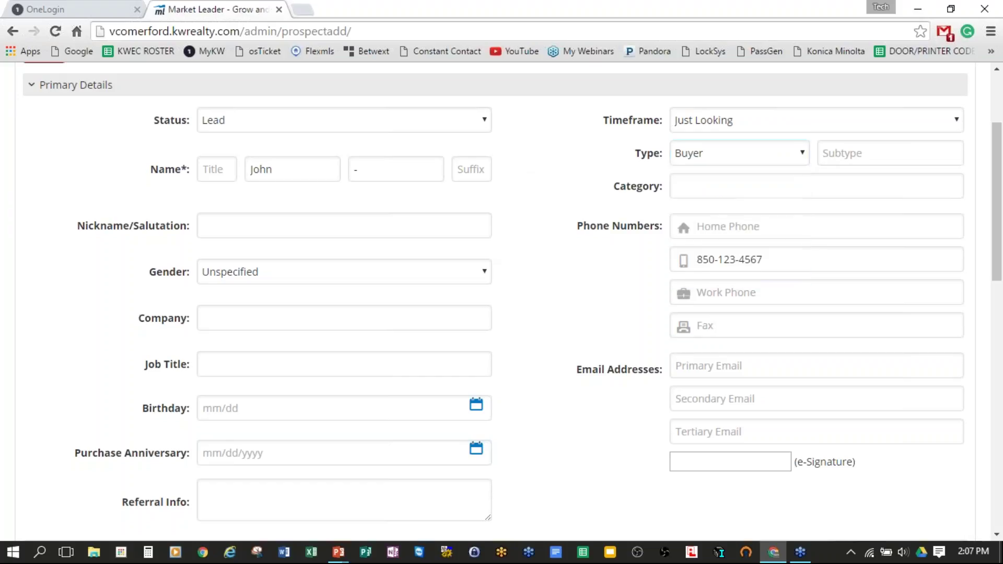
click(803, 154)
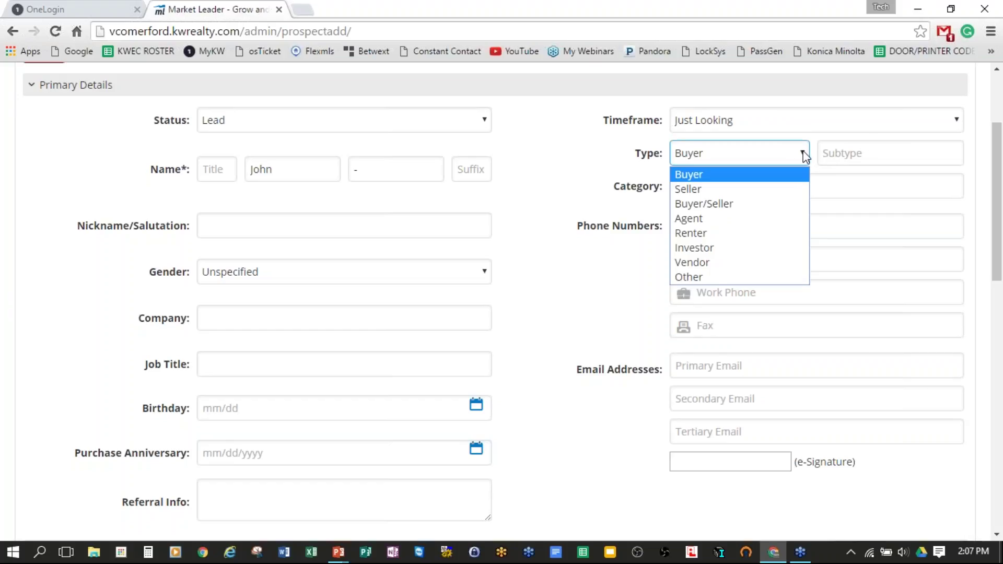
click(873, 155)
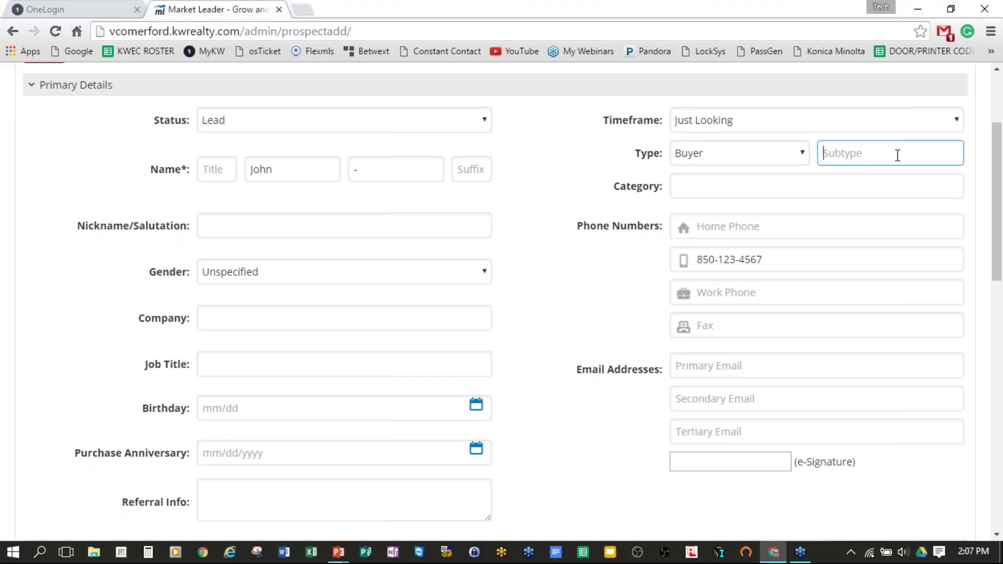
Step: Enter 'Destin Condo' as the lead's subtype
text(Destin Condo)
click(700, 188)
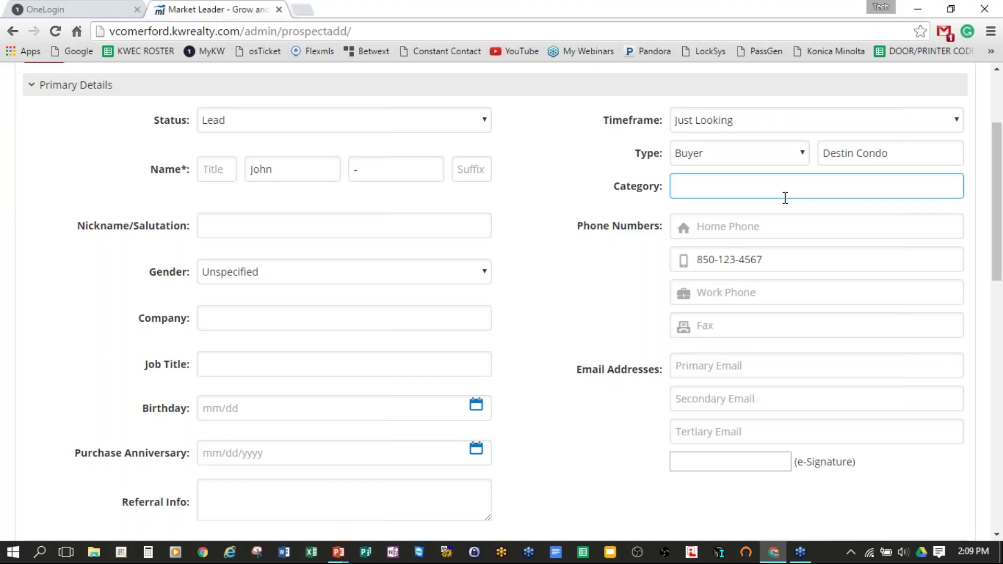
click(365, 230)
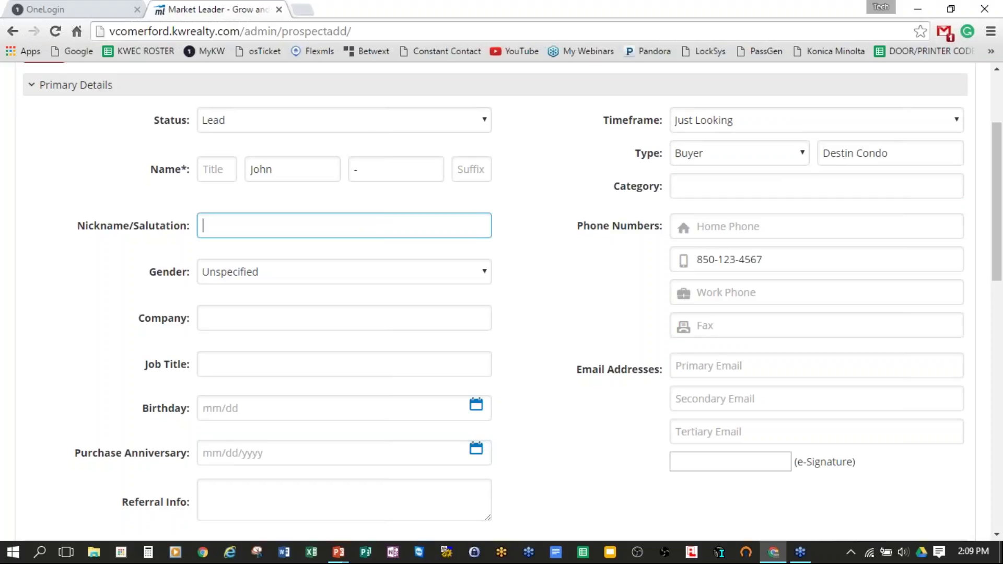
scroll(471, 206, down, 1)
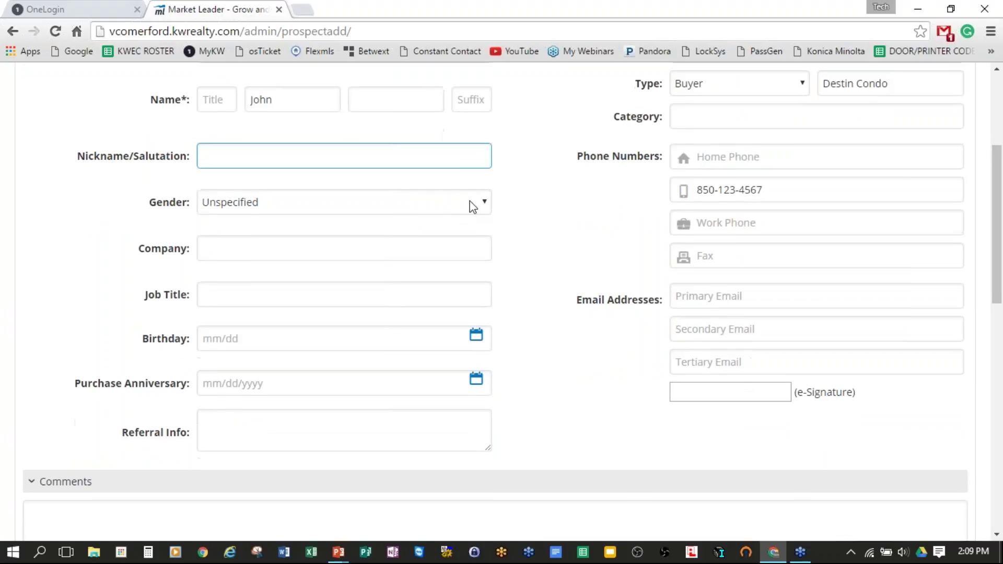
click(481, 201)
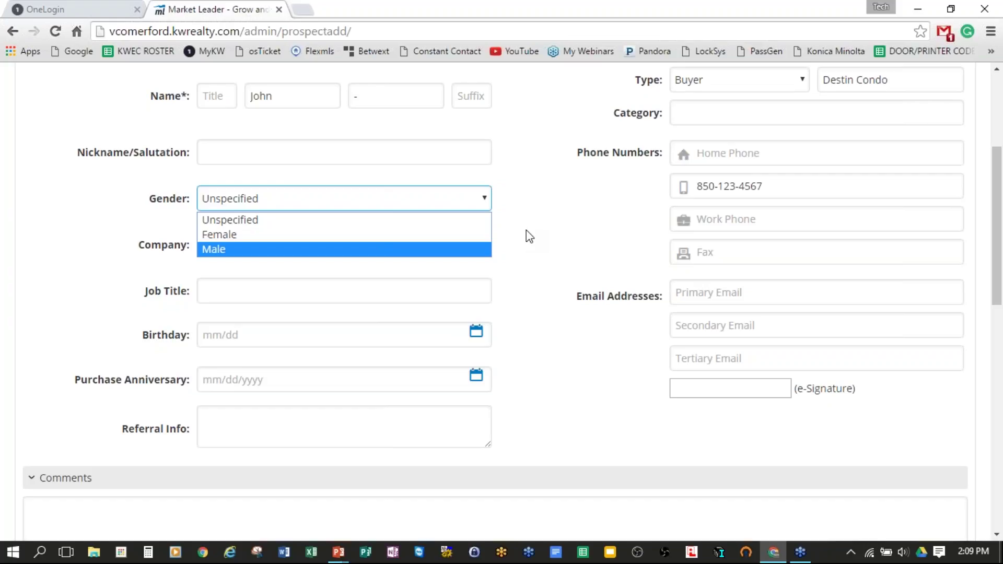
click(510, 242)
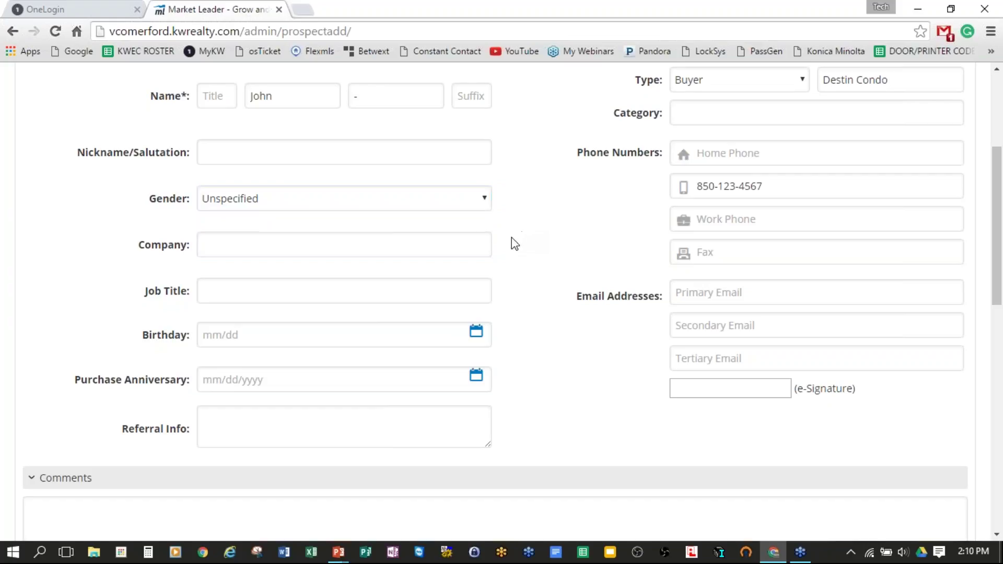
click(333, 246)
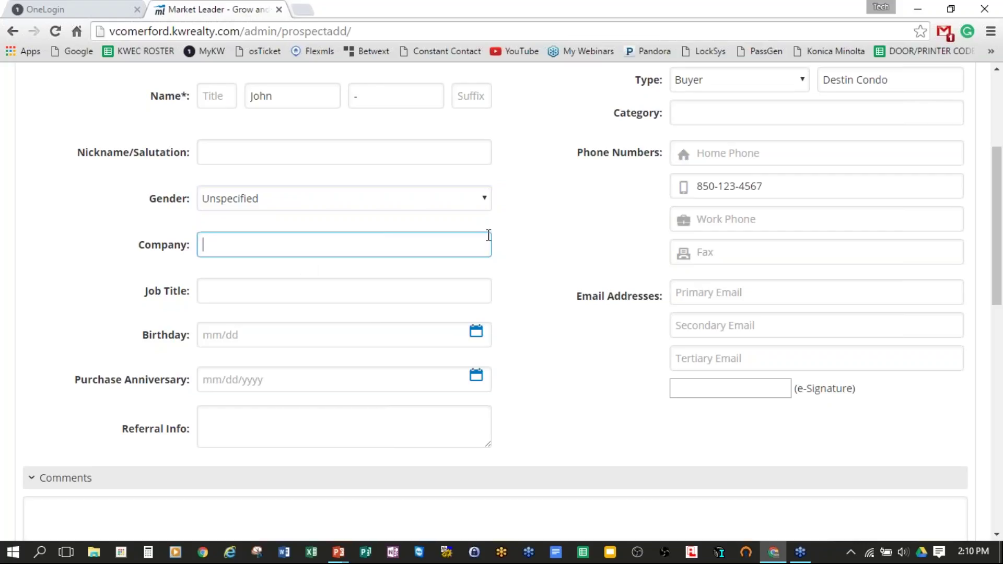
scroll(499, 235, down, 3)
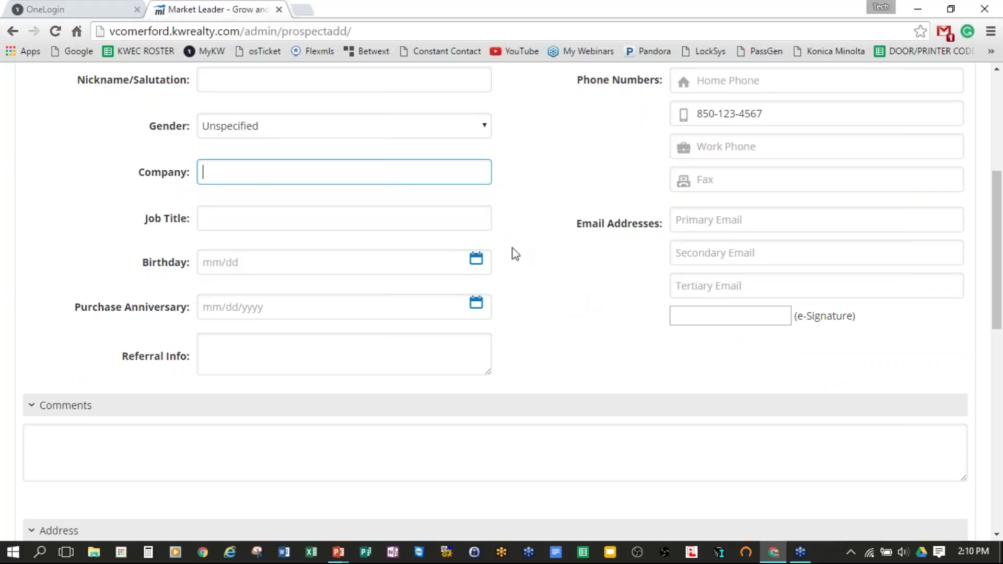
click(222, 222)
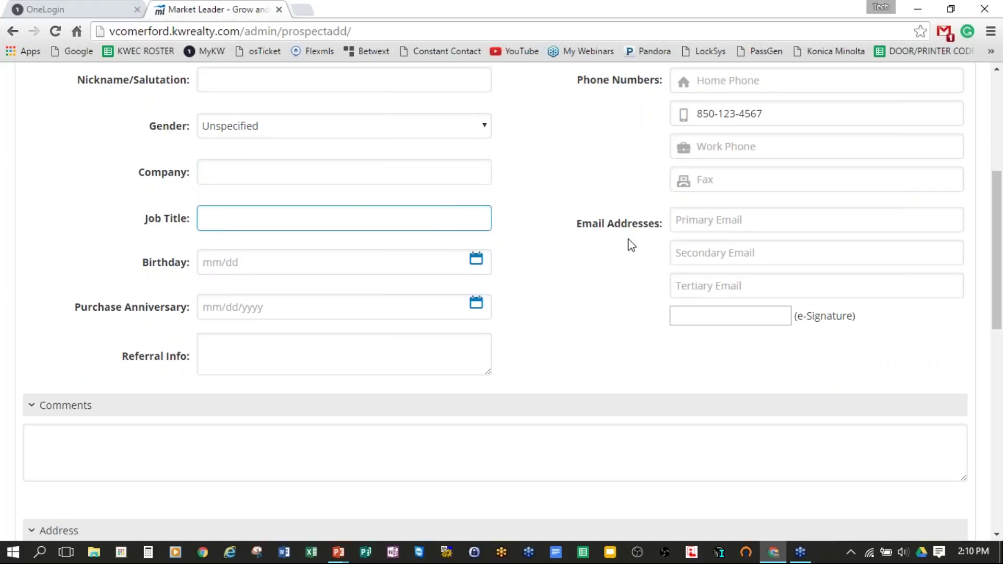
drag(139, 264, 189, 263)
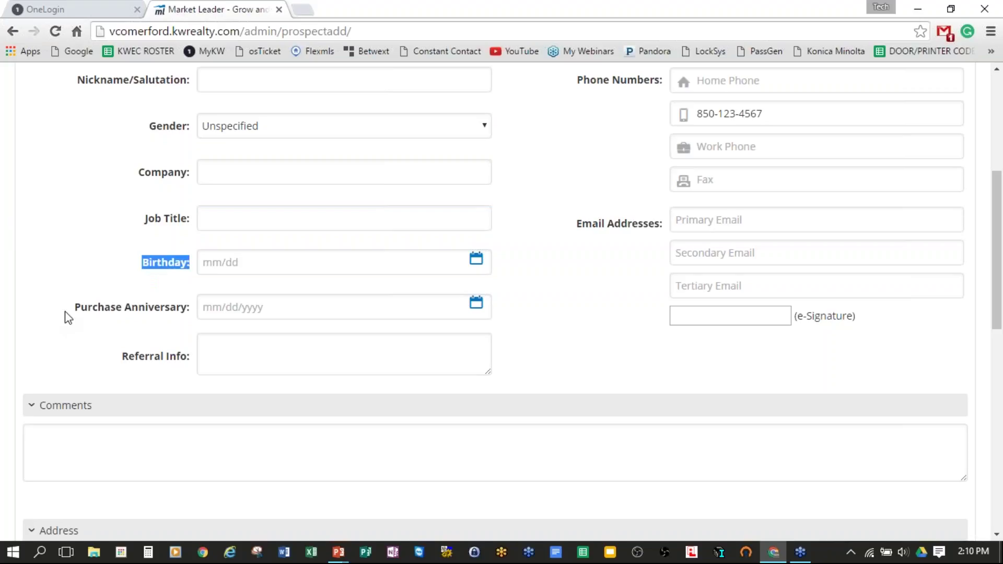
drag(77, 308, 191, 309)
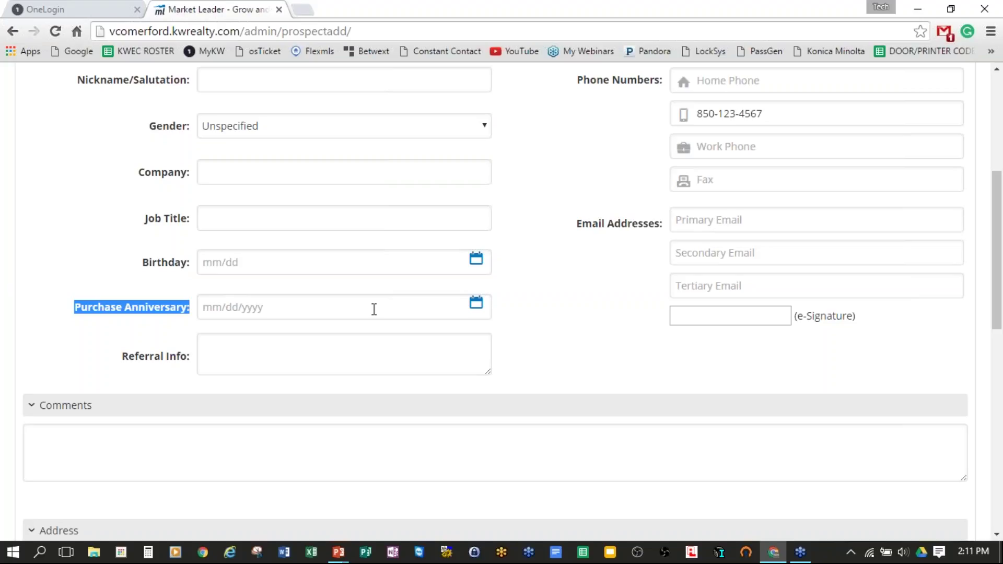
scroll(550, 422, up, 3)
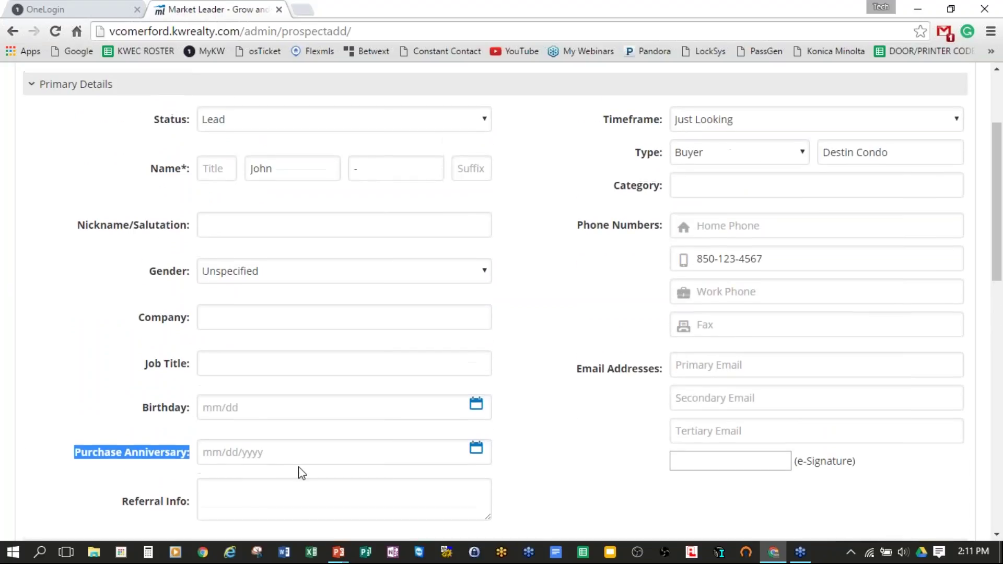
click(250, 499)
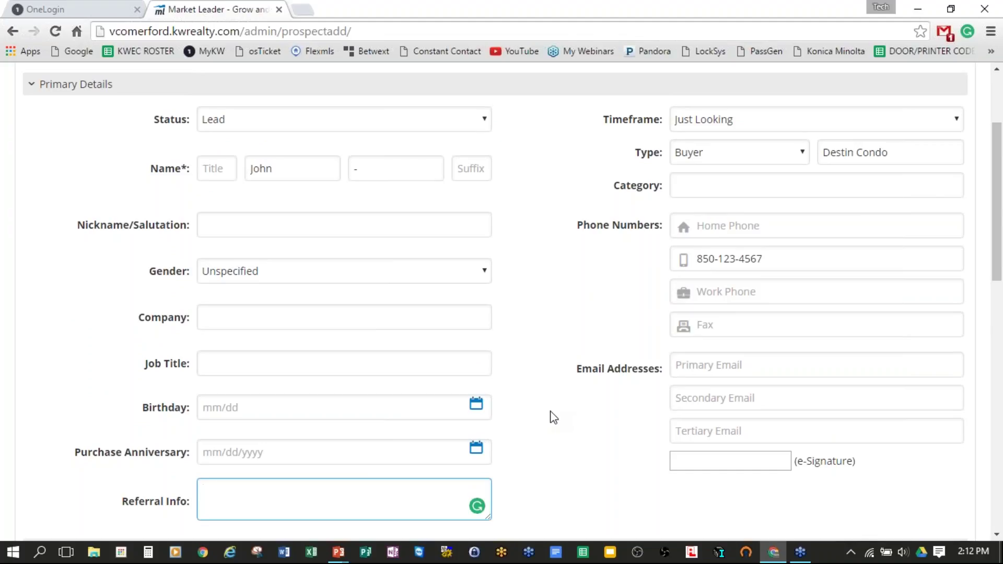
scroll(555, 418, down, 1)
scroll(556, 418, down, 4)
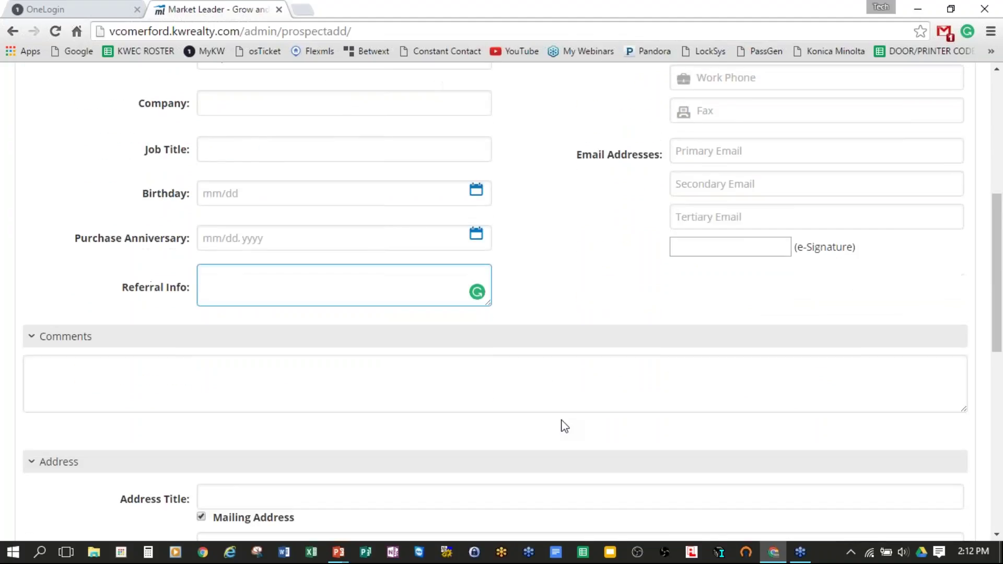
scroll(562, 424, up, 1)
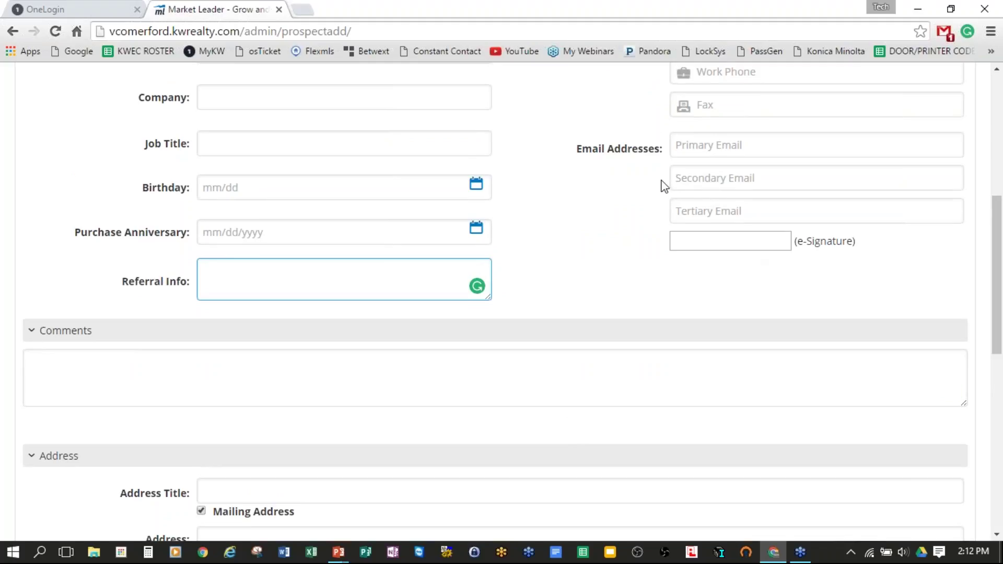
scroll(666, 188, up, 3)
scroll(640, 226, up, 4)
scroll(638, 225, down, 7)
scroll(663, 214, down, 4)
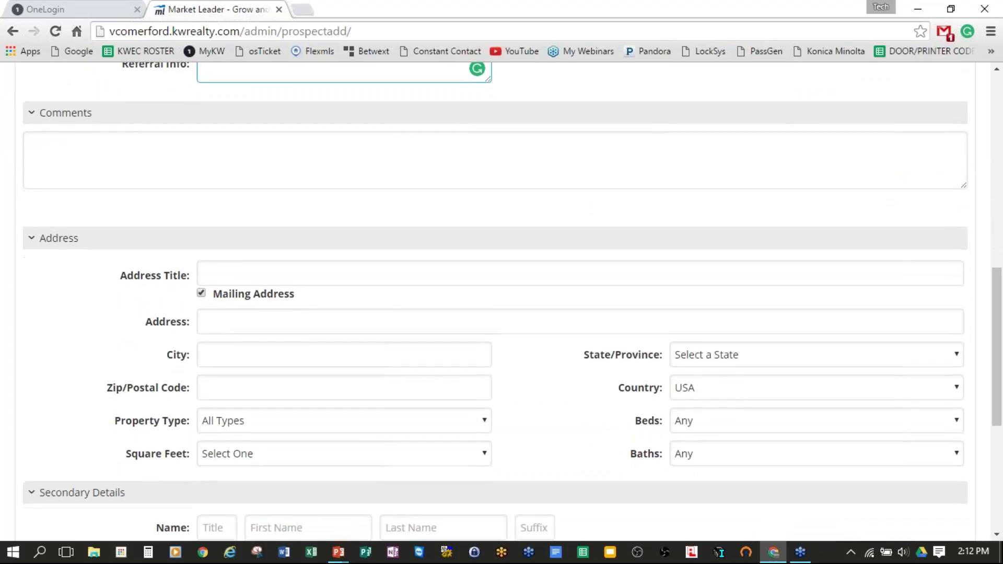
click(168, 160)
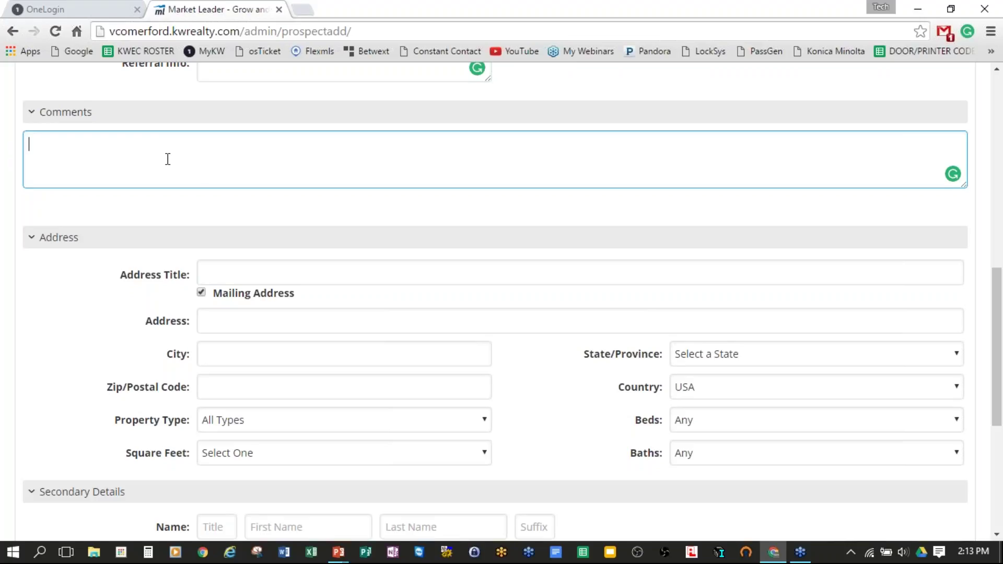
scroll(309, 182, down, 1)
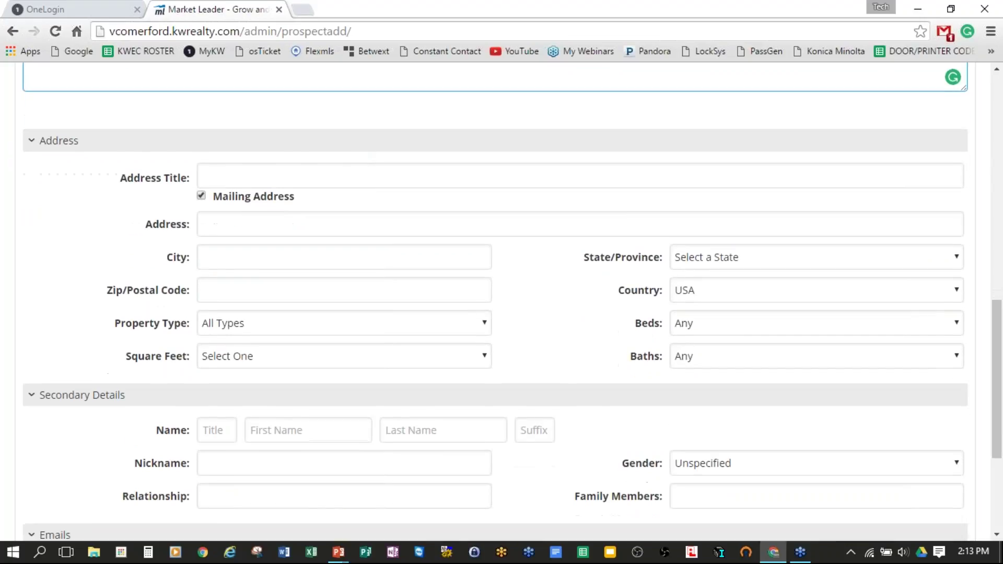
scroll(414, 220, down, 1)
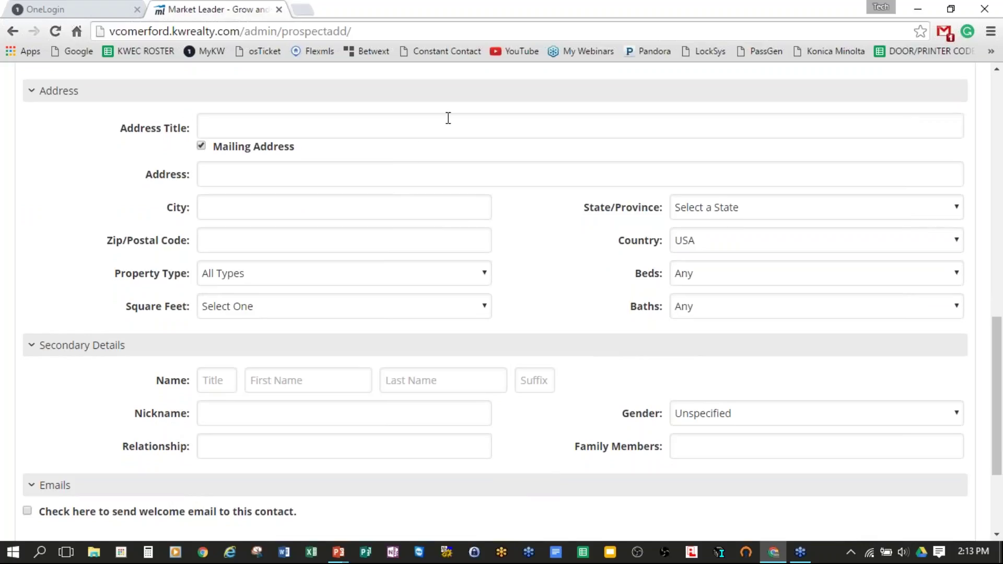
scroll(471, 205, up, 1)
scroll(471, 205, up, 3)
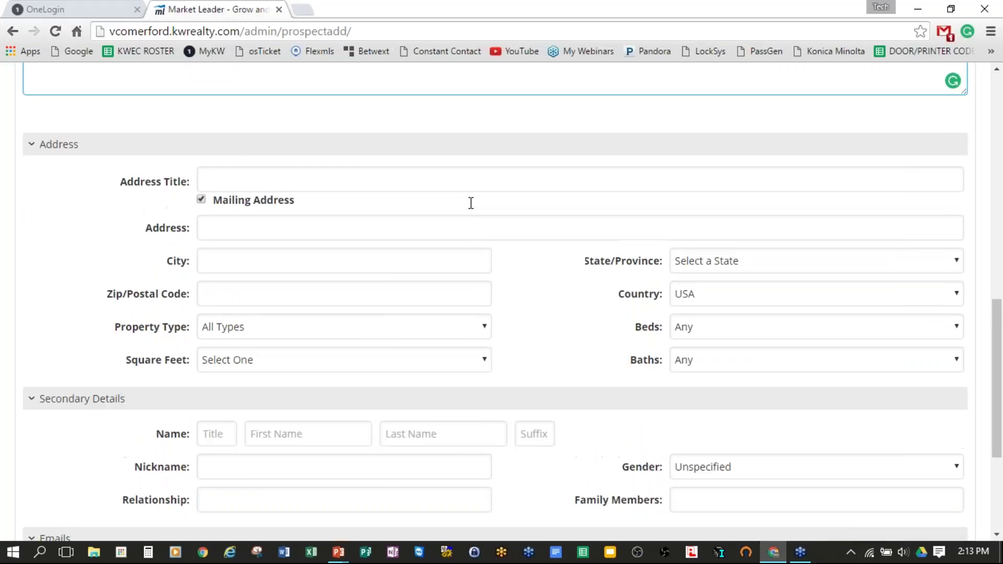
scroll(468, 209, down, 1)
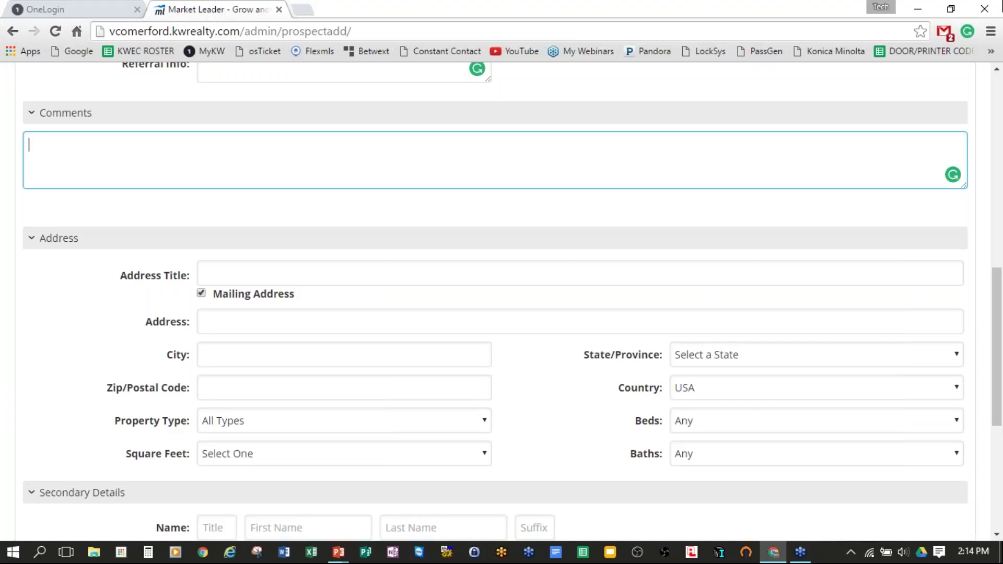
scroll(685, 284, down, 3)
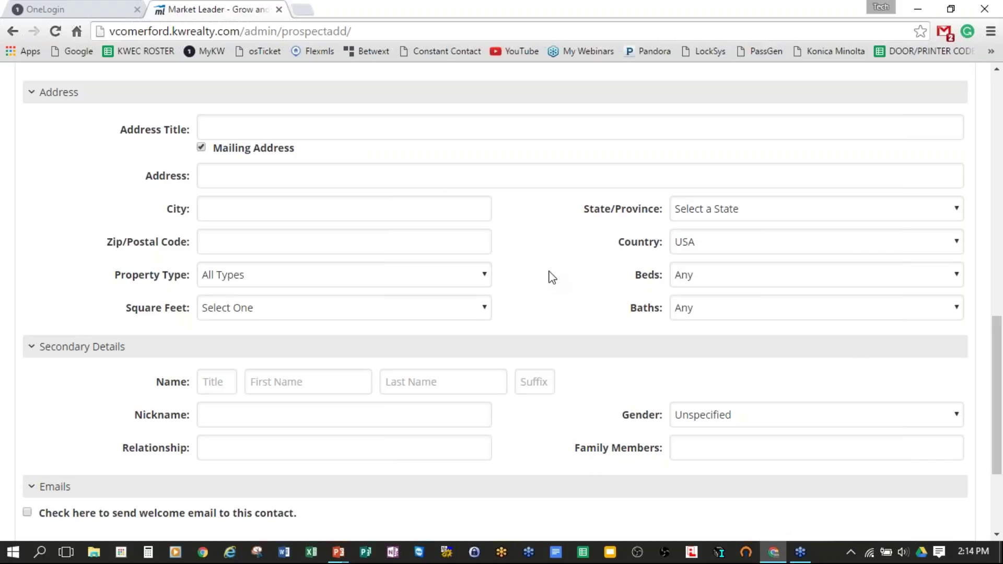
scroll(558, 267, down, 1)
scroll(560, 274, down, 2)
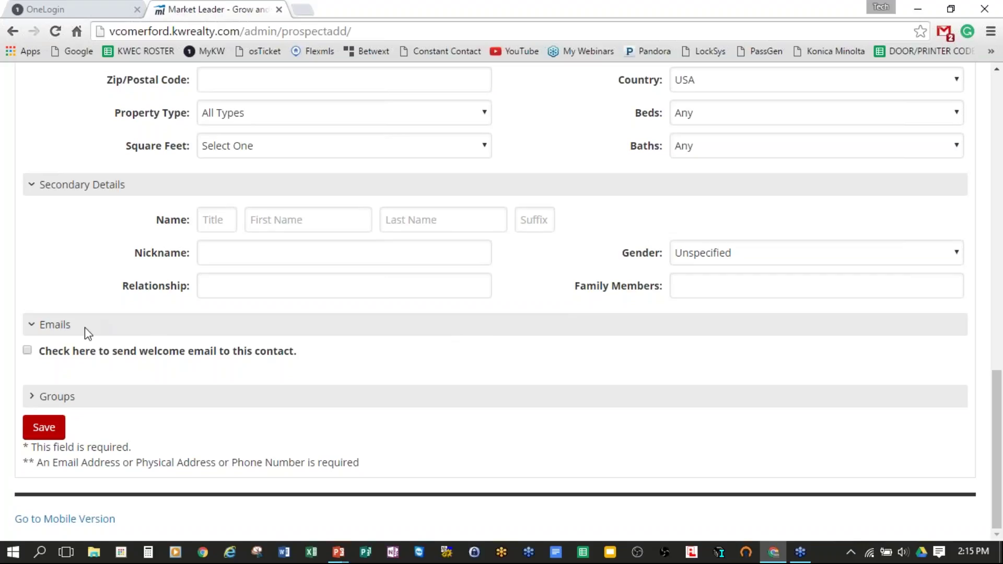
drag(84, 327, 35, 333)
click(33, 329)
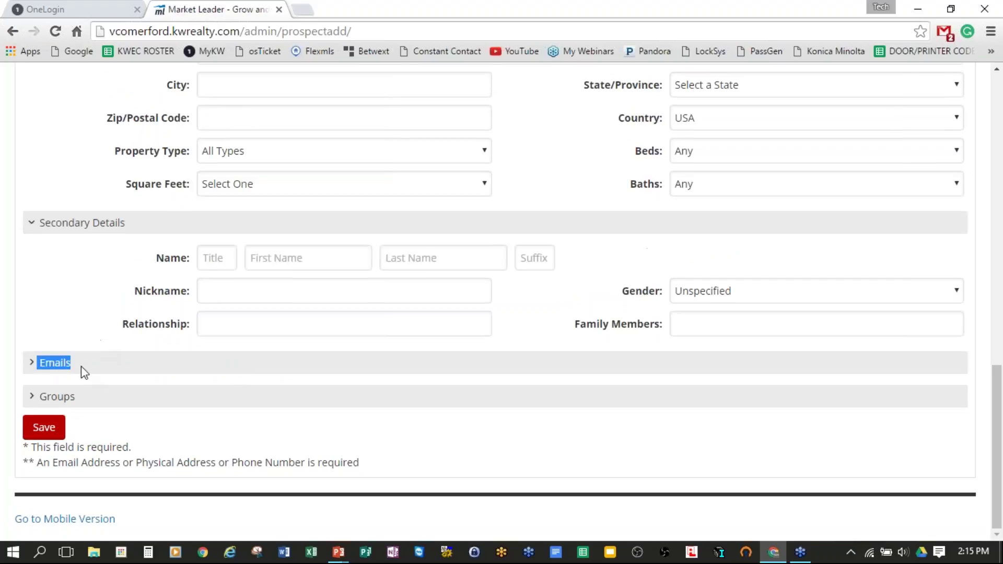
click(33, 361)
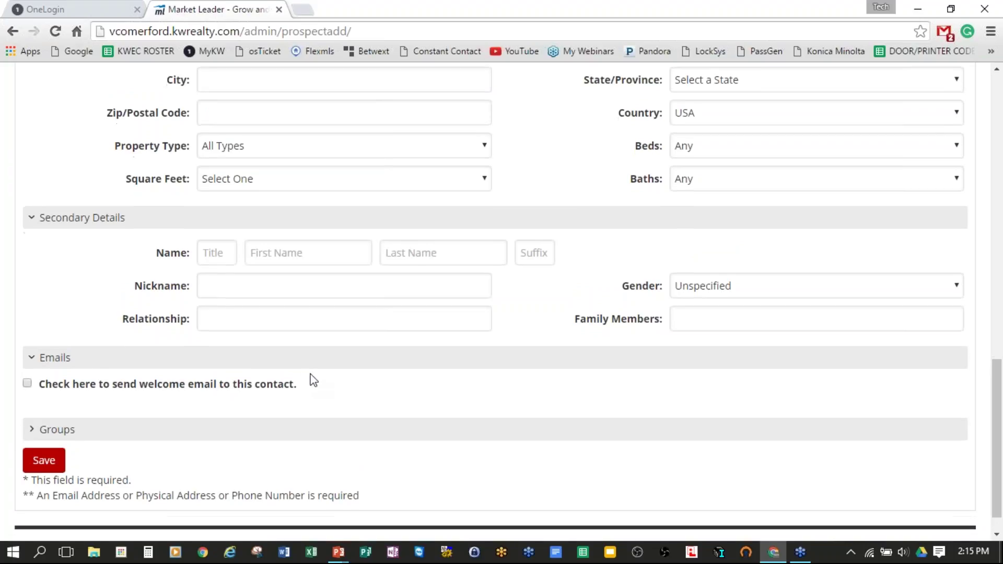
scroll(314, 376, down, 1)
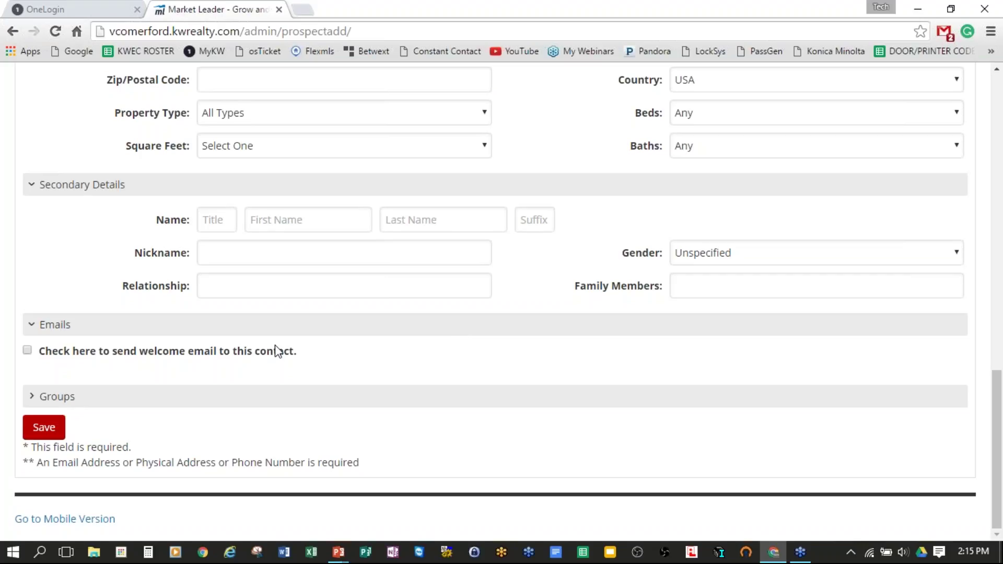
drag(302, 352, 39, 351)
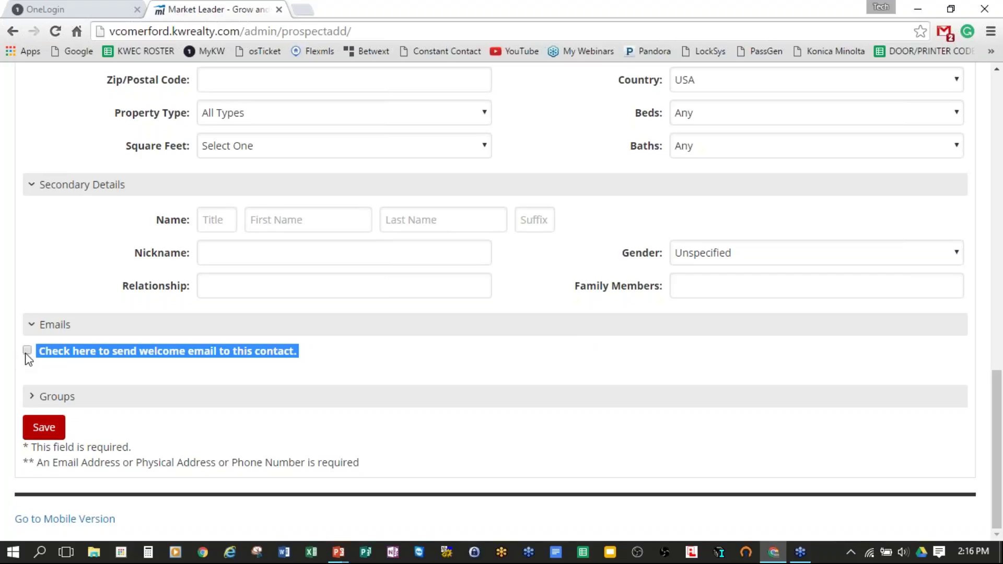
click(411, 360)
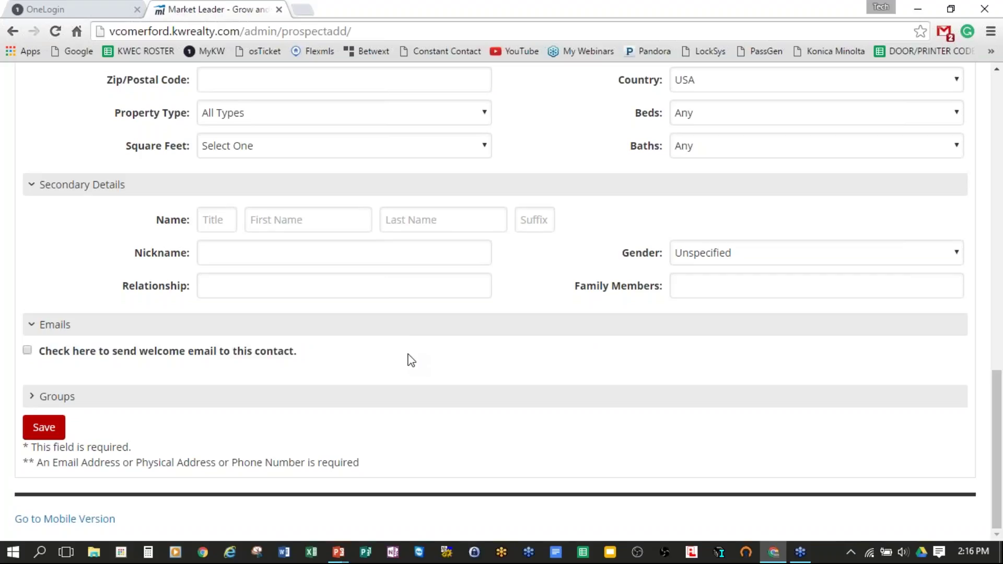
drag(307, 360, 37, 354)
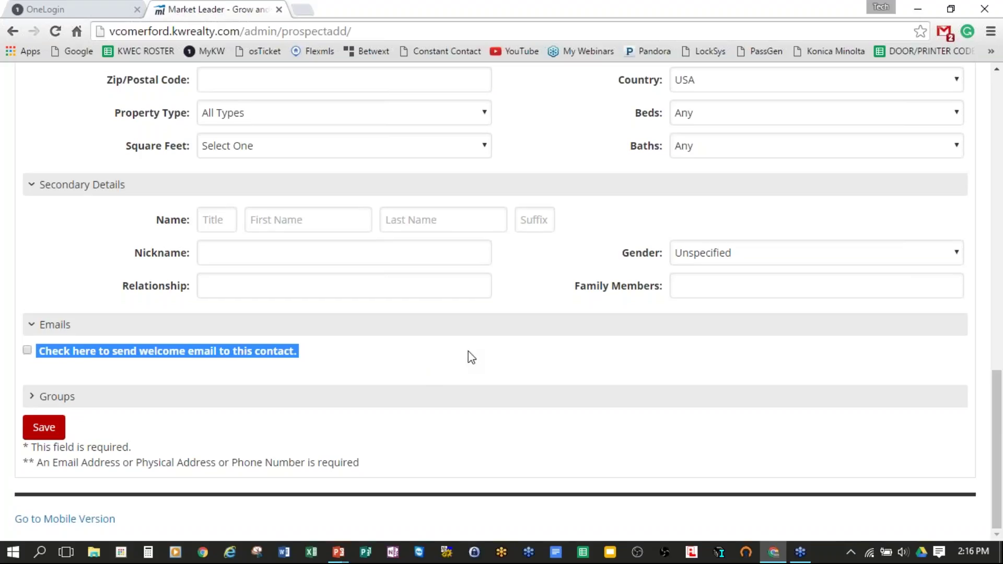
scroll(470, 357, up, 1)
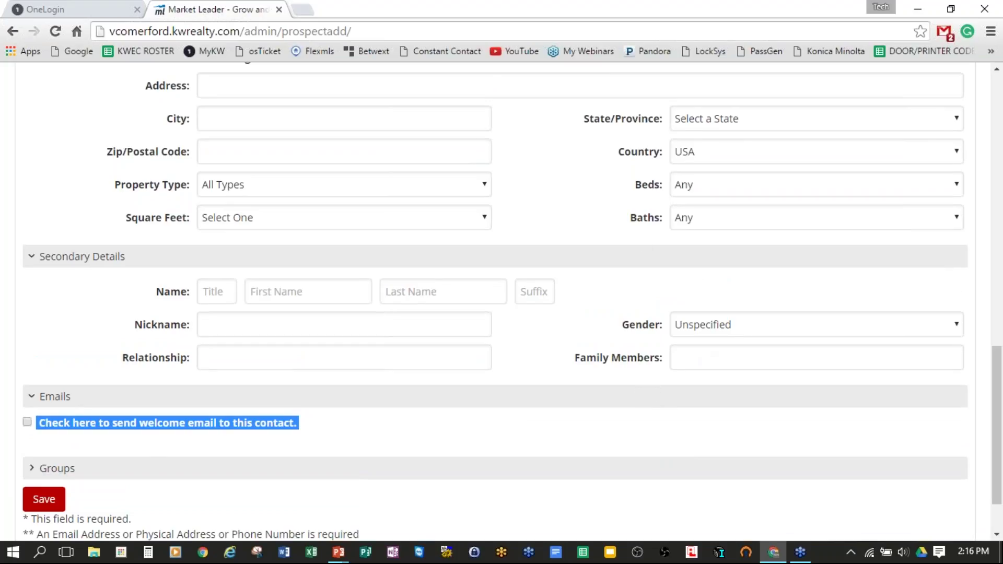
scroll(453, 393, up, 1)
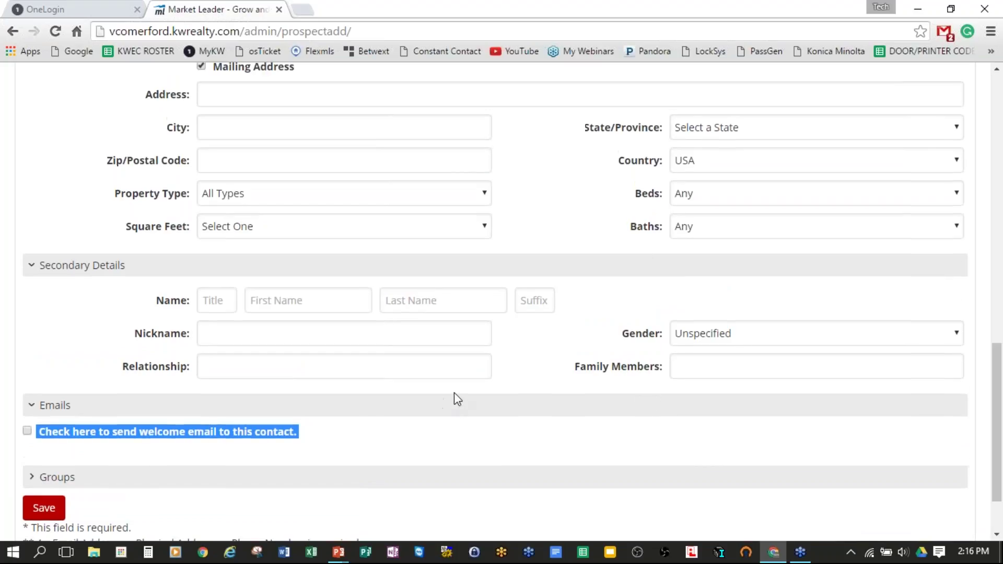
scroll(430, 412, down, 2)
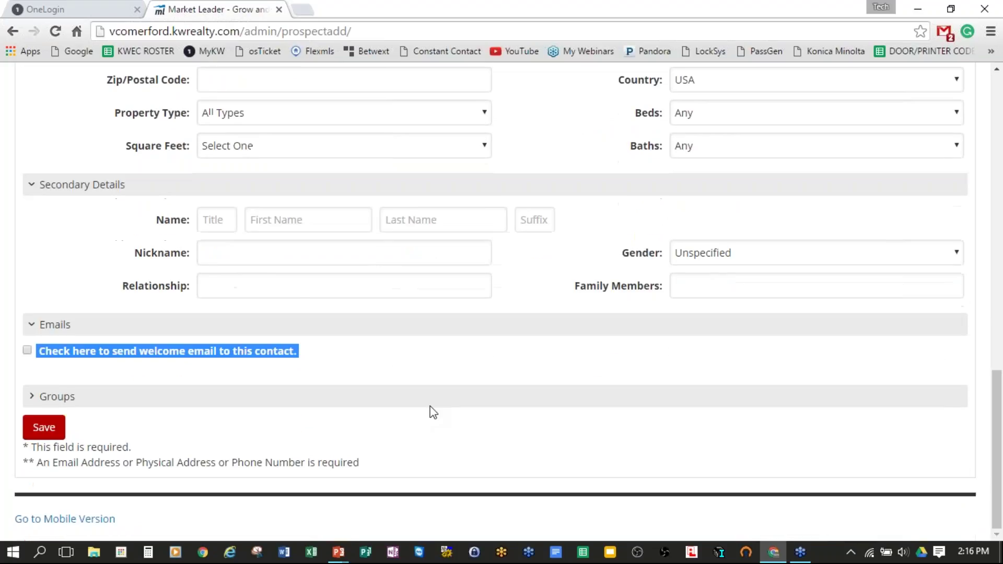
Step: Save the Prospect Add form to create the lead and open its Summary page
click(43, 428)
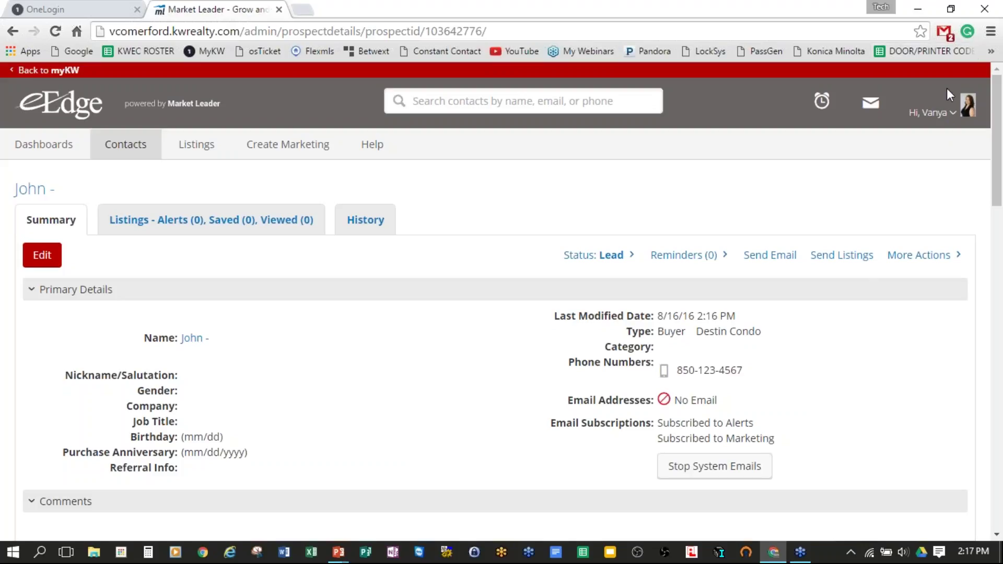
Step: Go to Email Settings from the account menu and view the Welcome Email page
click(954, 116)
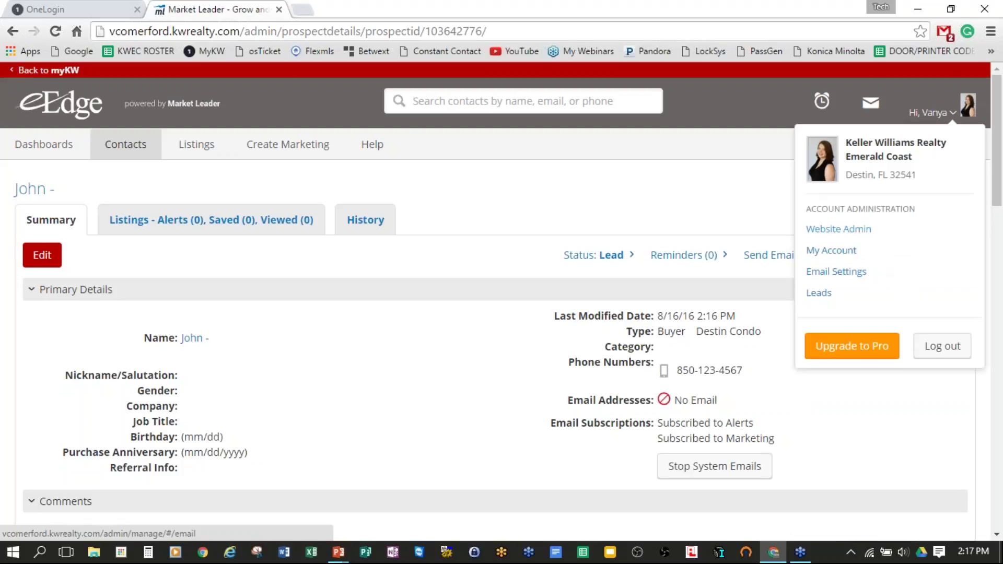
click(845, 280)
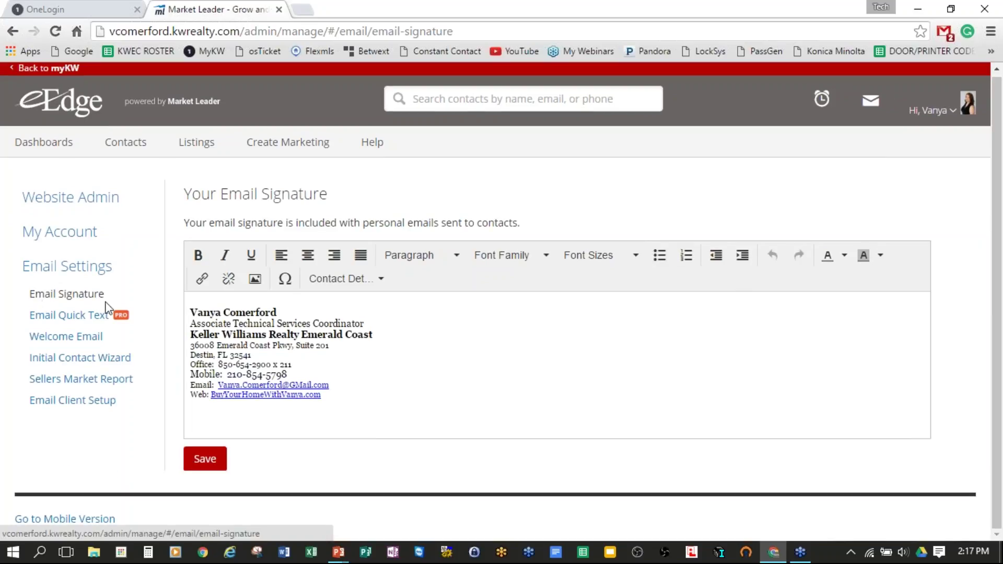
click(55, 337)
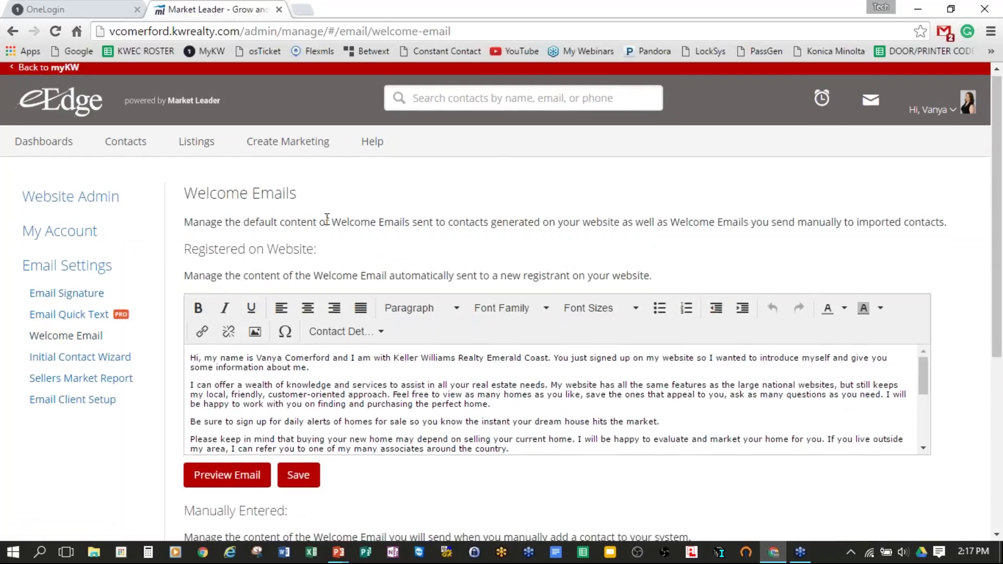
scroll(350, 229, down, 3)
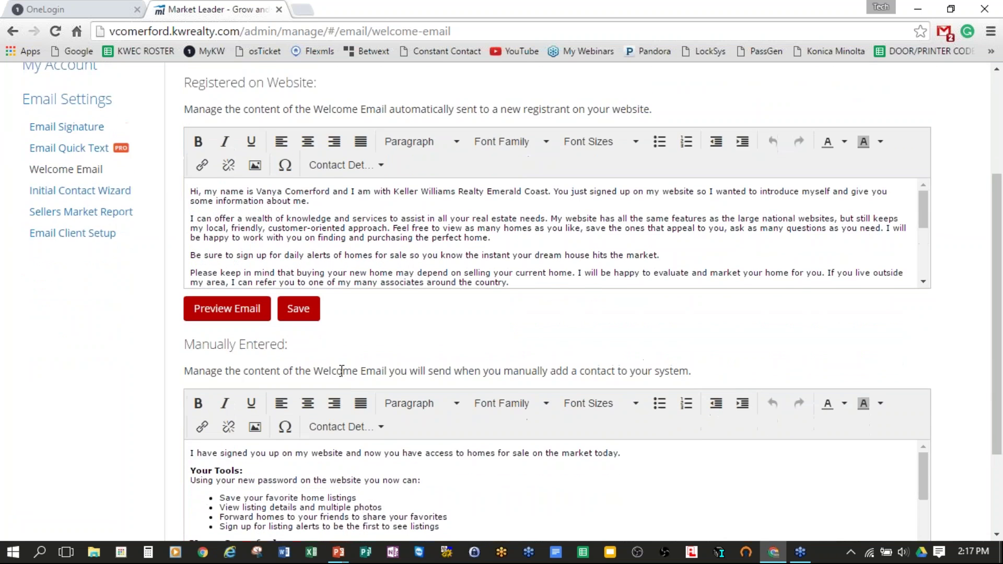
scroll(467, 243, down, 2)
scroll(467, 243, up, 5)
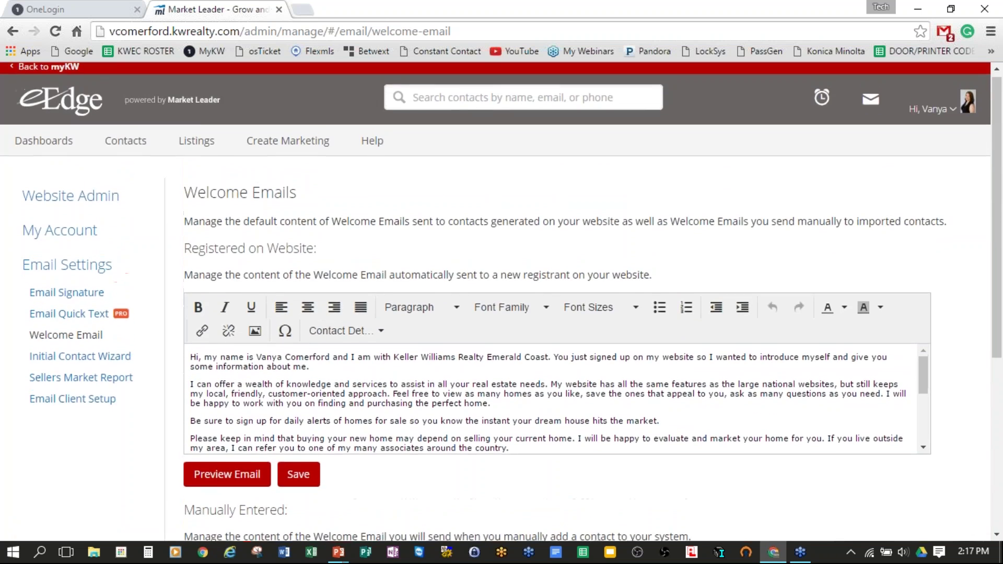
drag(183, 249, 727, 274)
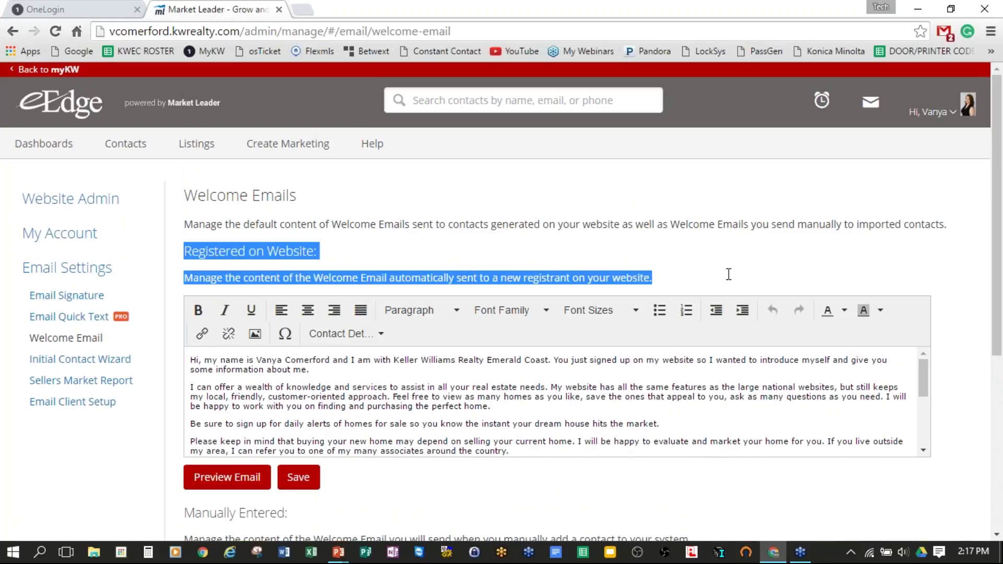
scroll(643, 230, down, 4)
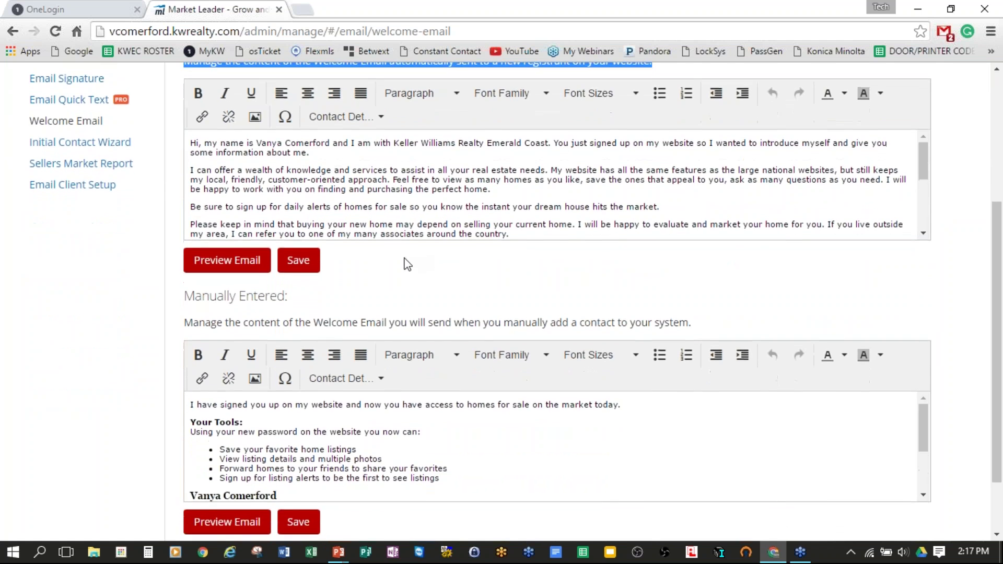
scroll(412, 272, up, 1)
scroll(450, 332, down, 1)
scroll(453, 274, down, 1)
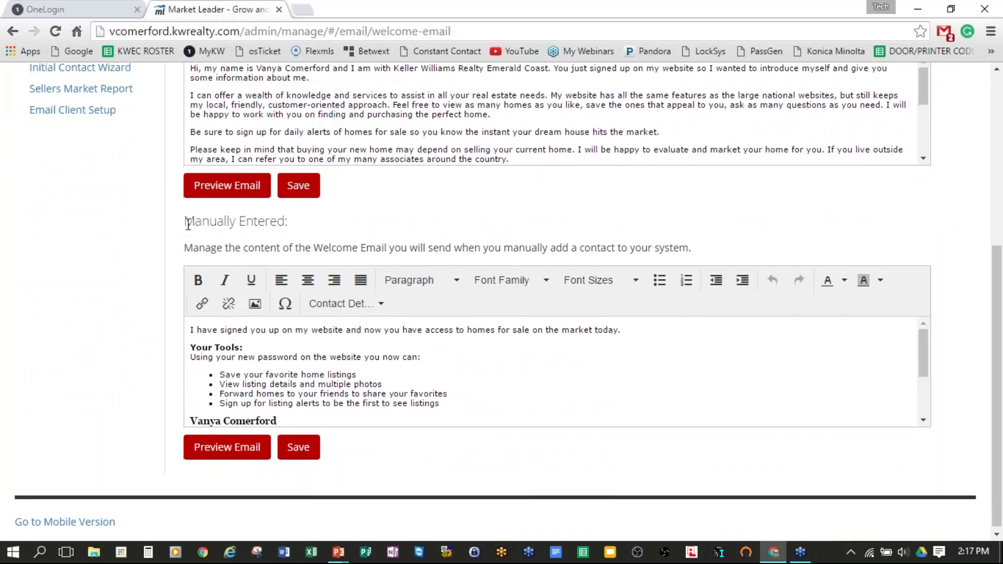
drag(187, 222, 746, 251)
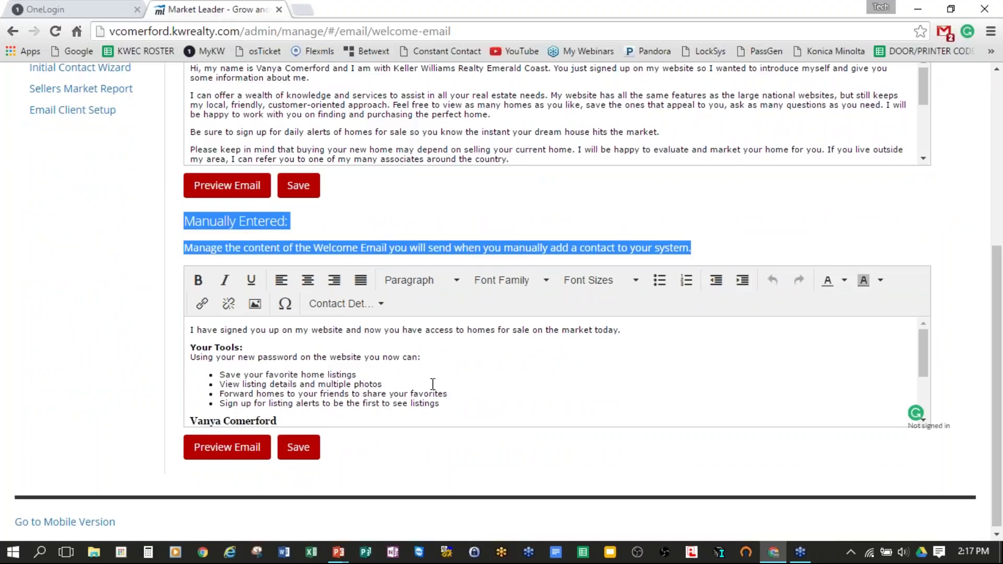
click(535, 384)
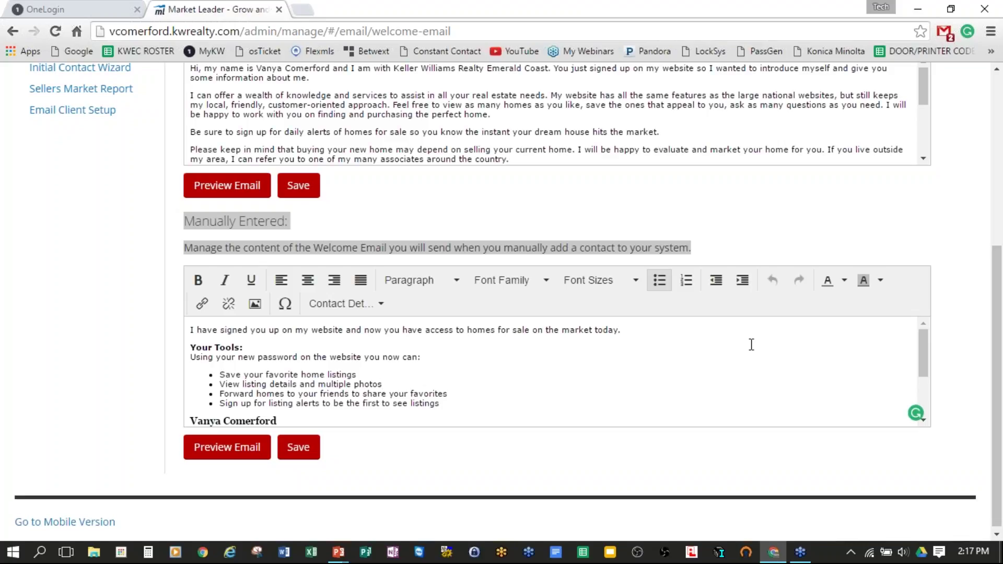
scroll(490, 375, down, 2)
scroll(490, 375, down, 2)
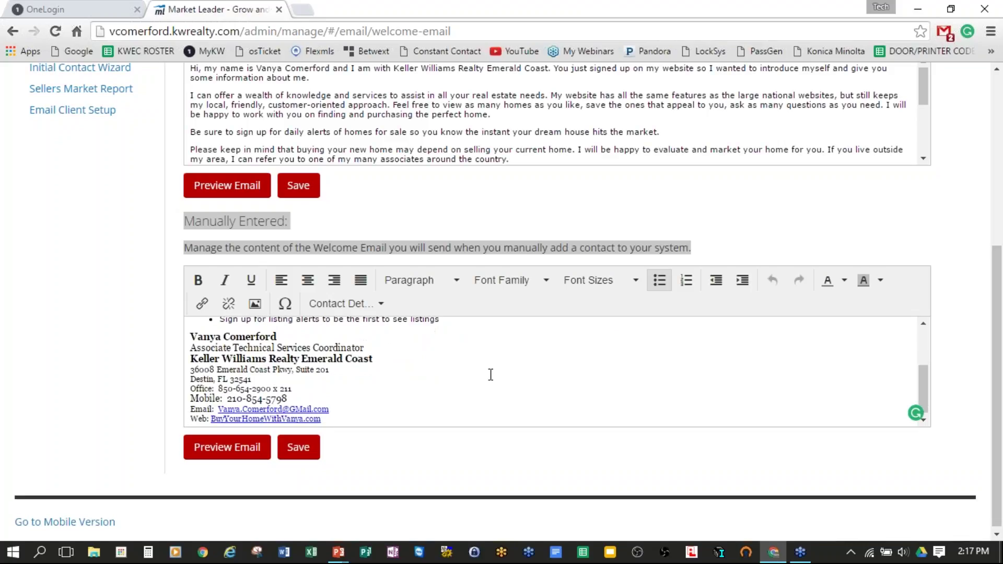
scroll(478, 366, up, 3)
scroll(481, 363, up, 3)
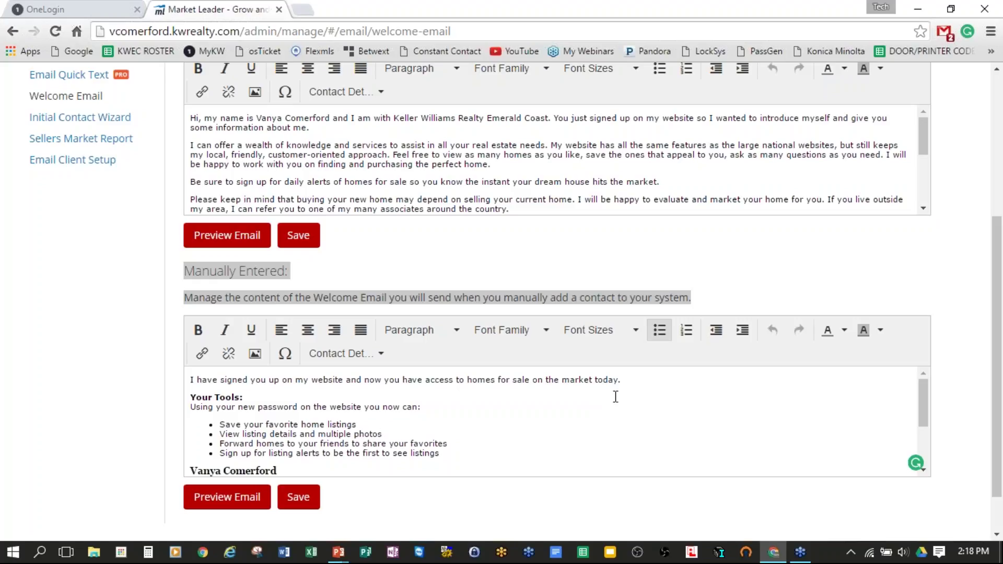
scroll(613, 399, down, 5)
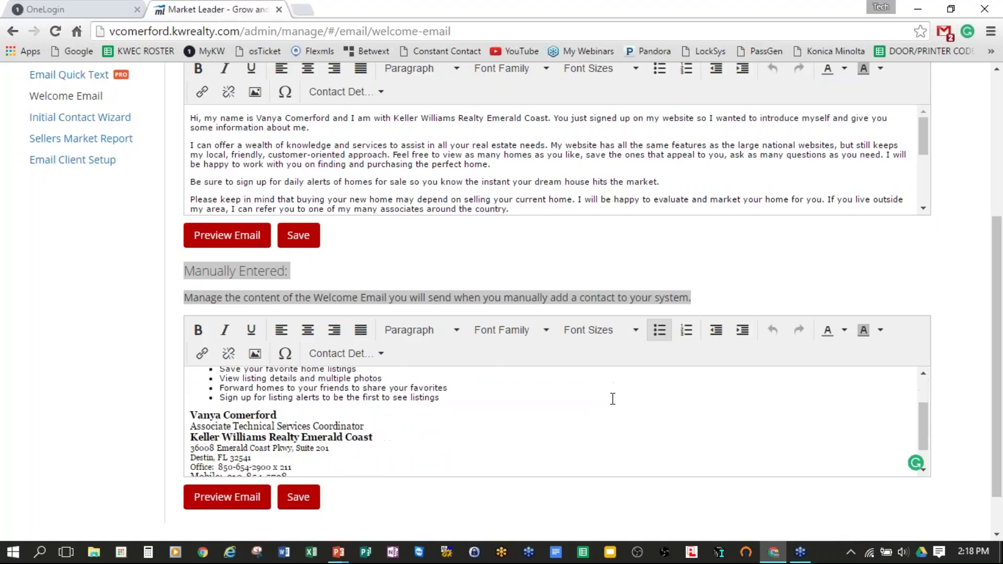
scroll(611, 397, up, 6)
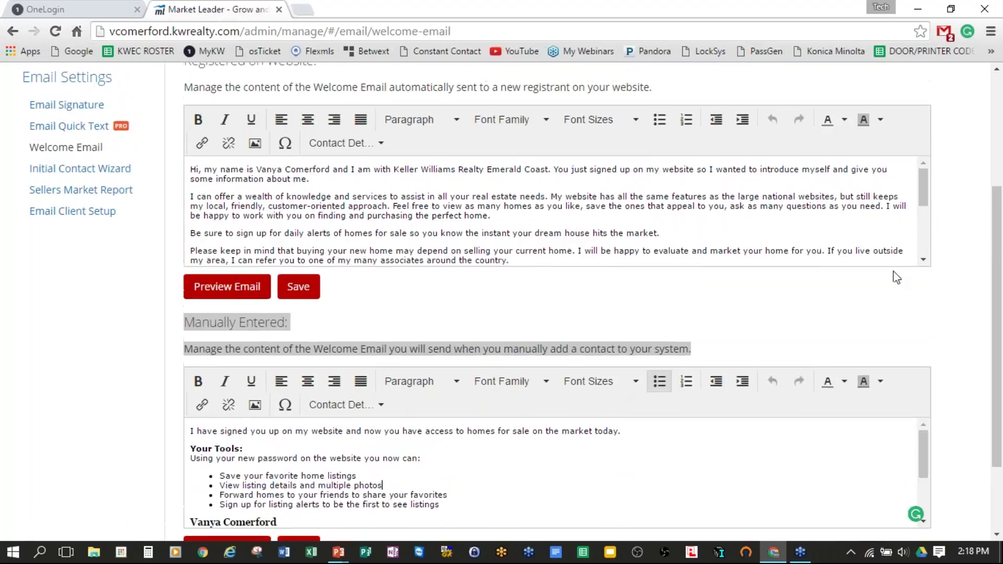
scroll(784, 343, down, 1)
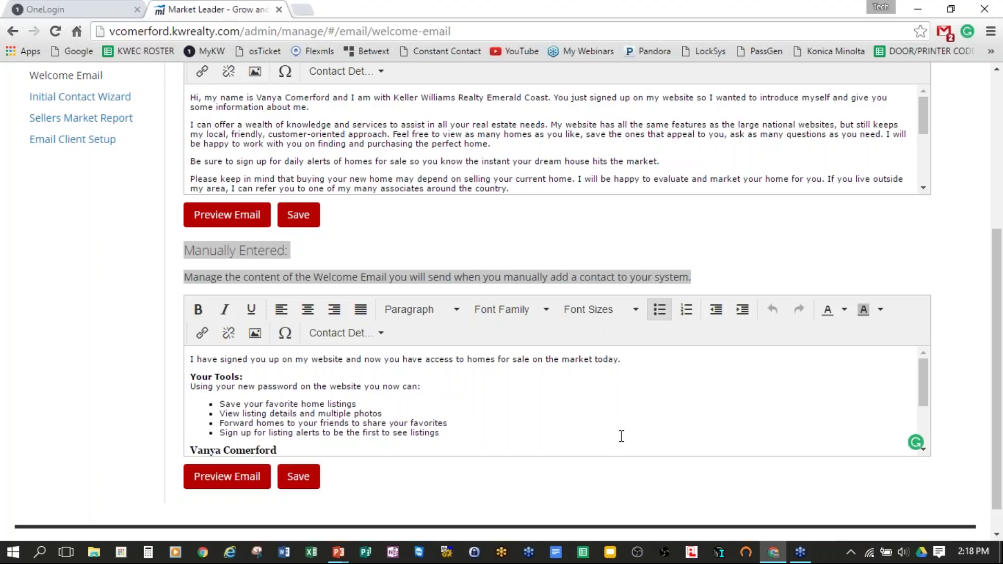
scroll(836, 434, up, 4)
scroll(793, 395, up, 1)
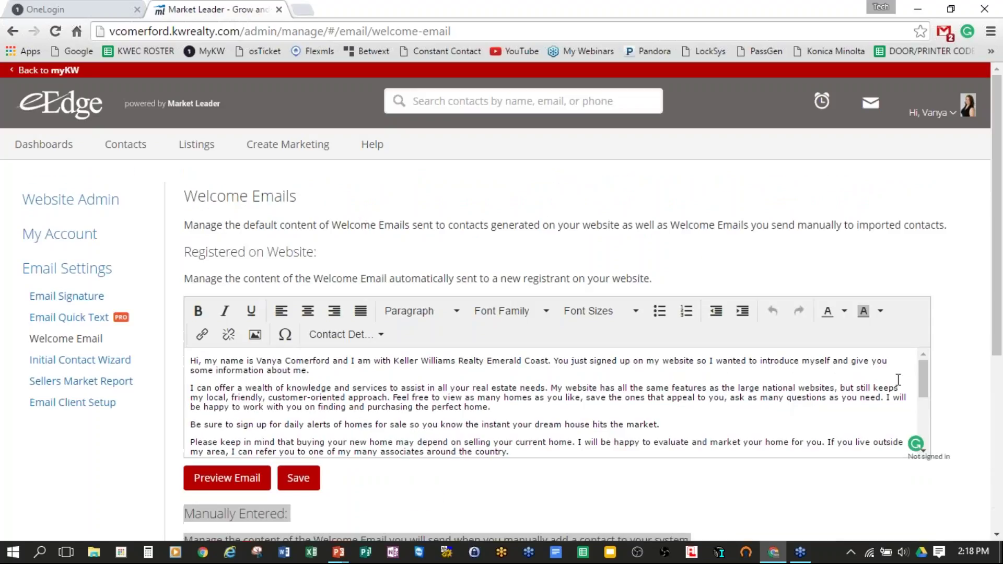
Step: Open the new lead's record from the All Contacts list
mouse_move(146, 132)
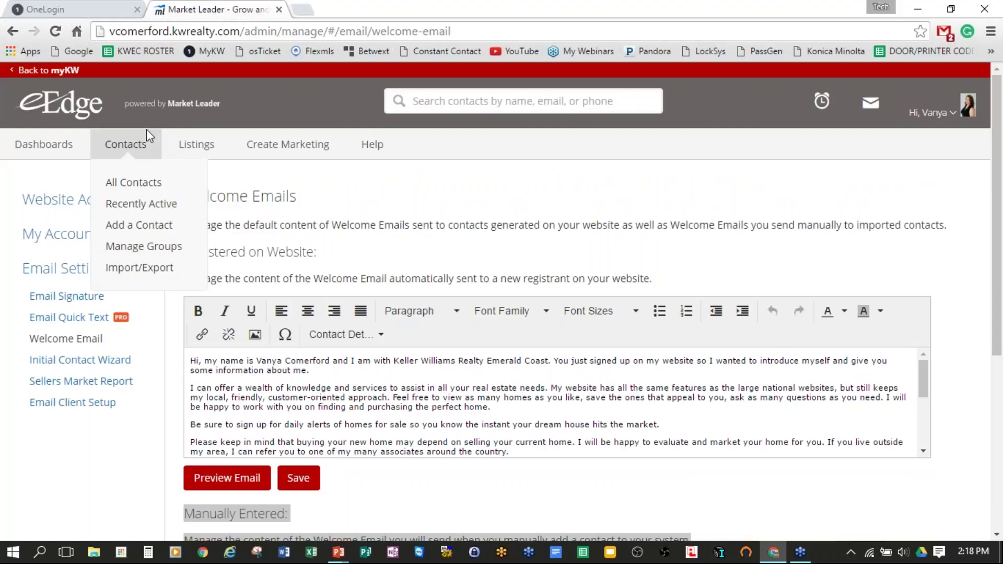
click(135, 183)
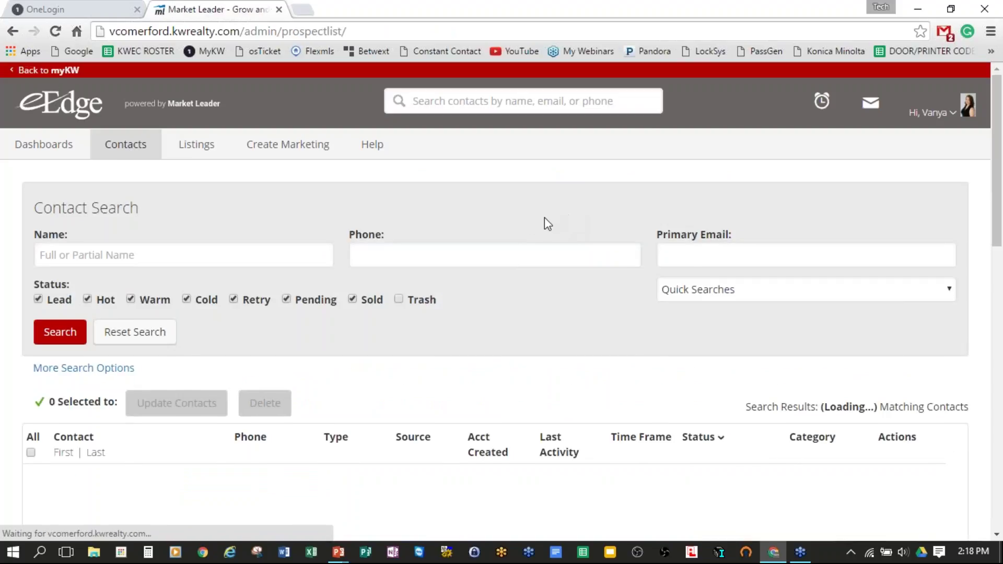
scroll(543, 219, down, 4)
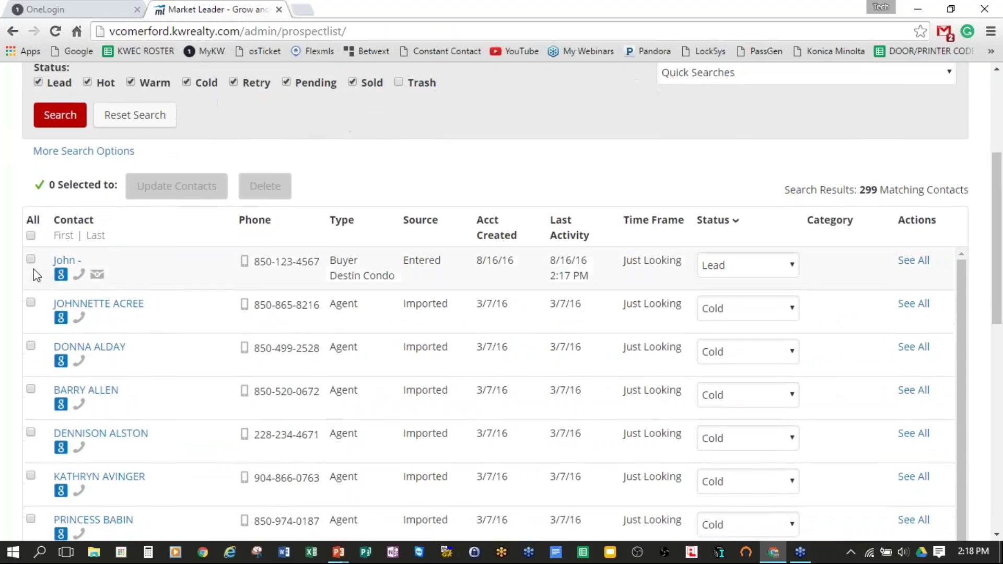
click(64, 260)
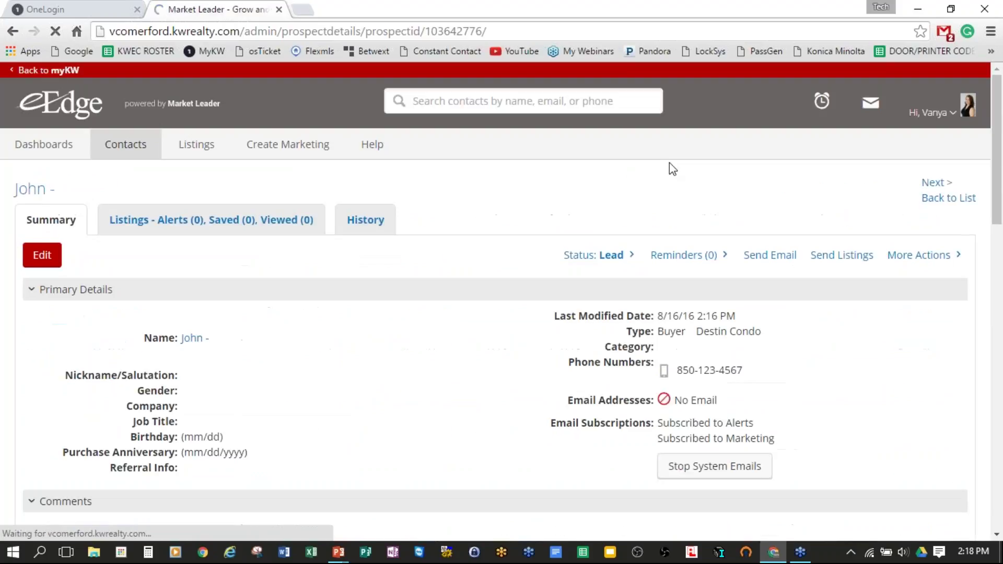
scroll(497, 282, down, 2)
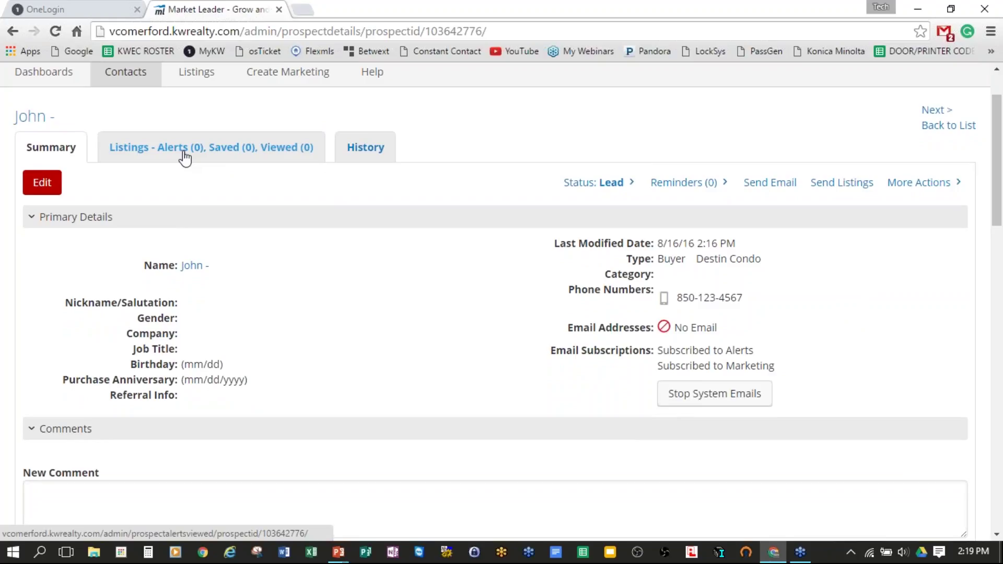
Step: Browse the lead's Listings tab showing zero alerts, saved and viewed listings
click(225, 157)
scroll(904, 296, down, 3)
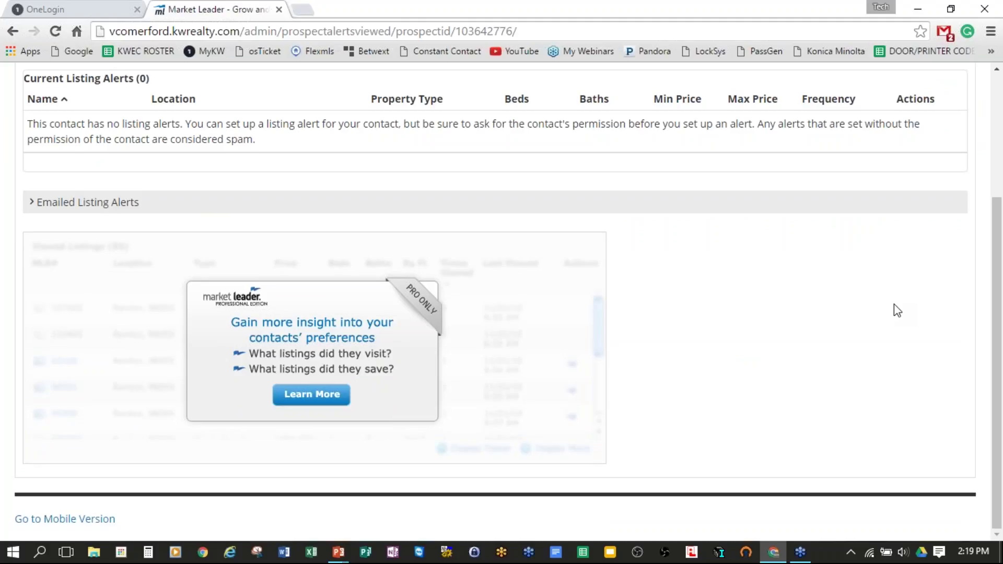
scroll(895, 304, up, 1)
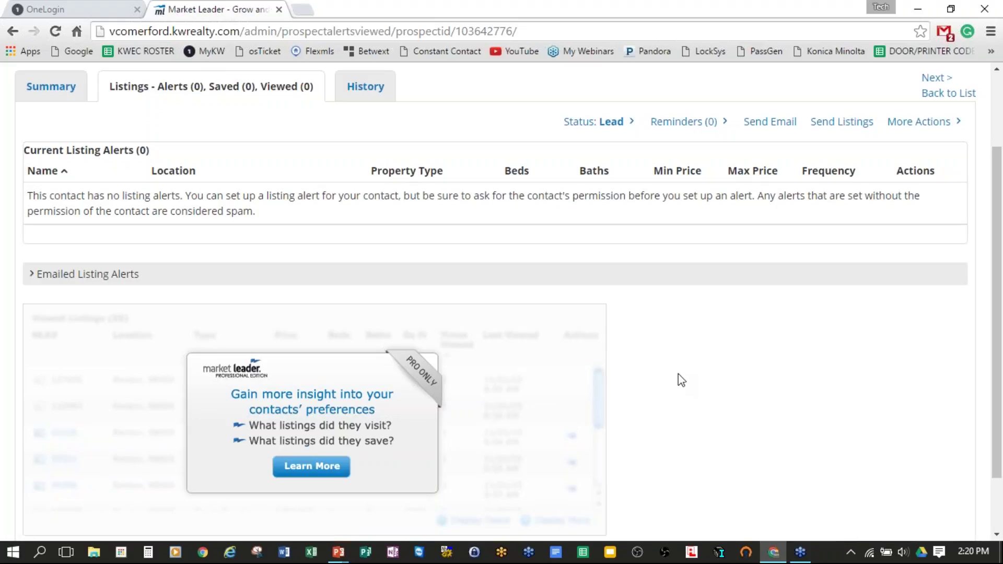
scroll(724, 363, down, 2)
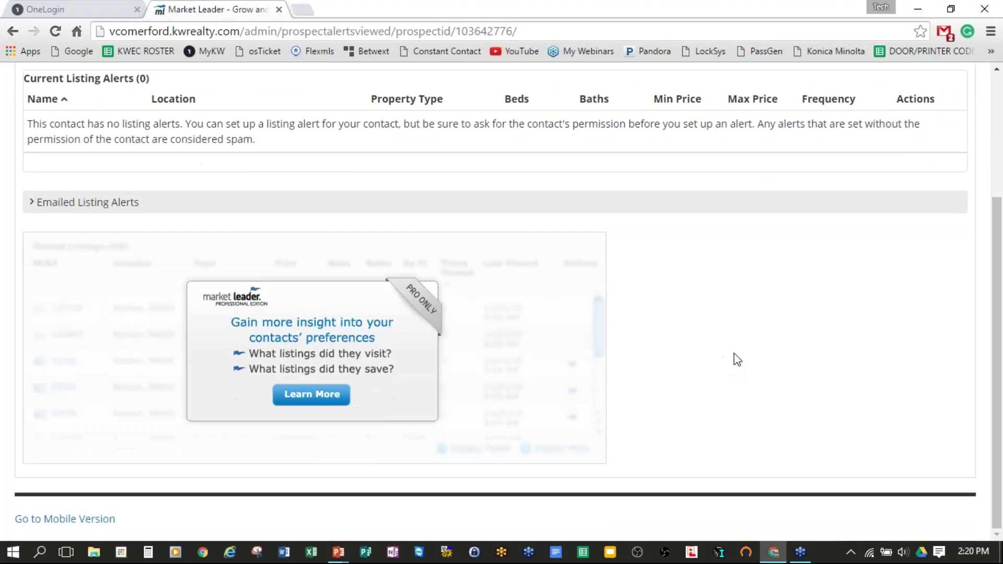
scroll(786, 338, up, 3)
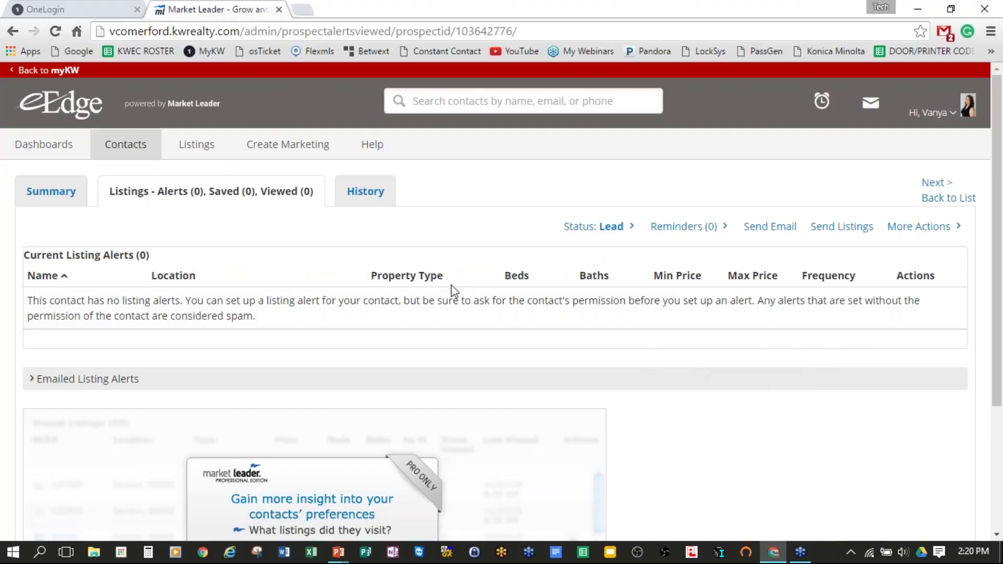
Step: Open the lead's History tab and review its single 8/16/16 manually-entered event
click(375, 194)
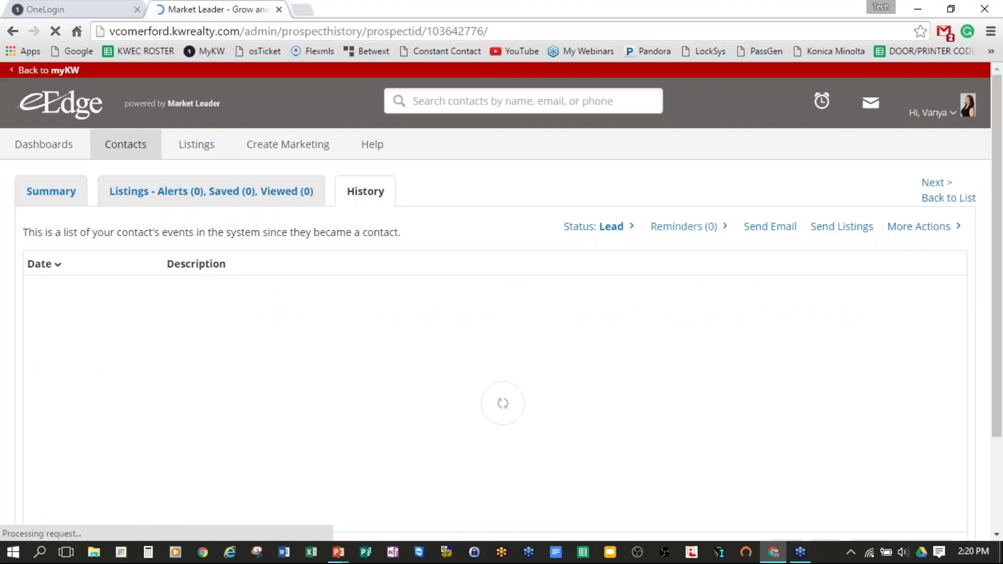
scroll(714, 267, down, 1)
scroll(718, 276, down, 1)
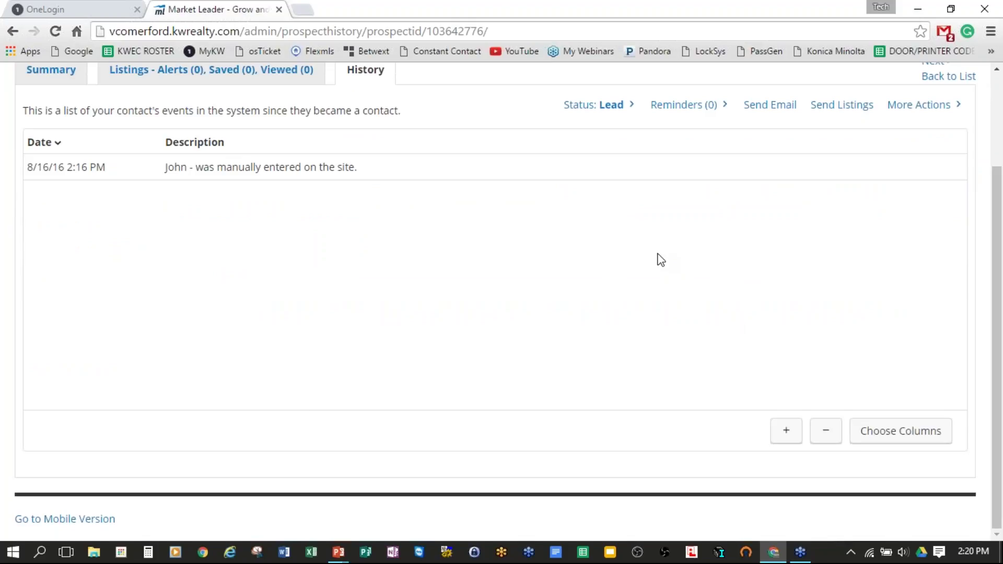
scroll(657, 258, up, 1)
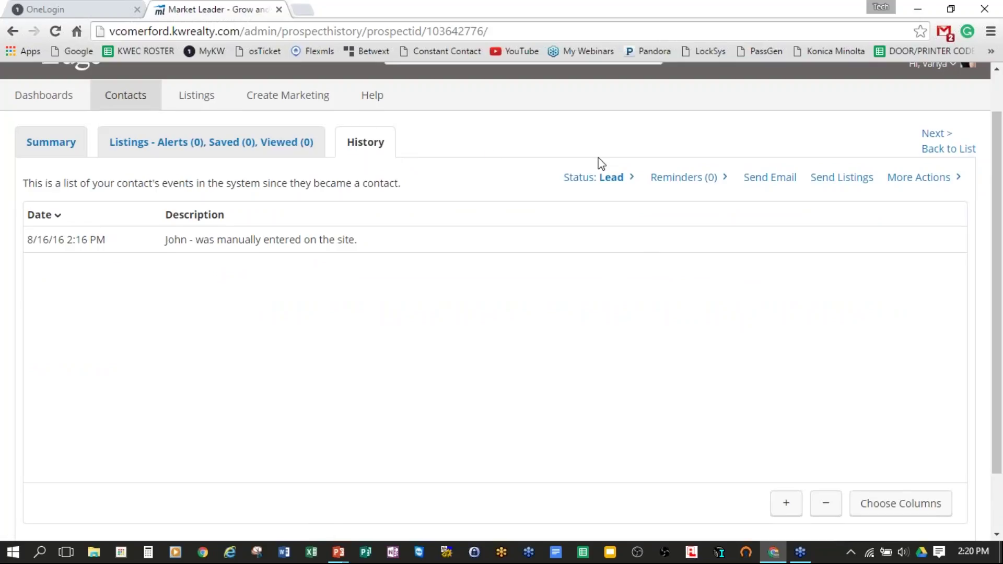
Step: Return to the lead's Summary tab and scroll through its details
click(48, 151)
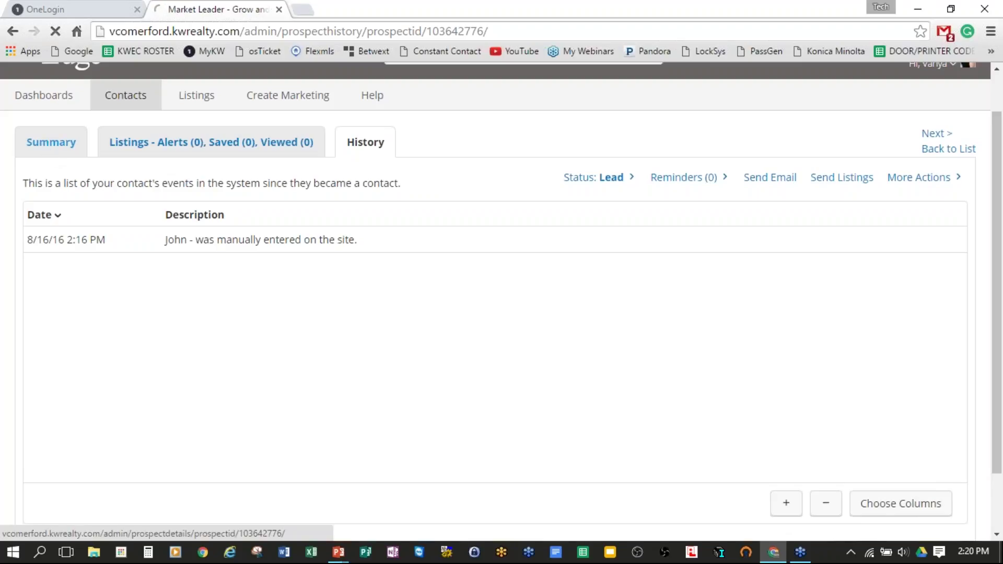
scroll(467, 256, down, 2)
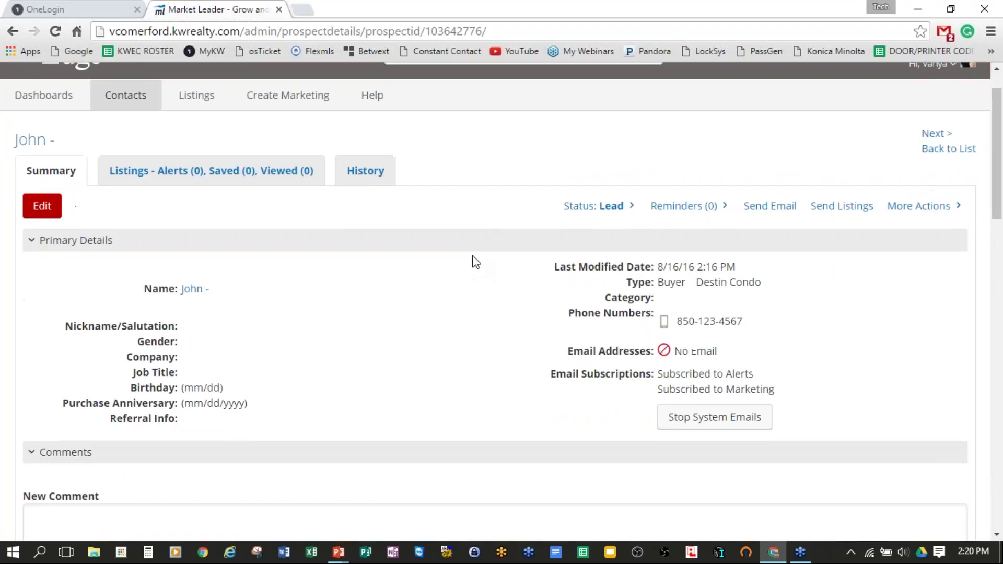
scroll(473, 259, down, 2)
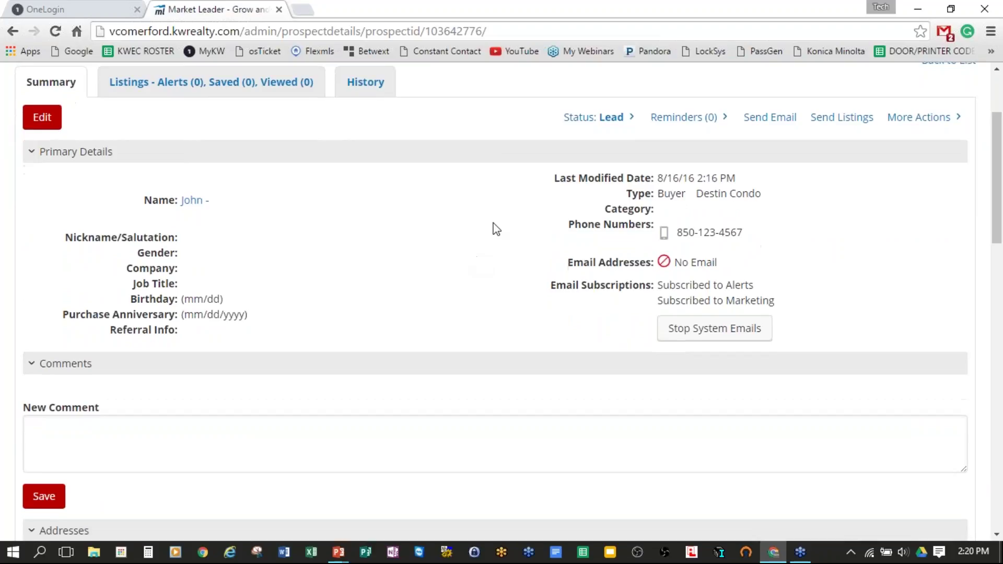
Step: Show the contact's status choices, Reminders options and other available actions
click(633, 115)
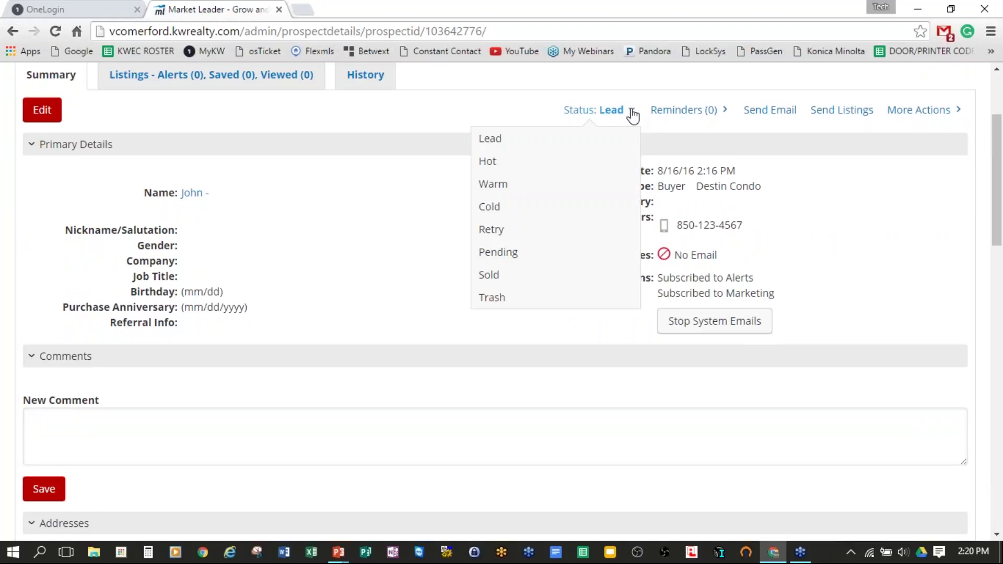
click(725, 114)
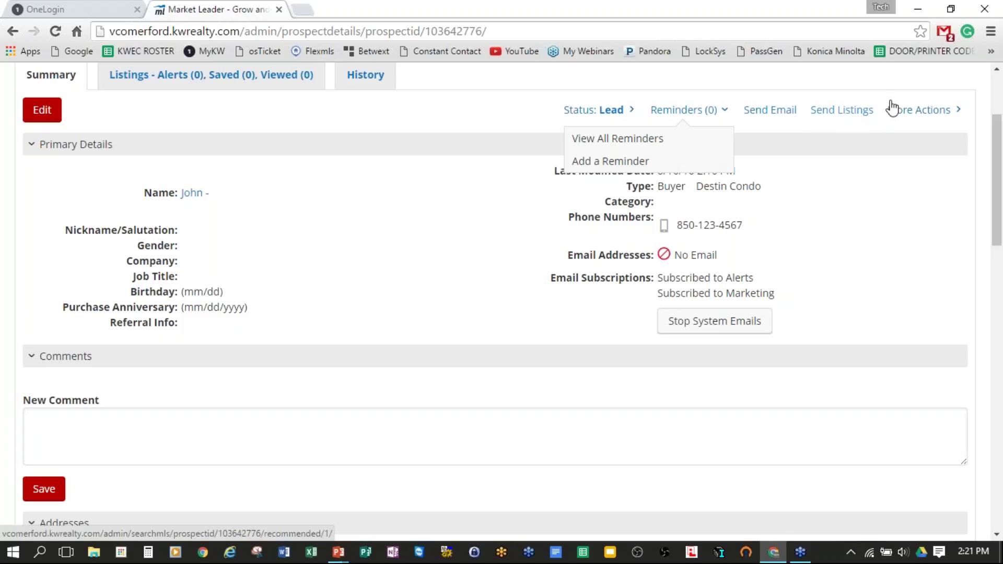
click(960, 114)
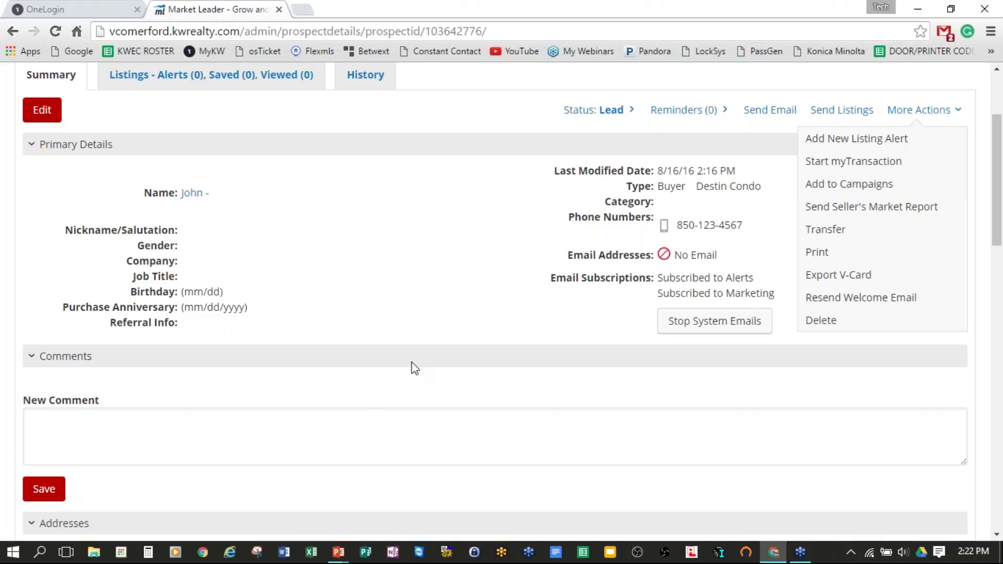
scroll(415, 368, down, 4)
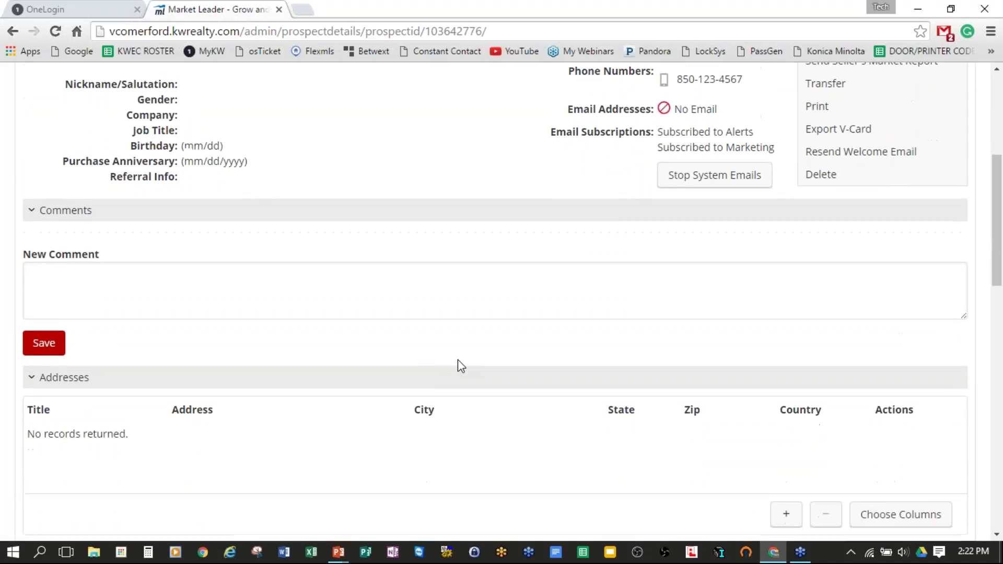
scroll(459, 361, down, 6)
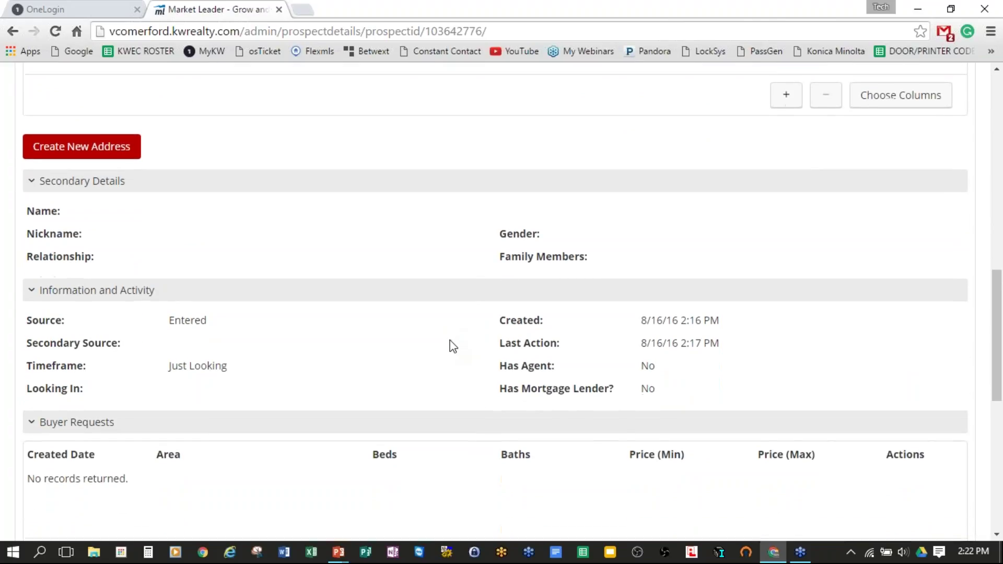
scroll(445, 345, down, 7)
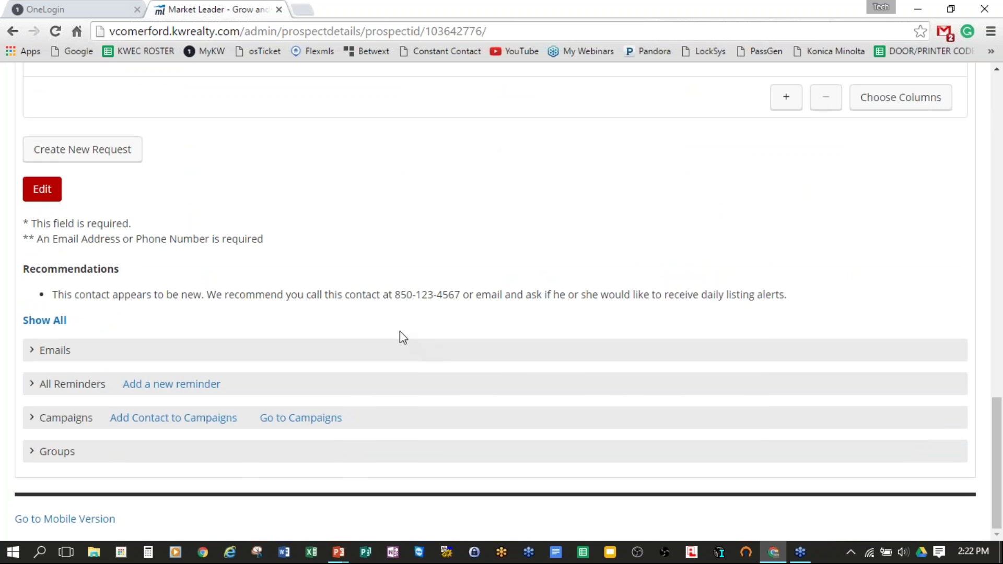
scroll(401, 333, up, 1)
scroll(401, 336, up, 6)
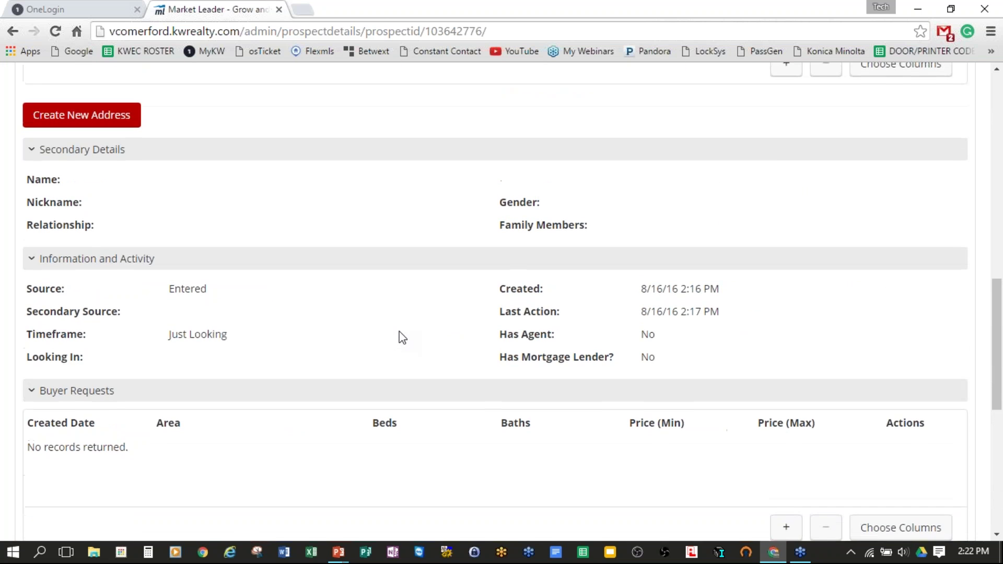
scroll(402, 337, down, 8)
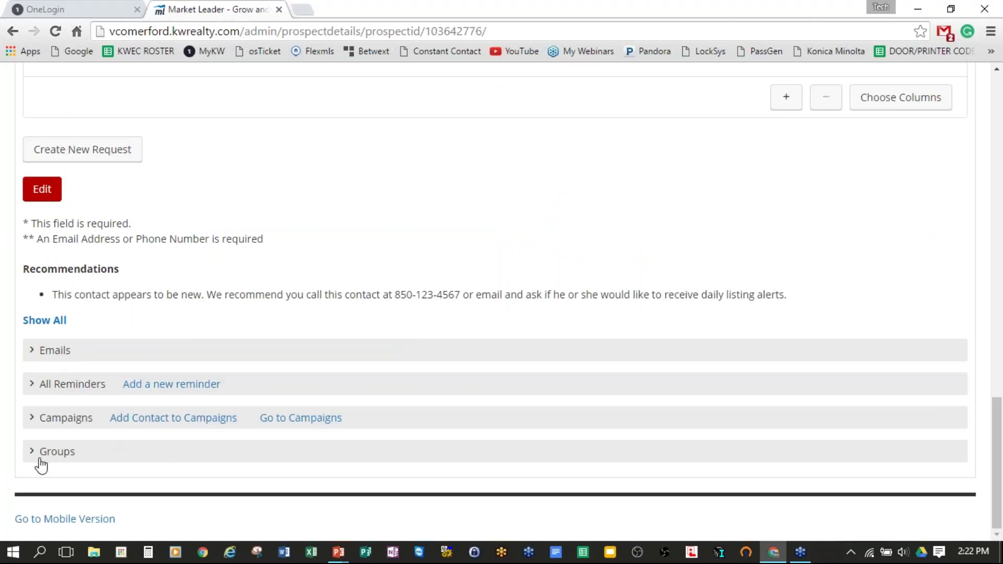
Step: Expand all record sections with Show All and review the empty received and sent email tables
click(40, 324)
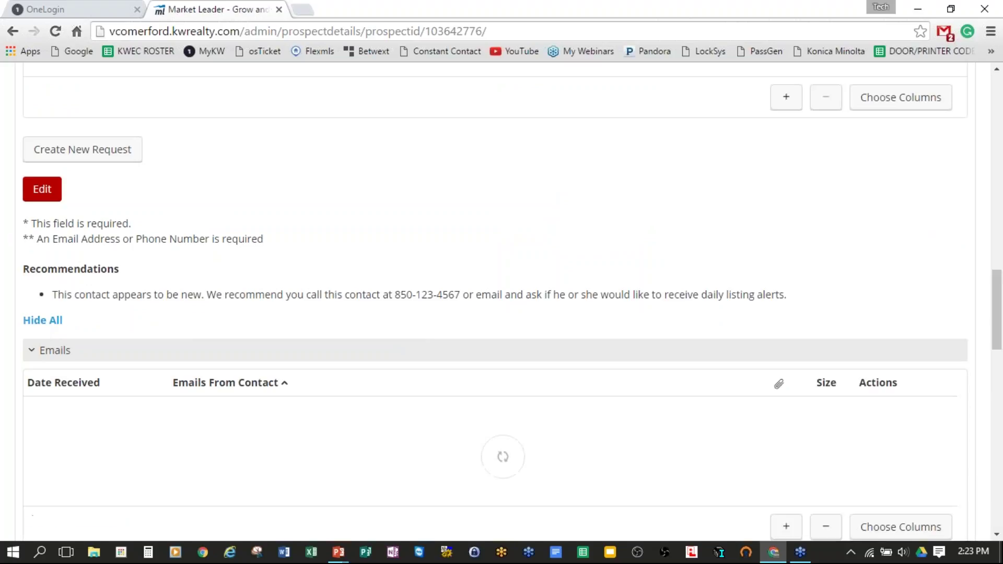
scroll(678, 256, down, 1)
scroll(680, 255, down, 4)
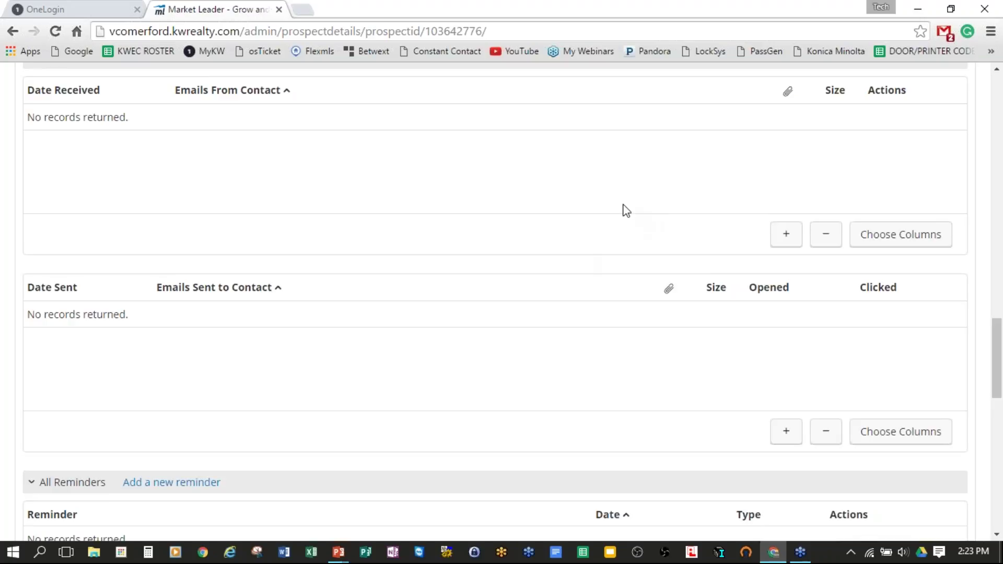
scroll(625, 213, up, 1)
scroll(623, 215, down, 1)
scroll(591, 219, up, 2)
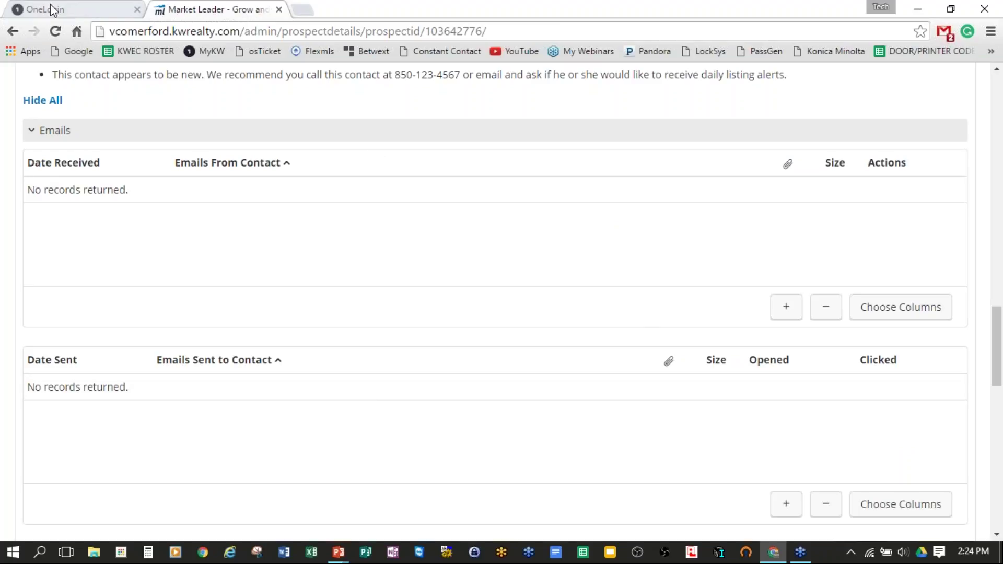
Step: Go through OneLogin's KW Intranet tile to eEdge's View Contacts list of 299 contacts
click(67, 11)
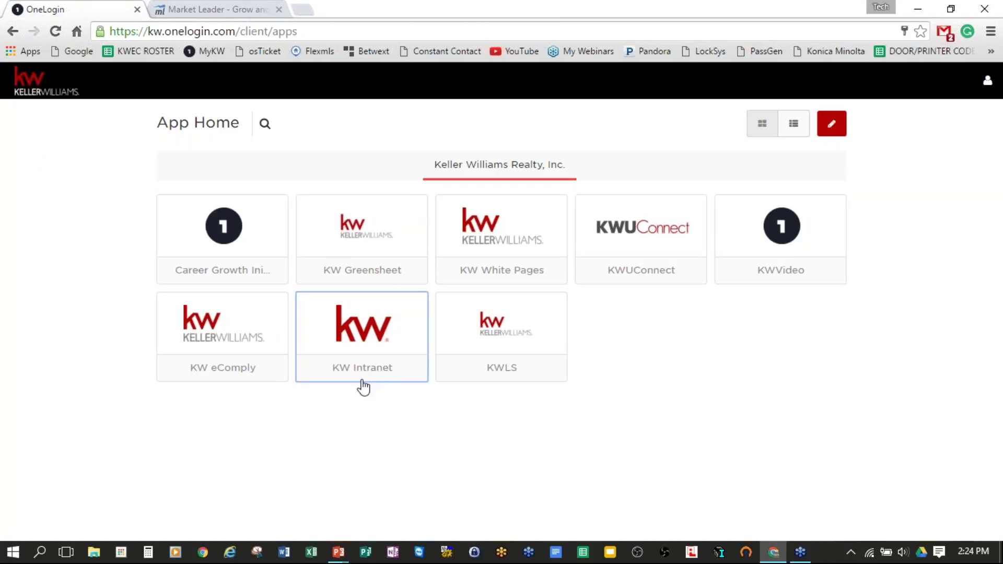
click(376, 347)
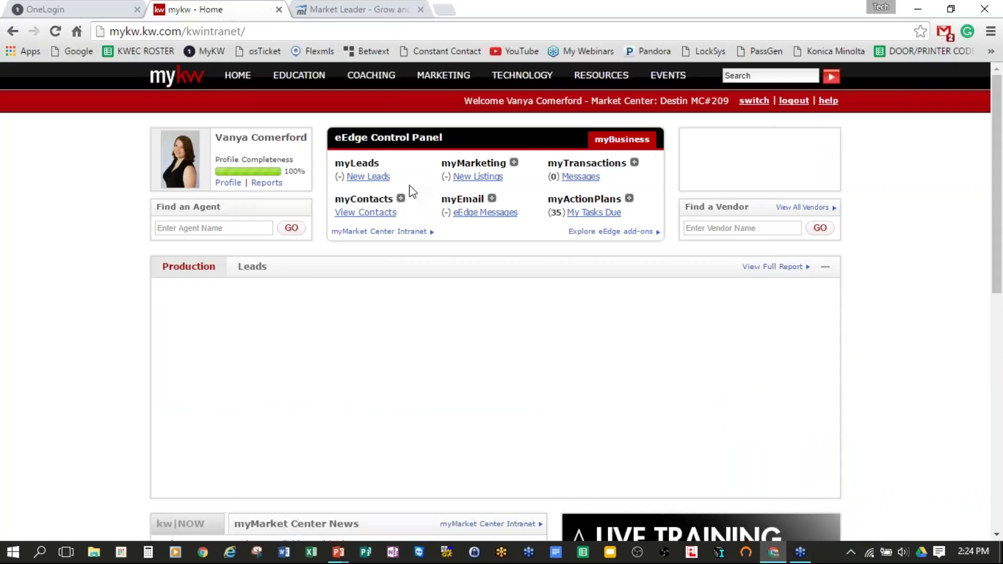
click(381, 213)
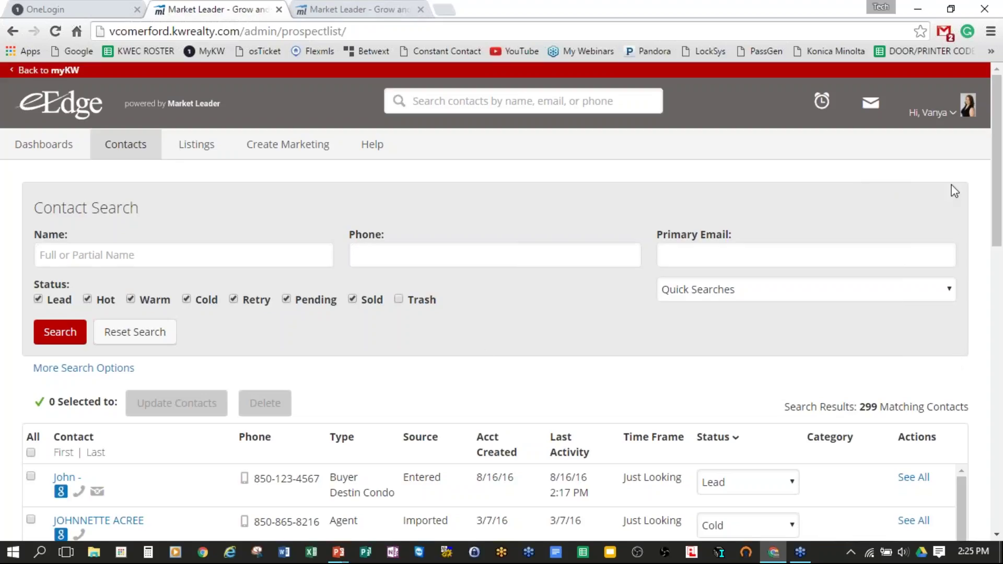
Step: Open the My Account settings page from the account administration menu
click(952, 118)
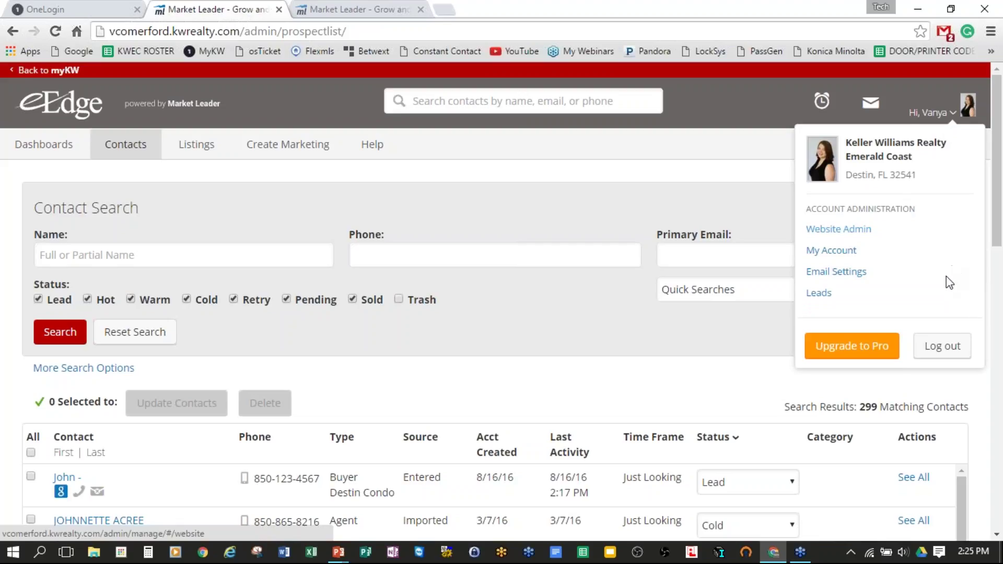
click(839, 252)
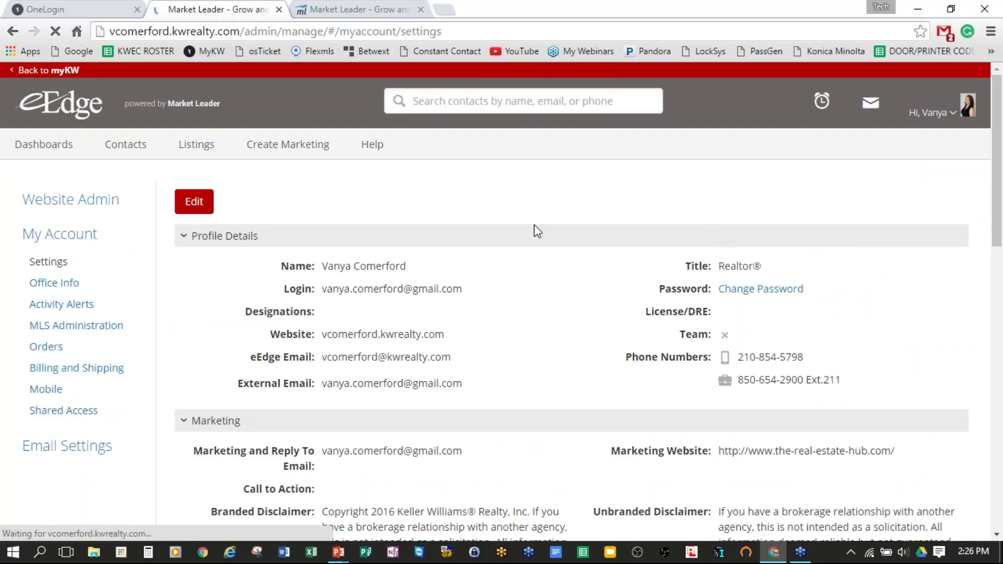
scroll(533, 228, down, 1)
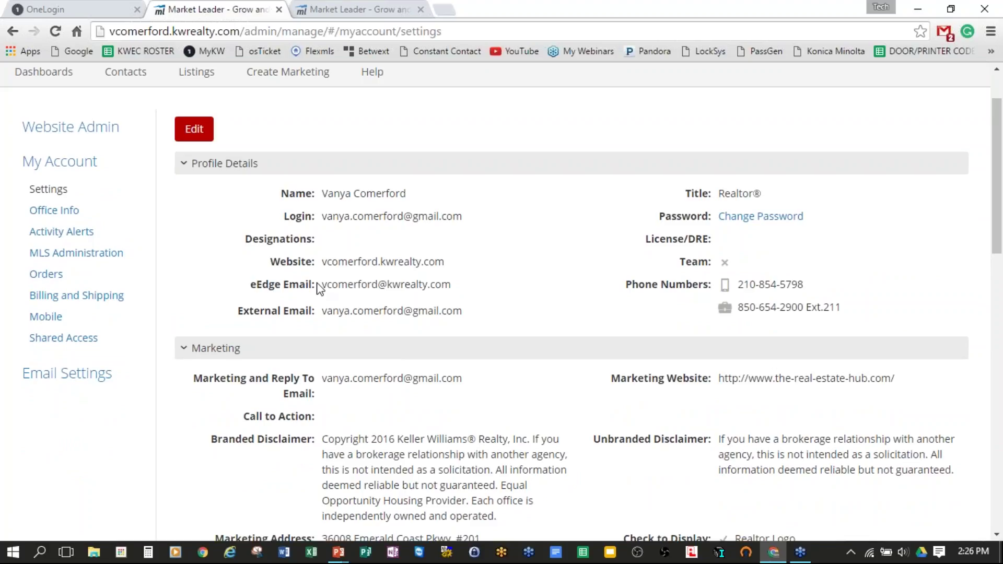
Step: Highlight the profile's Website and eEdge Email addresses in Profile Details
drag(264, 258, 469, 269)
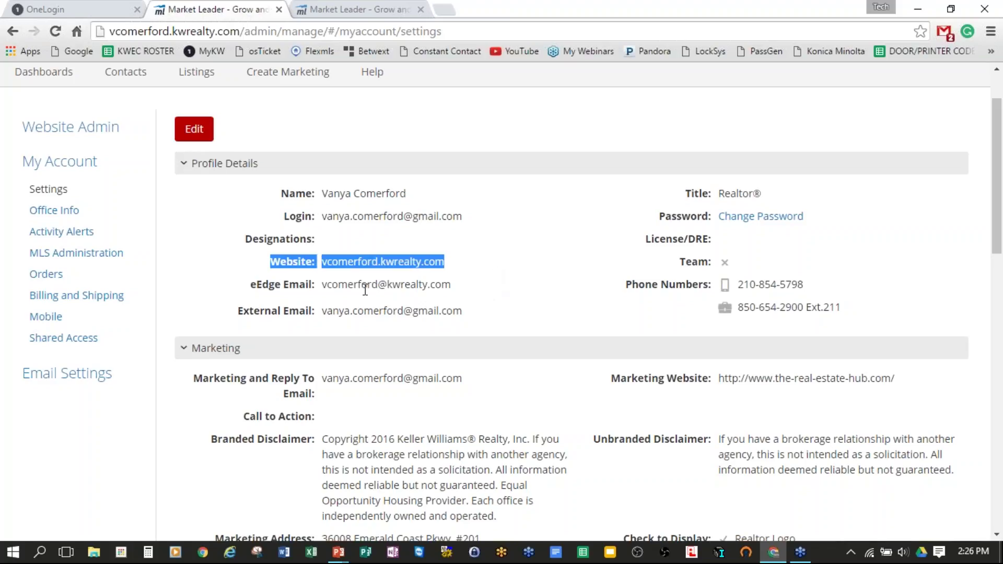
drag(252, 290, 449, 274)
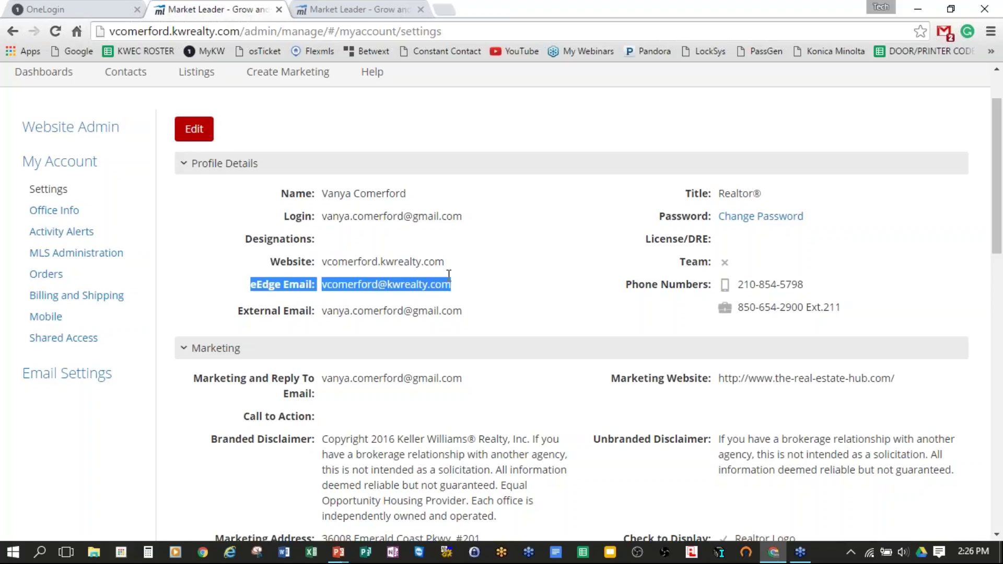
click(473, 291)
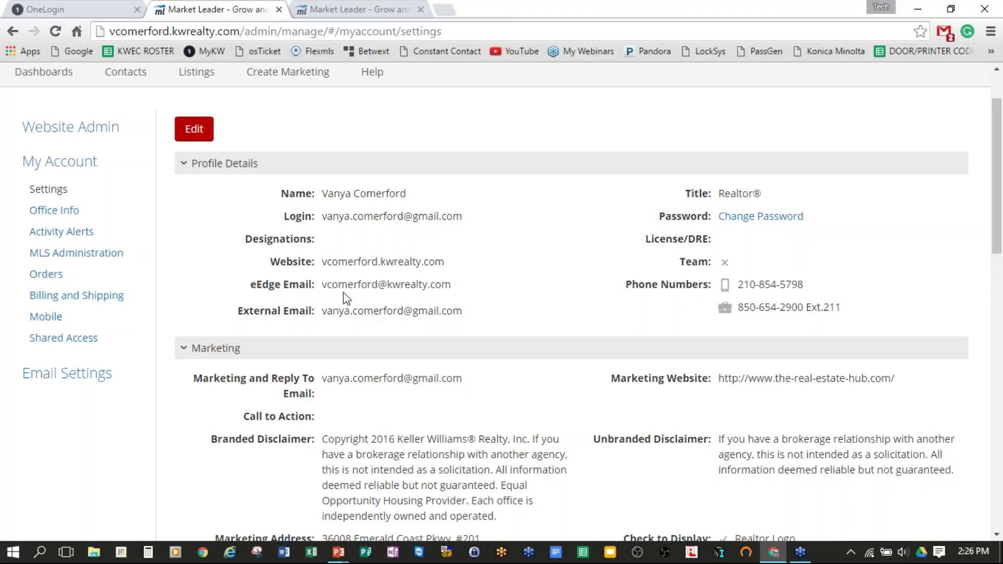
drag(323, 284, 452, 284)
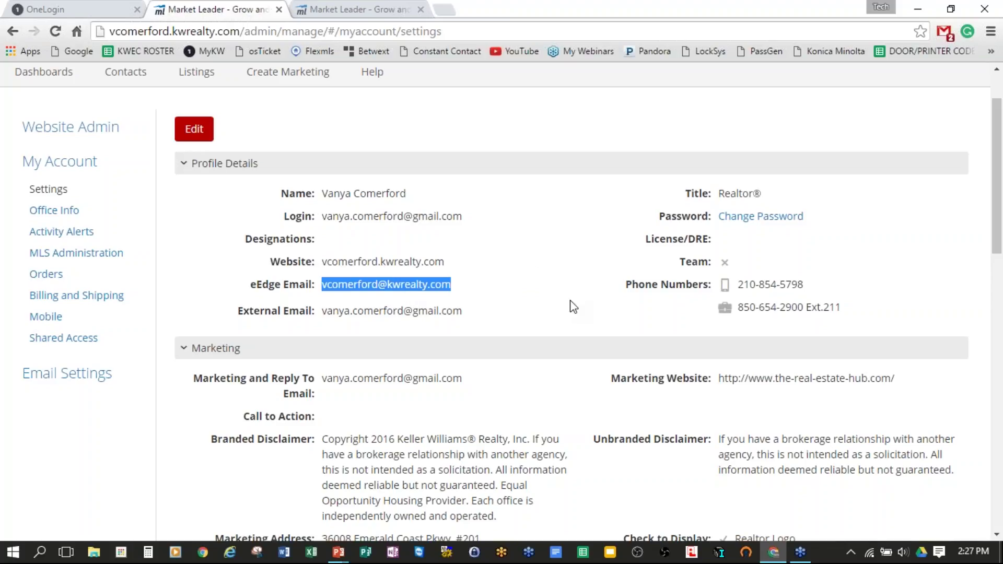
click(365, 9)
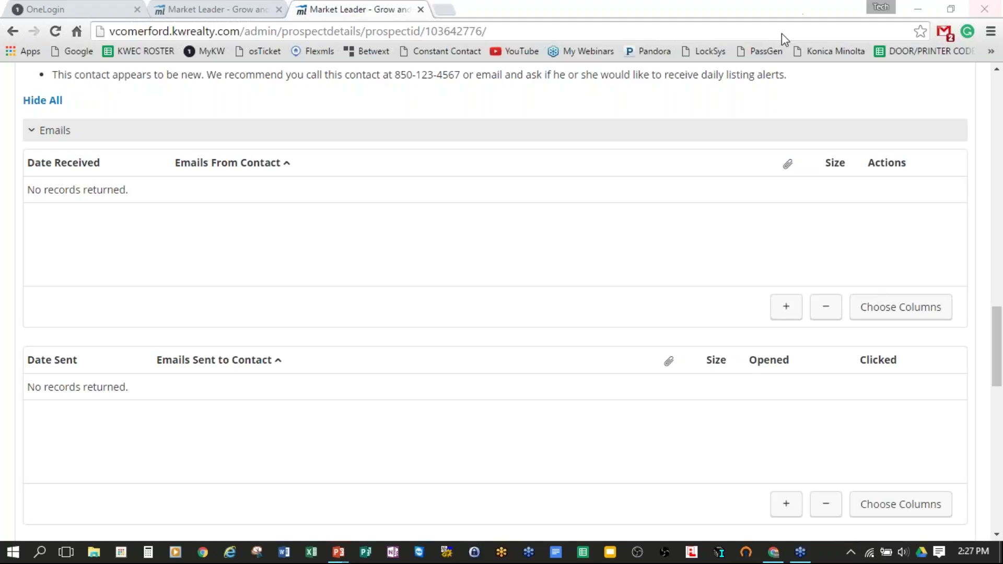
Step: Scroll the contact record to confirm Emails, All Reminders and Campaigns show no records
scroll(325, 361, down, 4)
scroll(333, 361, down, 4)
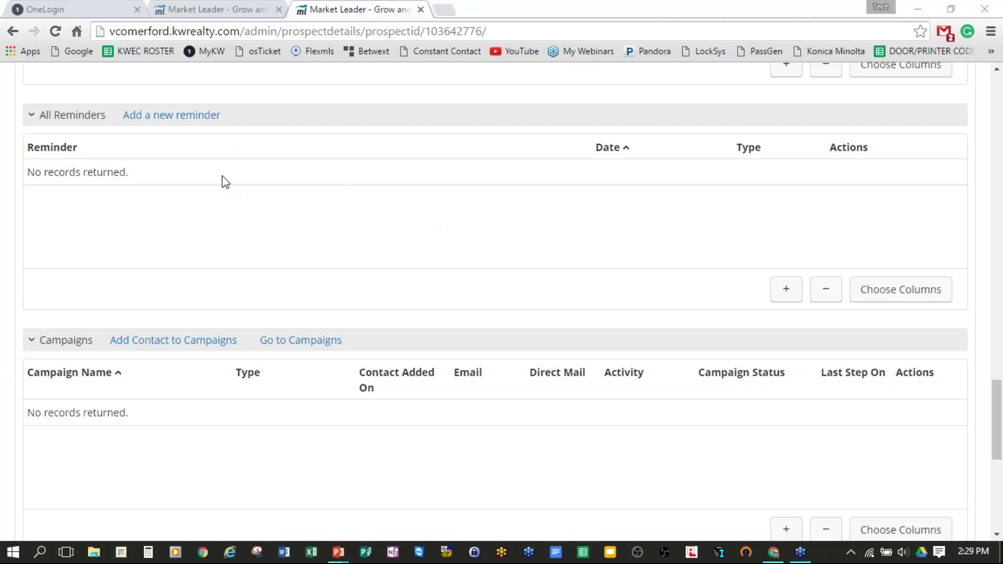
Step: Start a new Task reminder for this contact with a due date of 8/23/2016
click(172, 115)
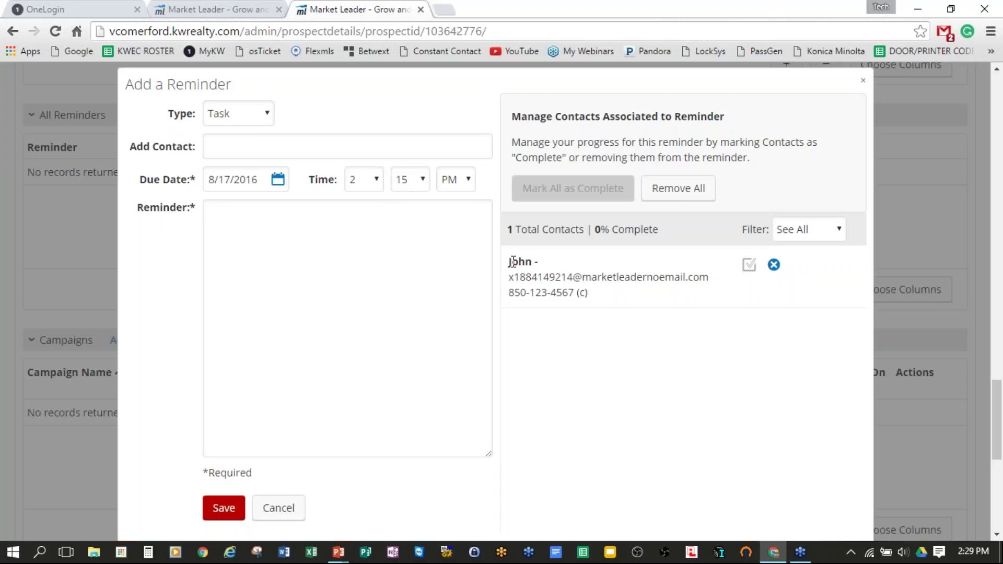
click(267, 115)
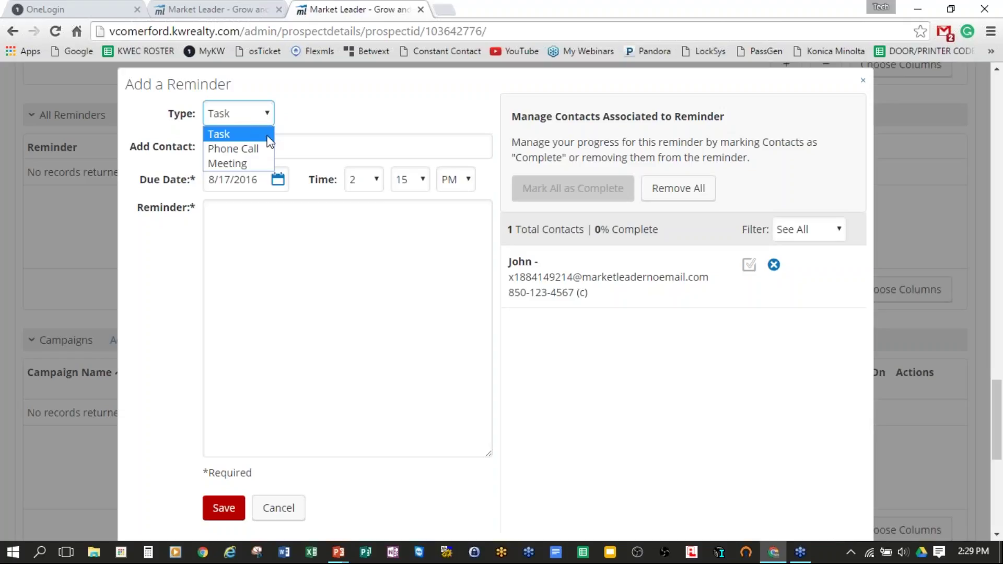
click(333, 211)
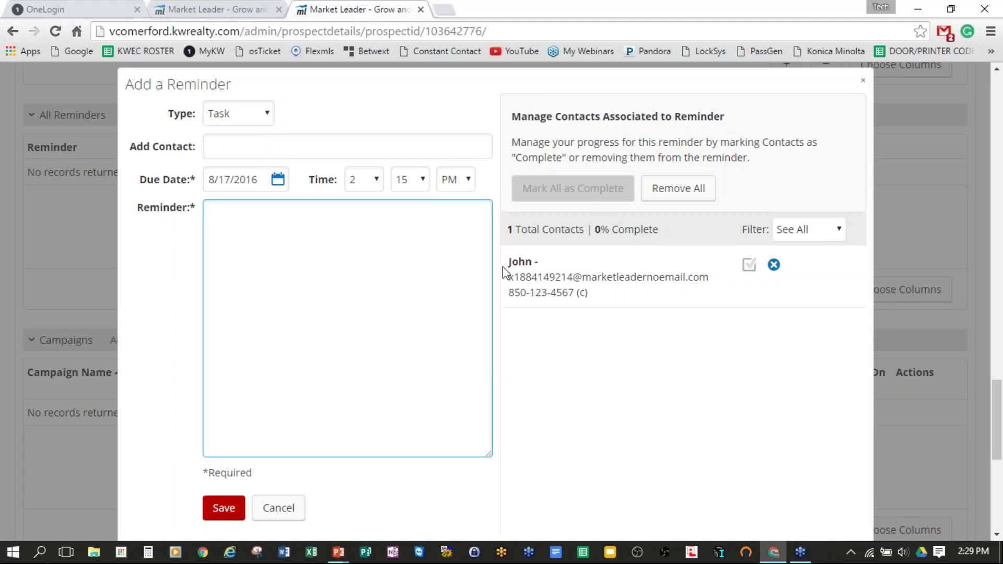
drag(511, 260, 587, 261)
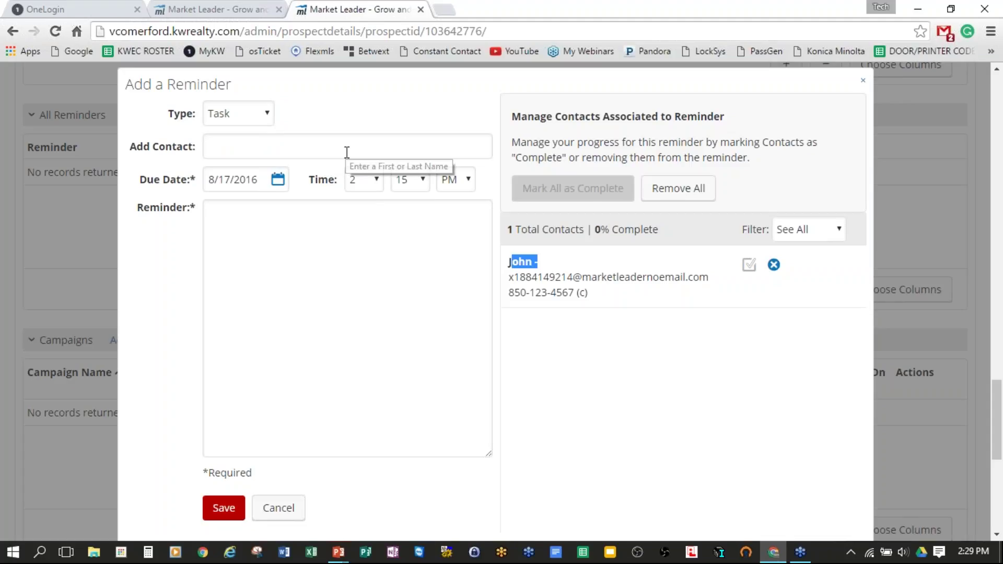
click(261, 179)
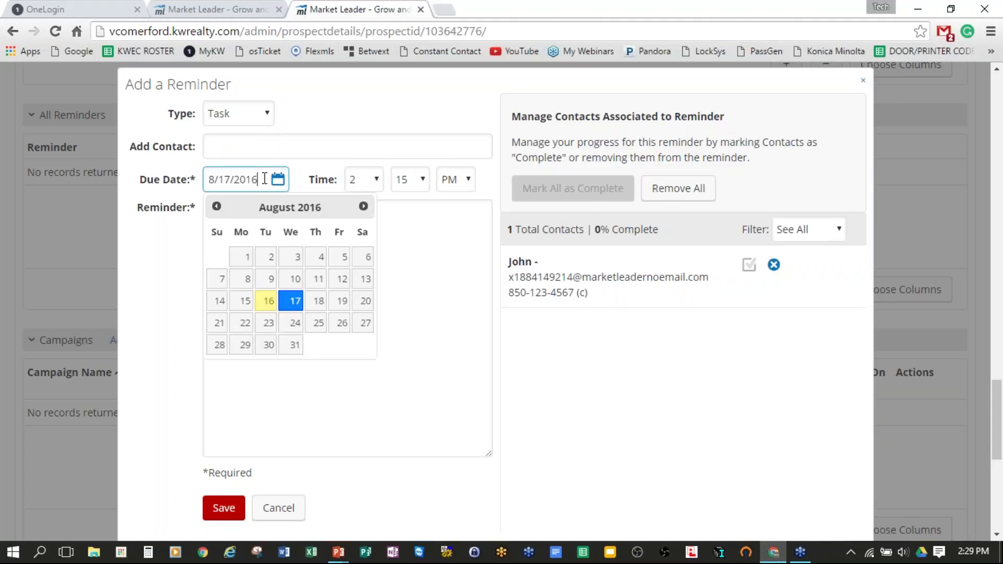
click(268, 325)
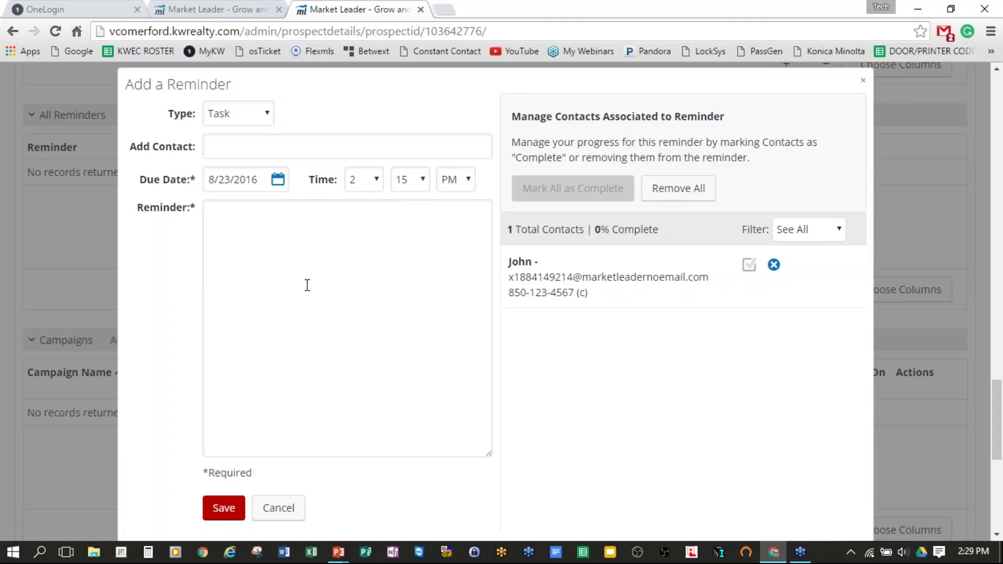
Step: Set the reminder time to 9:00 AM, describe it as 'Send a market report.', and save
click(374, 183)
click(358, 317)
click(411, 179)
click(402, 200)
click(456, 179)
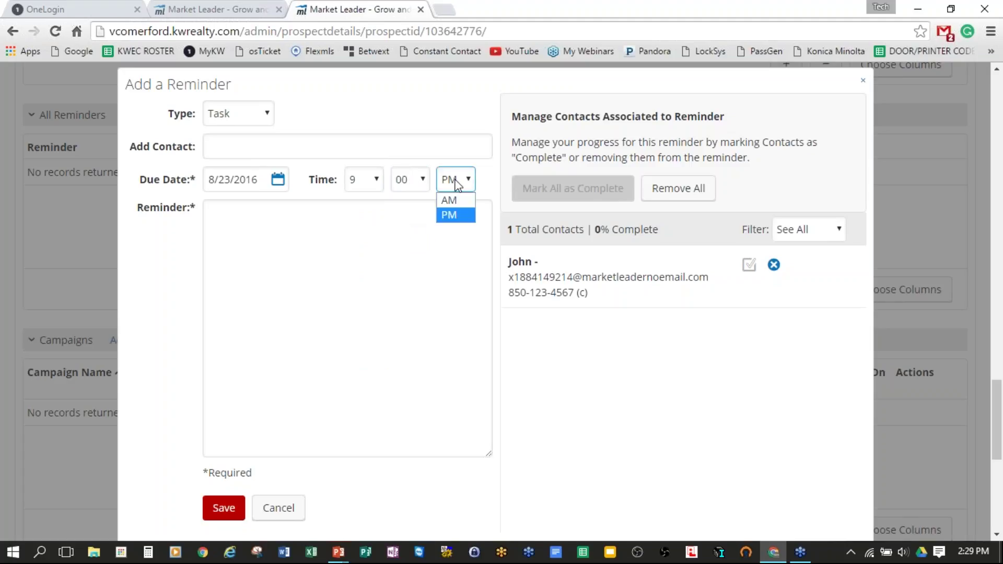
click(450, 199)
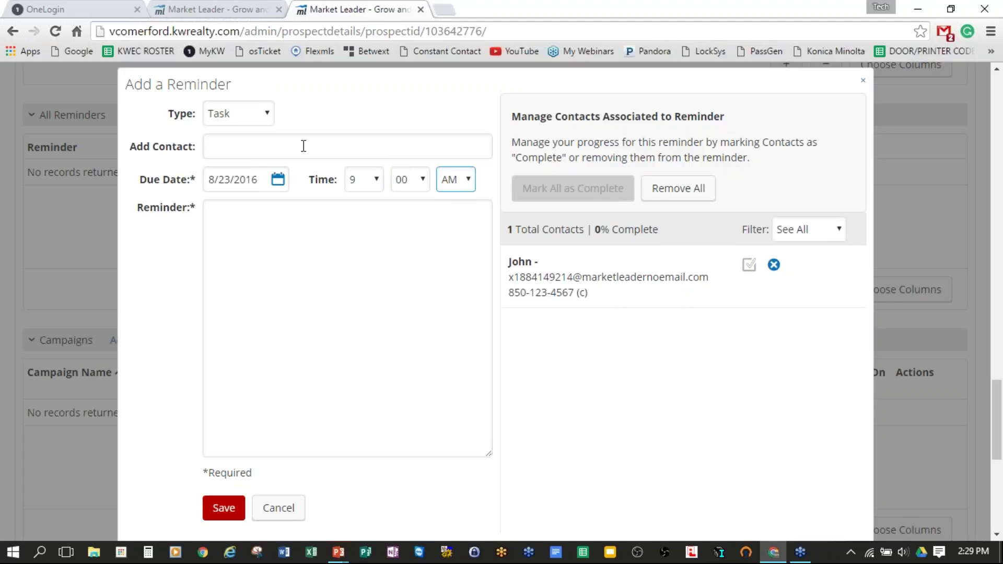
click(371, 314)
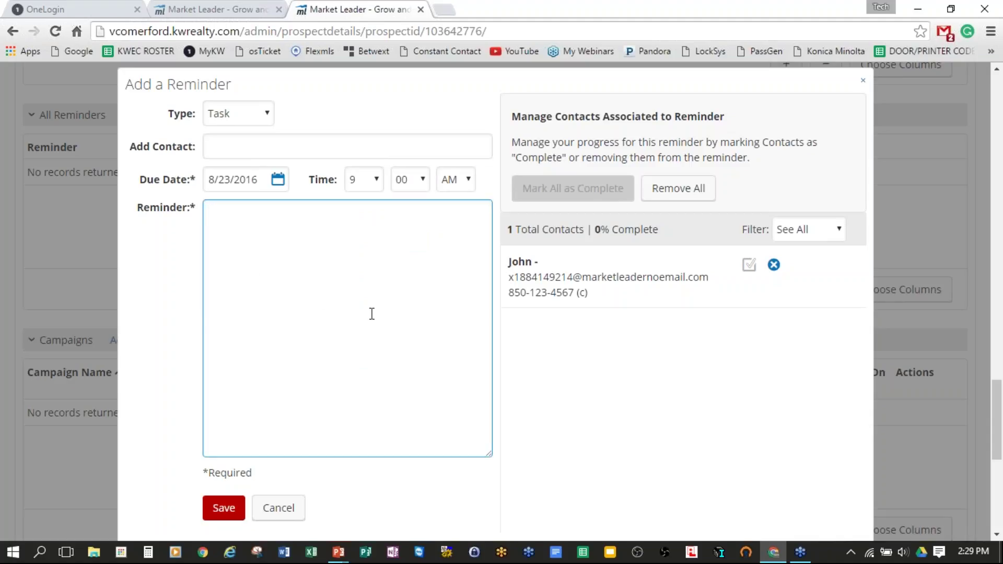
text(Send a market re)
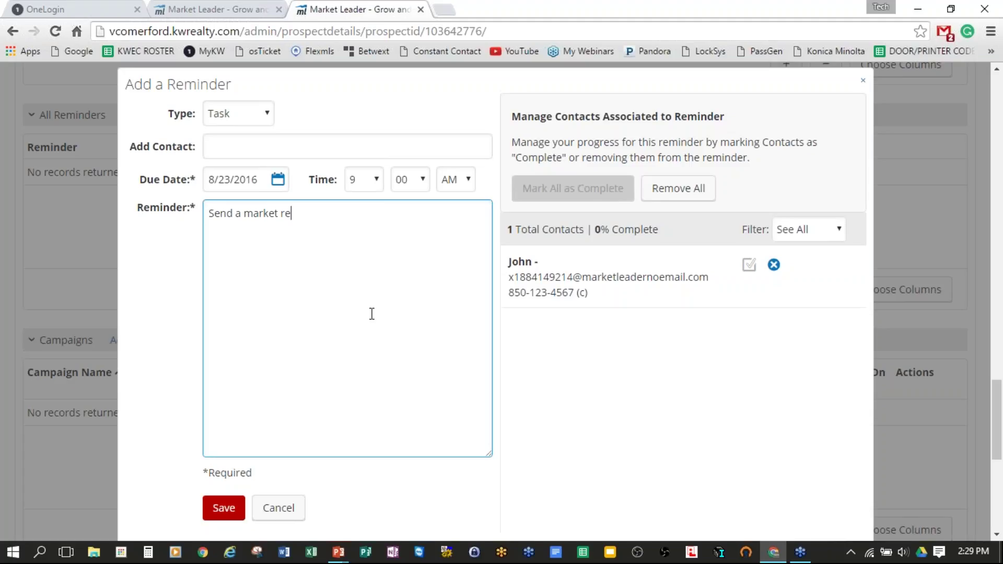
text(port.)
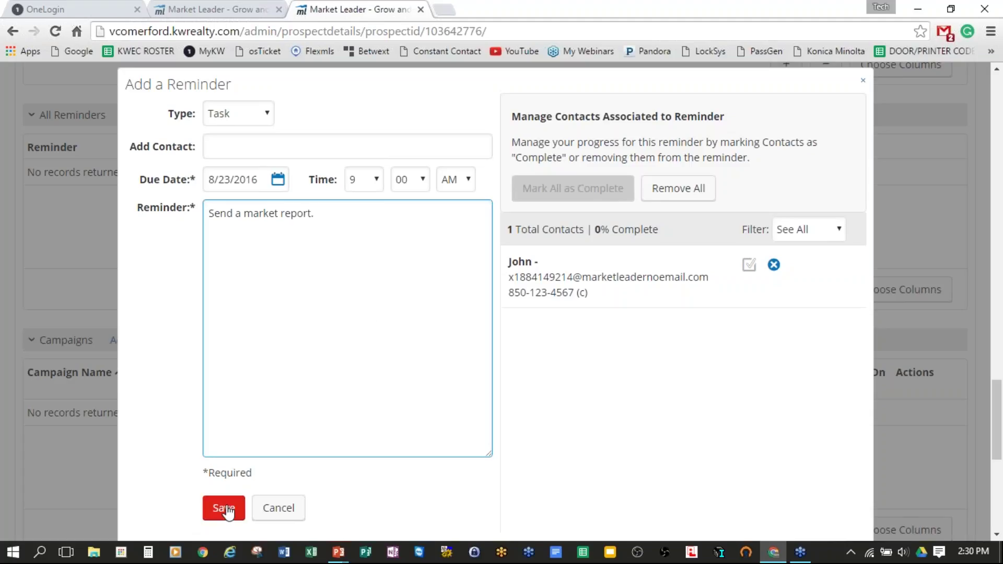
click(225, 509)
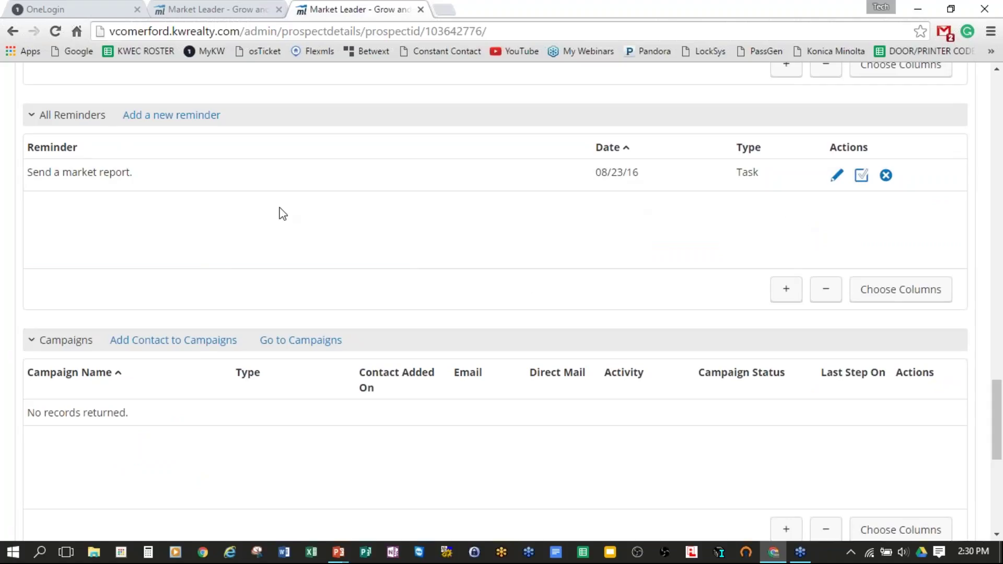
scroll(654, 260, up, 1)
scroll(653, 259, up, 3)
scroll(654, 266, down, 4)
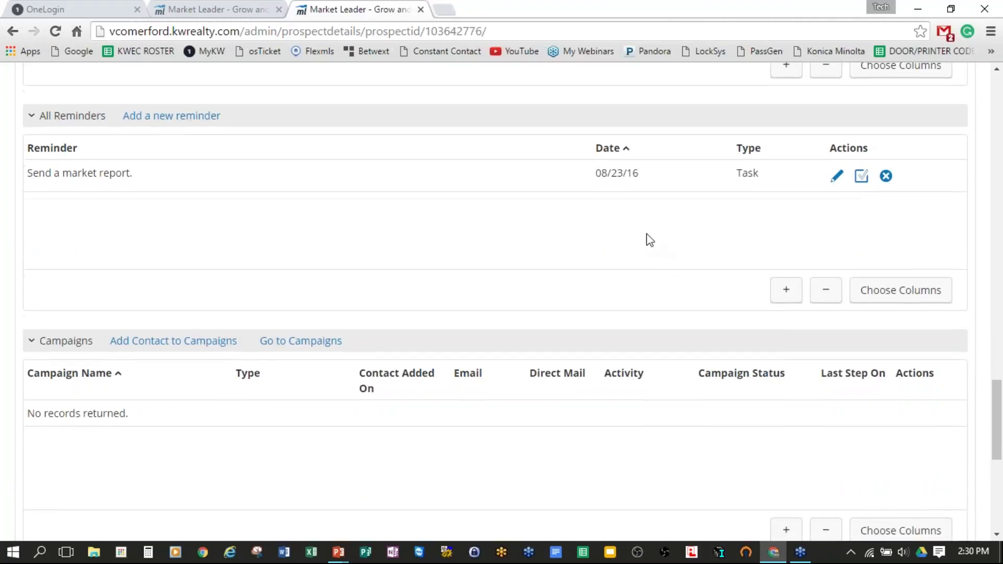
scroll(643, 240, up, 10)
scroll(643, 268, down, 2)
scroll(650, 291, down, 6)
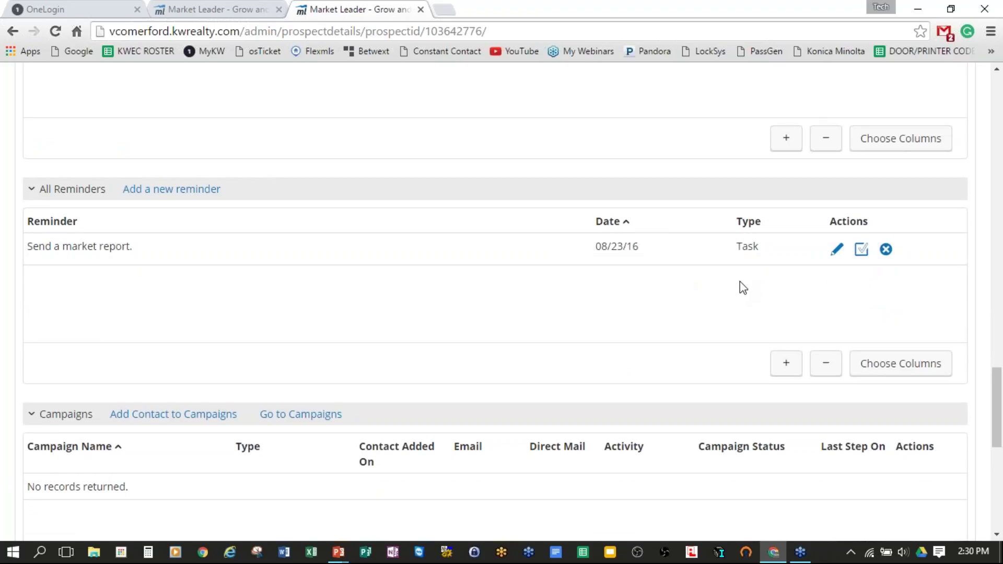
scroll(741, 291, up, 1)
scroll(741, 291, up, 20)
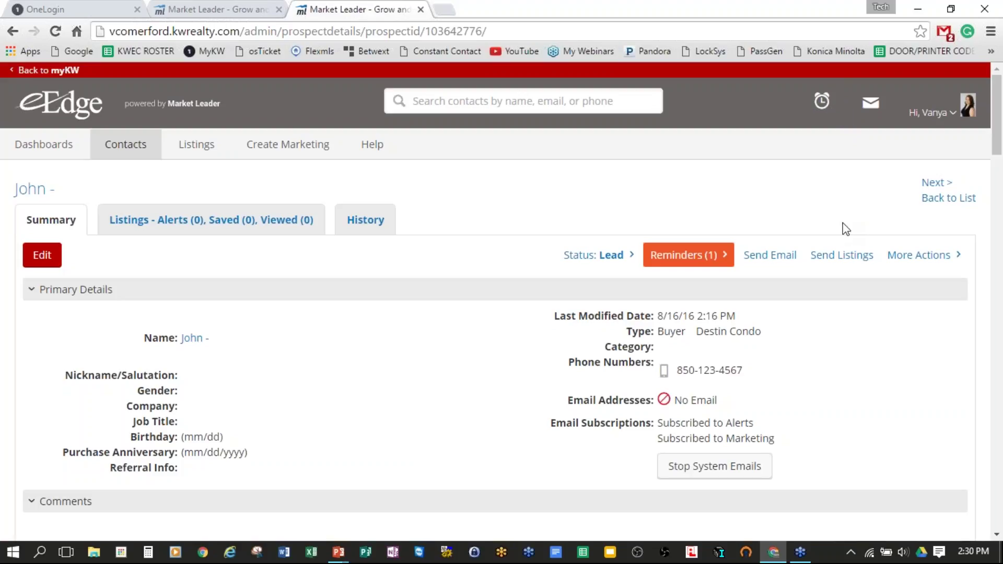
scroll(809, 110, down, 1)
scroll(823, 120, up, 1)
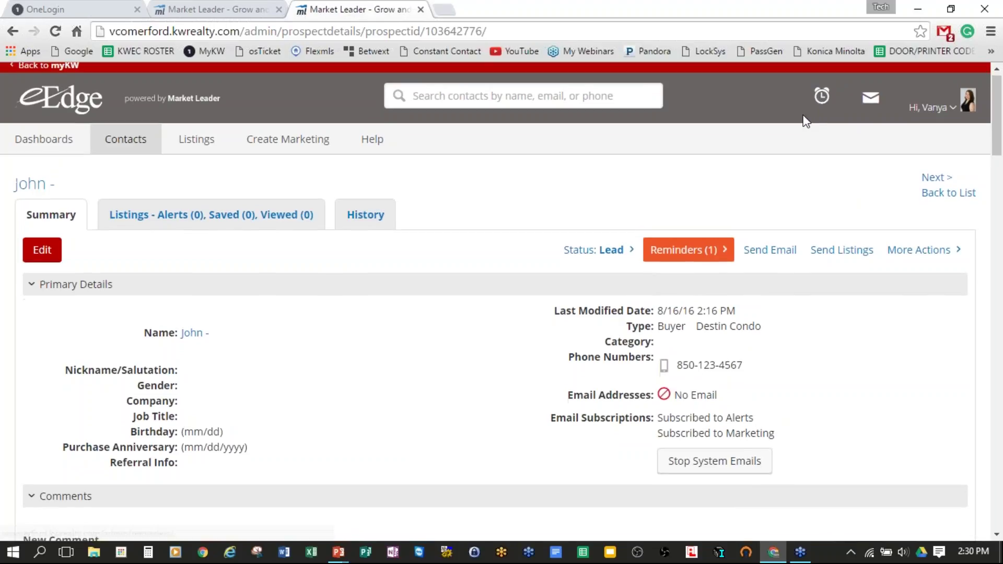
scroll(806, 119, down, 15)
scroll(794, 133, down, 15)
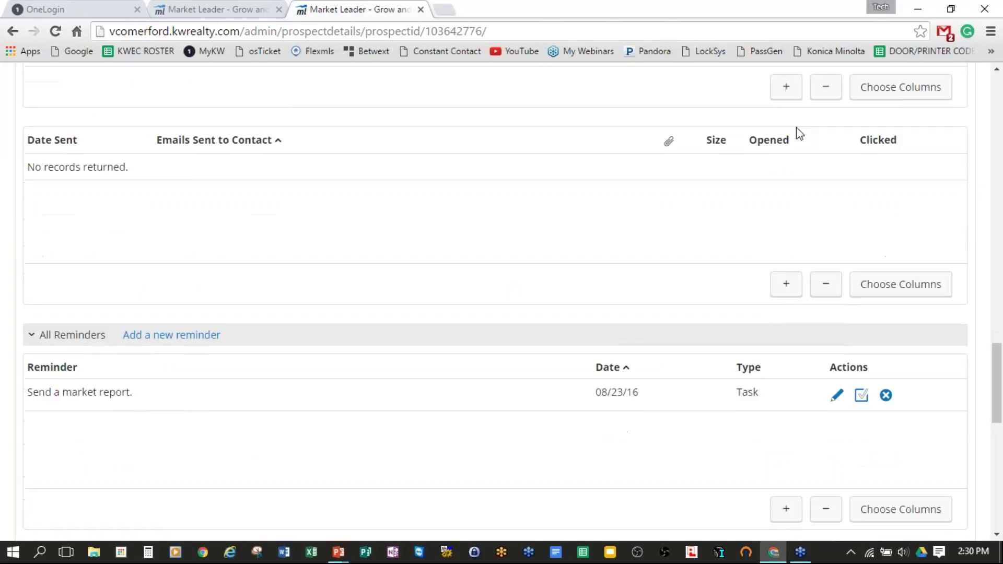
scroll(735, 156, up, 3)
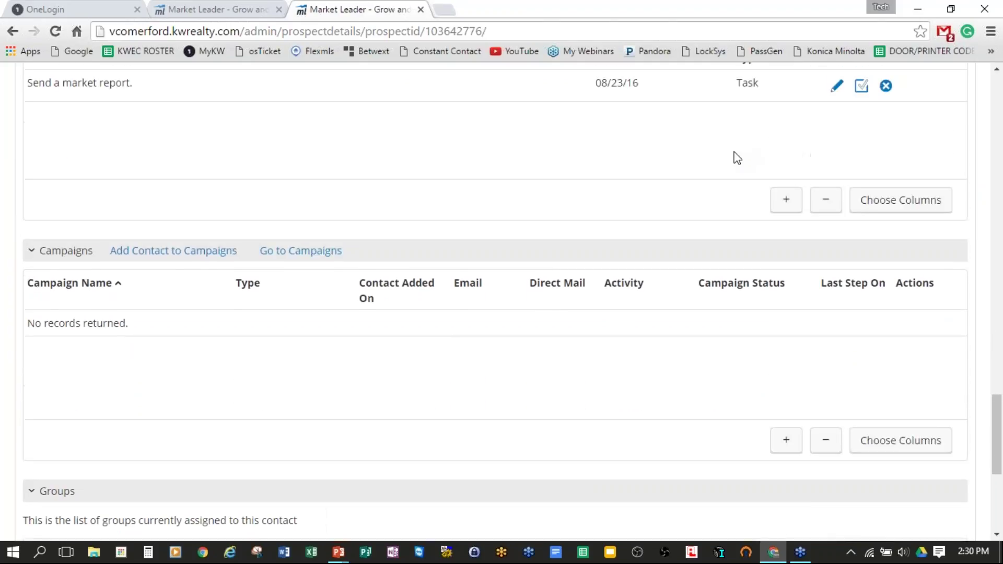
scroll(732, 162, down, 3)
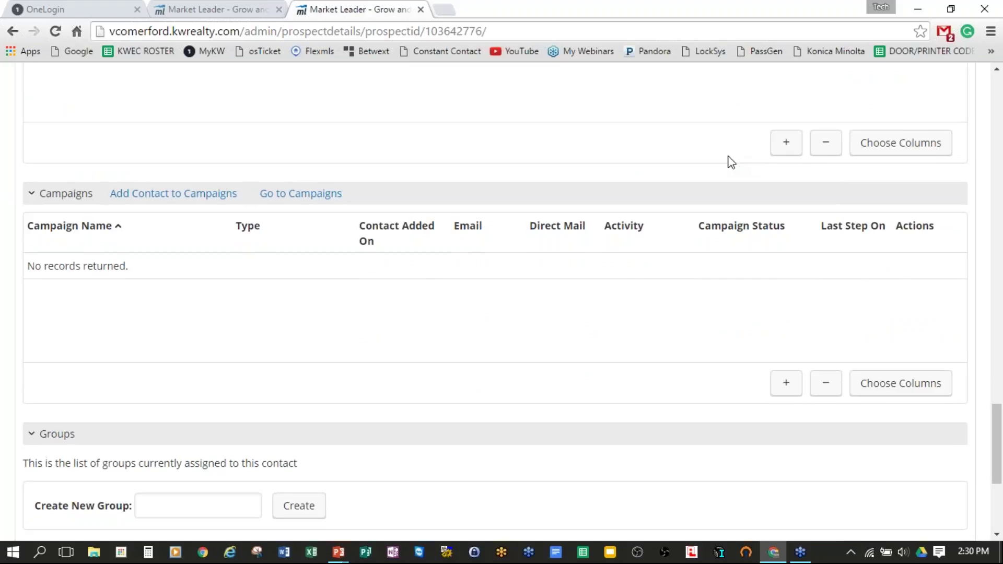
scroll(727, 167, down, 2)
scroll(723, 237, down, 1)
scroll(783, 230, up, 1)
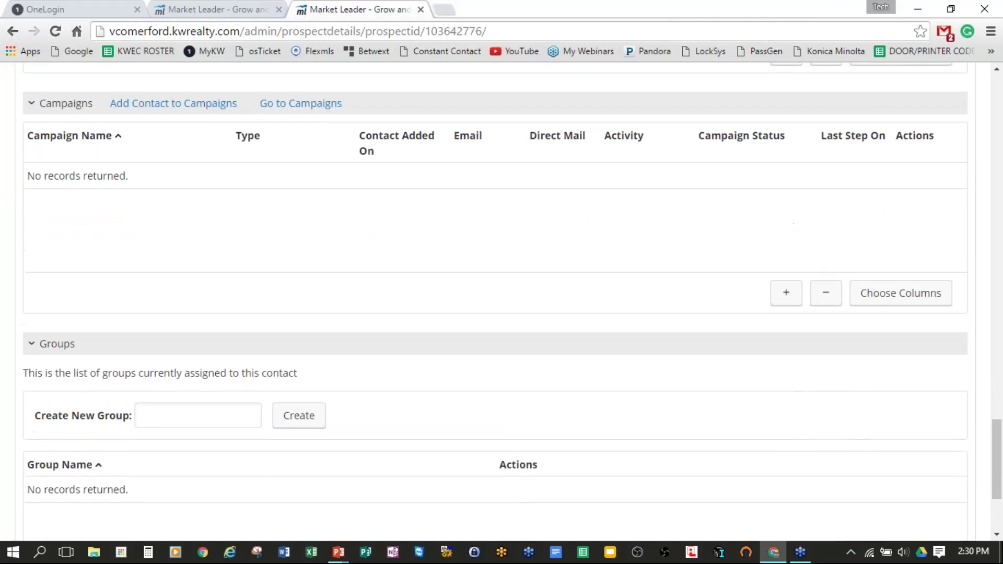
scroll(788, 231, up, 1)
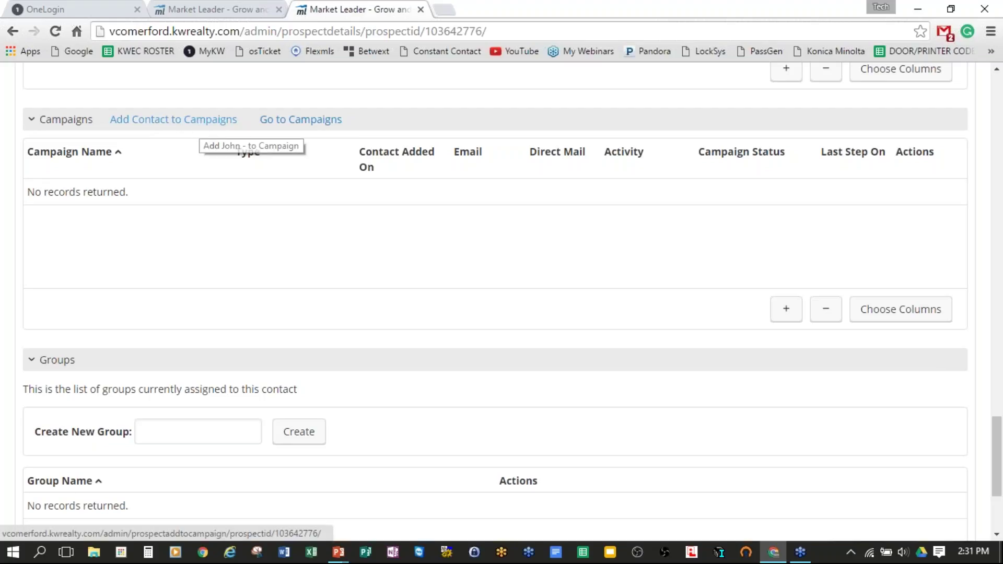
click(200, 122)
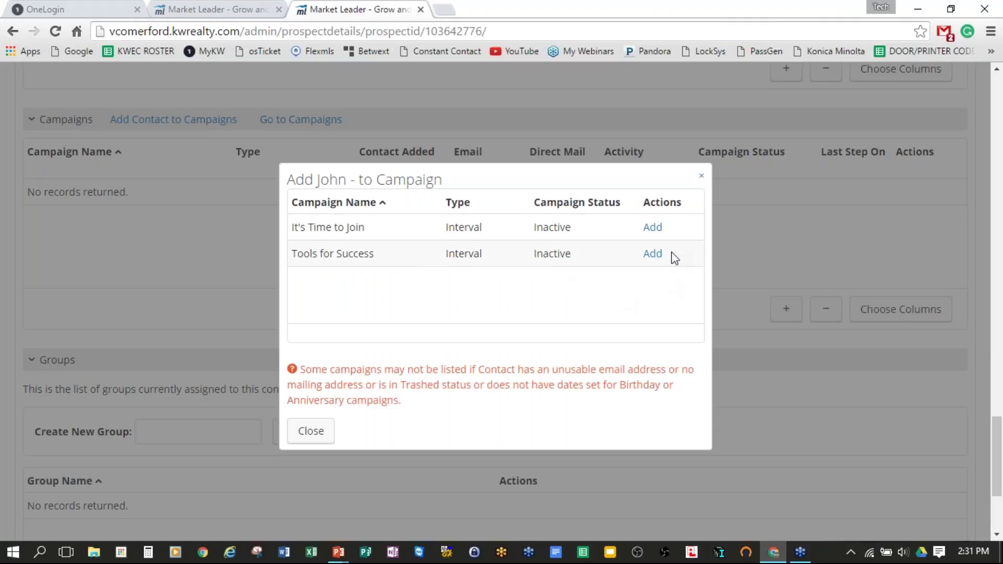
Step: Add the contact to the It's Time to Join and Tools for Success campaigns
click(653, 228)
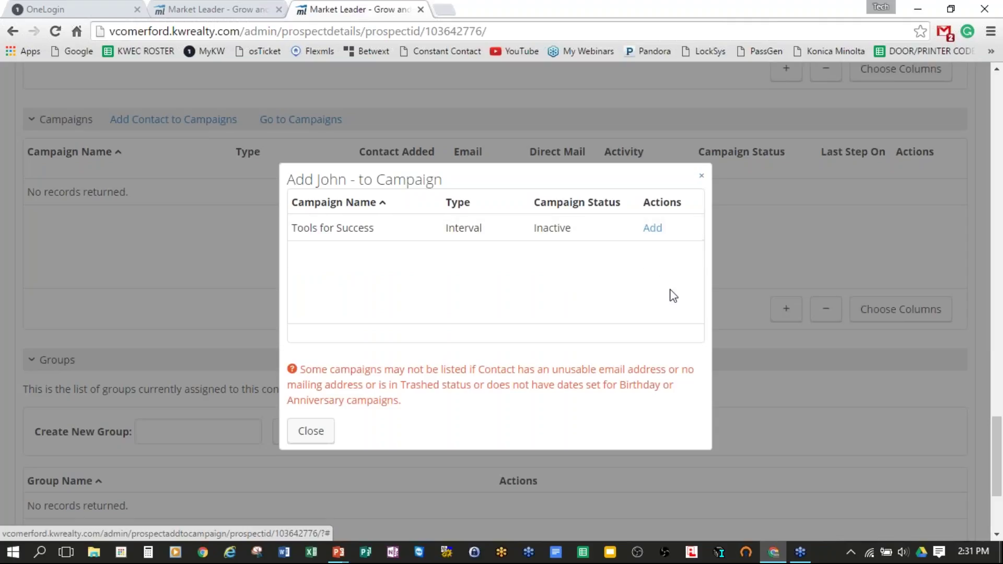
click(653, 229)
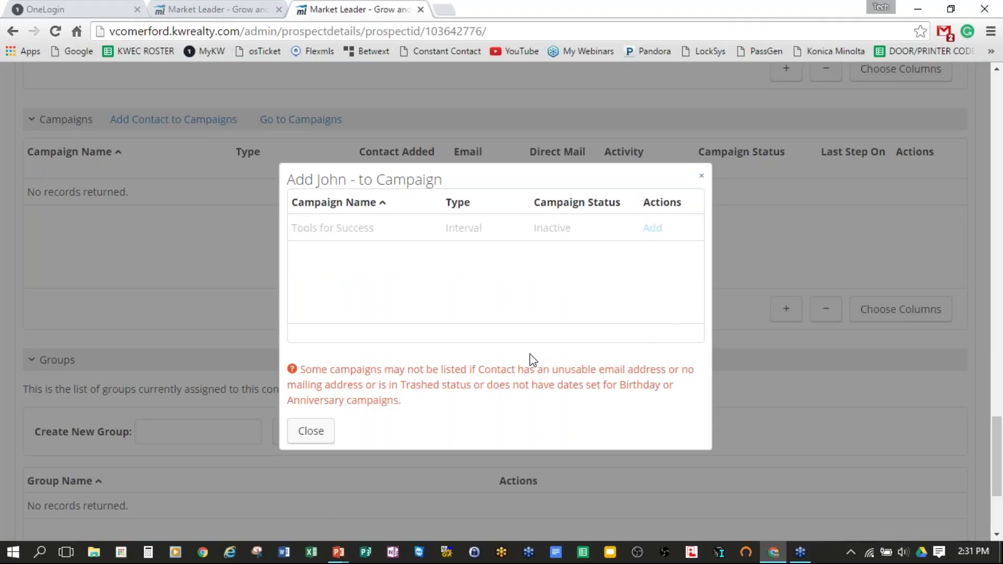
click(305, 431)
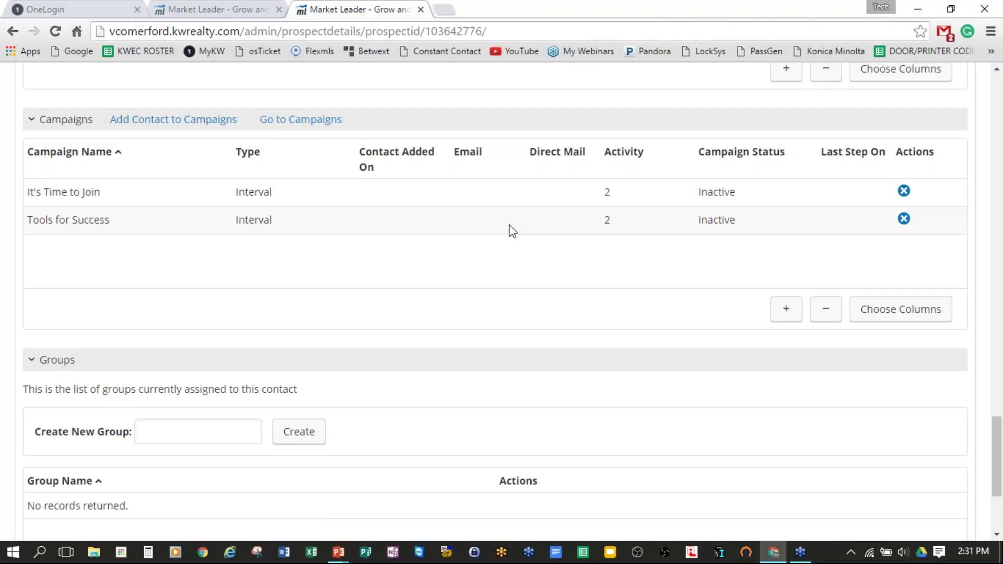
scroll(510, 230, down, 1)
scroll(501, 250, up, 1)
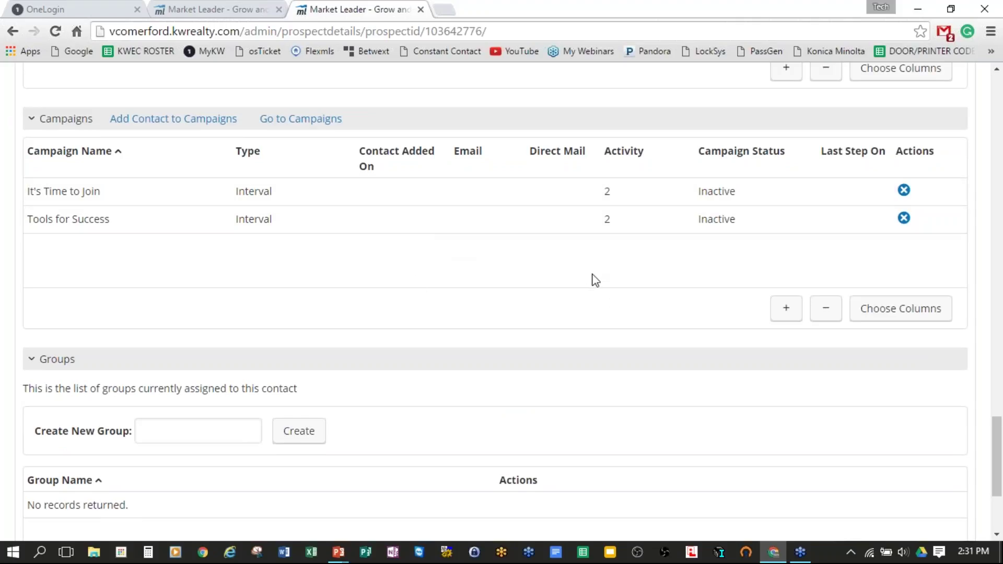
scroll(593, 278, down, 2)
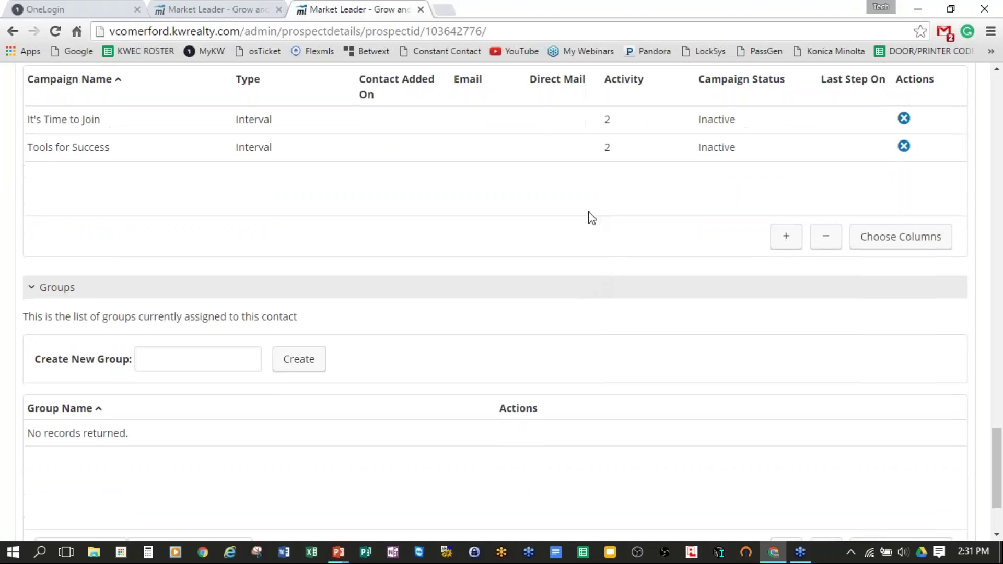
scroll(434, 183, down, 3)
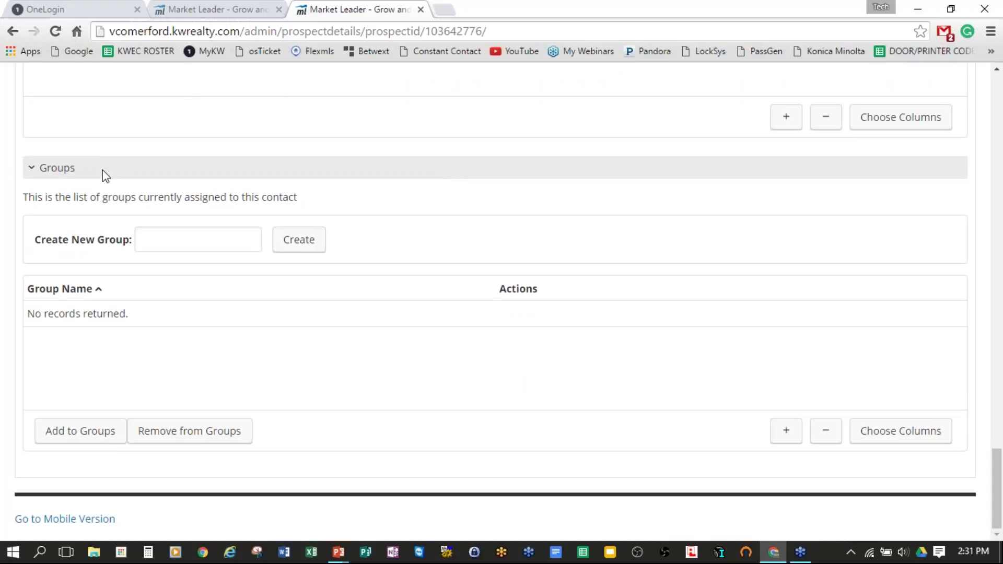
Step: Tick TEST in the Groups section's Add to Groups list and add the contact to it
drag(75, 167, 27, 168)
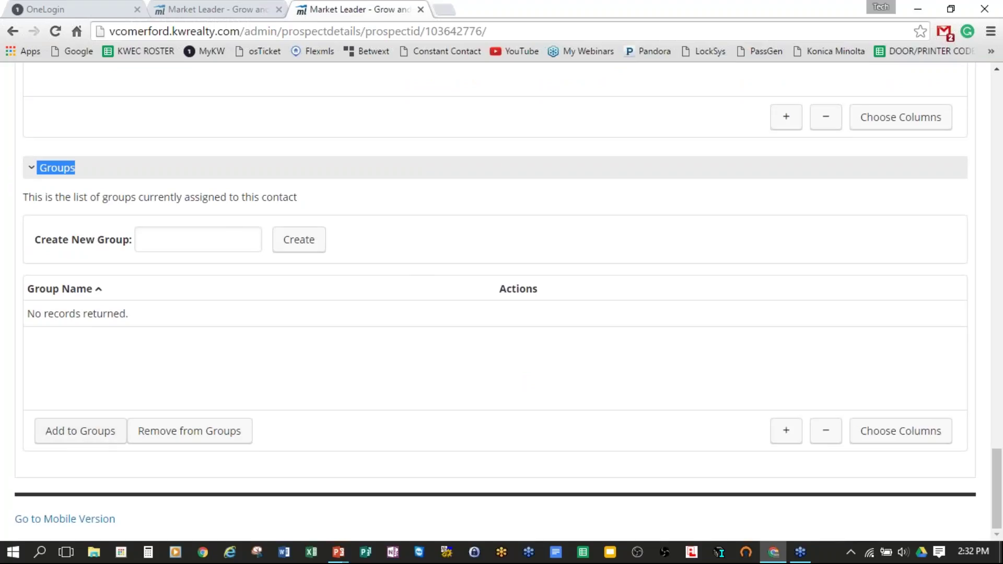
click(97, 437)
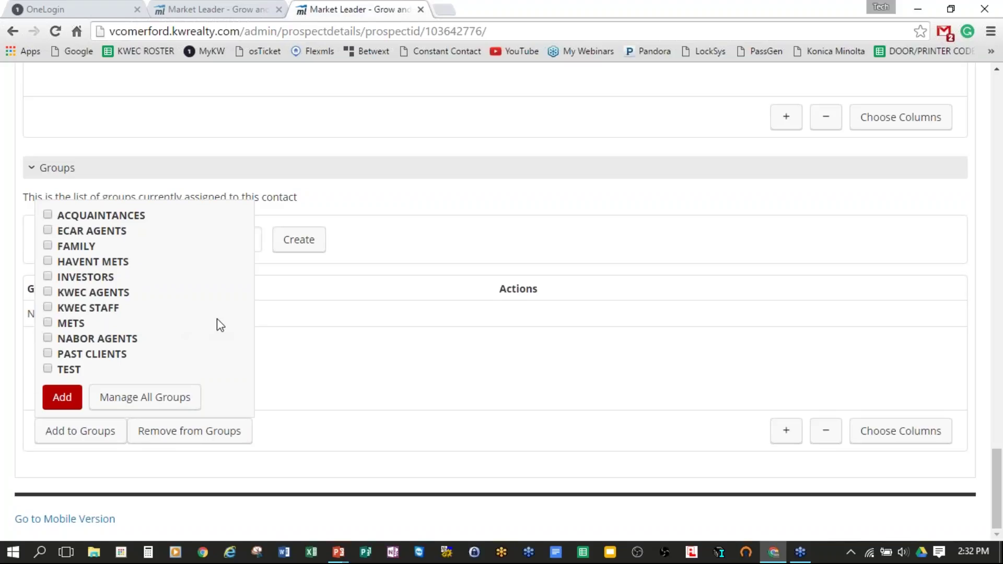
click(48, 369)
click(63, 399)
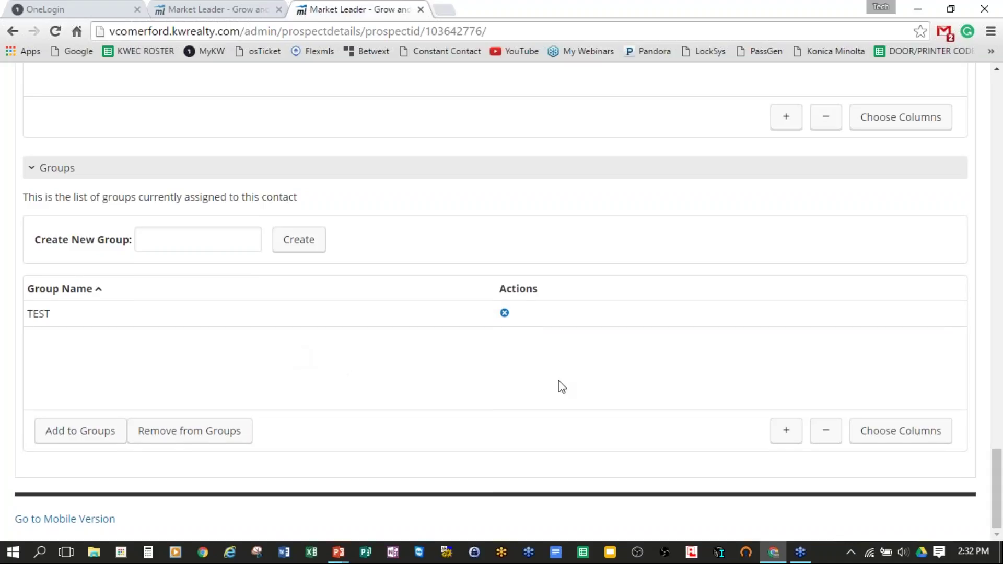
scroll(820, 394, up, 15)
scroll(761, 407, up, 15)
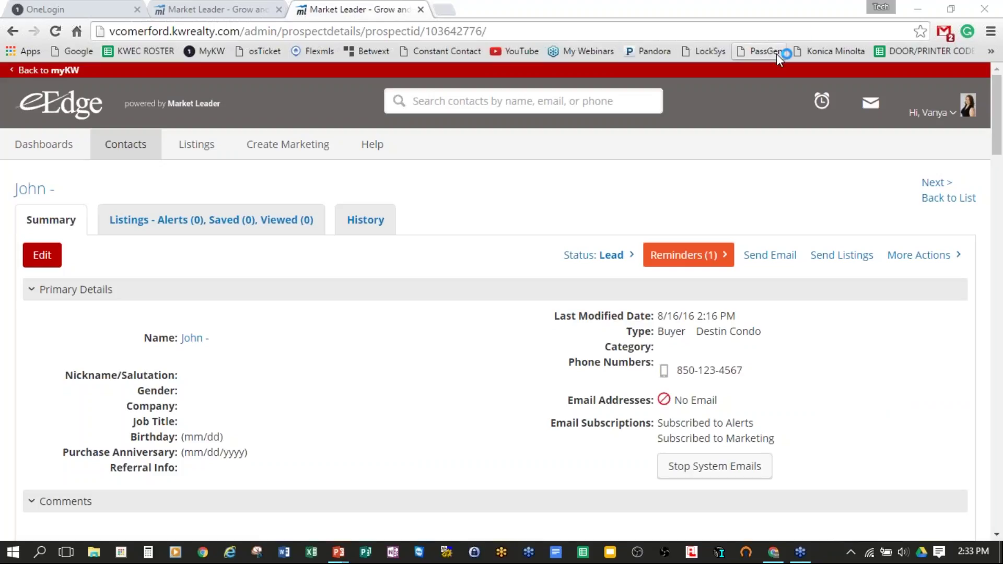
Step: Show All Contacts and scroll through the 299-contact list headed by the new Lead Buyer
mouse_move(136, 151)
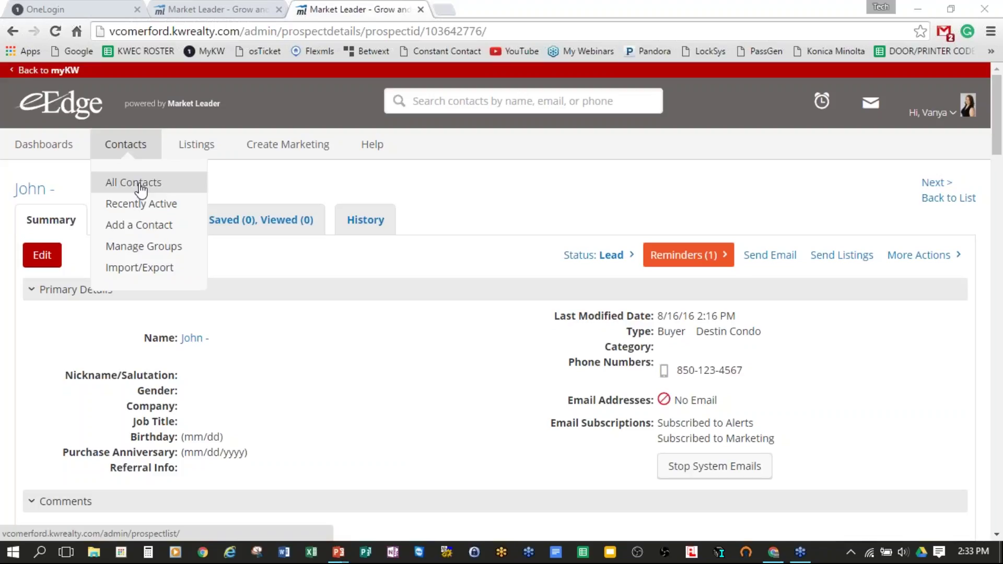
click(140, 187)
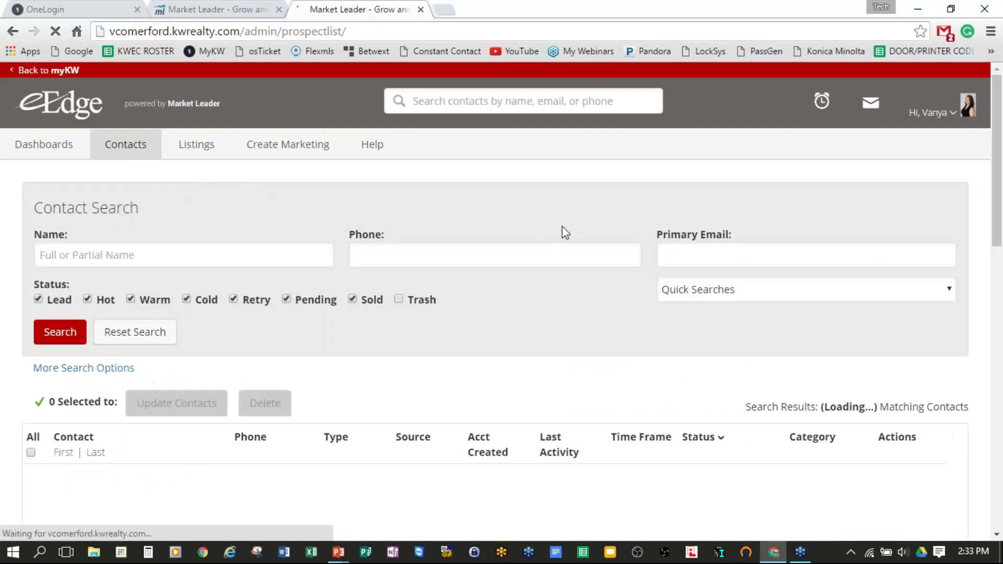
scroll(500, 180, down, 3)
scroll(501, 180, down, 4)
scroll(554, 203, up, 7)
scroll(554, 204, down, 15)
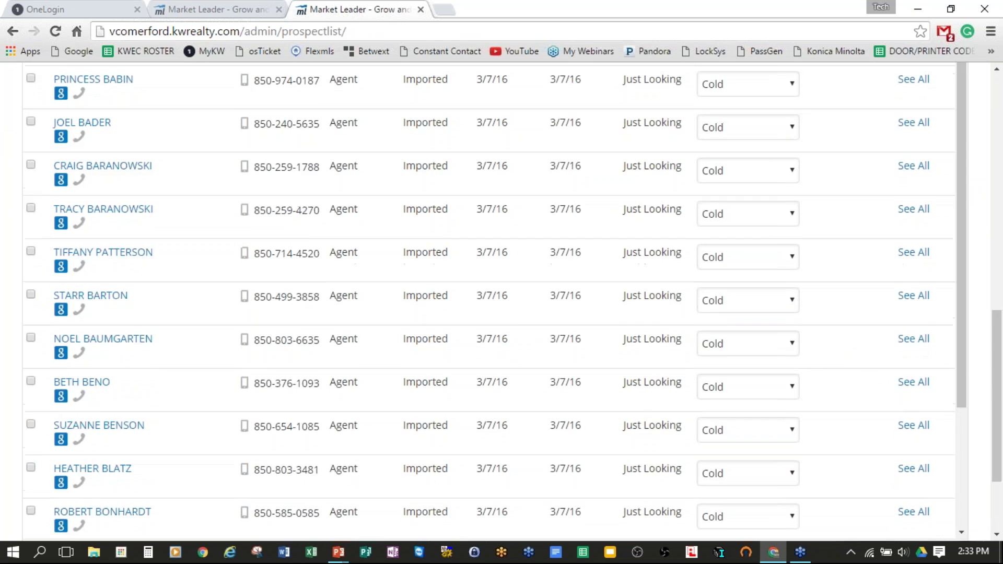
scroll(501, 262, down, 10)
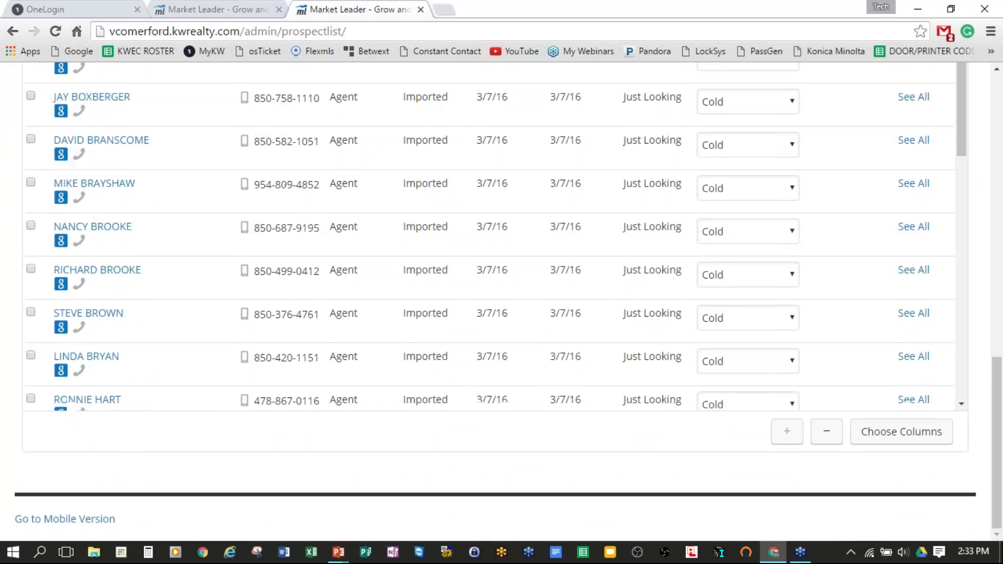
scroll(488, 235, down, 10)
scroll(938, 365, up, 15)
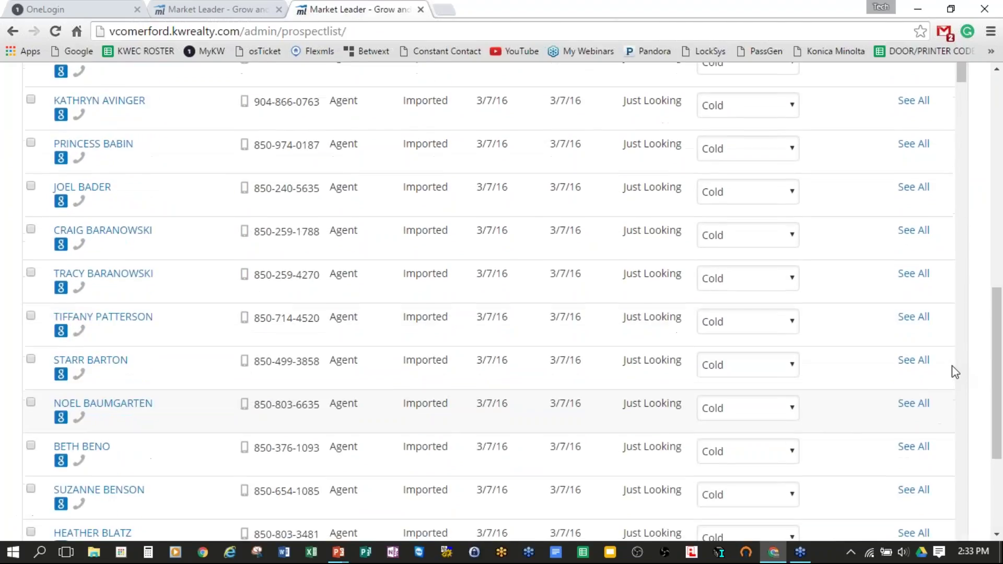
scroll(958, 371, up, 5)
scroll(177, 66, up, 1)
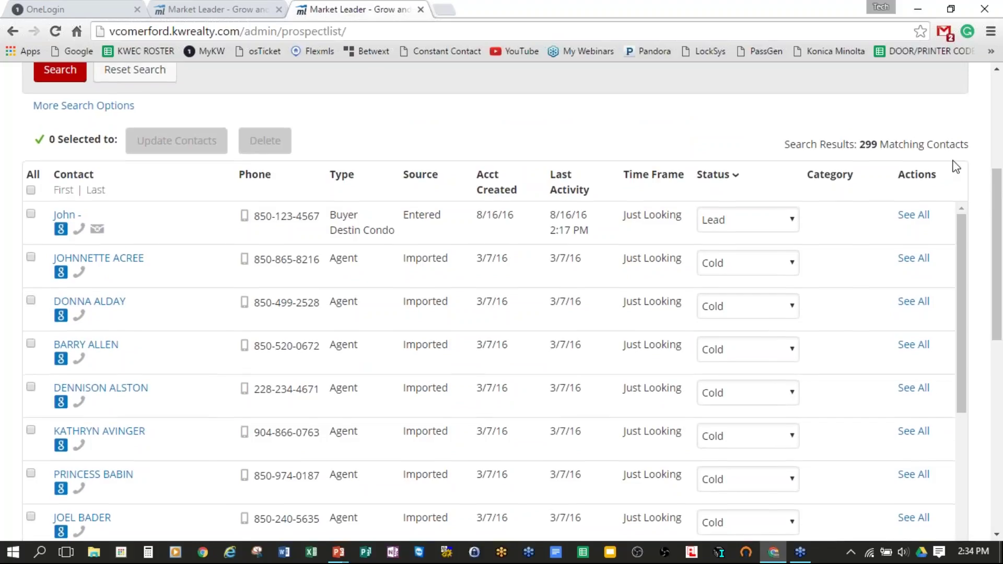
scroll(956, 166, down, 7)
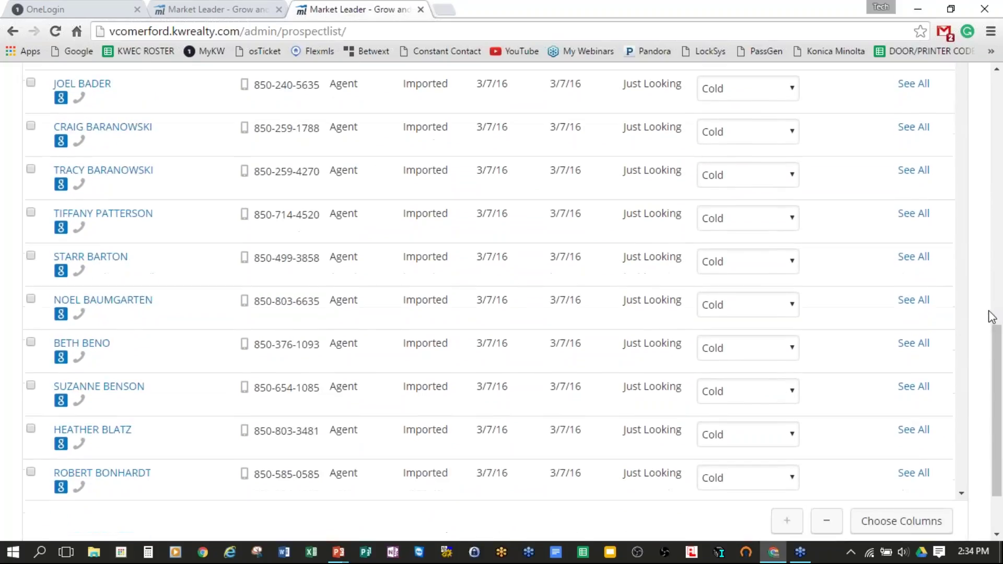
scroll(991, 317, down, 3)
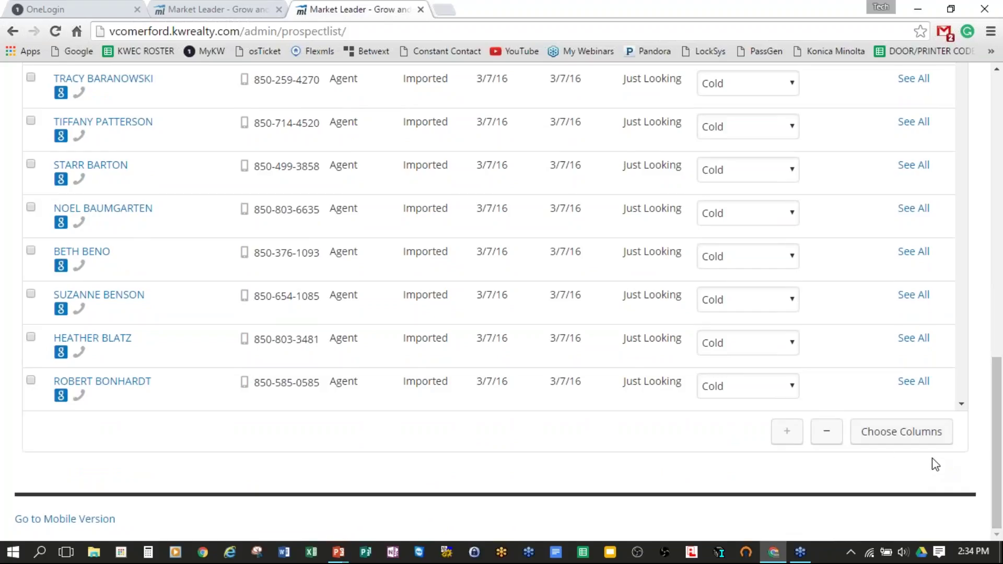
click(900, 443)
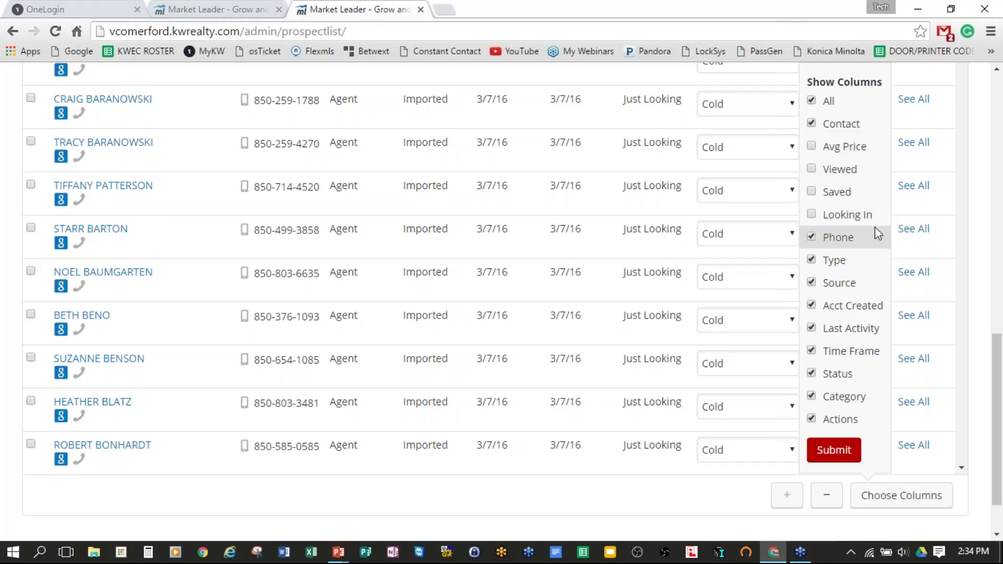
click(835, 451)
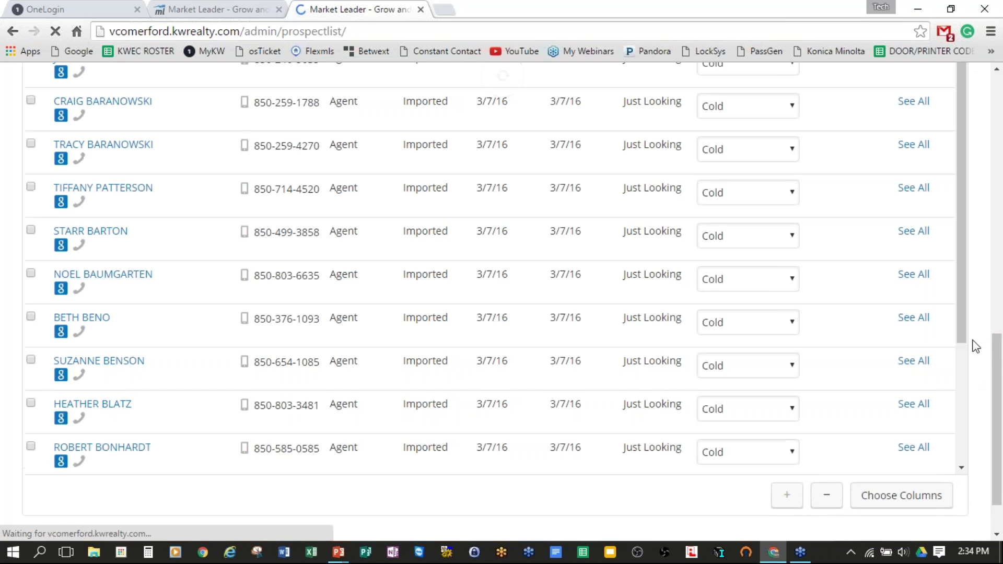
scroll(975, 324, up, 2)
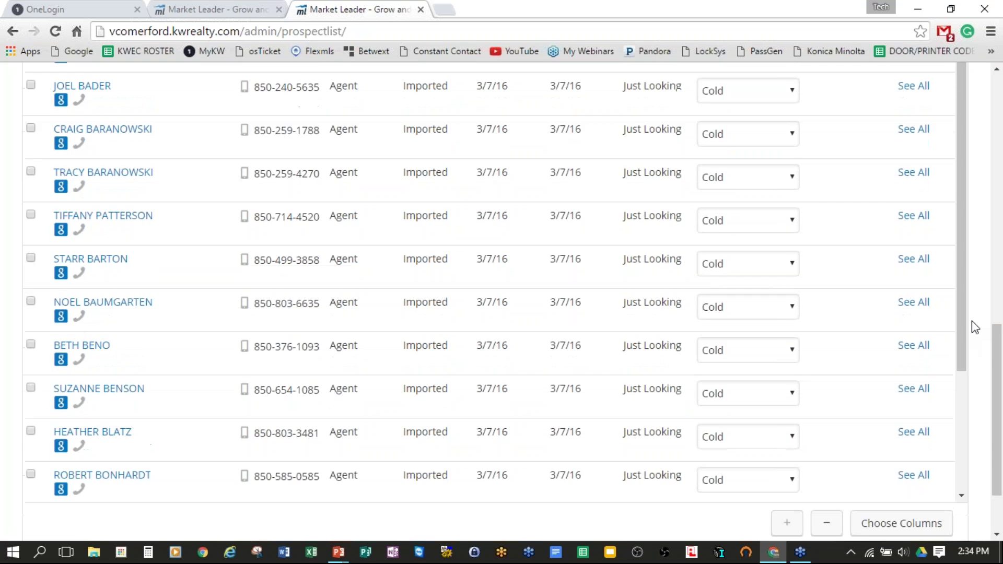
scroll(977, 325, up, 8)
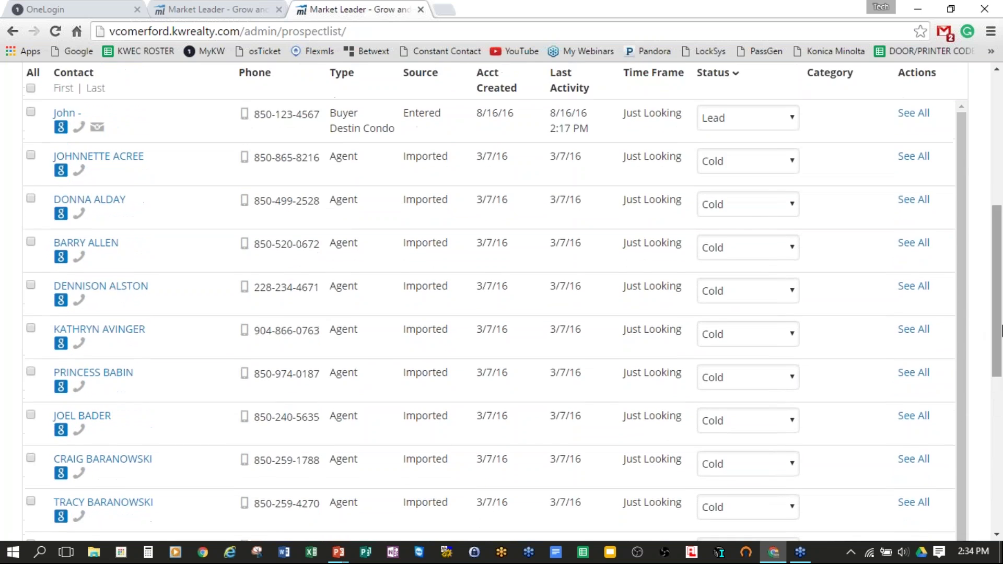
scroll(1001, 330, up, 5)
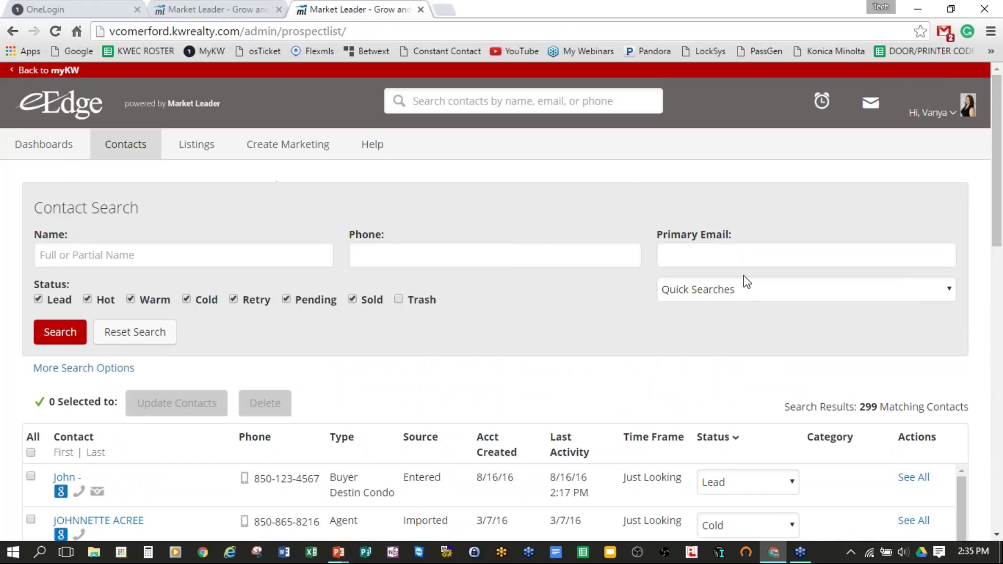
click(78, 256)
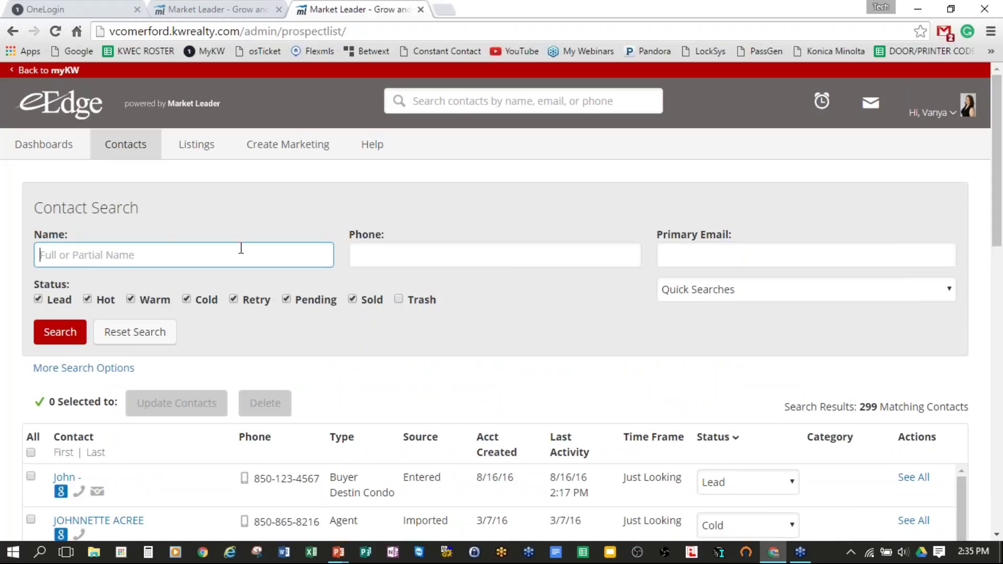
click(437, 255)
click(716, 256)
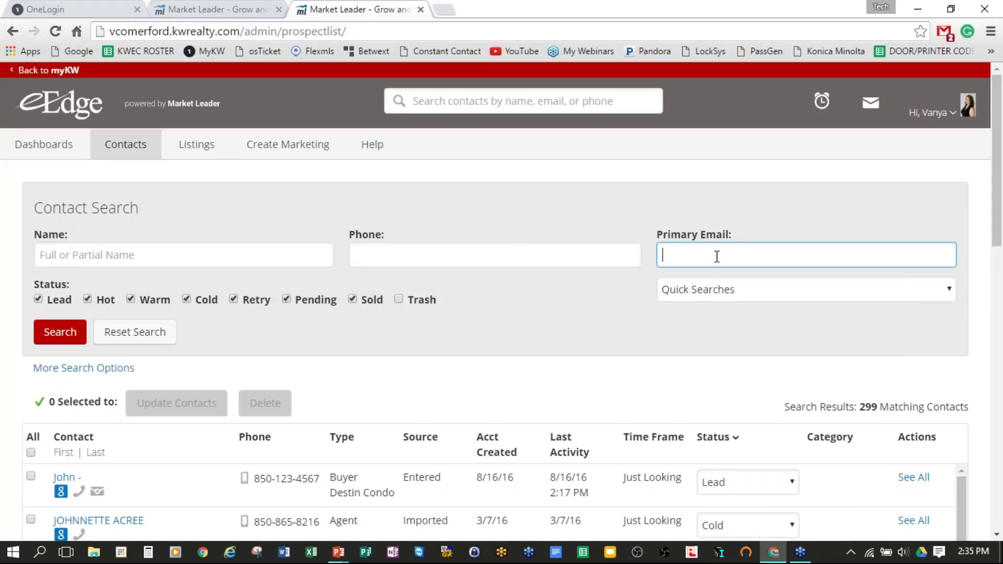
click(419, 256)
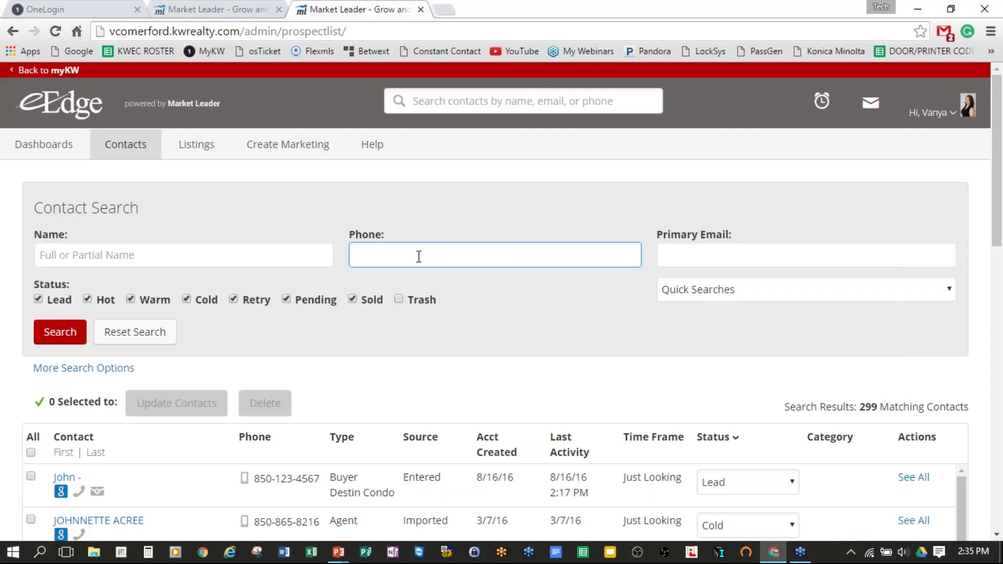
text(()
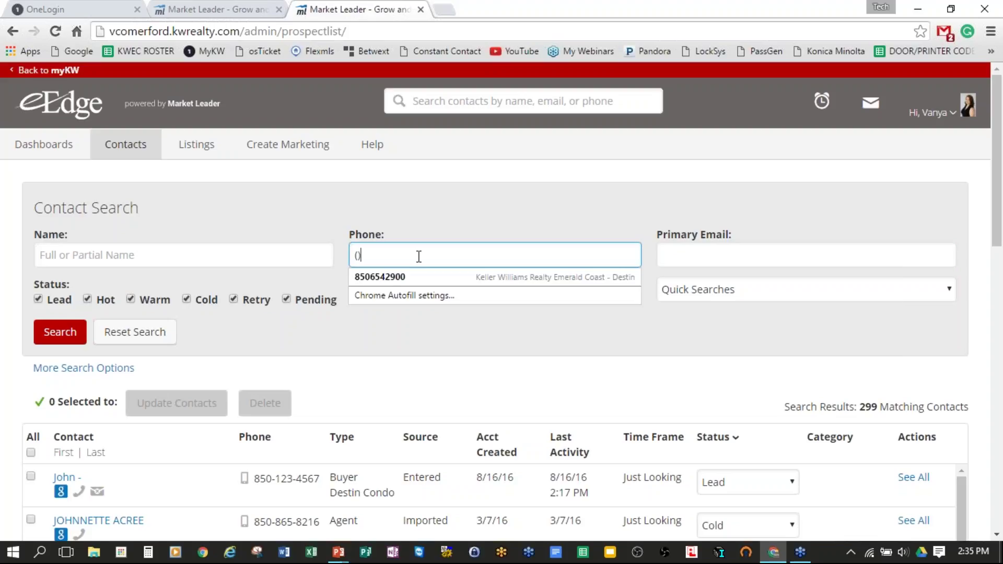
text(850)
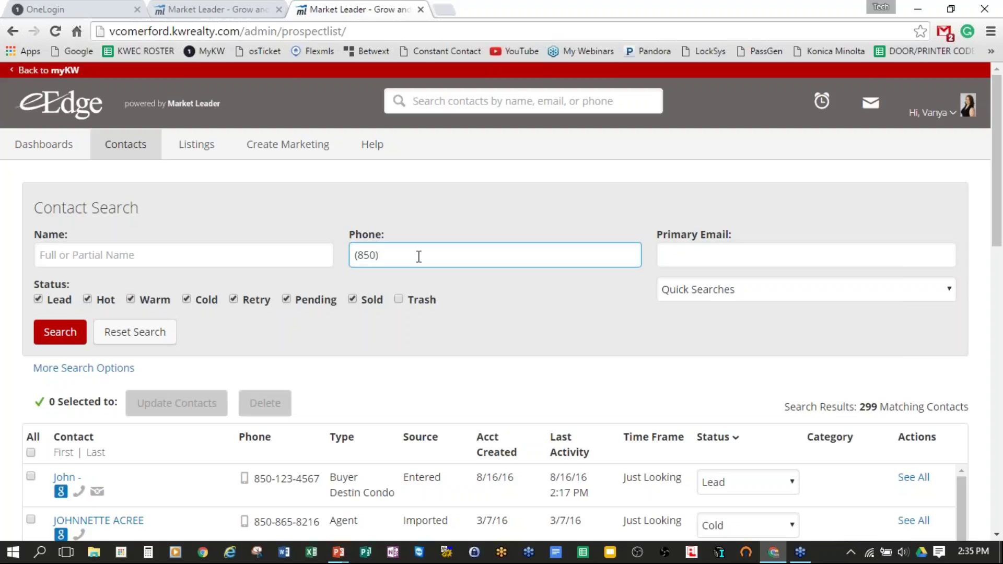
text() 123-4567)
drag(253, 478, 319, 472)
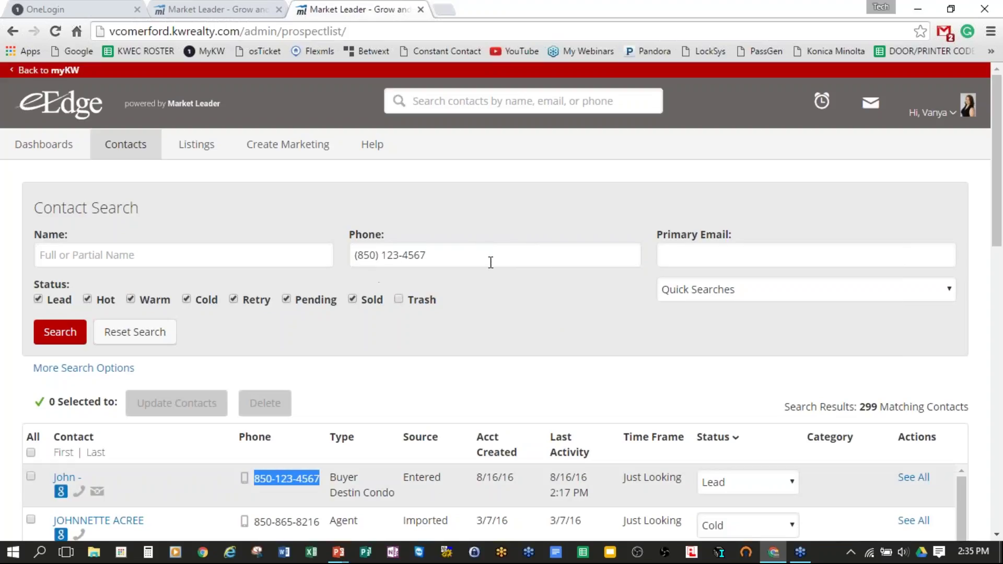
key(Return)
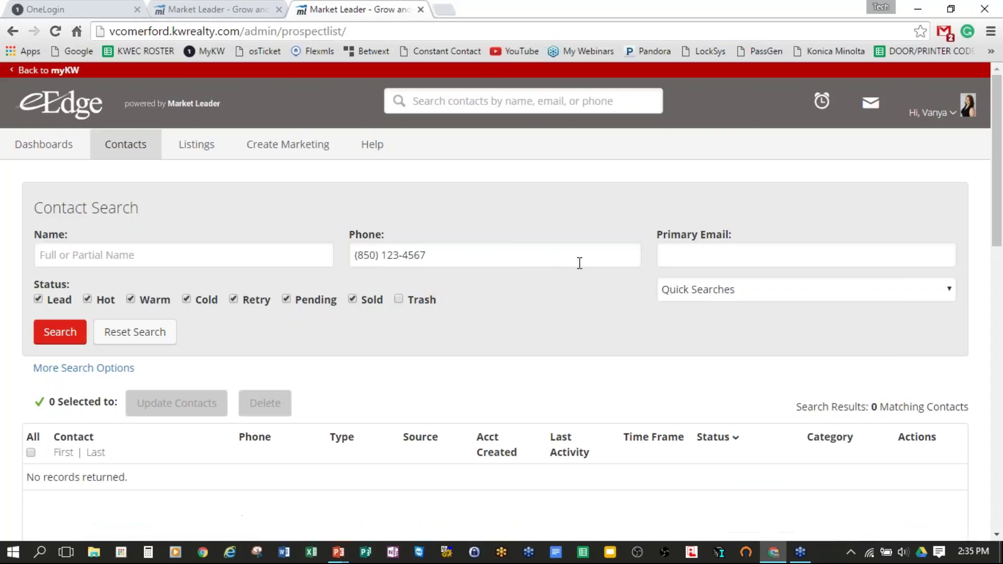
click(382, 255)
key(Return)
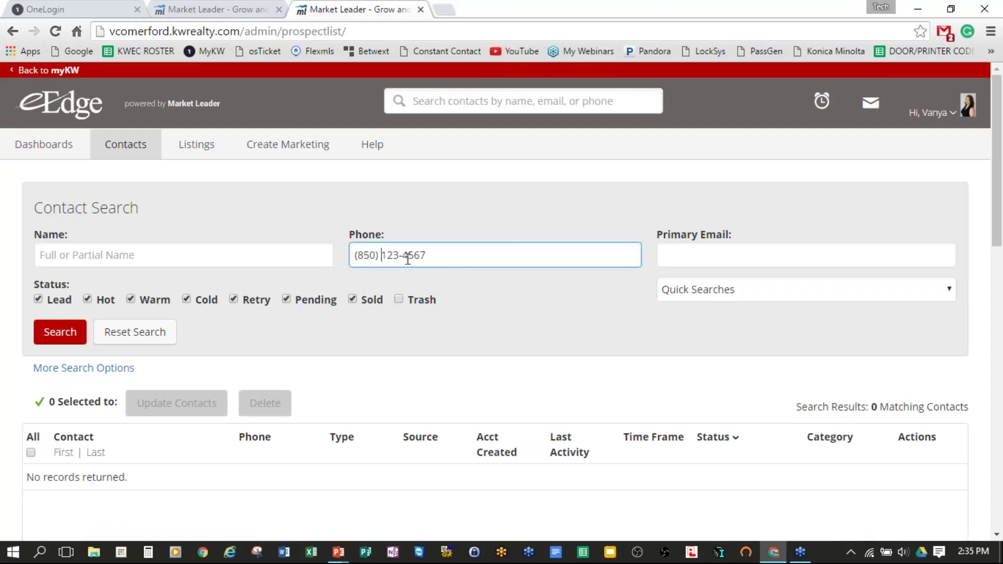
key(BackSpace)
key(BackSpace)
text(-)
key(BackSpace)
key(Return)
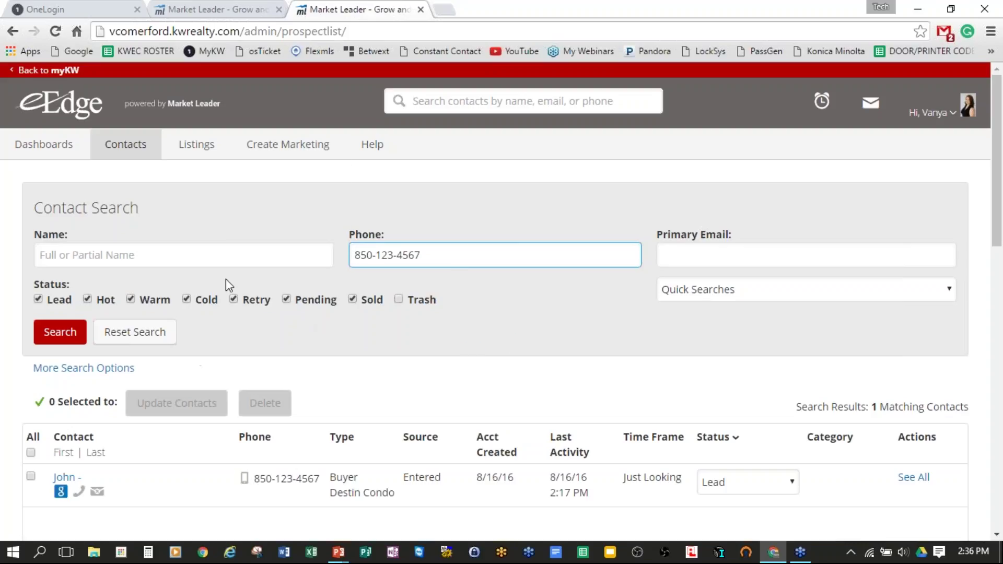
click(142, 334)
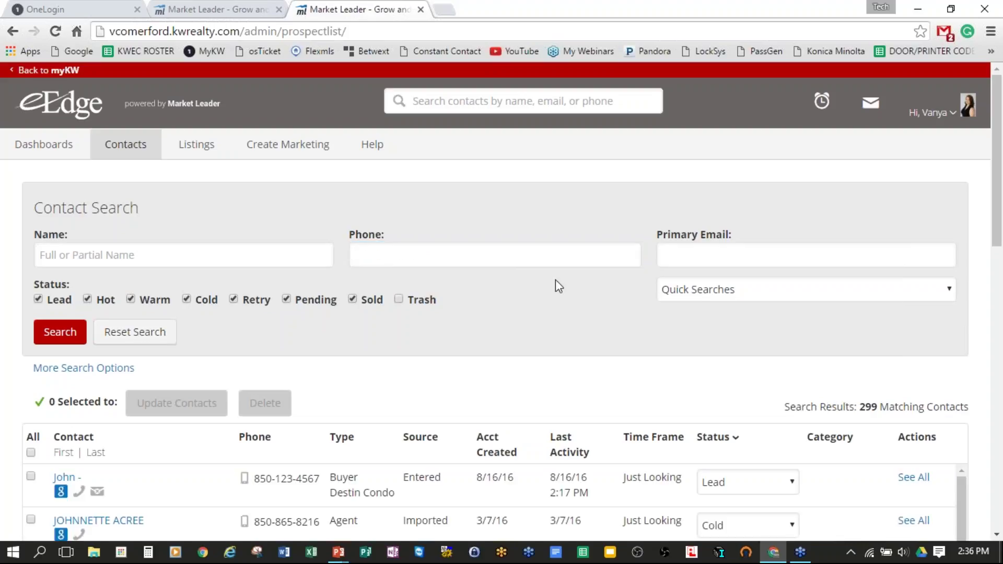
Step: Expand the extra search filters and scroll through the 299 All Contacts results
scroll(571, 282, down, 1)
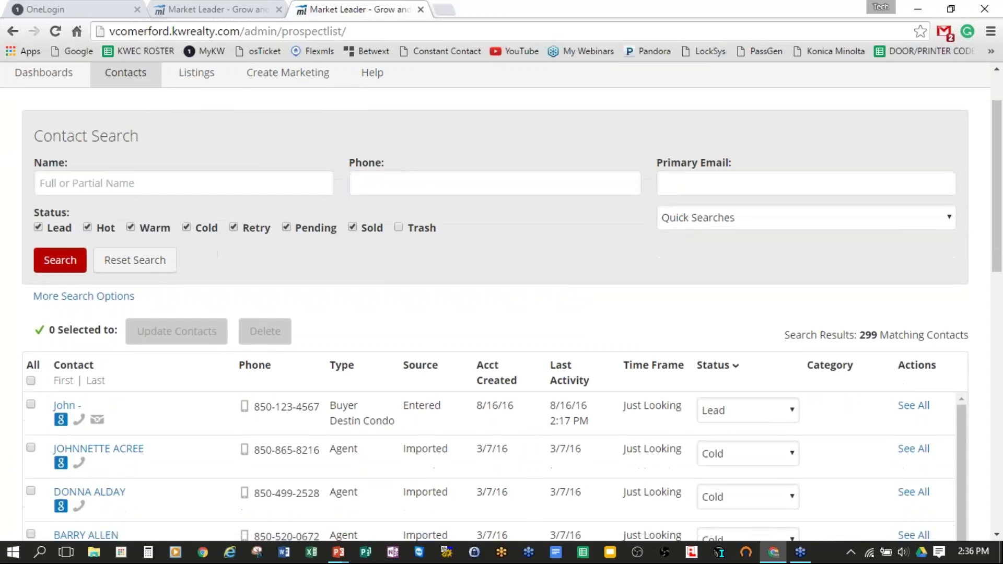
scroll(609, 193, up, 3)
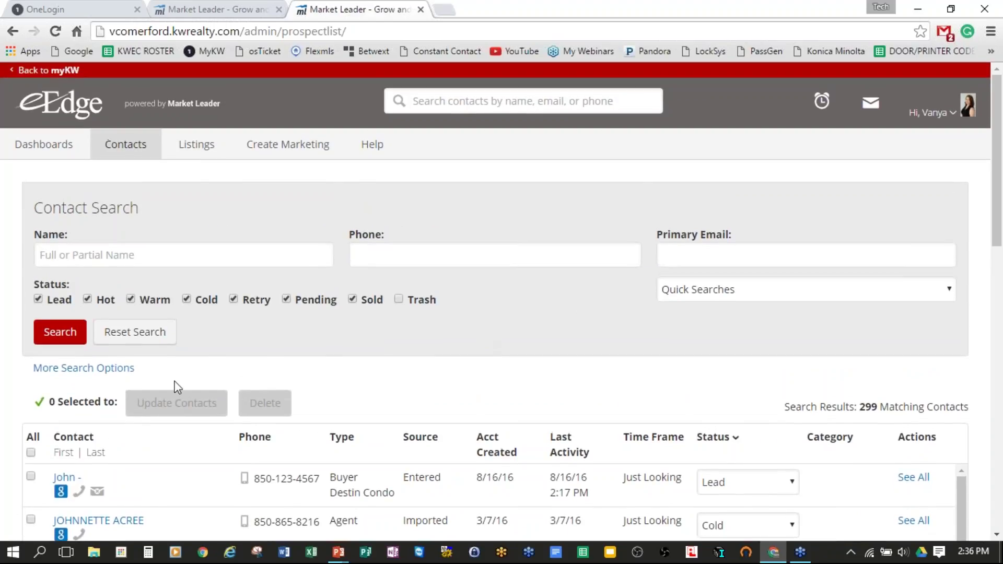
click(88, 369)
scroll(623, 251, down, 2)
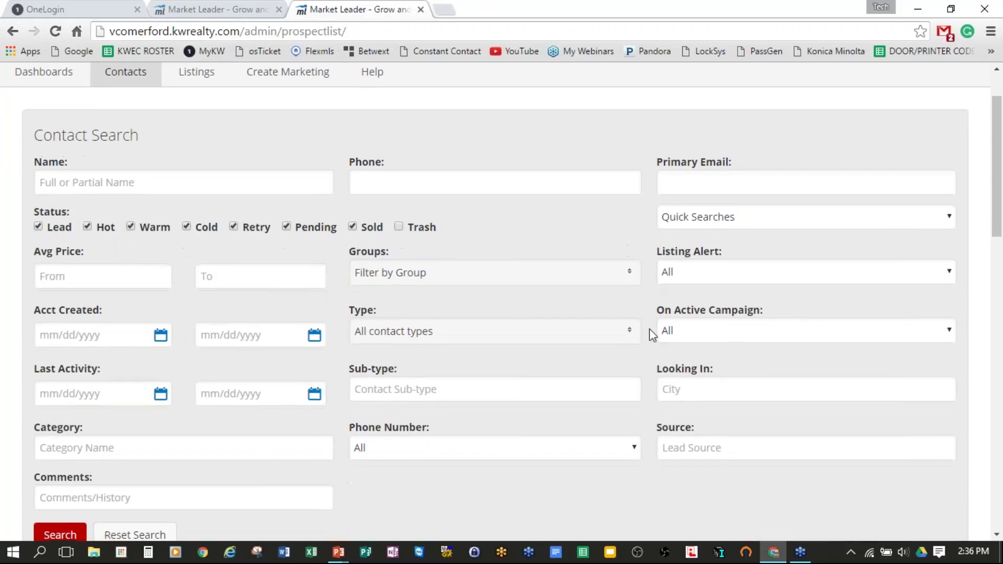
scroll(652, 329, down, 1)
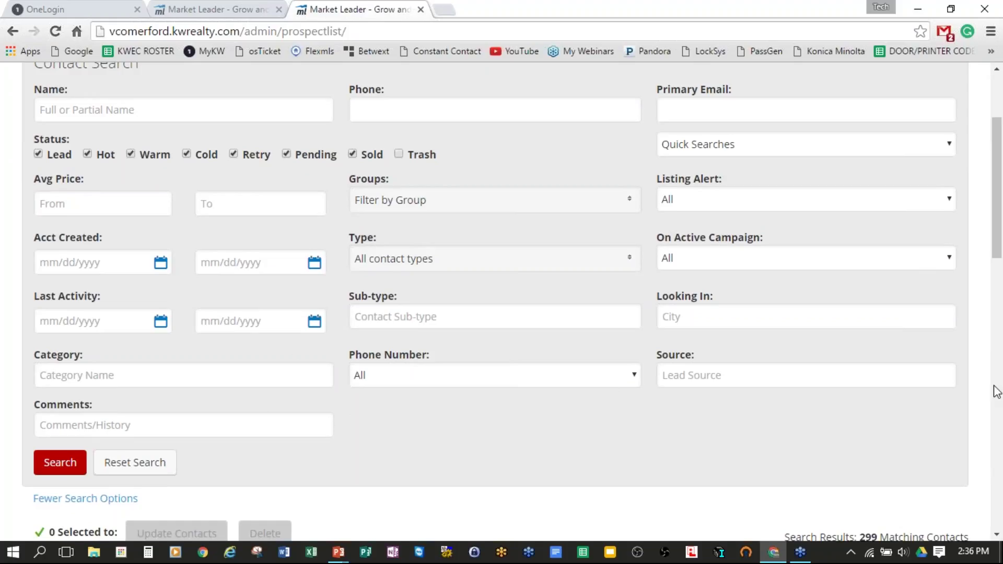
scroll(654, 397, down, 1)
scroll(654, 401, up, 3)
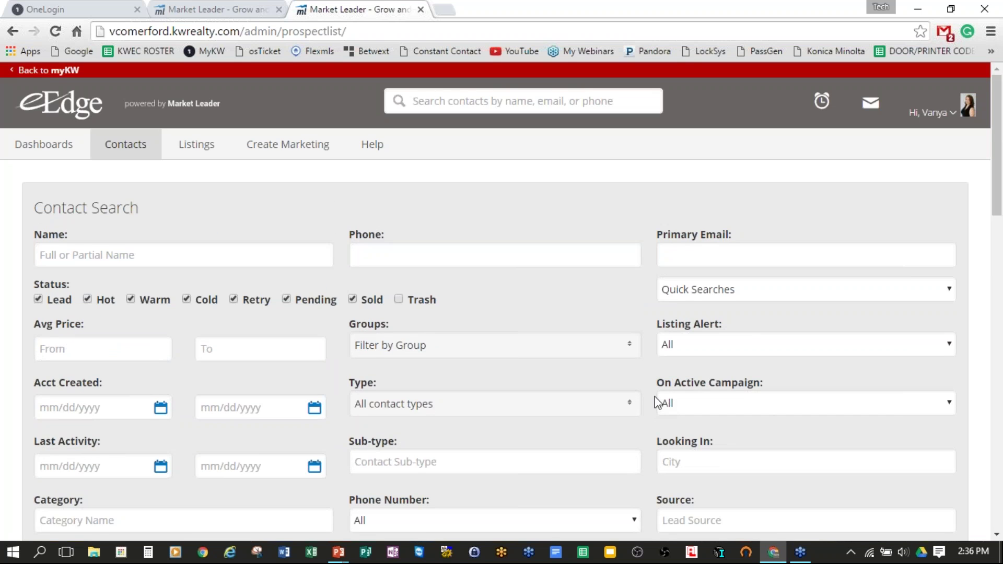
scroll(657, 403, down, 7)
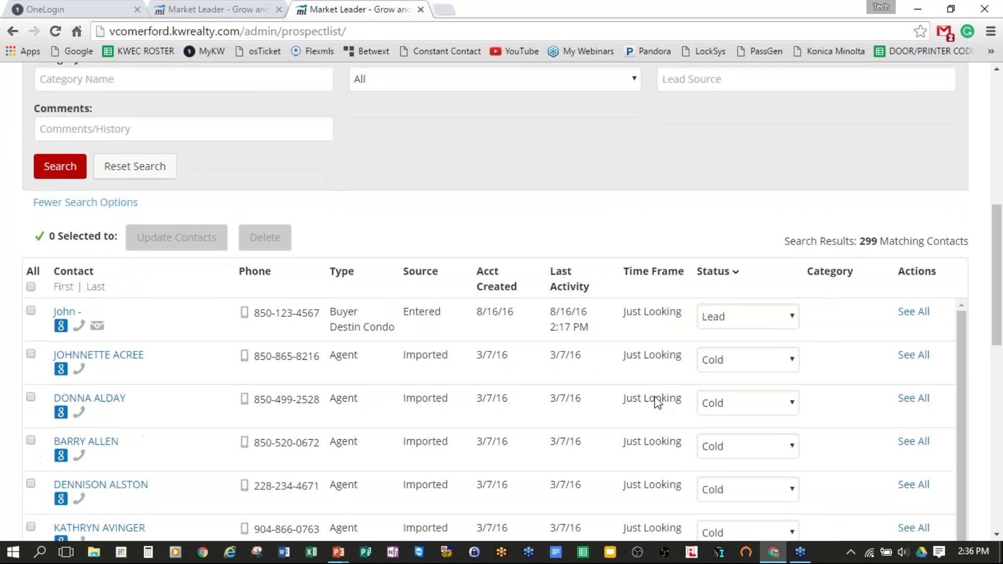
scroll(657, 403, down, 10)
scroll(653, 400, up, 15)
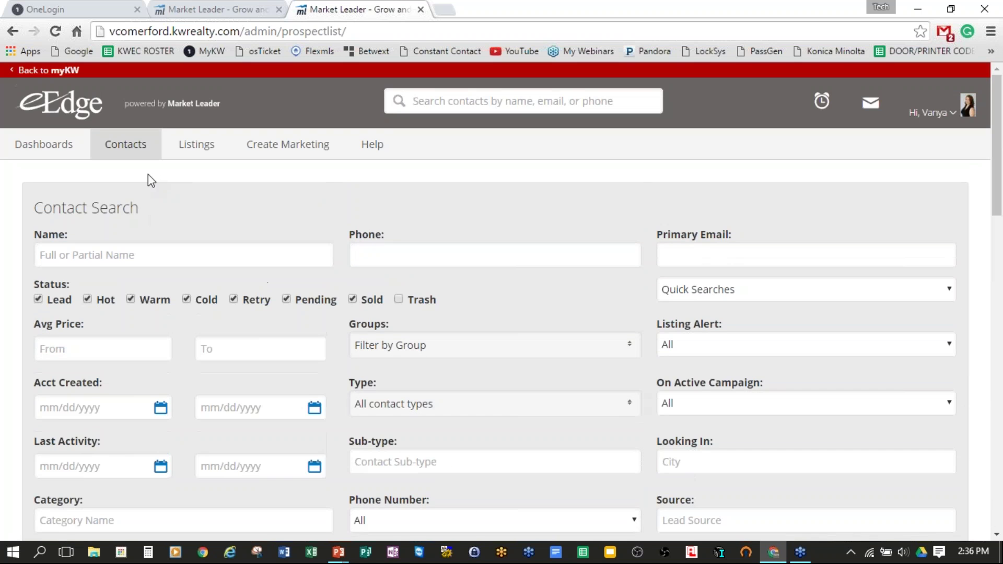
mouse_move(134, 151)
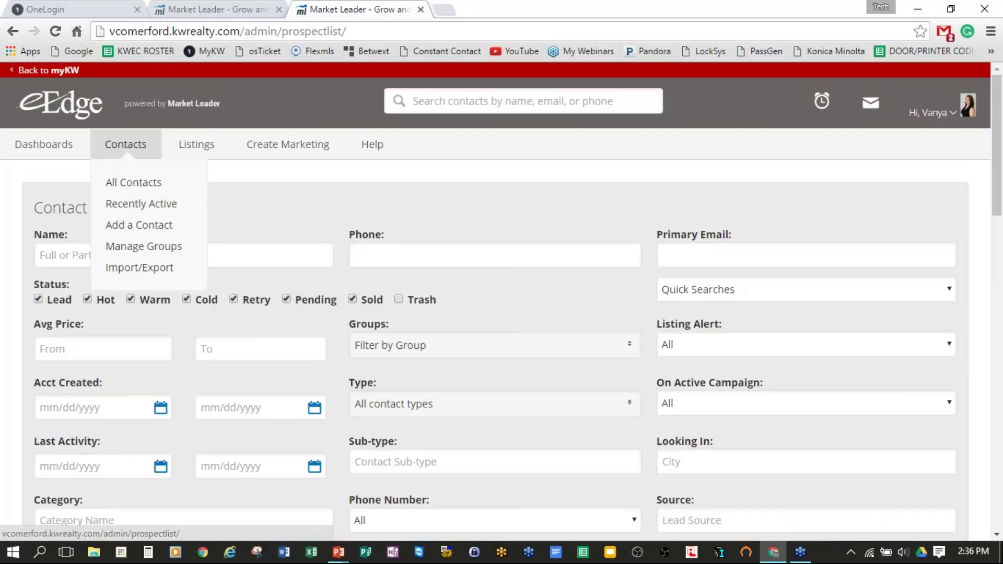
Step: Show Recently Active contacts and review the single lead, last active 8/16/16
click(132, 206)
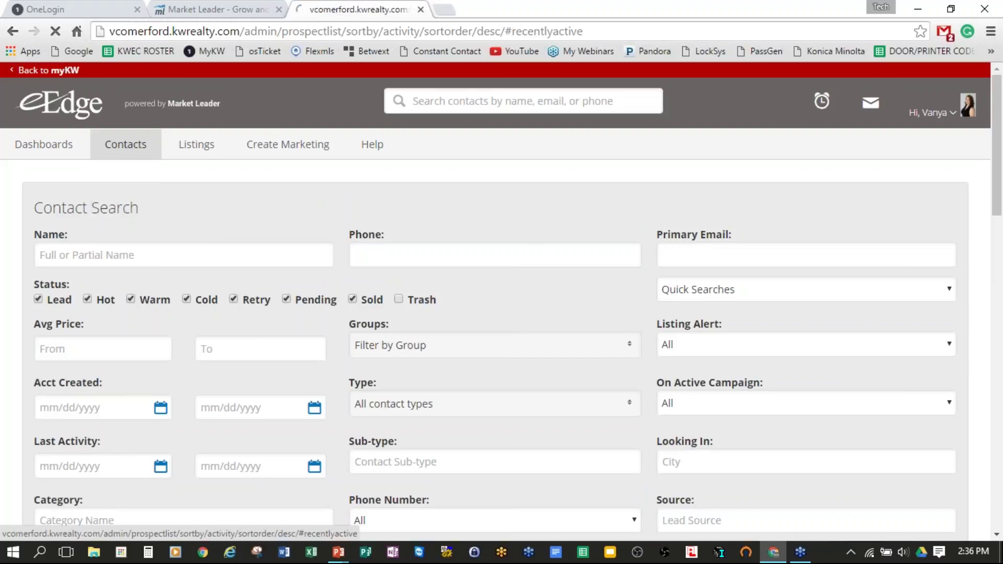
scroll(652, 325, down, 1)
scroll(650, 332, down, 7)
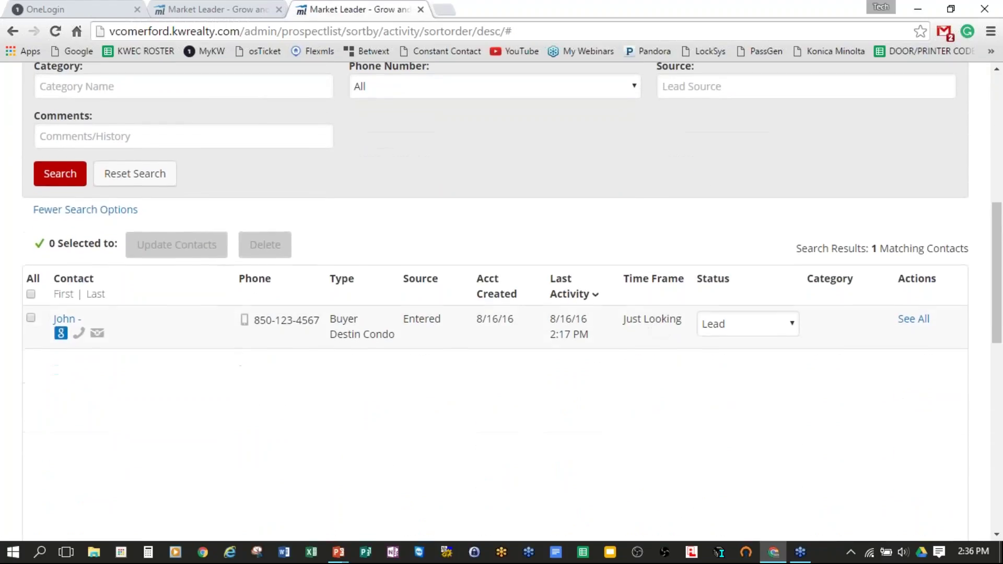
scroll(557, 388, down, 1)
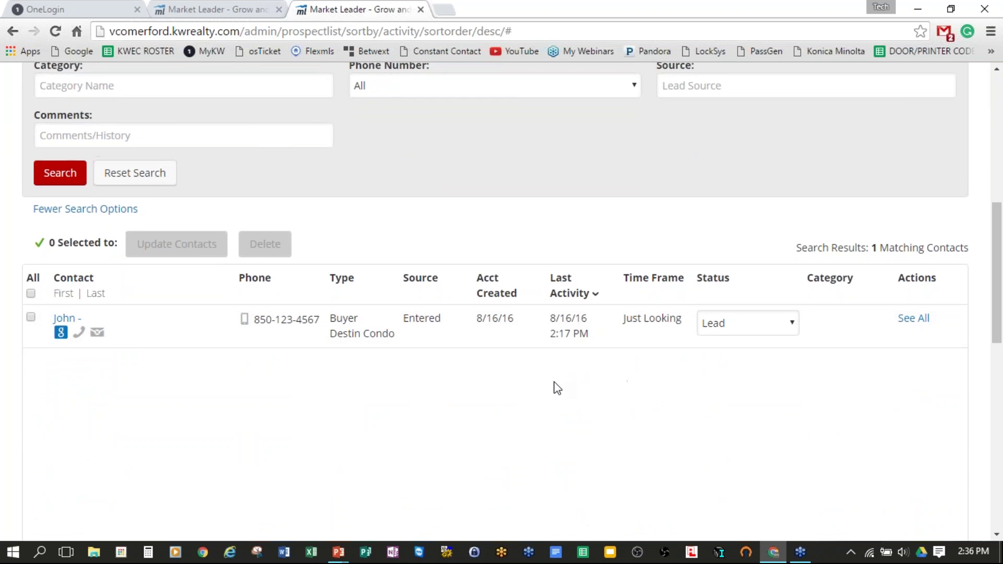
scroll(557, 387, up, 8)
scroll(647, 357, down, 7)
scroll(624, 365, down, 1)
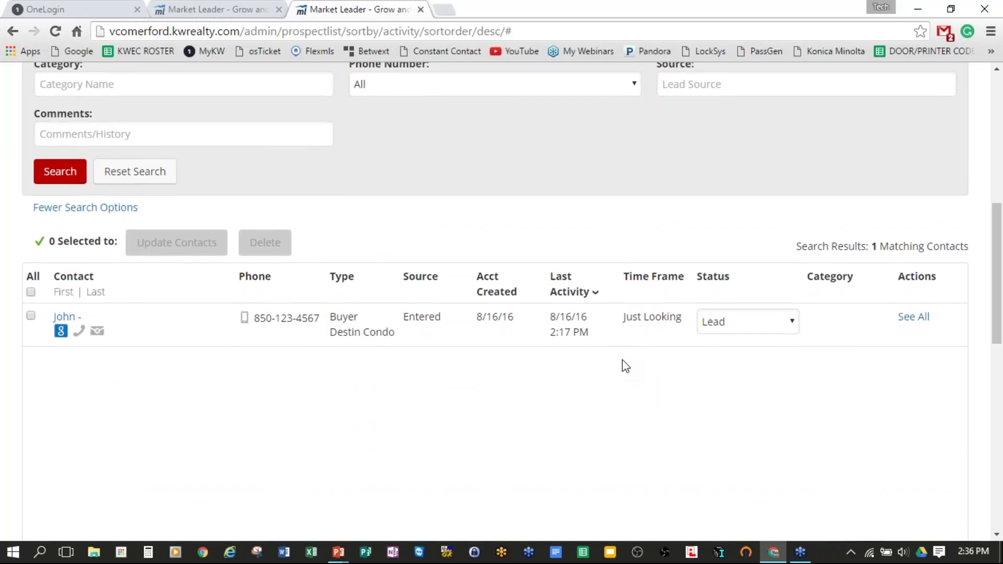
scroll(625, 363, up, 8)
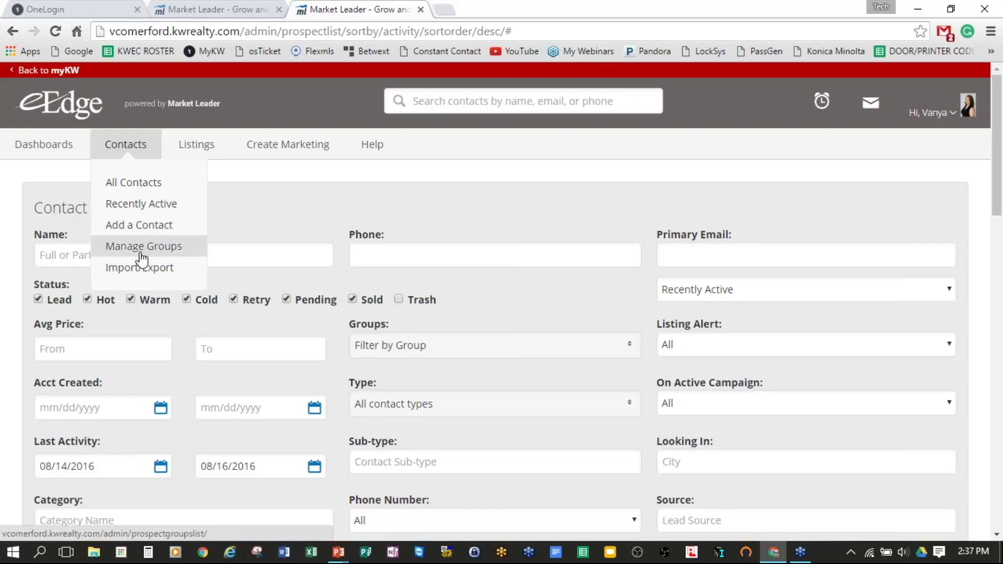
click(171, 227)
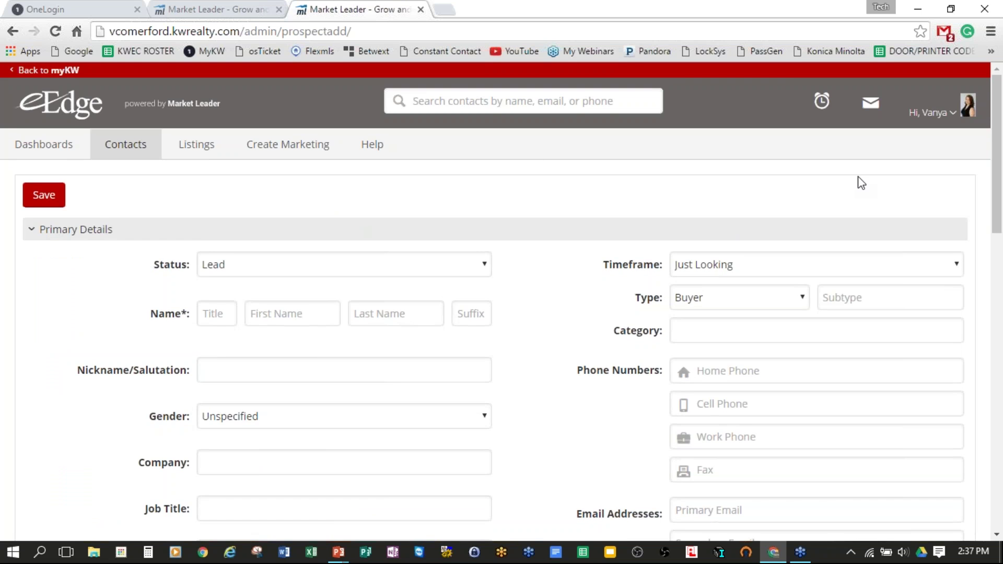
Step: Scroll through the blank Add a Contact form, which defaults to Lead, Buyer, Just Looking
scroll(859, 180, down, 5)
scroll(866, 182, down, 10)
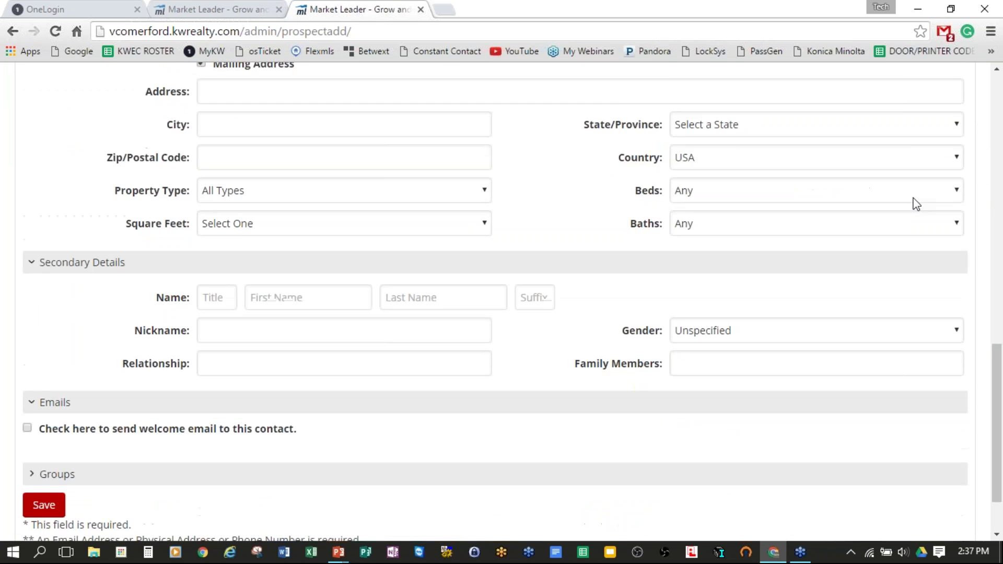
scroll(904, 239, up, 15)
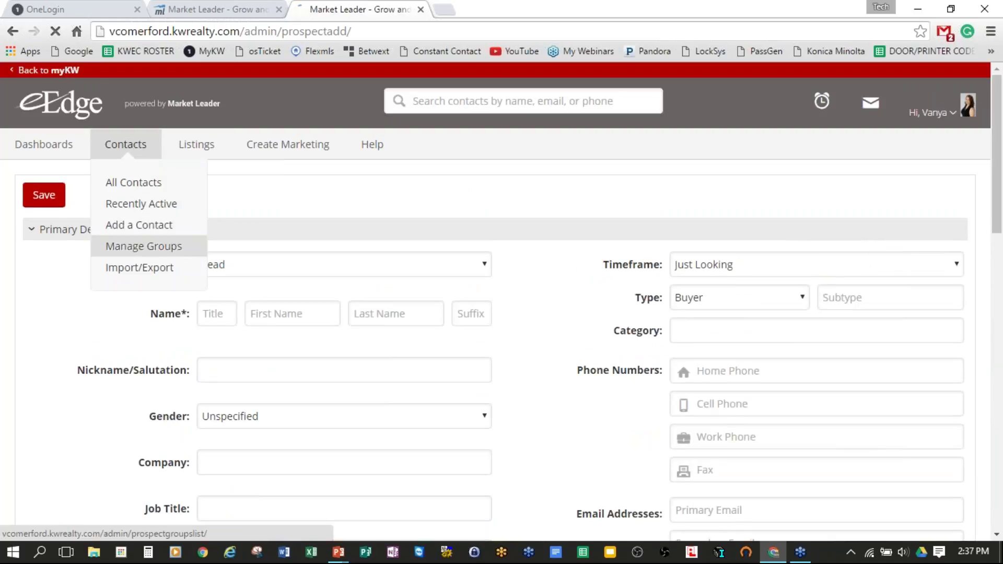
Step: Open Manage Groups and review counts: KWEC AGENTS 284, KWEC STAFF 14, TEST 1
click(133, 250)
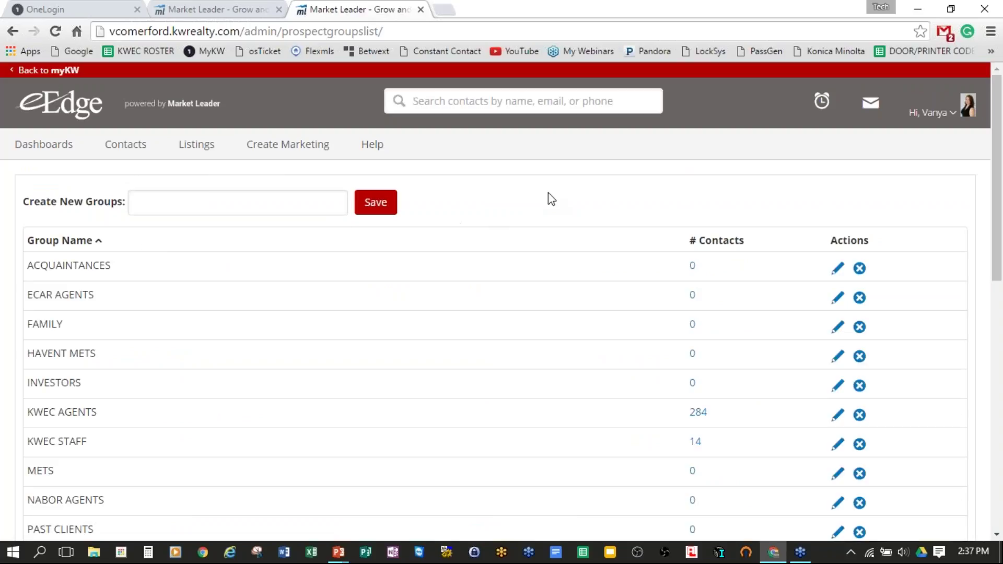
scroll(554, 197, down, 1)
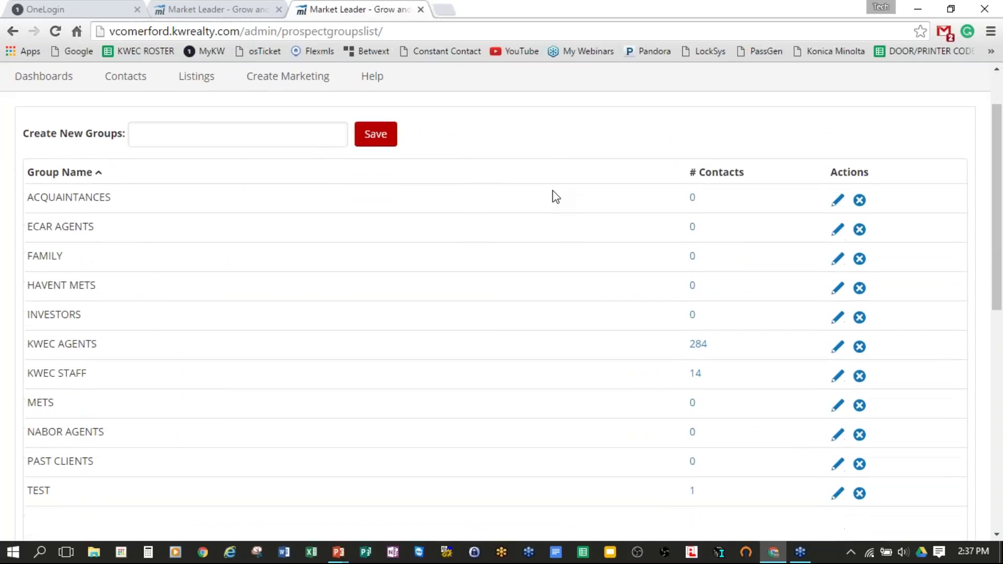
scroll(554, 197, up, 1)
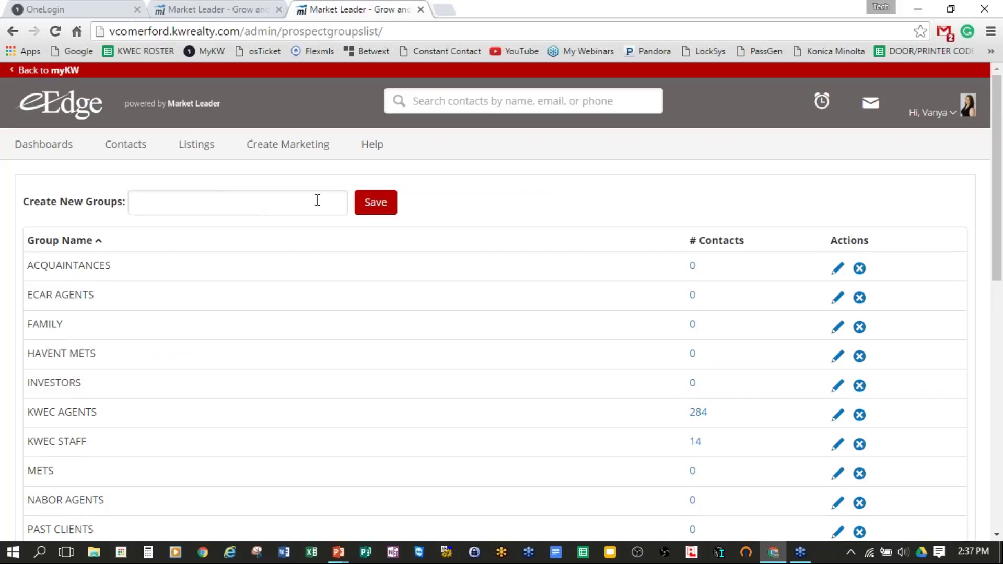
scroll(738, 240, down, 10)
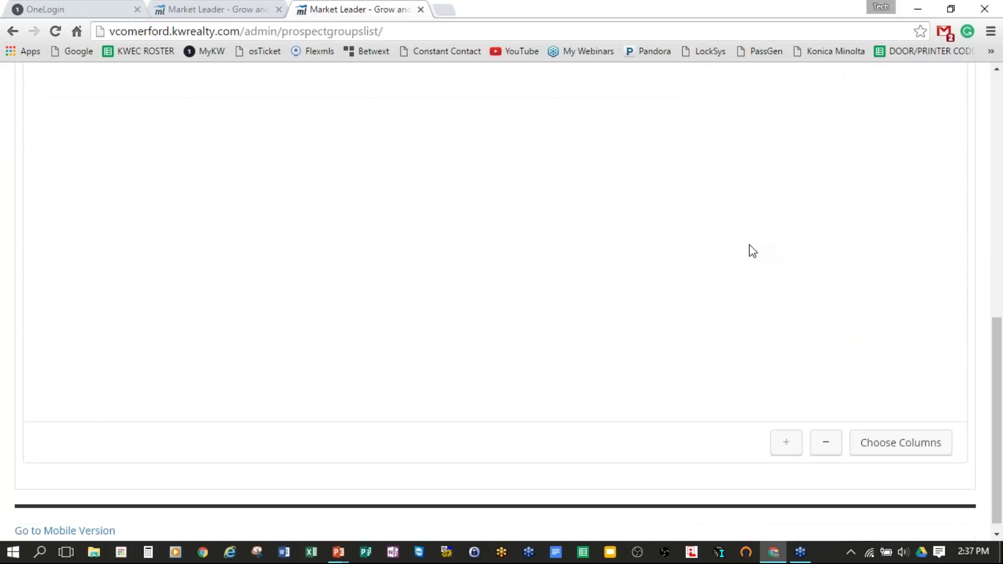
scroll(745, 248, up, 7)
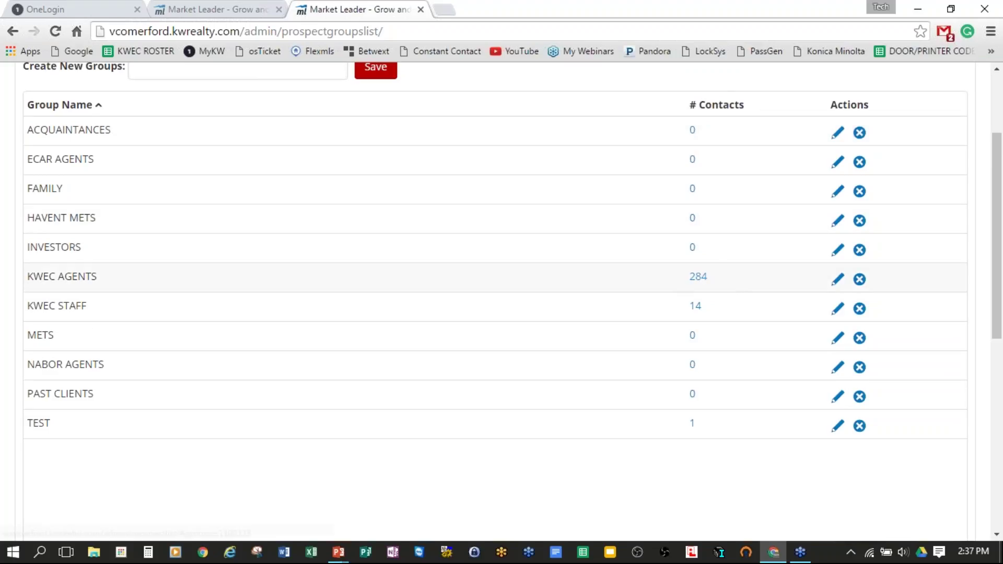
click(836, 285)
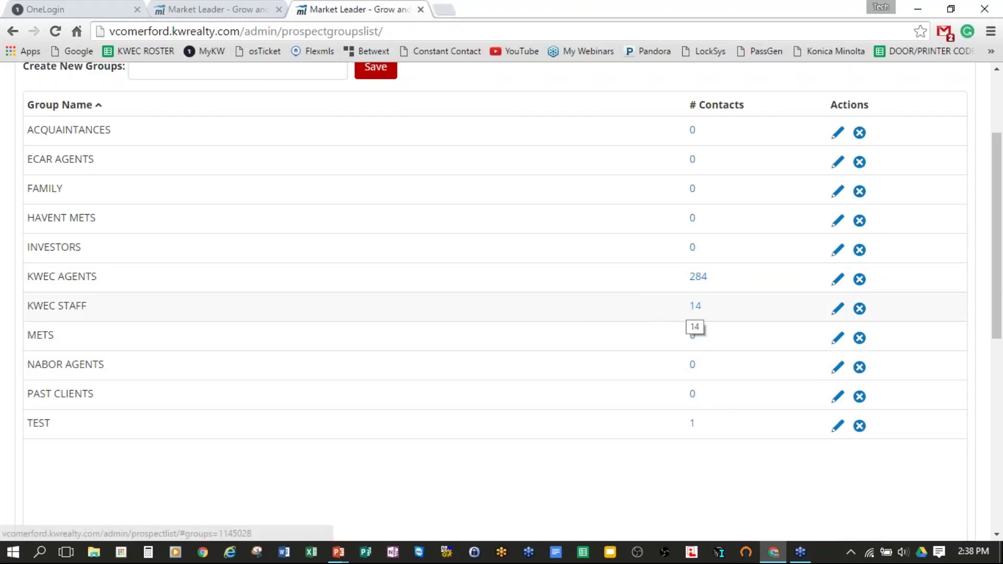
drag(41, 306, 177, 303)
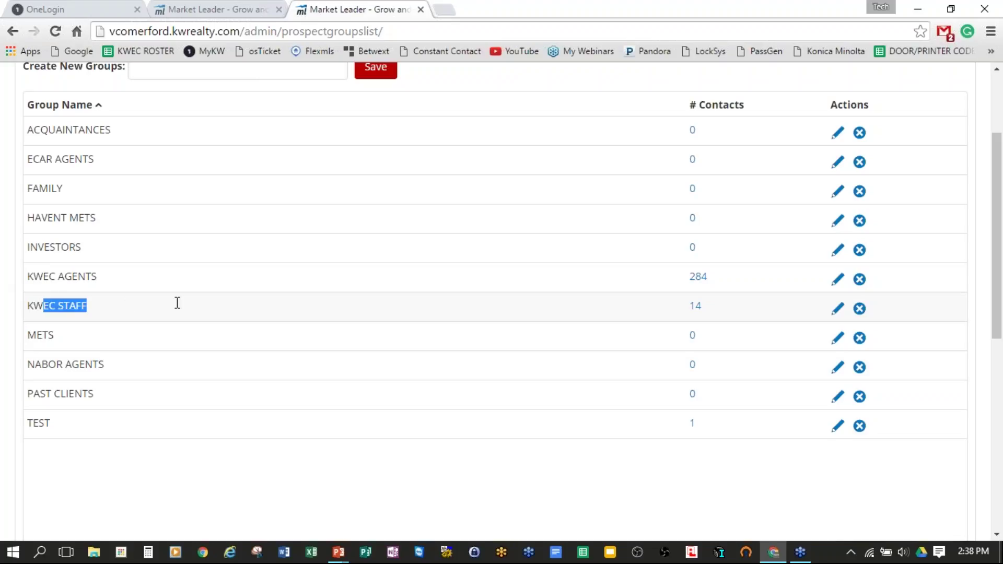
click(695, 307)
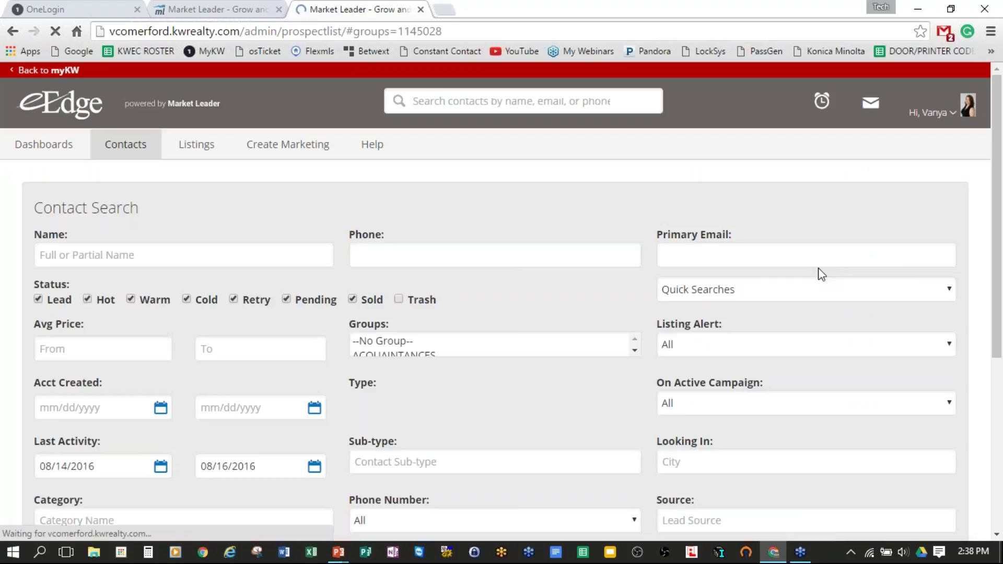
scroll(757, 280, down, 20)
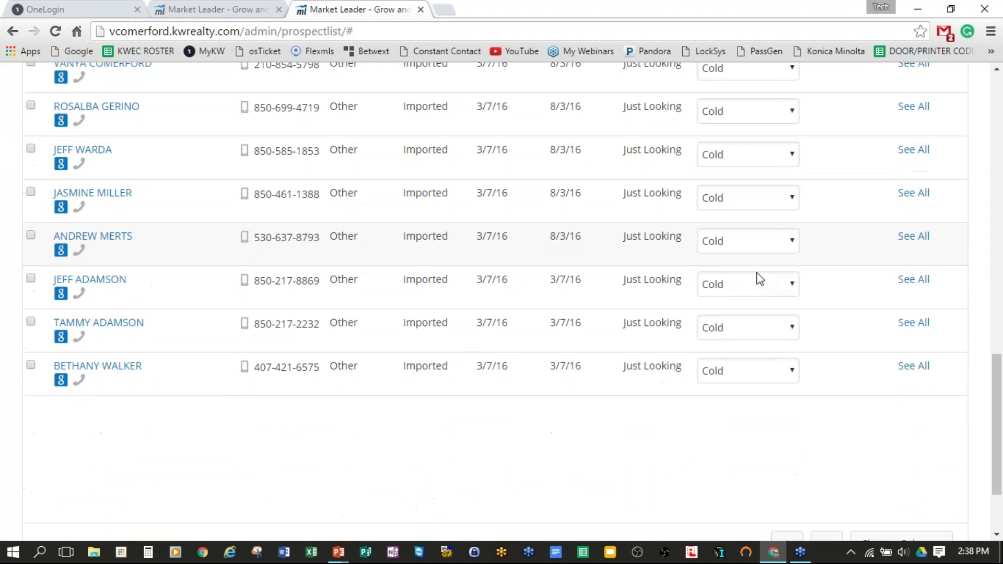
scroll(761, 278, up, 12)
scroll(553, 305, down, 7)
scroll(553, 299, down, 3)
scroll(468, 268, up, 15)
mouse_move(110, 148)
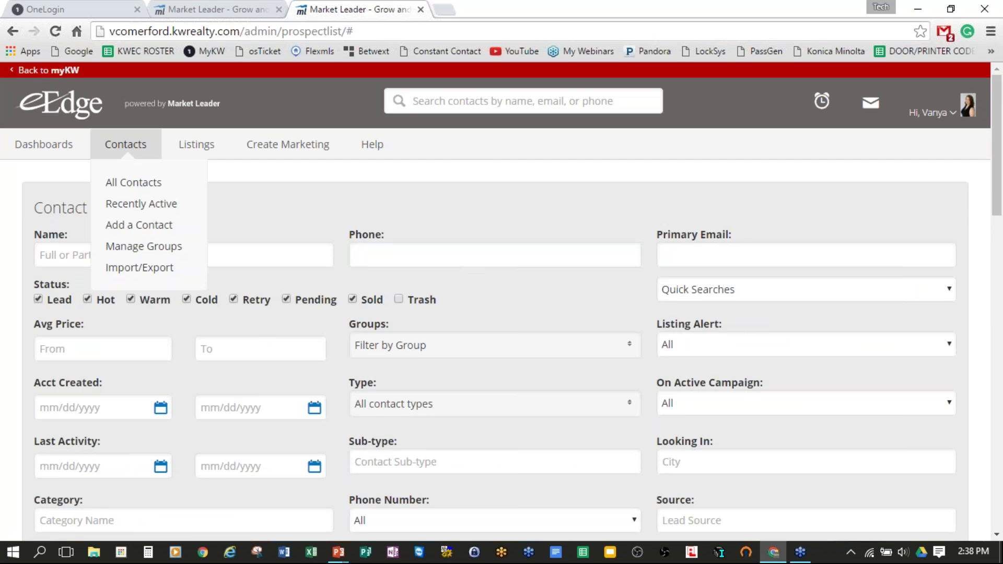
click(124, 250)
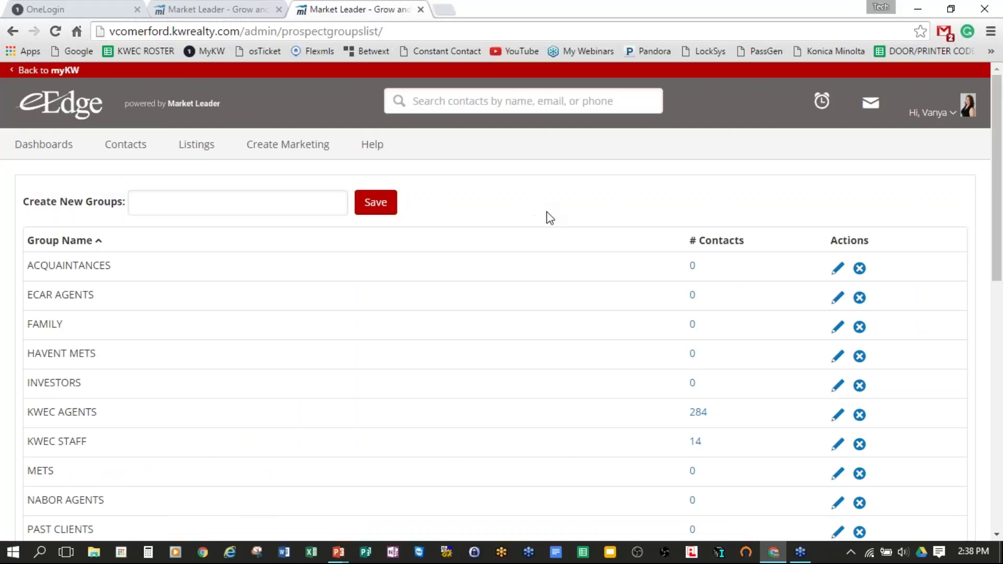
scroll(547, 217, down, 3)
scroll(534, 226, down, 1)
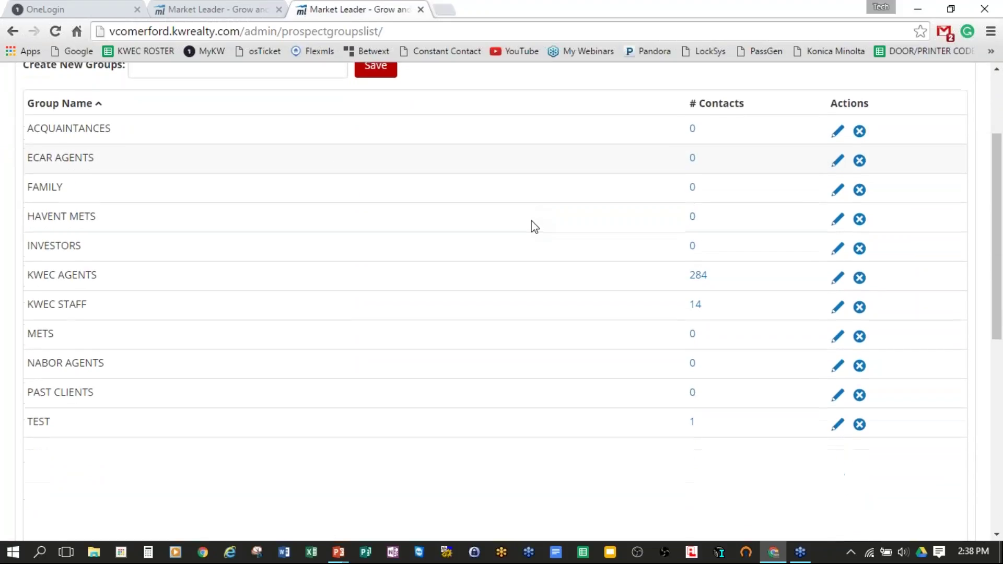
scroll(534, 226, up, 1)
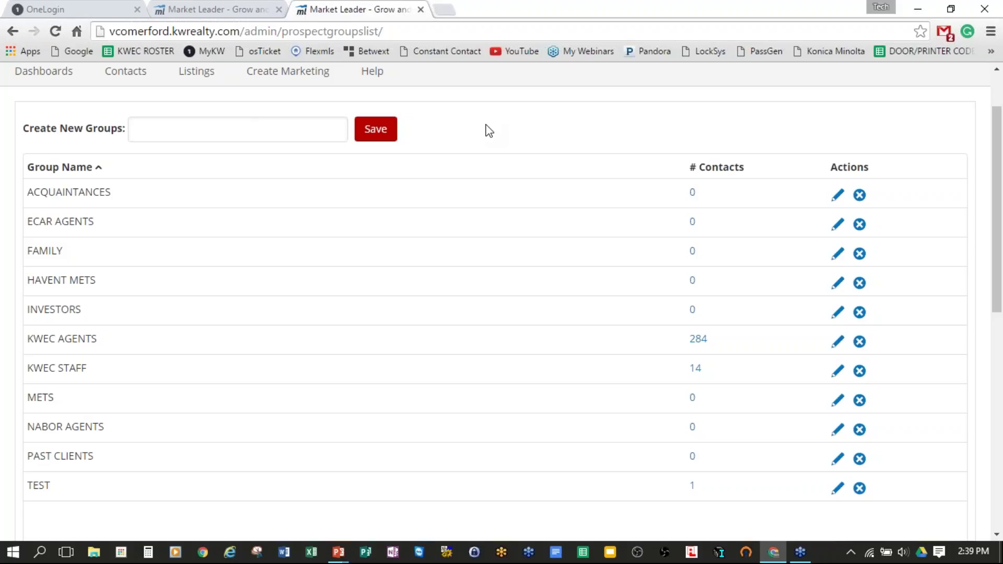
click(248, 130)
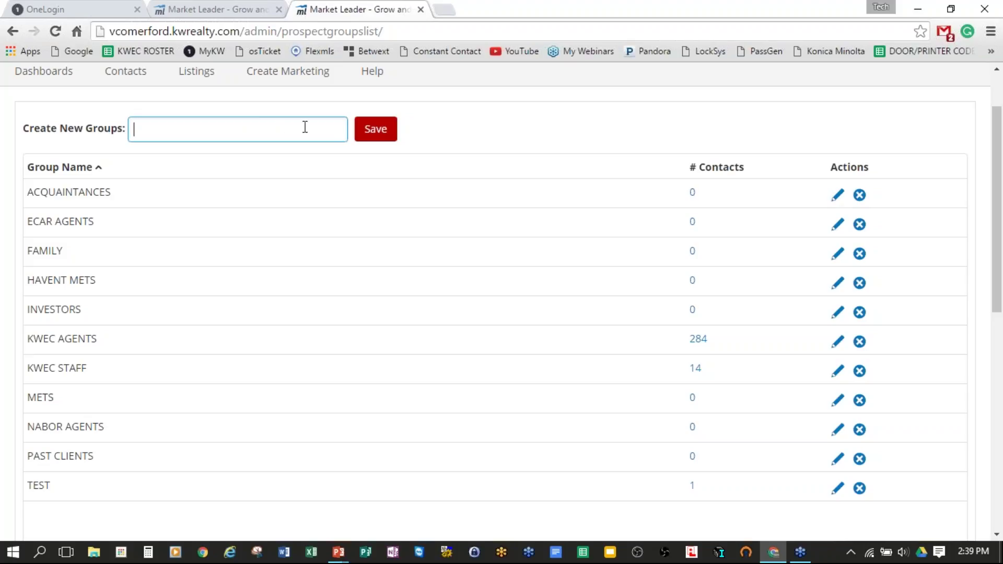
text(test ts)
key(BackSpace)
text(est)
click(376, 137)
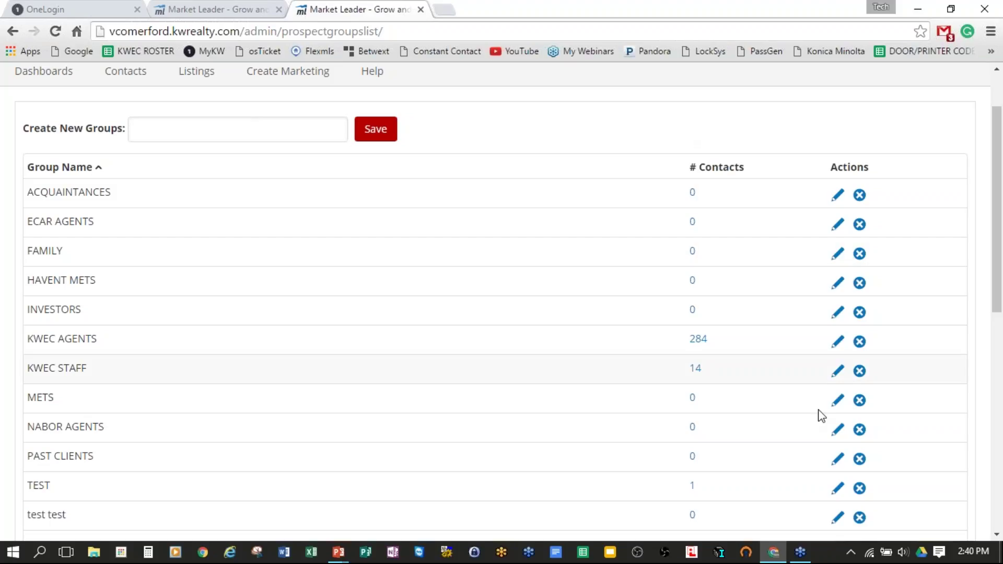
click(860, 518)
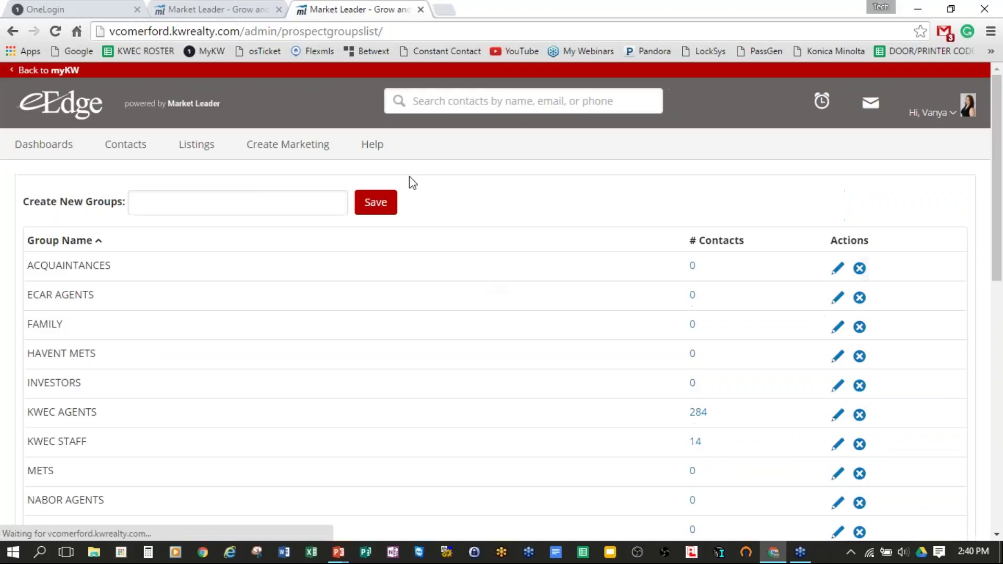
mouse_move(240, 153)
mouse_move(126, 149)
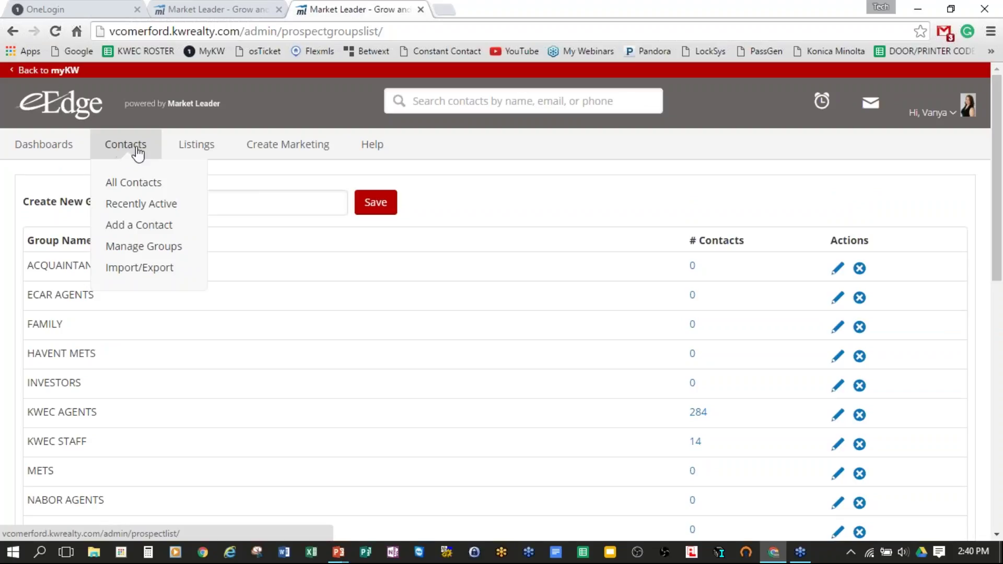
Step: Go to the Import Contacts page and drop down its Type of File list
click(127, 269)
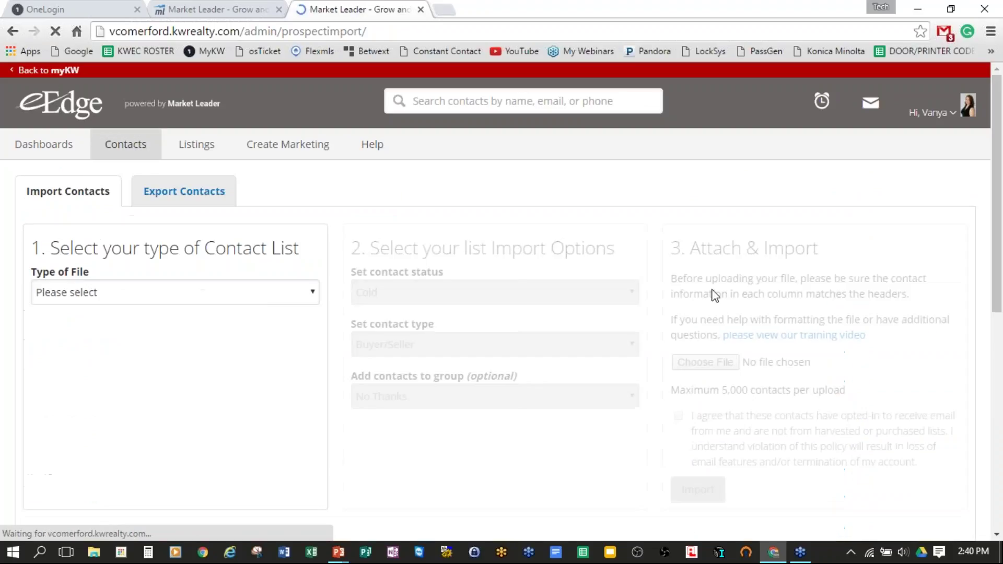
scroll(681, 192, down, 1)
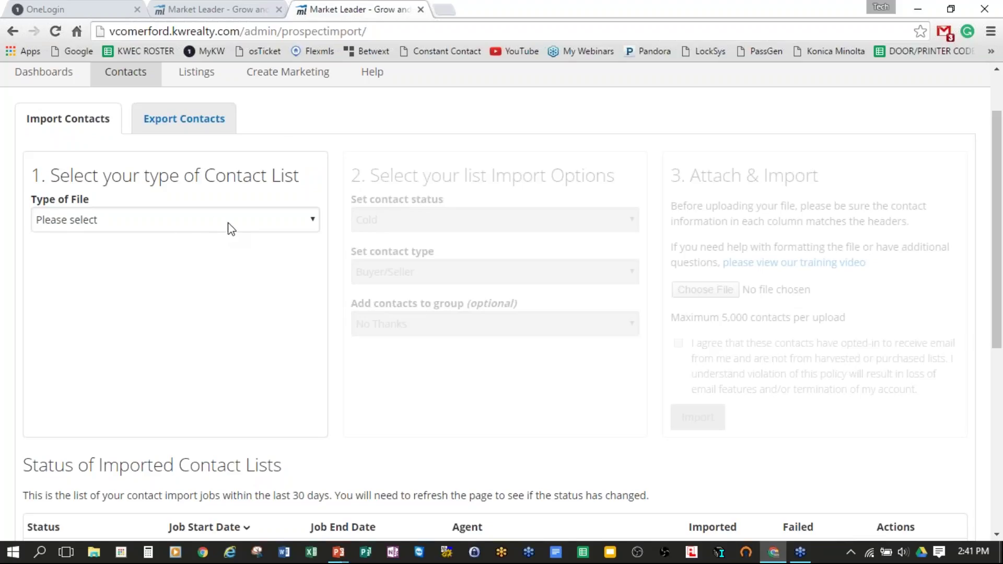
click(314, 220)
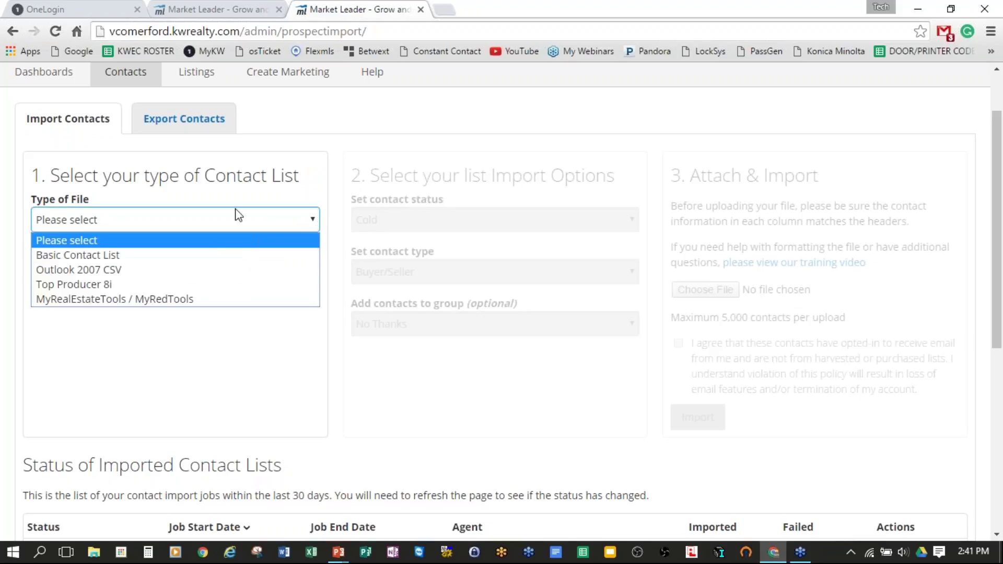
click(161, 390)
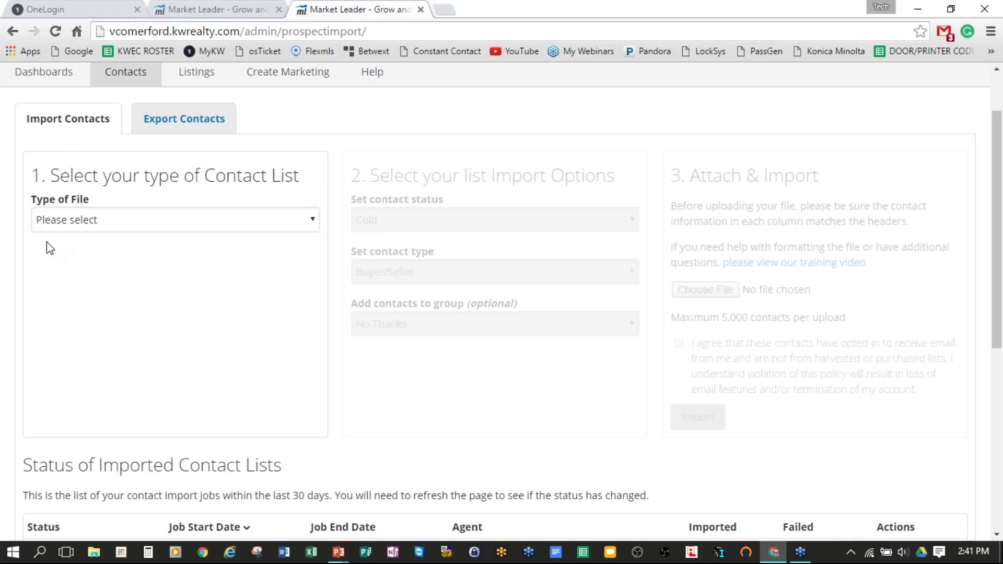
click(991, 192)
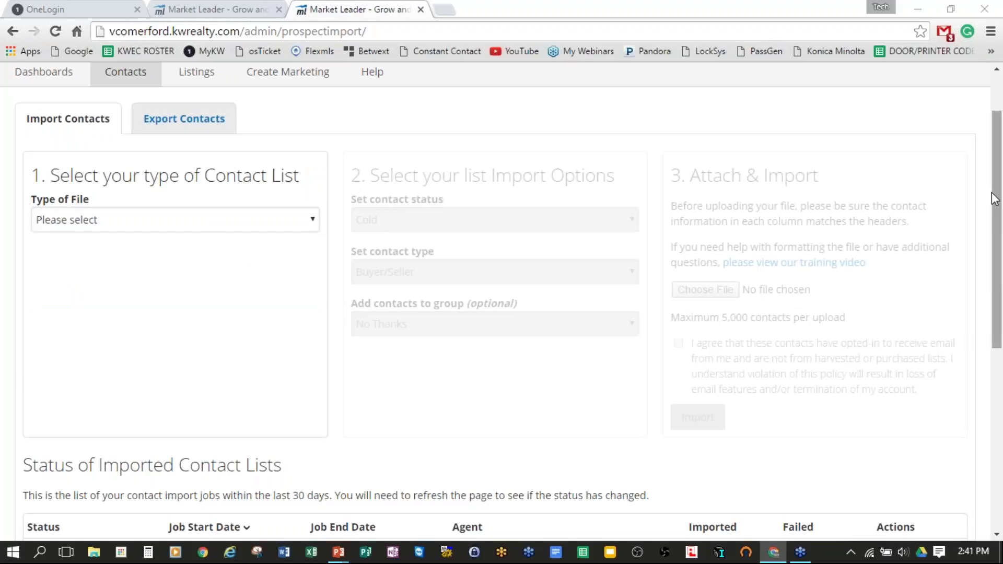
click(904, 246)
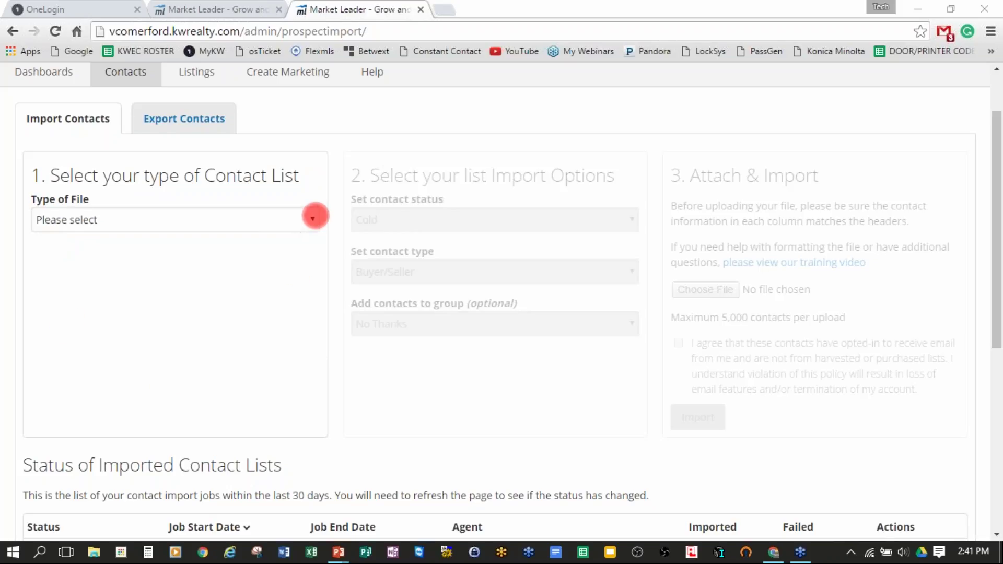
click(994, 190)
click(867, 205)
click(316, 218)
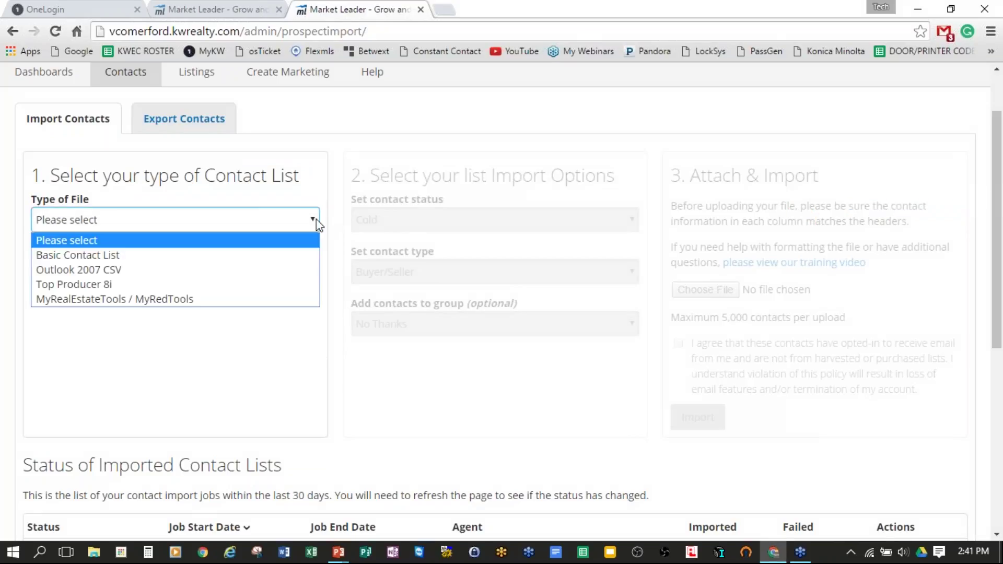
Step: Pick Basic Contact List as the file type and highlight its Minimum Column Requirements
click(138, 256)
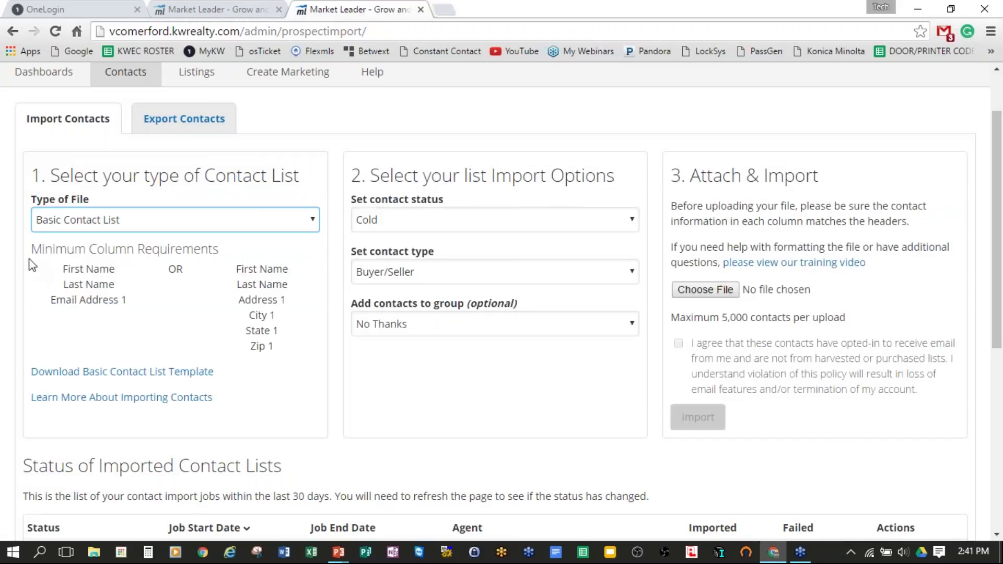
drag(31, 249, 303, 343)
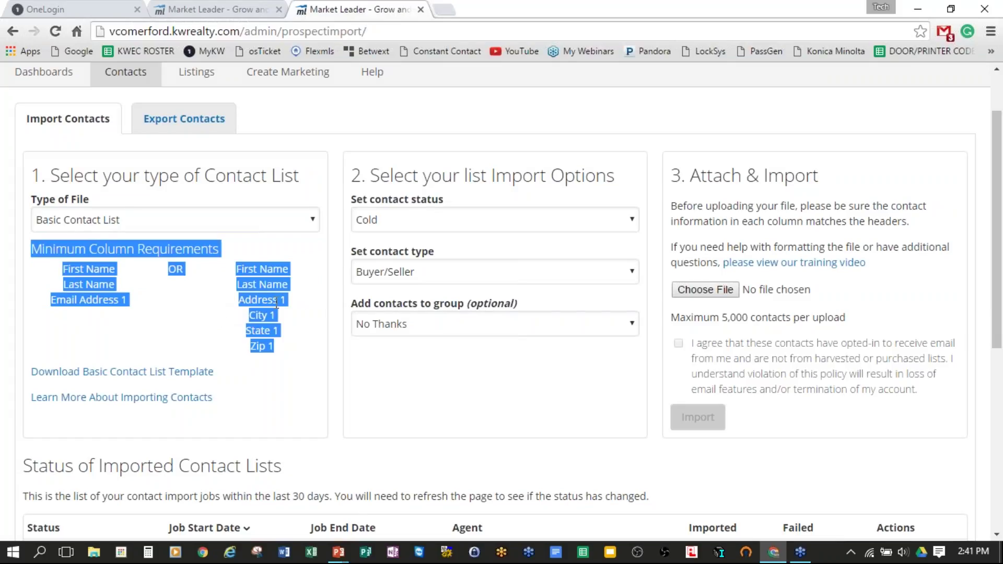
click(202, 323)
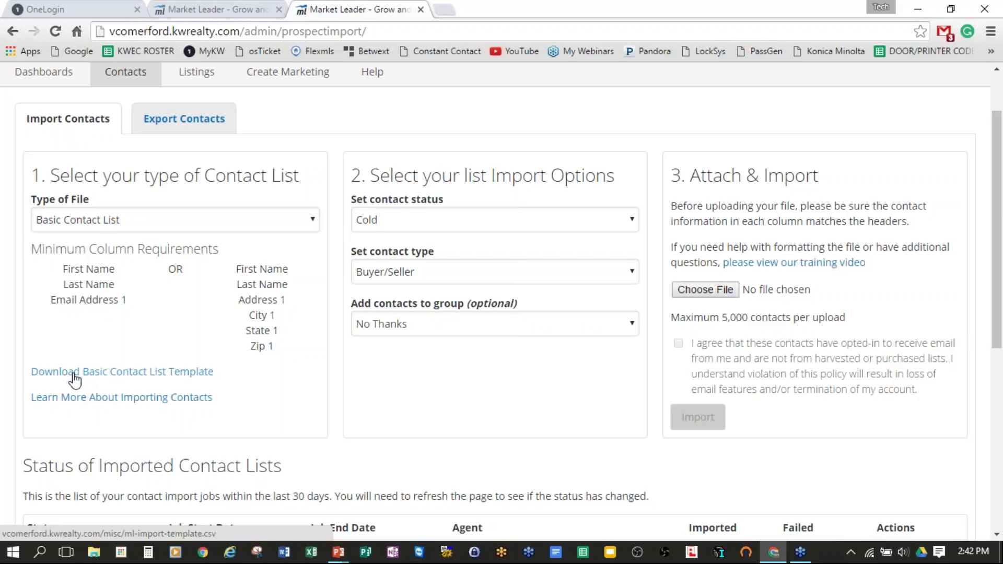
Step: Download the Basic Contact List template and open it in Excel
click(151, 380)
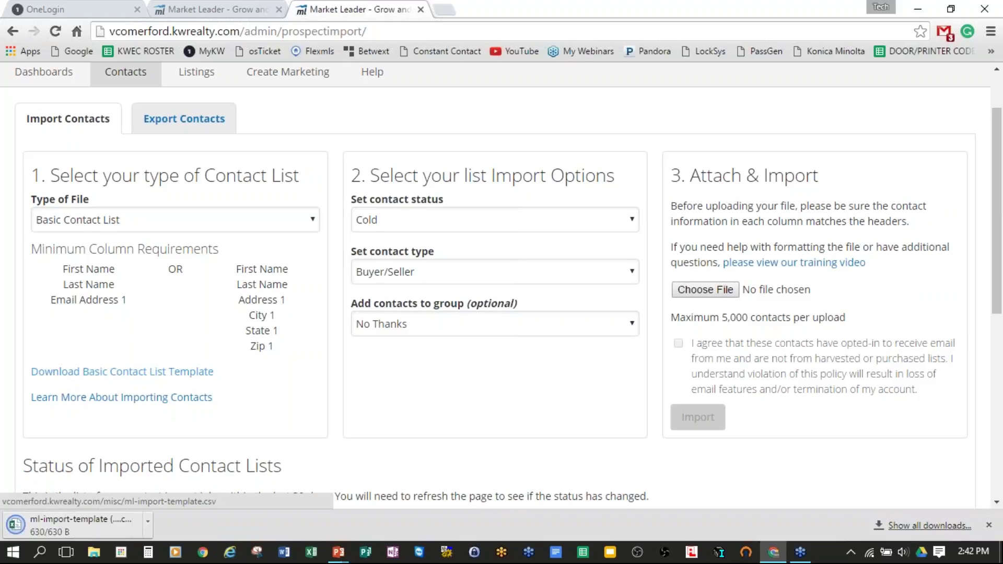
click(83, 525)
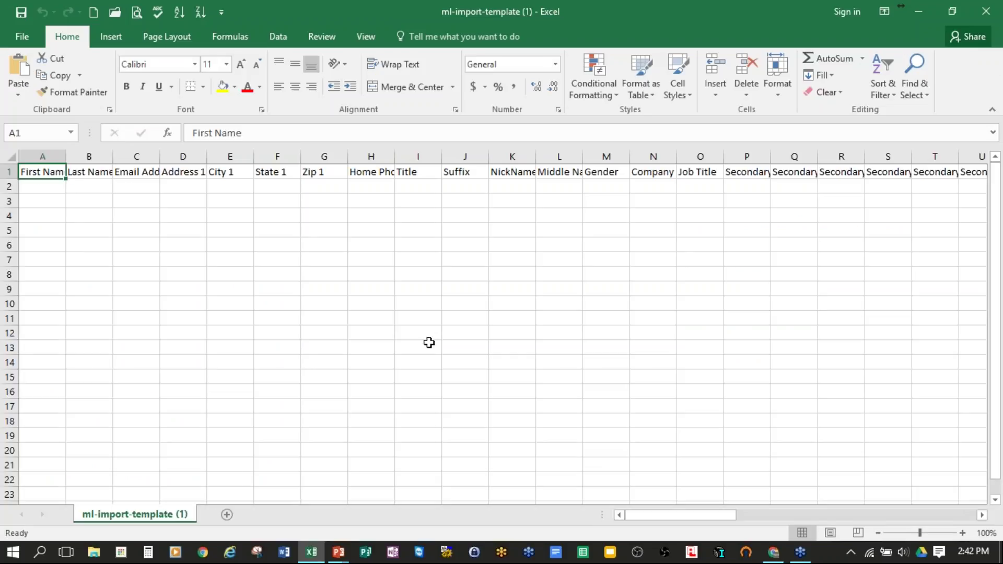
click(46, 191)
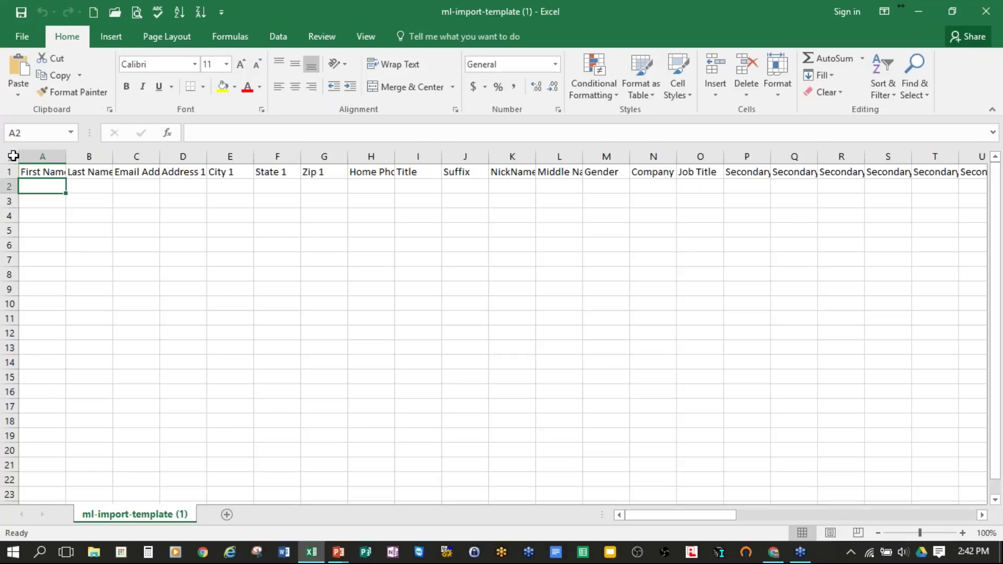
Step: Autofit every template column to its header width, then go back to the import page
click(12, 156)
double_click(68, 155)
click(68, 155)
click(68, 187)
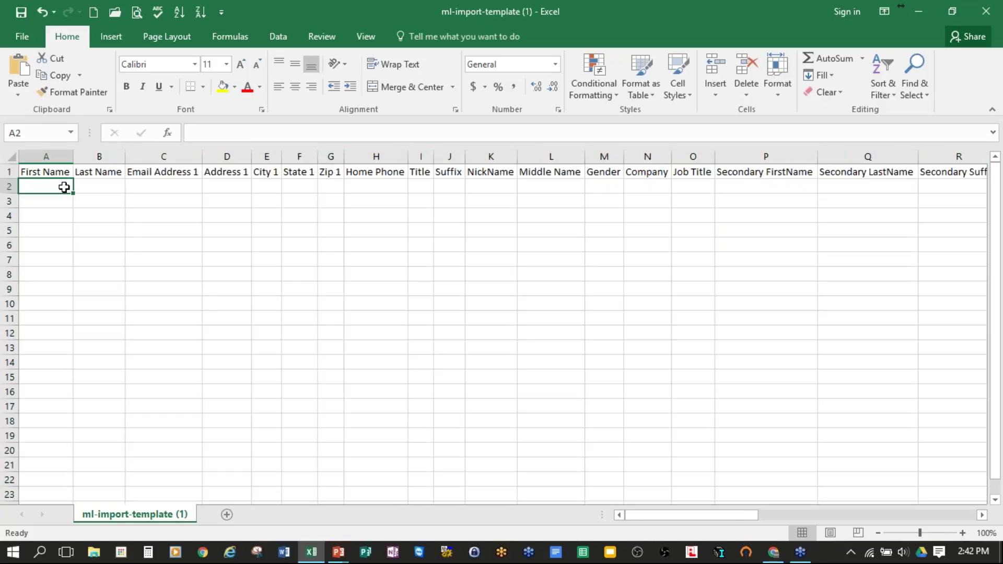
click(922, 9)
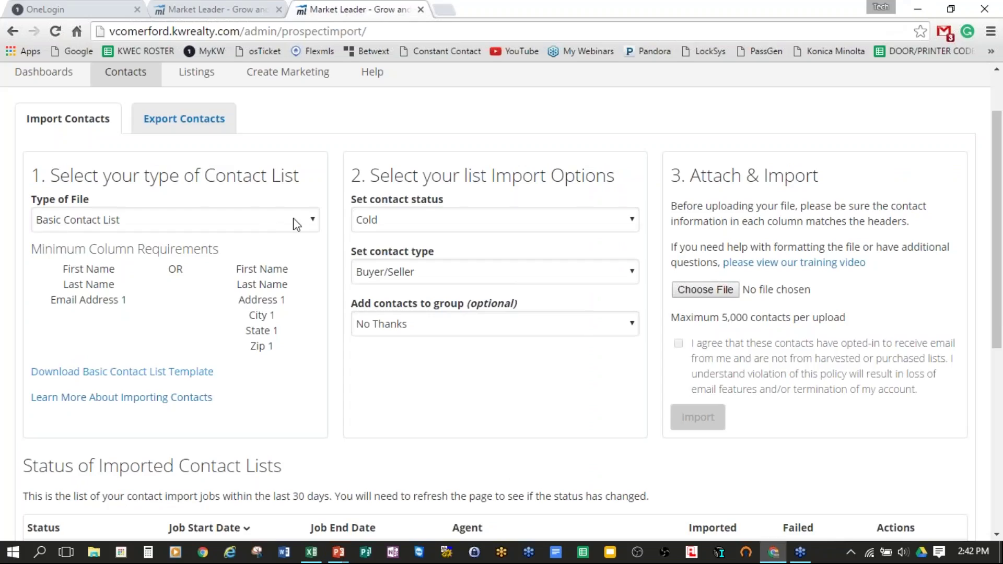
click(290, 221)
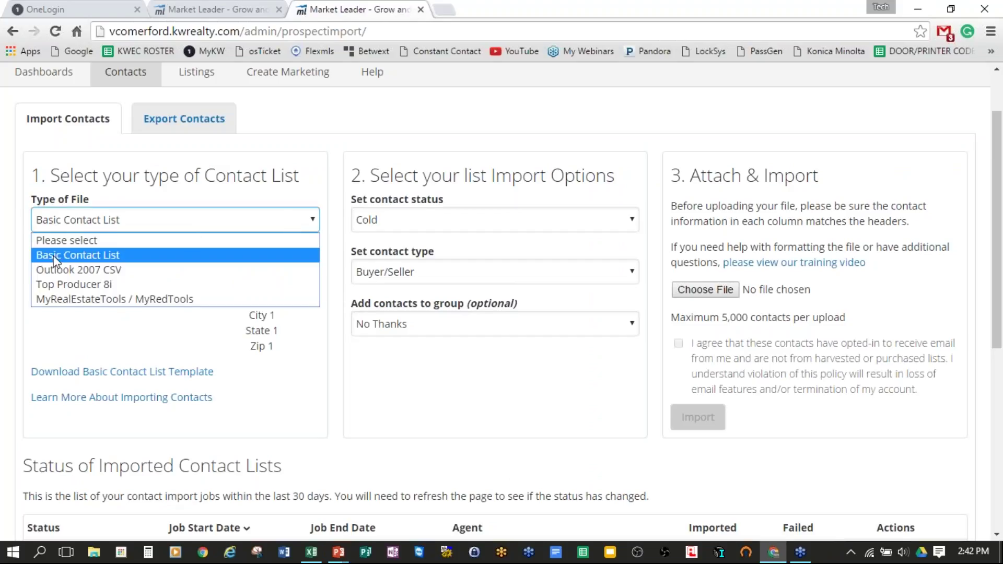
click(116, 271)
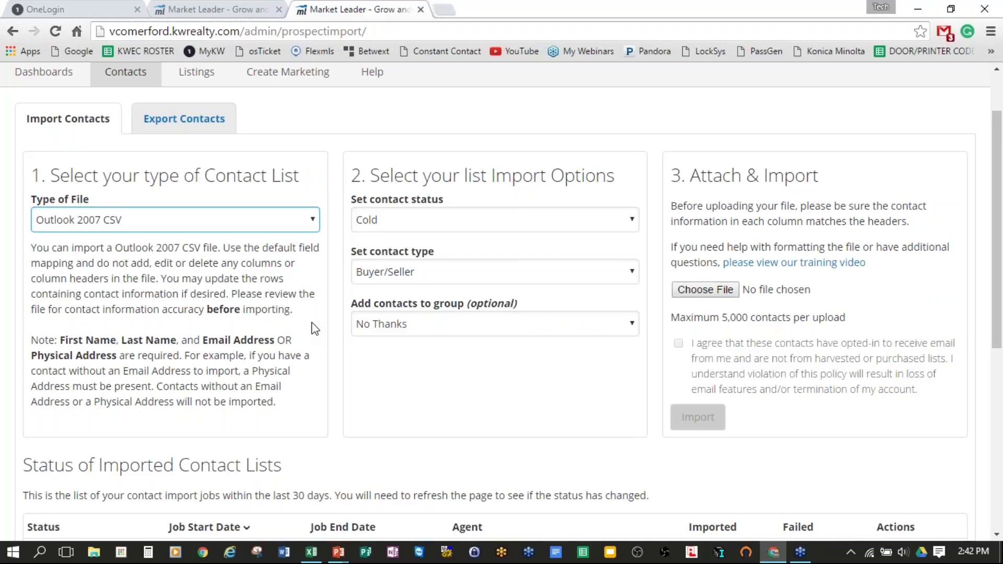
click(310, 220)
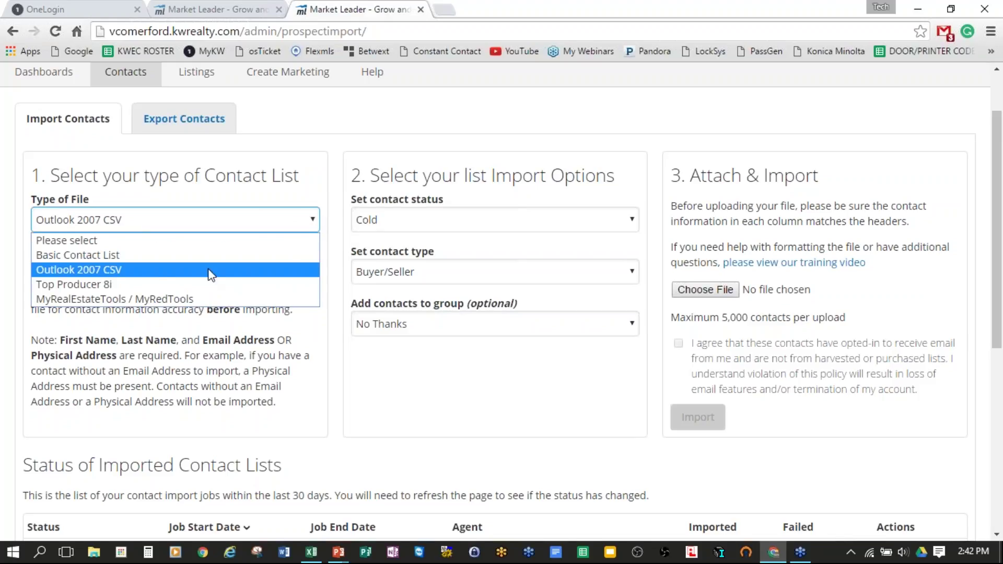
click(180, 285)
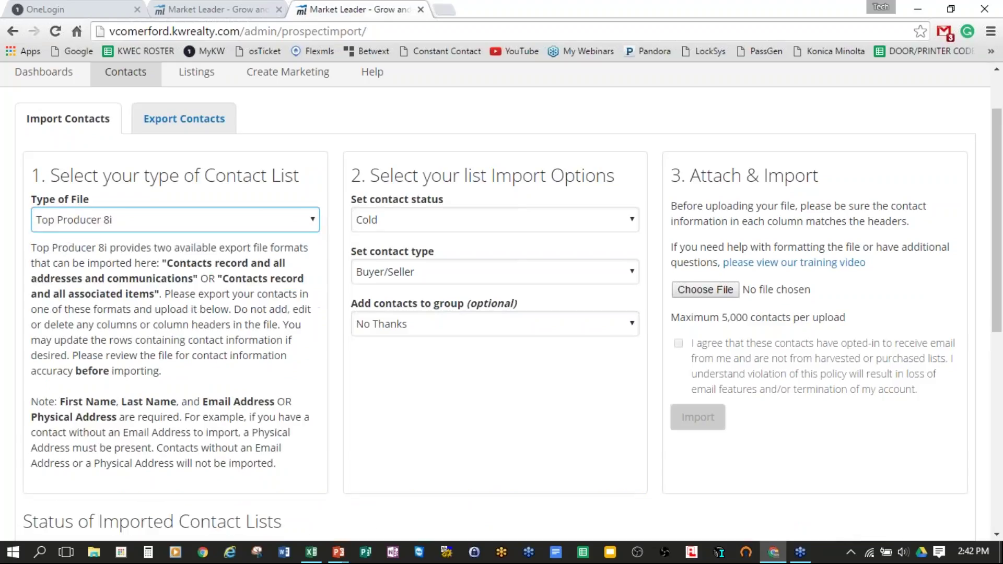
click(307, 219)
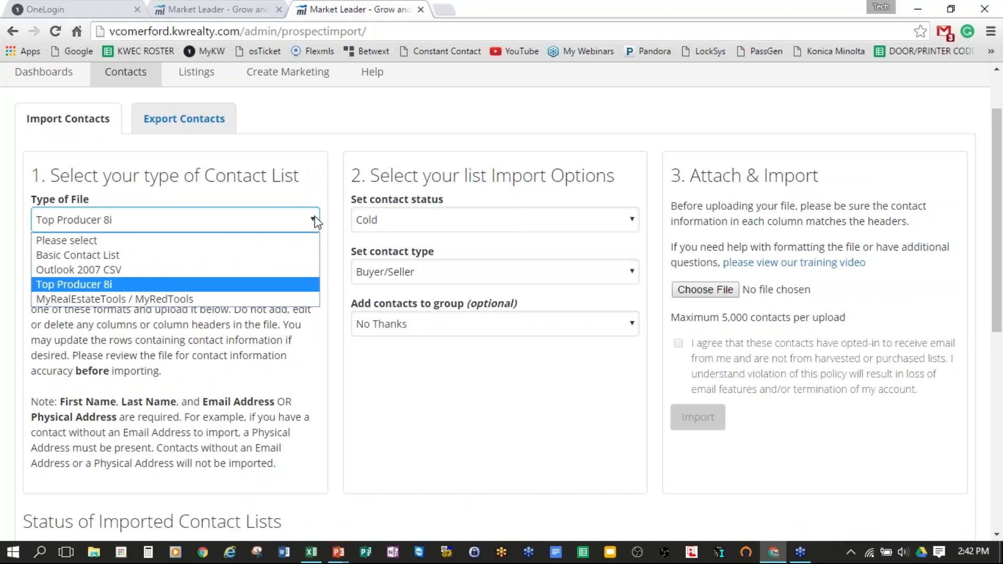
click(211, 299)
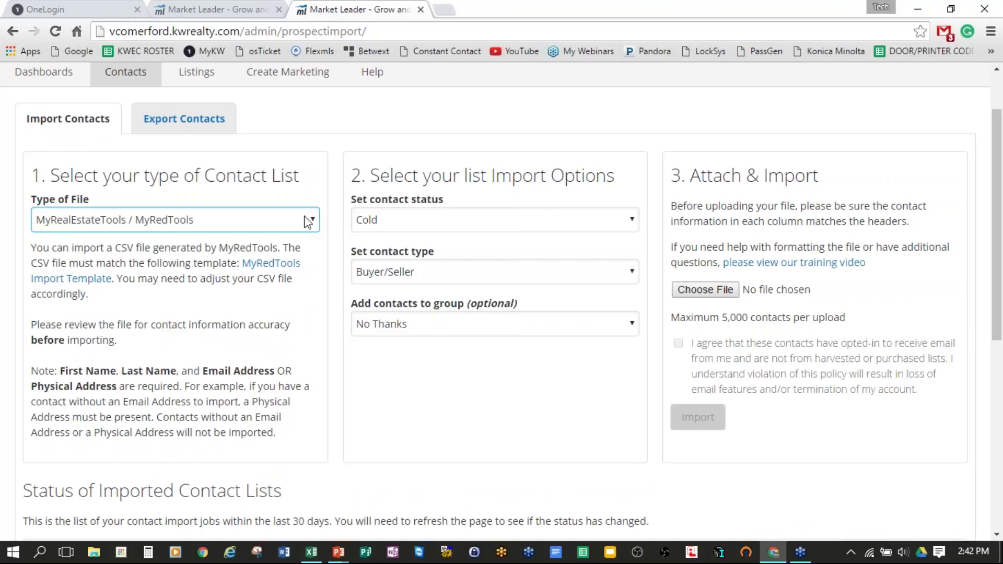
click(315, 221)
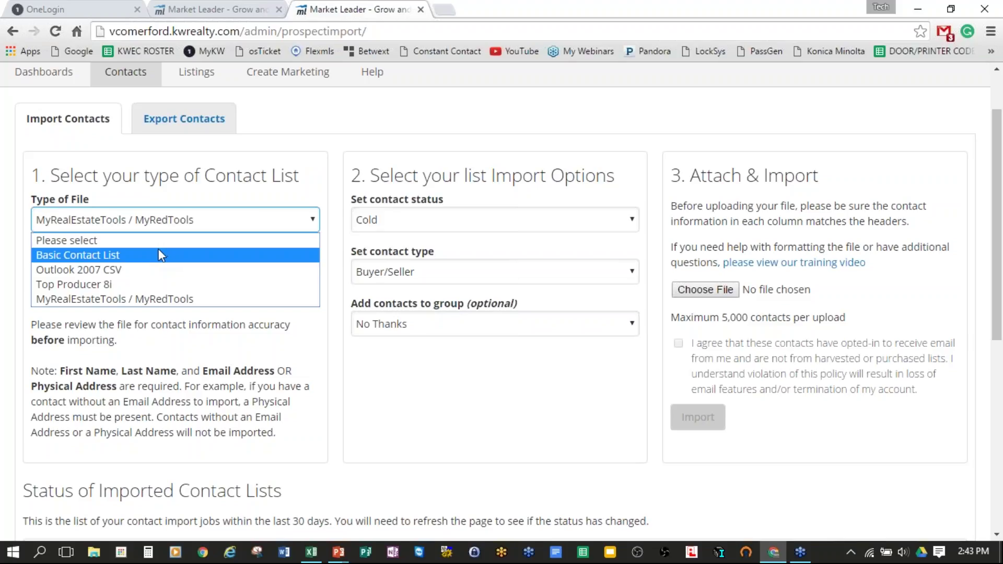
click(89, 254)
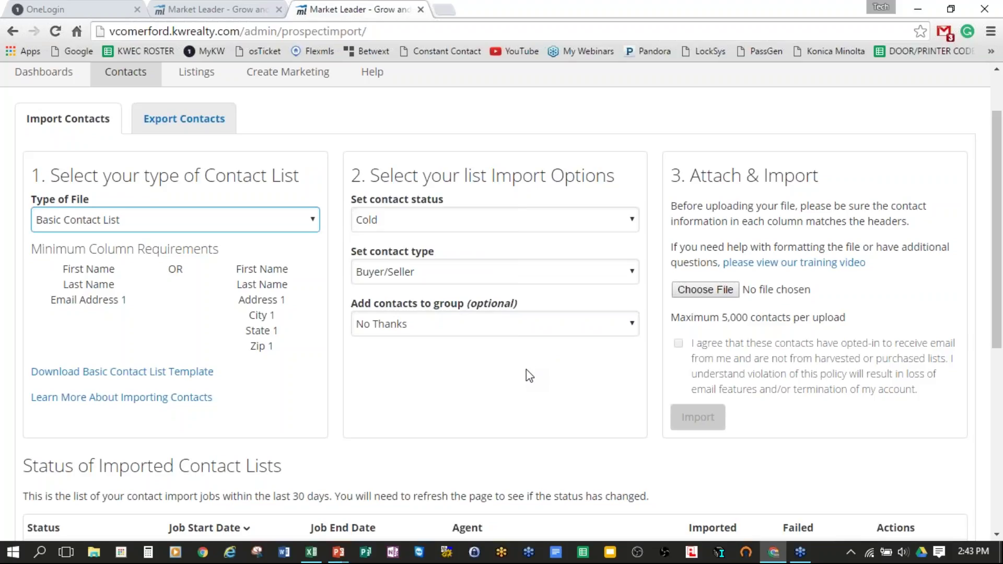
Step: Set the import contact status to Lead and keep the type Buyer/Seller
drag(49, 179, 293, 178)
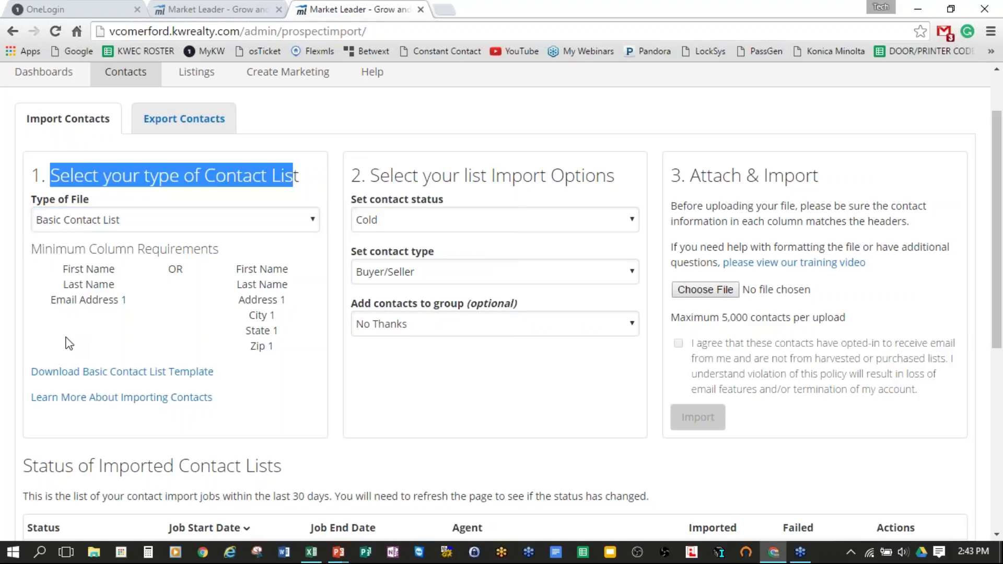
drag(371, 176, 616, 176)
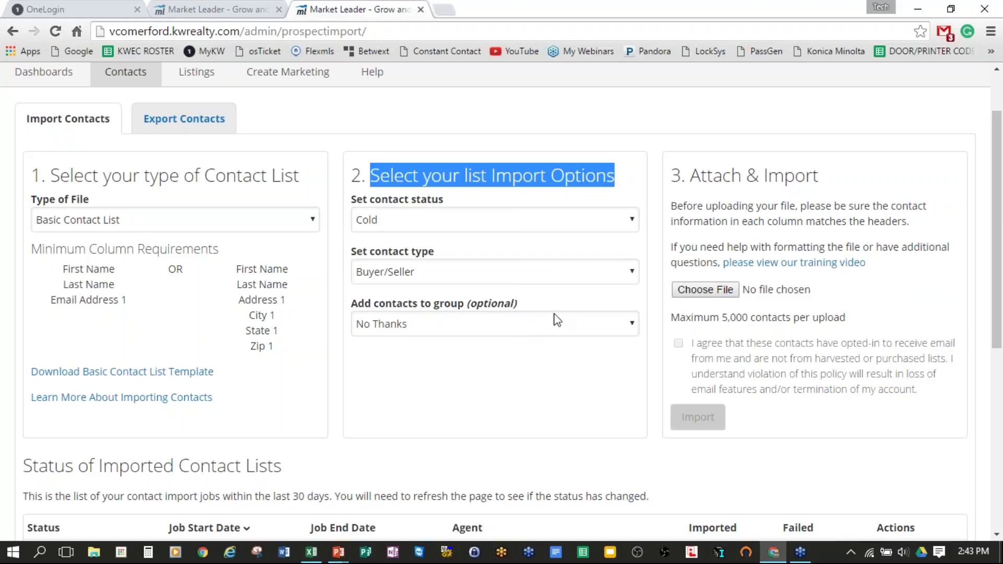
click(632, 222)
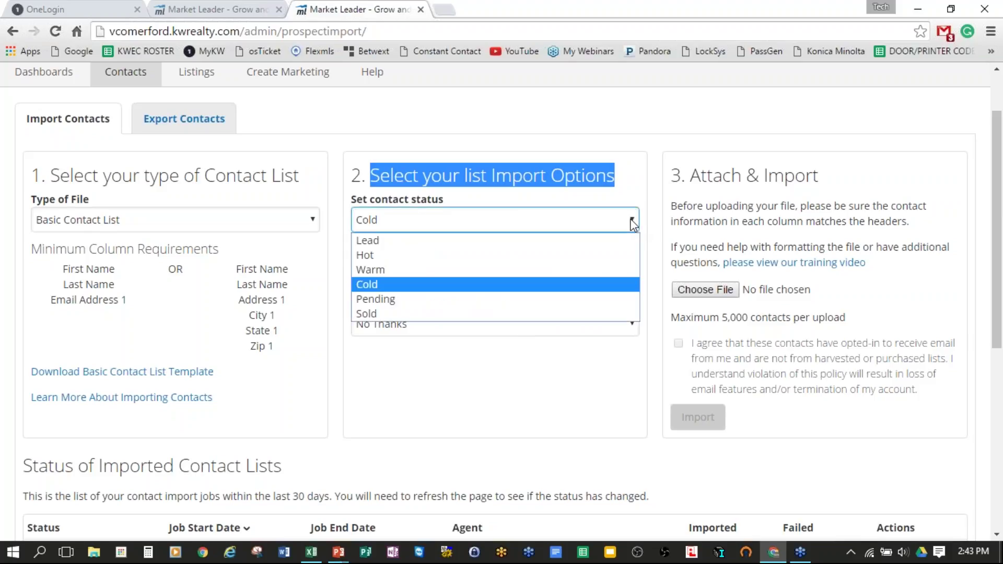
click(561, 241)
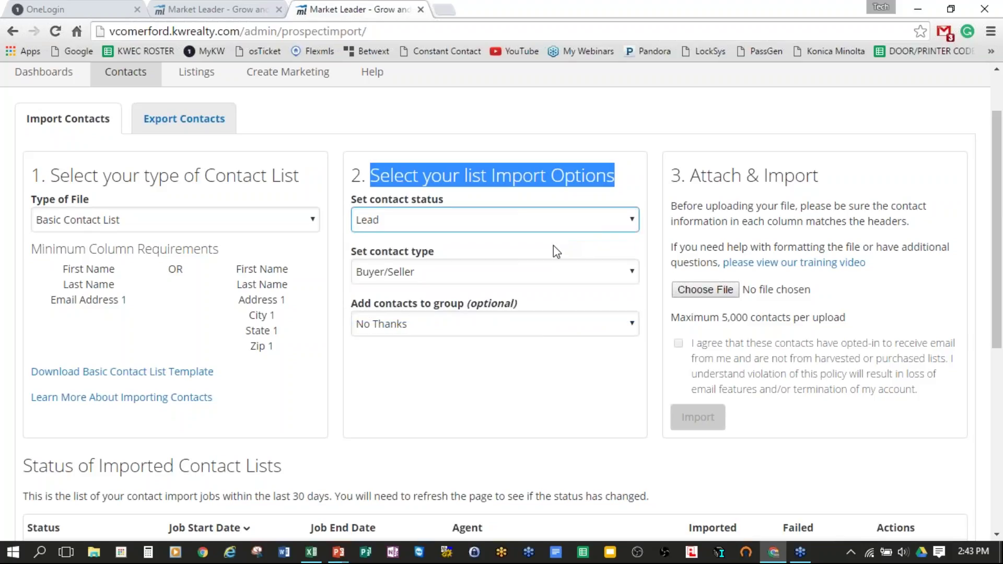
click(625, 271)
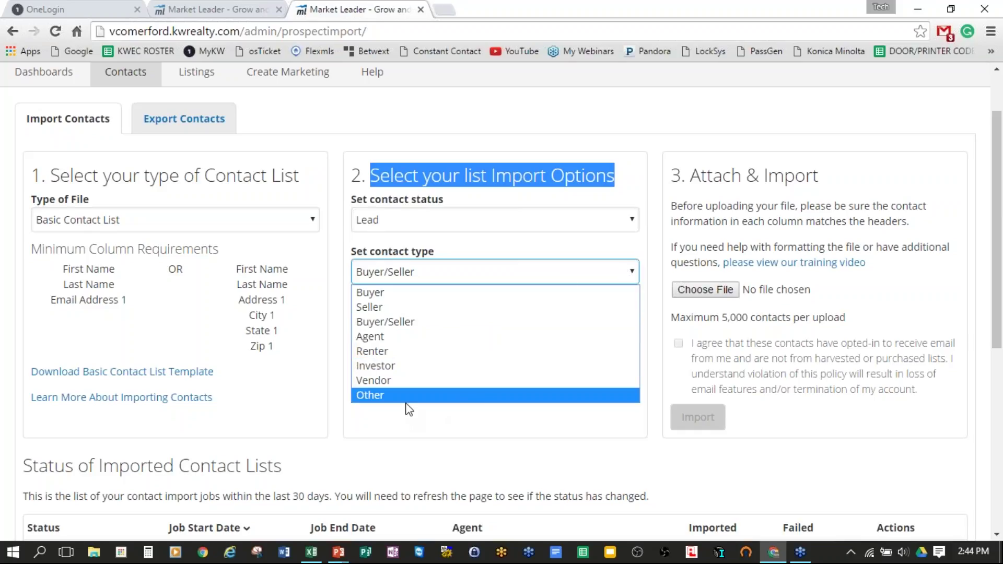
click(433, 324)
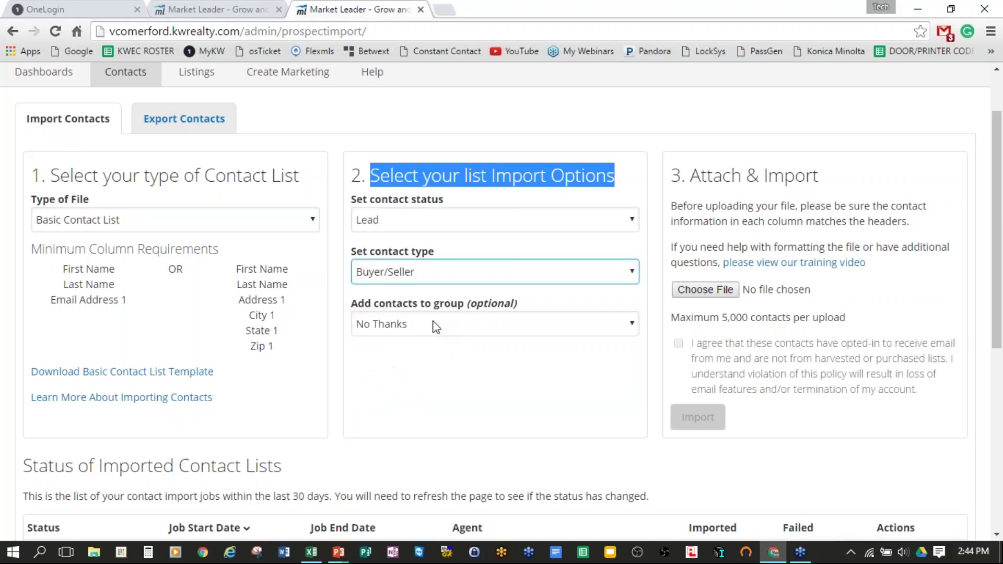
Step: Add the imported contacts to the TEST group
click(566, 328)
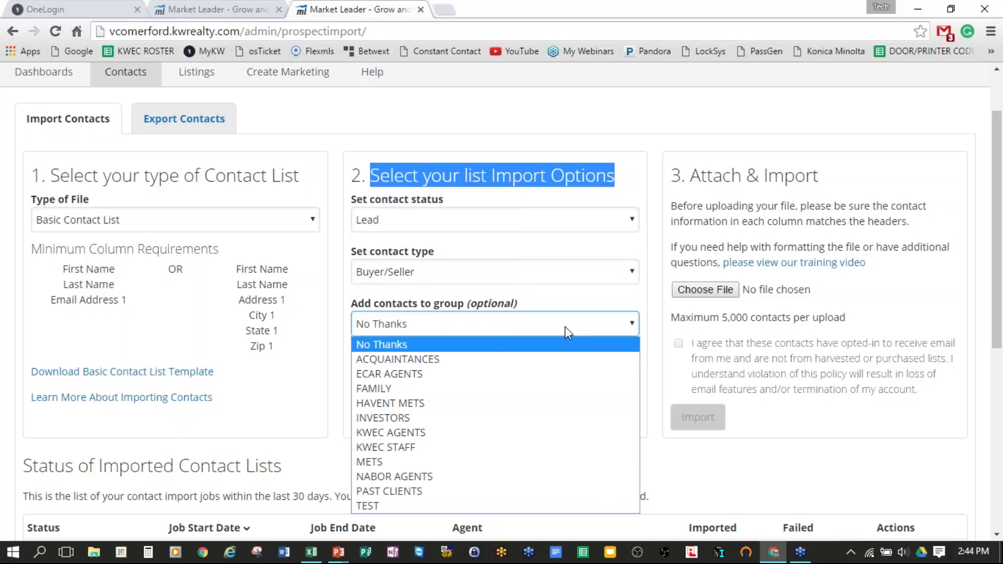
click(565, 328)
scroll(565, 327, down, 1)
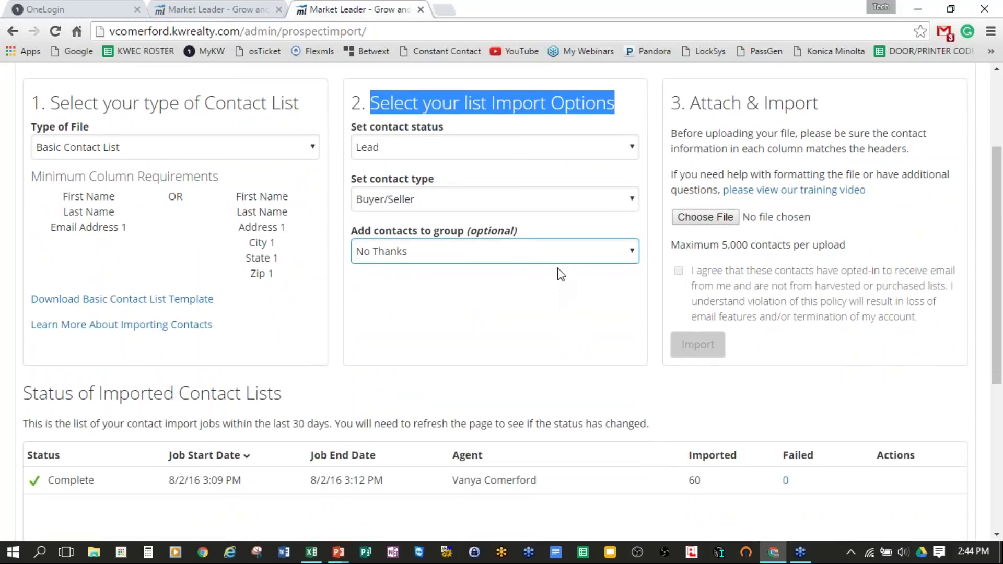
click(564, 252)
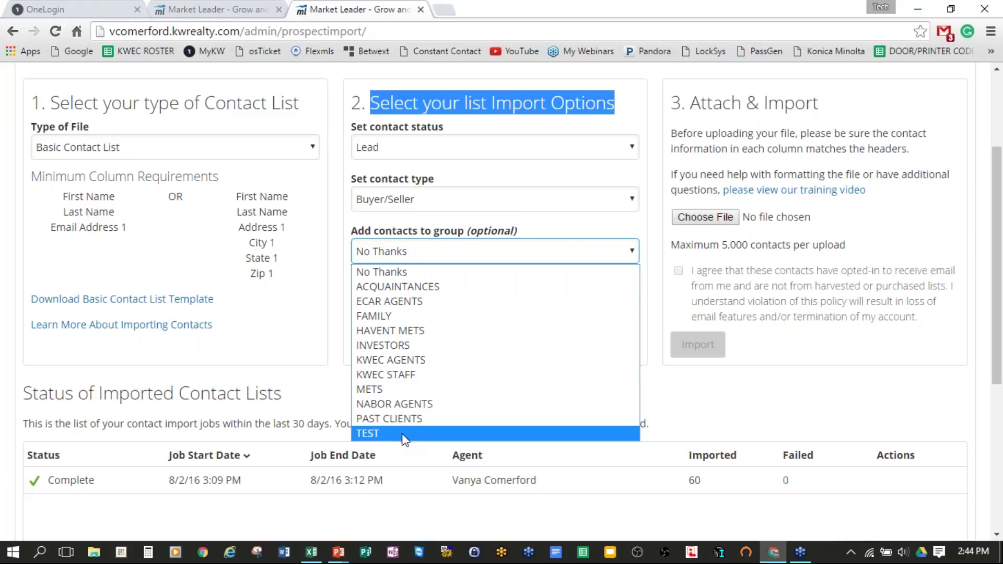
click(405, 434)
click(567, 361)
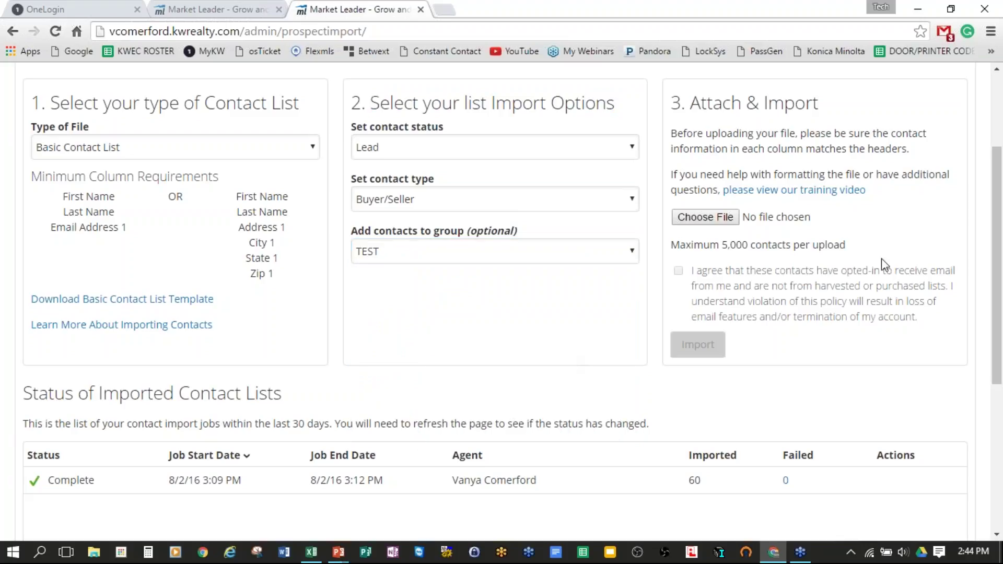
scroll(882, 264, up, 2)
drag(695, 178, 833, 173)
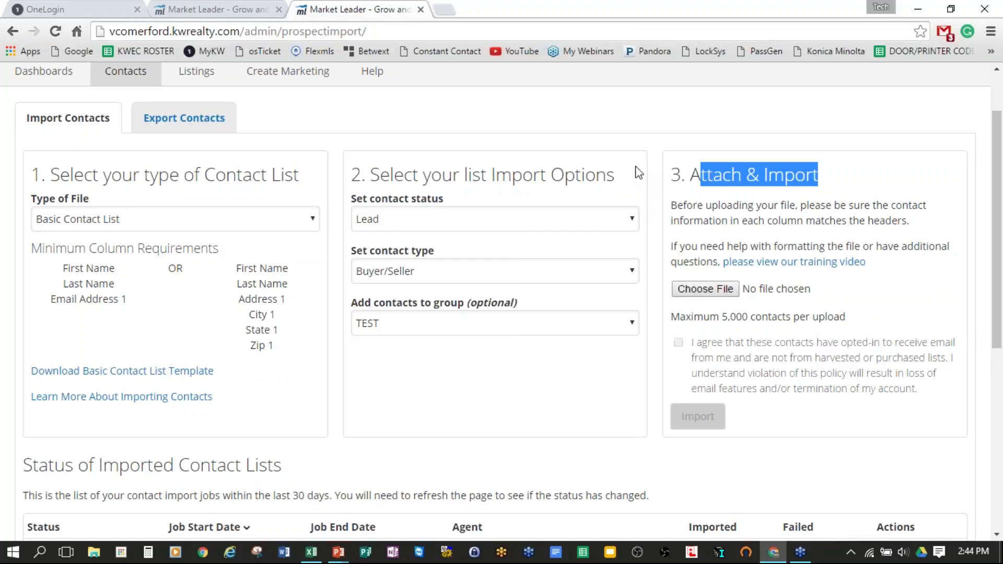
Step: In a new tab, search 'santa rosa county property appraiser' and open srcpa.org
click(445, 11)
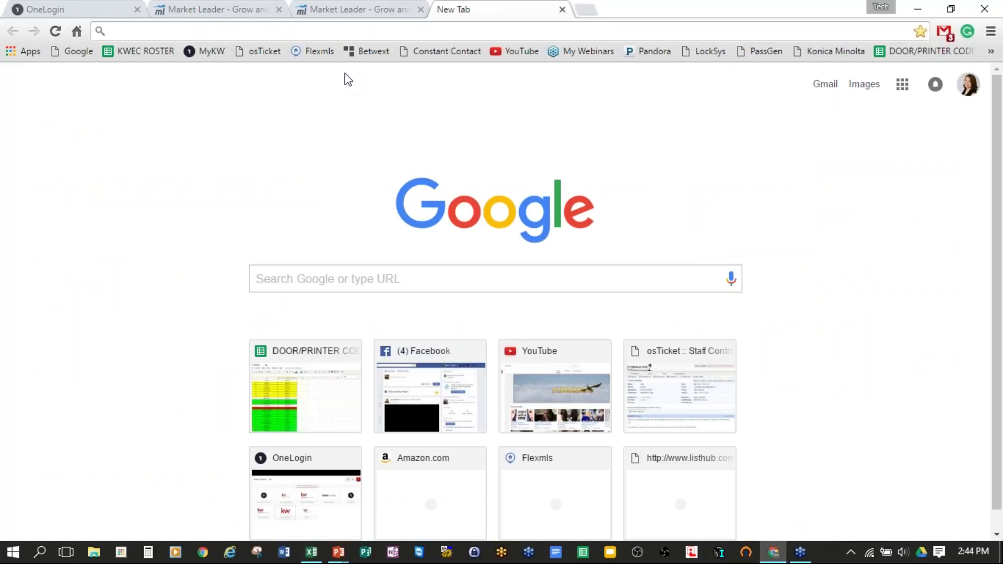
text(santa)
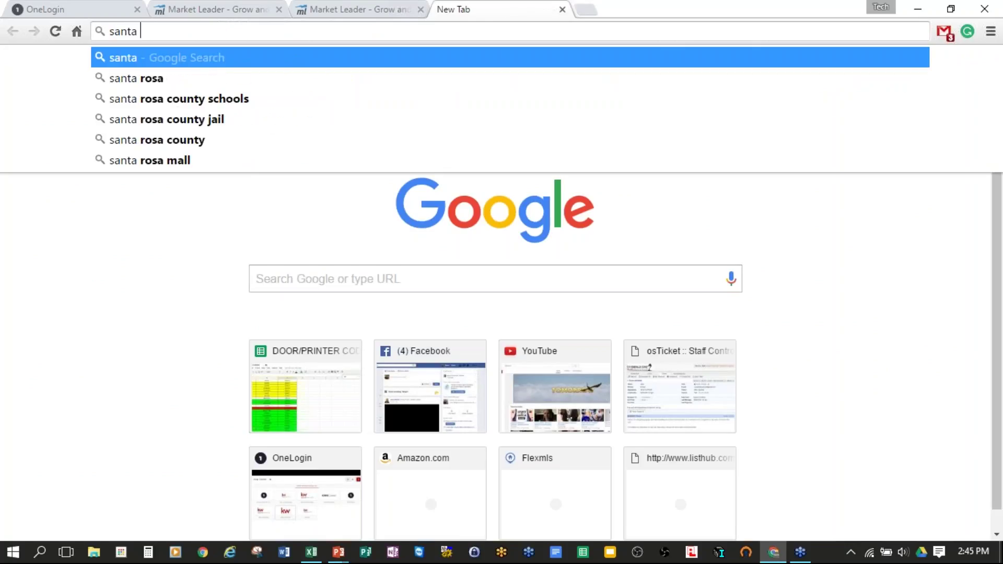
key(Down)
key(Down)
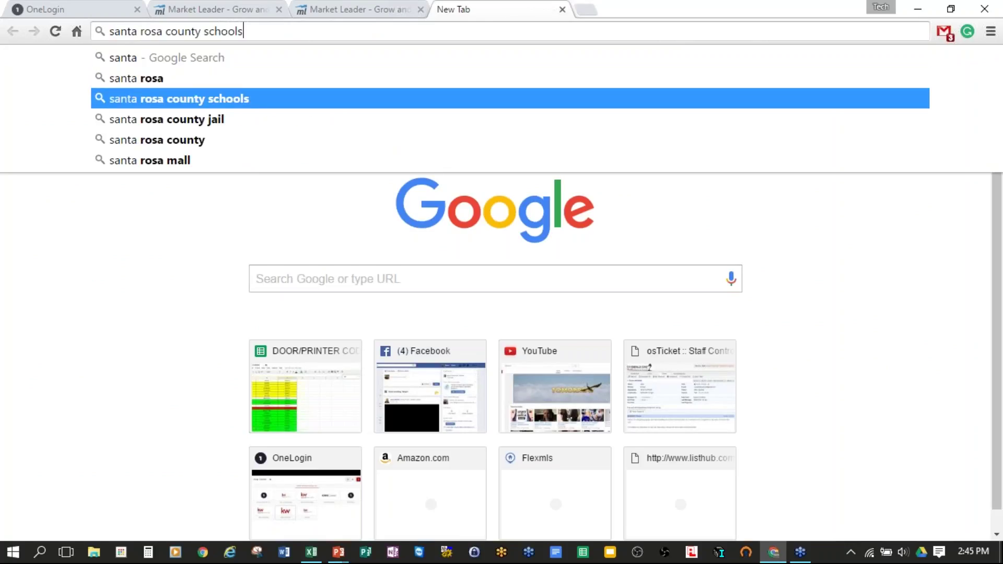
key(BackSpace)
key(BackSpace)
key(BackSpace)
key(BackSpace)
key(BackSpace)
key(BackSpace)
key(BackSpace)
key(BackSpace)
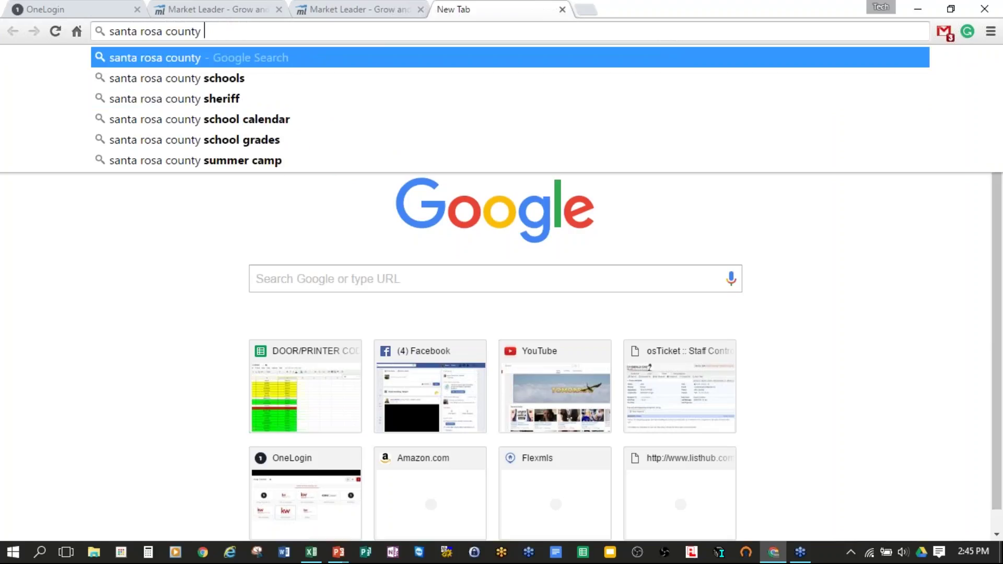
click(318, 139)
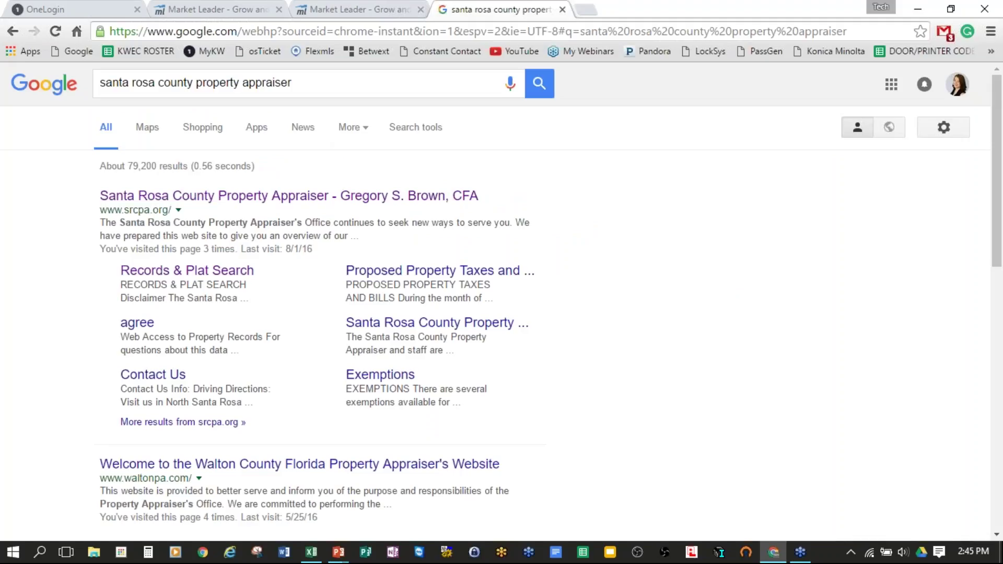
click(273, 197)
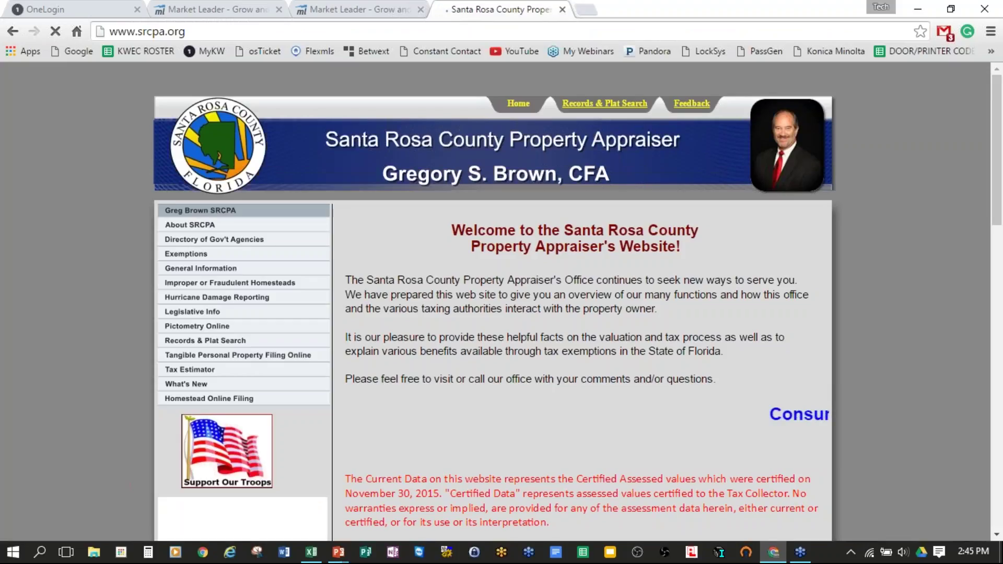
Step: Go to Records & Plat Search, accept the disclaimer, and choose Search by Subdivision Name
click(595, 104)
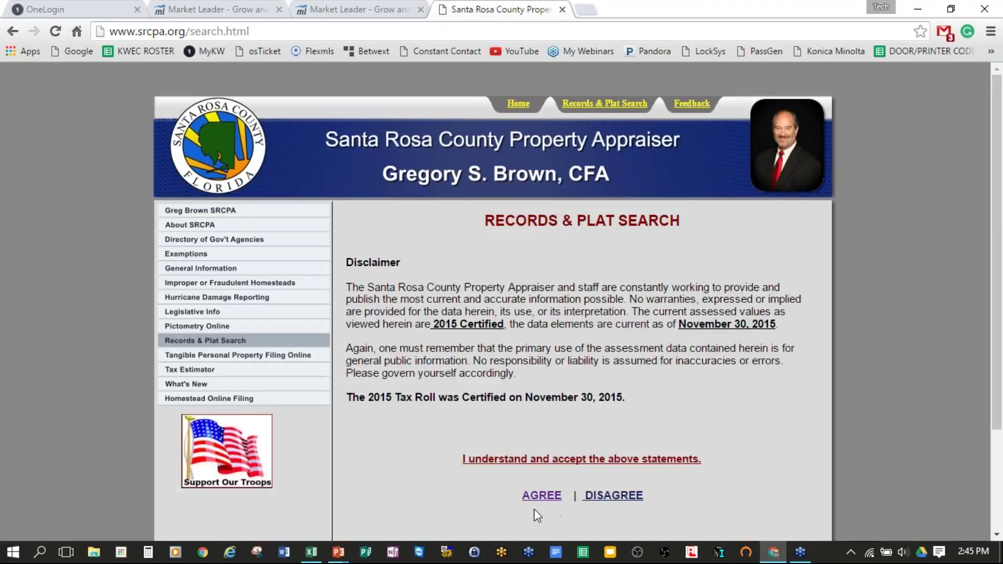
scroll(824, 423, down, 2)
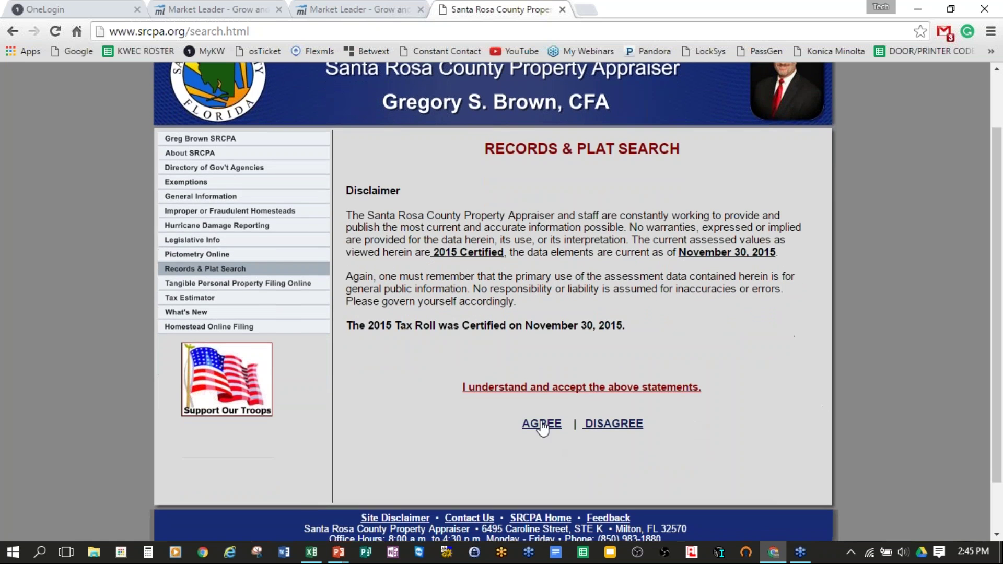
click(541, 425)
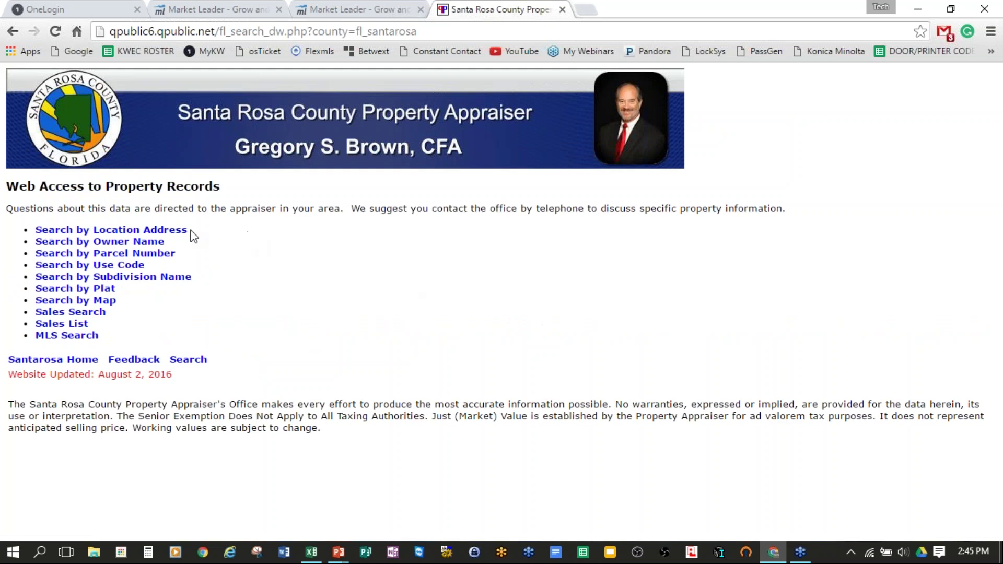
click(134, 280)
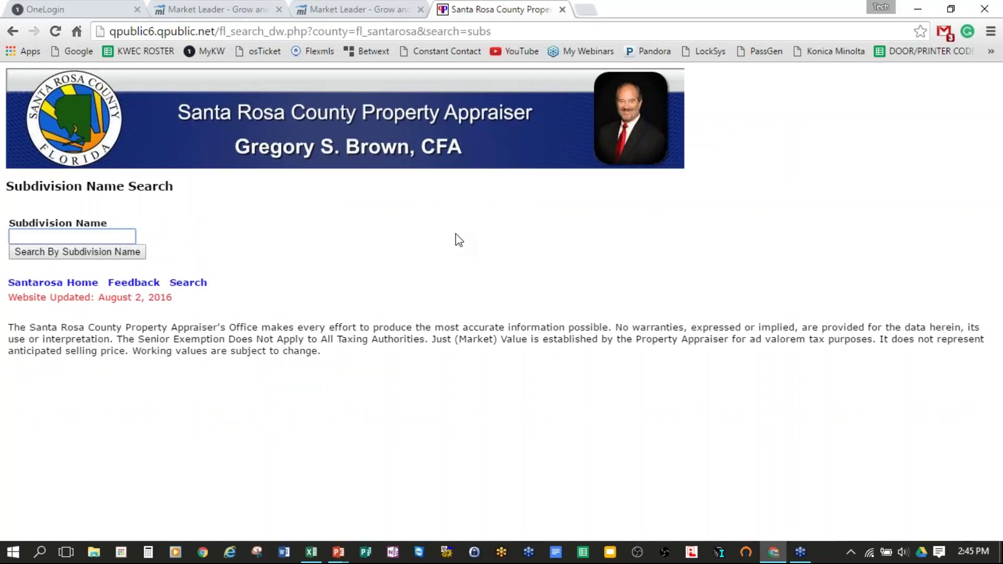
Step: Search subdivisions for 'reserve pointe' and open the parcel list for subdivision 3394
text(reserve pointe)
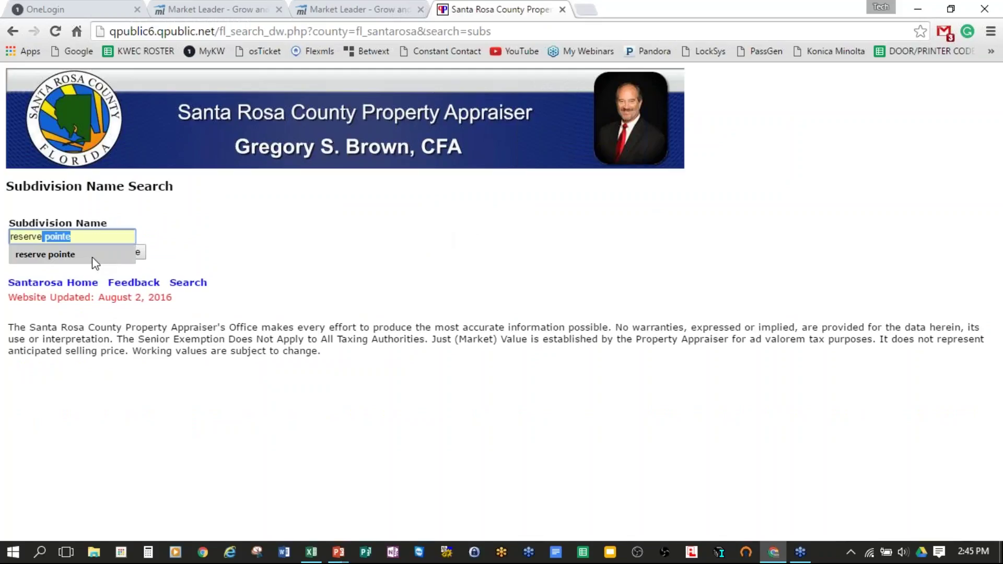
click(93, 259)
click(107, 253)
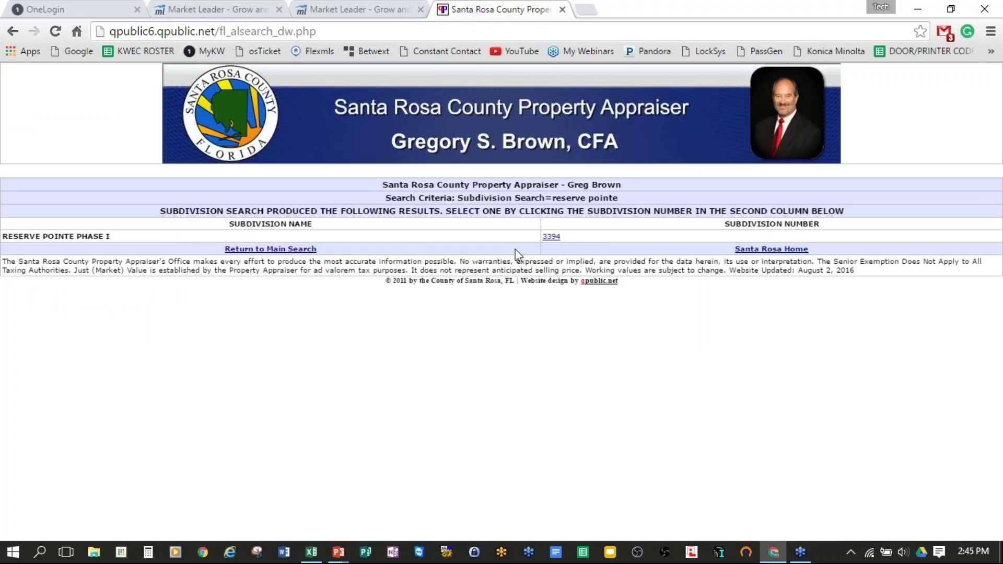
click(551, 236)
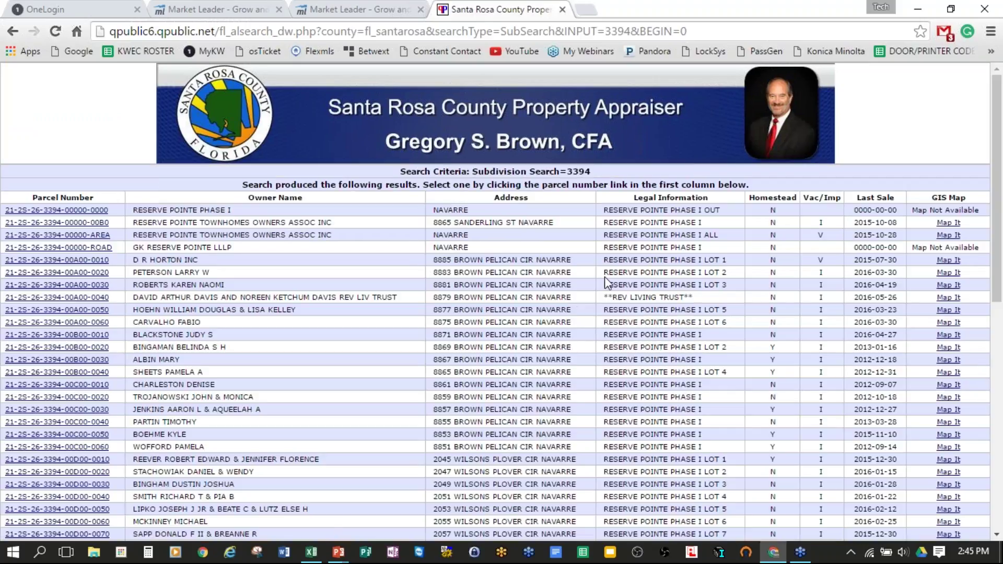
scroll(604, 277, down, 3)
scroll(608, 285, down, 6)
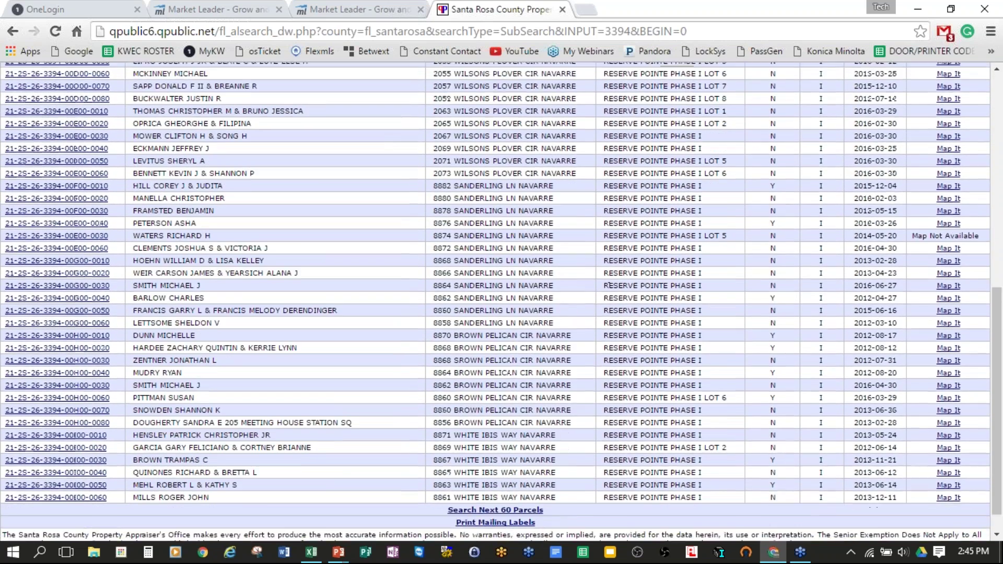
scroll(609, 285, down, 1)
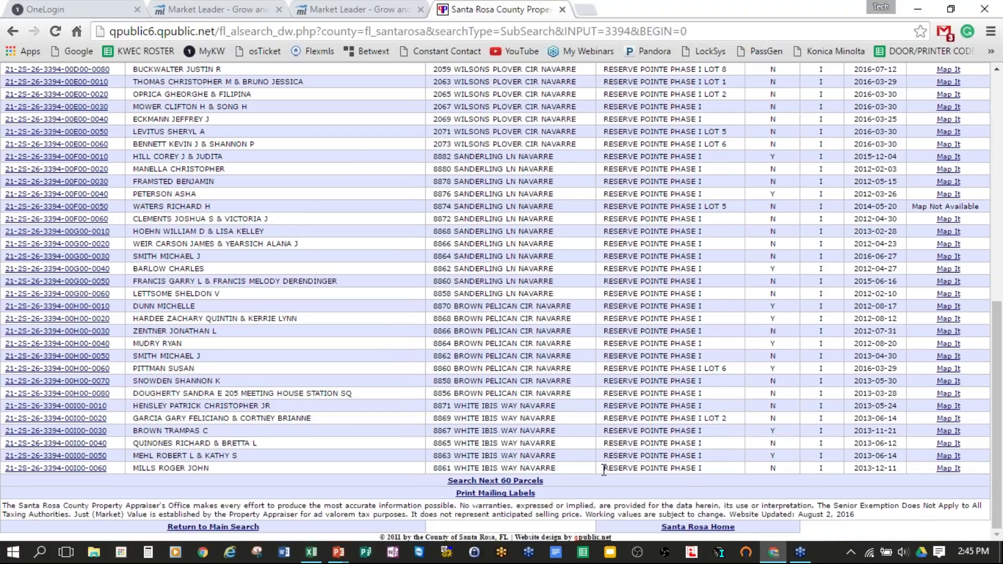
scroll(604, 470, up, 9)
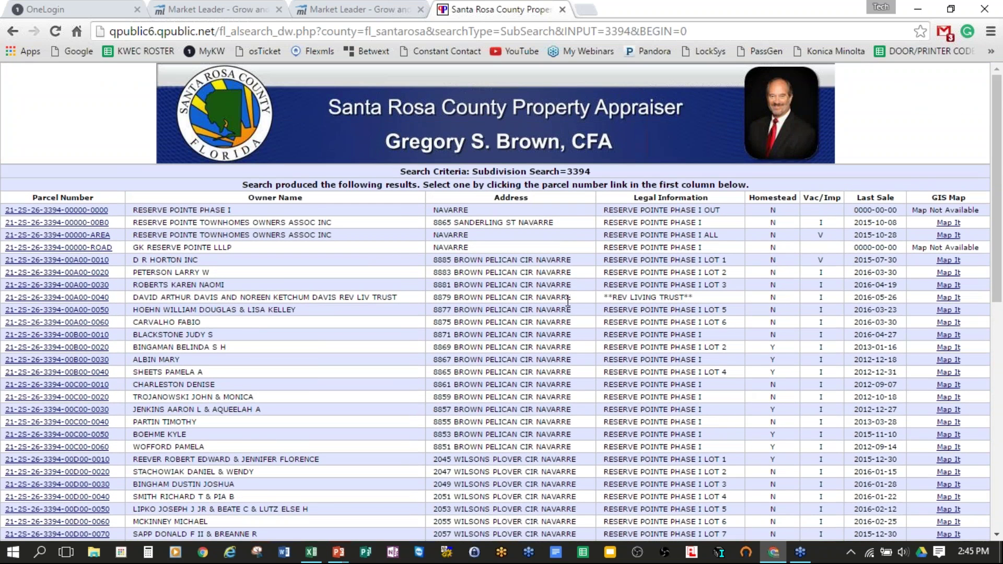
scroll(597, 299, down, 4)
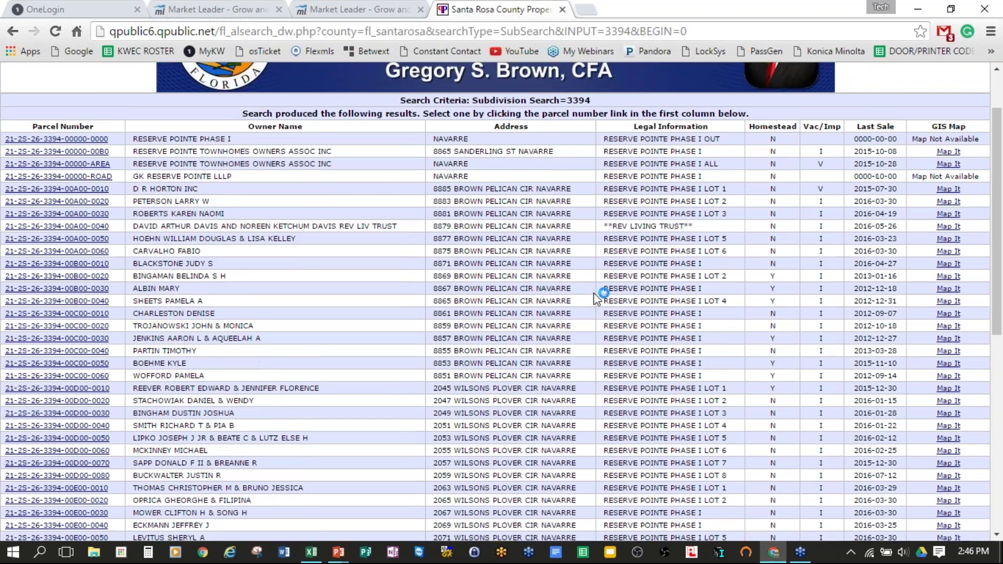
scroll(585, 291, down, 5)
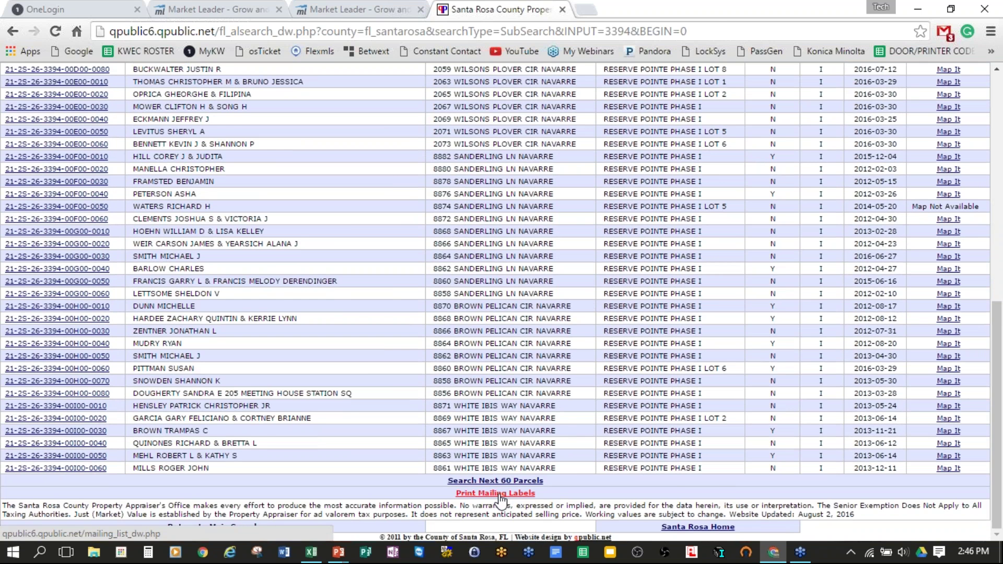
Step: Export the parcel results to Excel as results (1).xls and open it despite the format warning
click(497, 494)
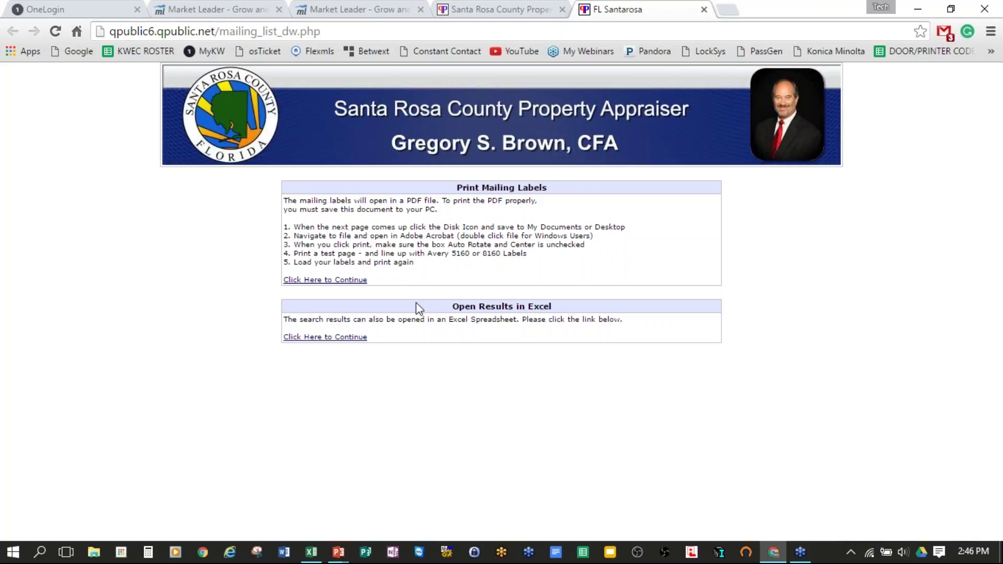
click(341, 338)
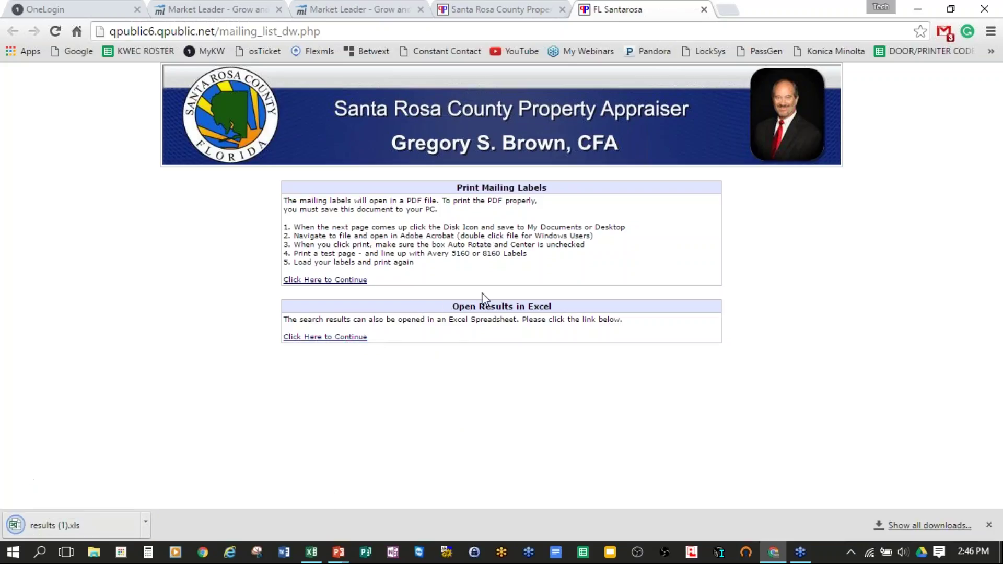
click(71, 530)
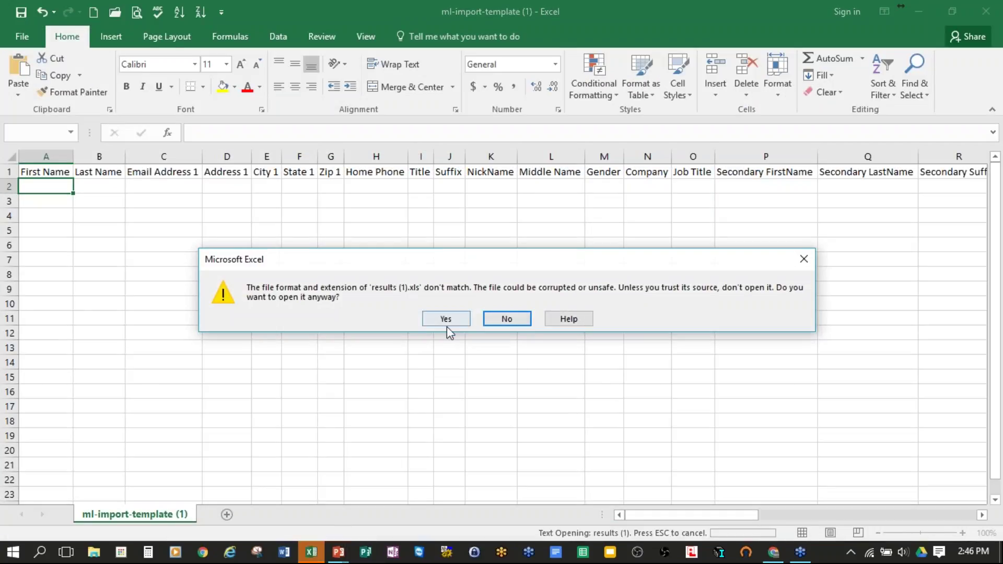
click(464, 319)
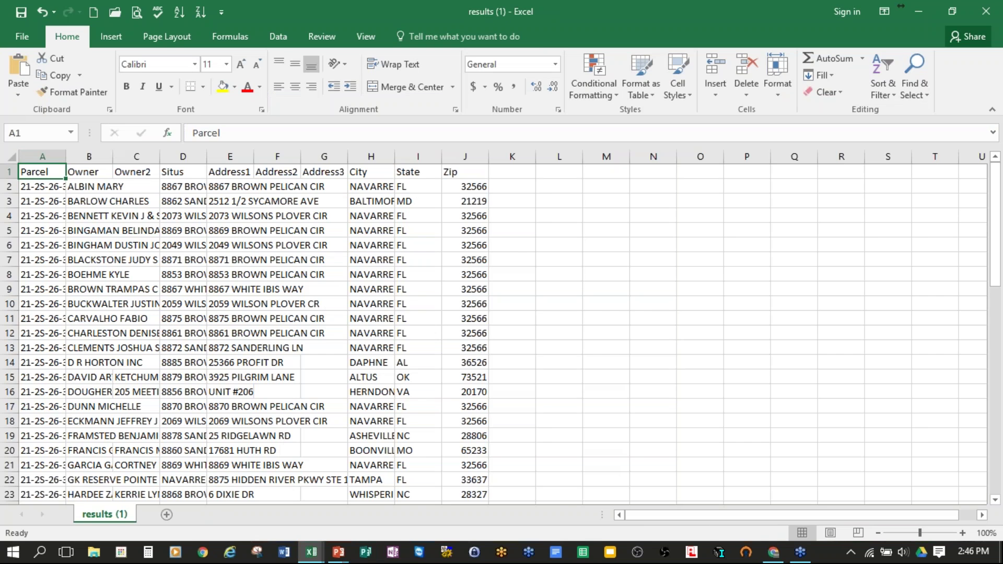
Step: Autofit all columns of the results sheet and review the owner and address data
click(12, 157)
double_click(66, 156)
drag(273, 183, 279, 479)
drag(567, 185, 593, 497)
scroll(815, 394, up, 2)
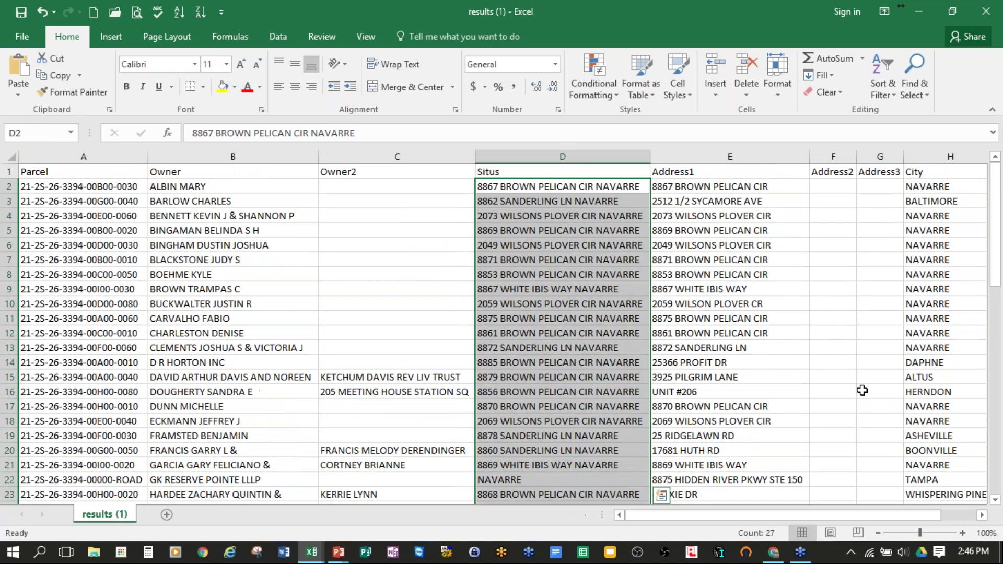
drag(728, 186, 907, 314)
scroll(888, 313, up, 13)
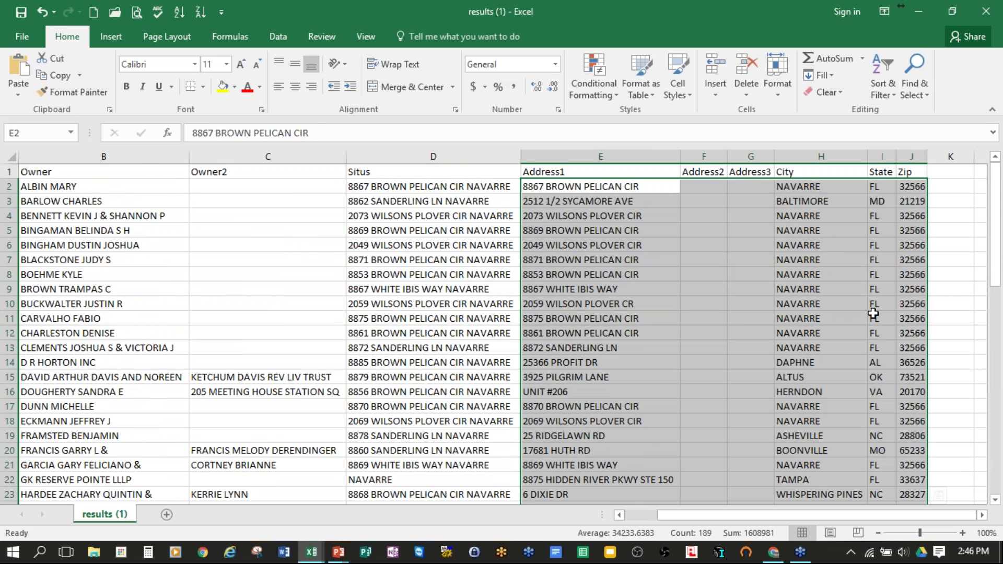
click(463, 191)
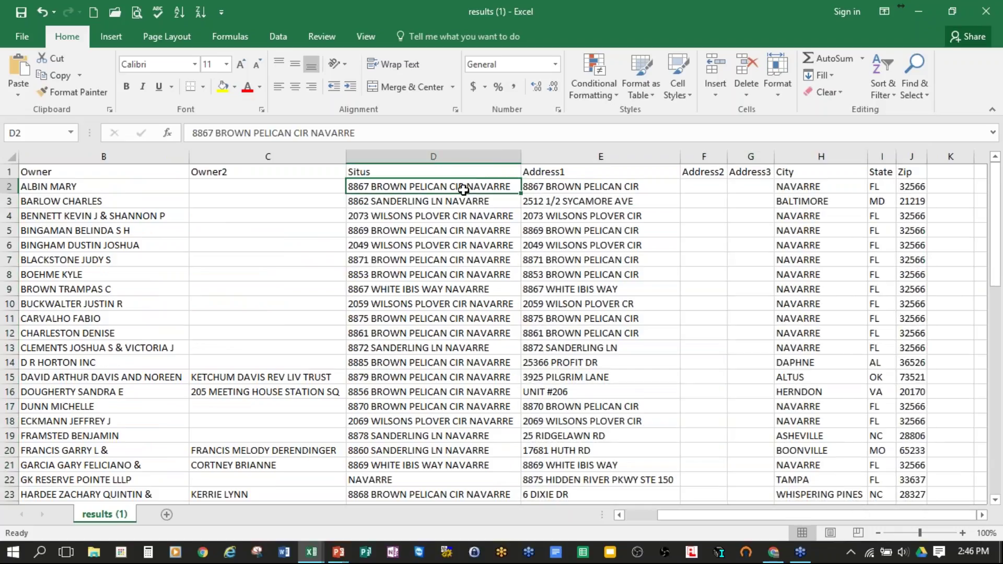
click(467, 200)
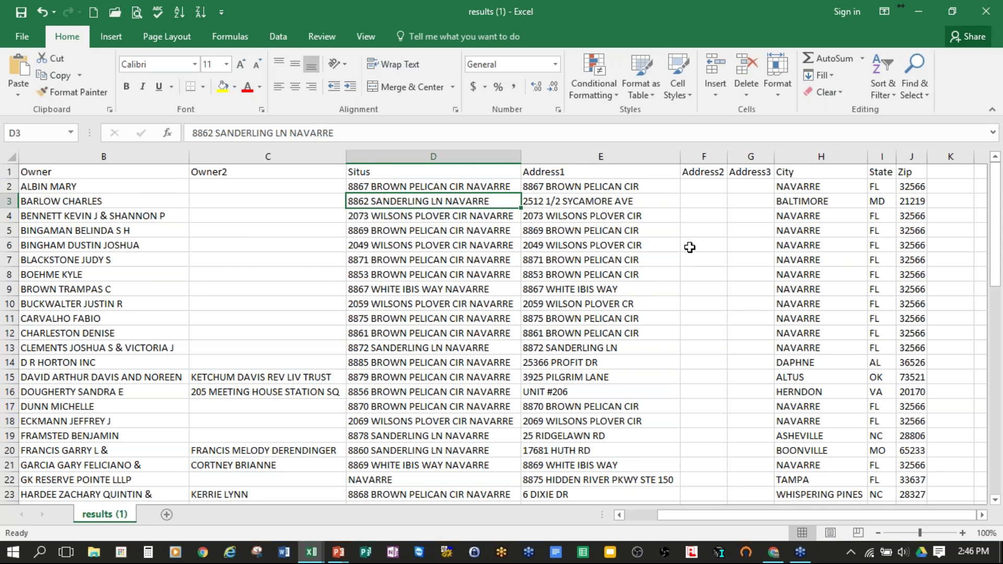
scroll(700, 259, down, 12)
scroll(719, 268, down, 5)
scroll(731, 277, up, 17)
click(708, 200)
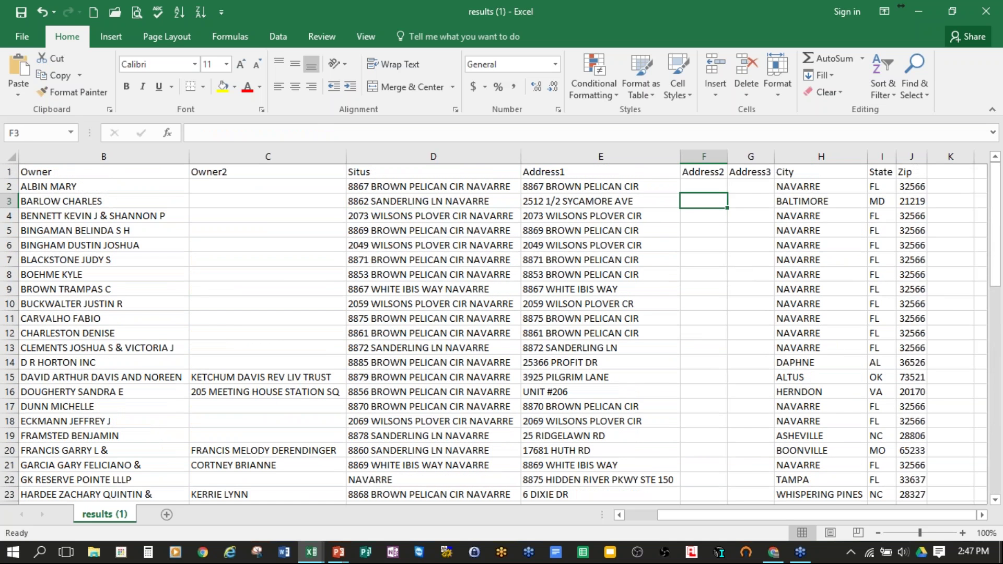
Step: Delete the Address2 and Address3 columns
drag(698, 156, 748, 157)
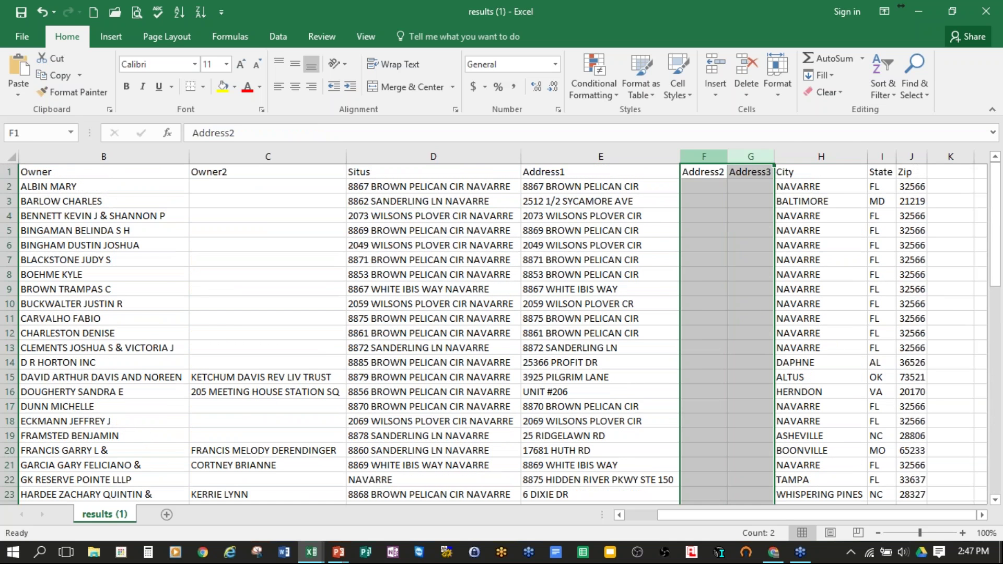
right_click(704, 154)
click(742, 276)
click(888, 244)
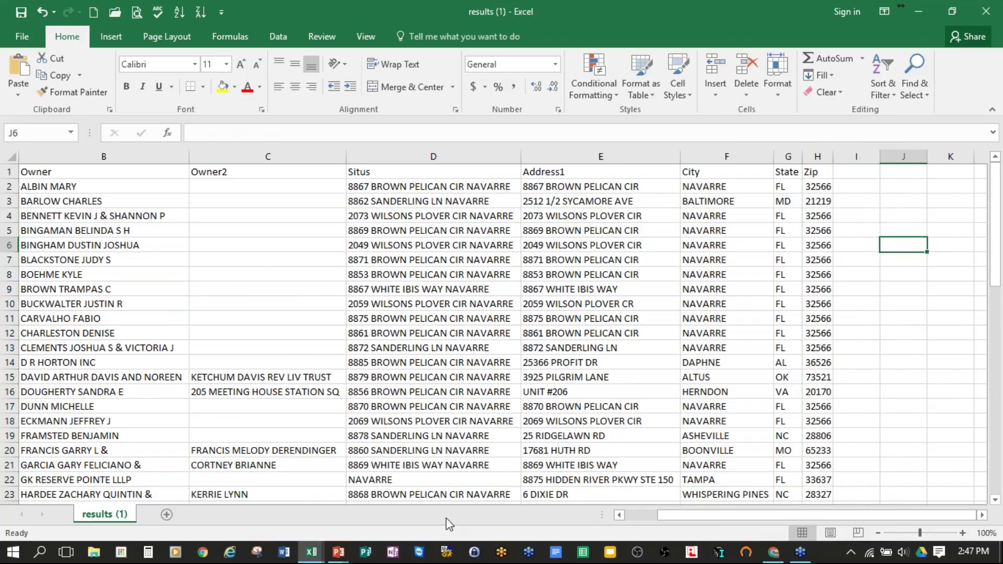
drag(697, 519, 648, 519)
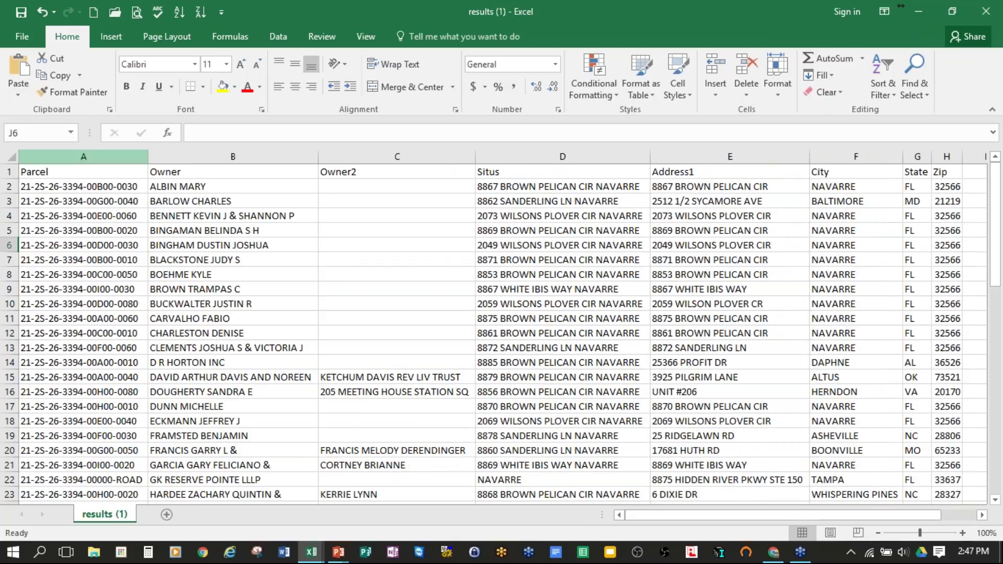
Step: Delete the Parcel column so Owner is column A
click(90, 152)
right_click(91, 154)
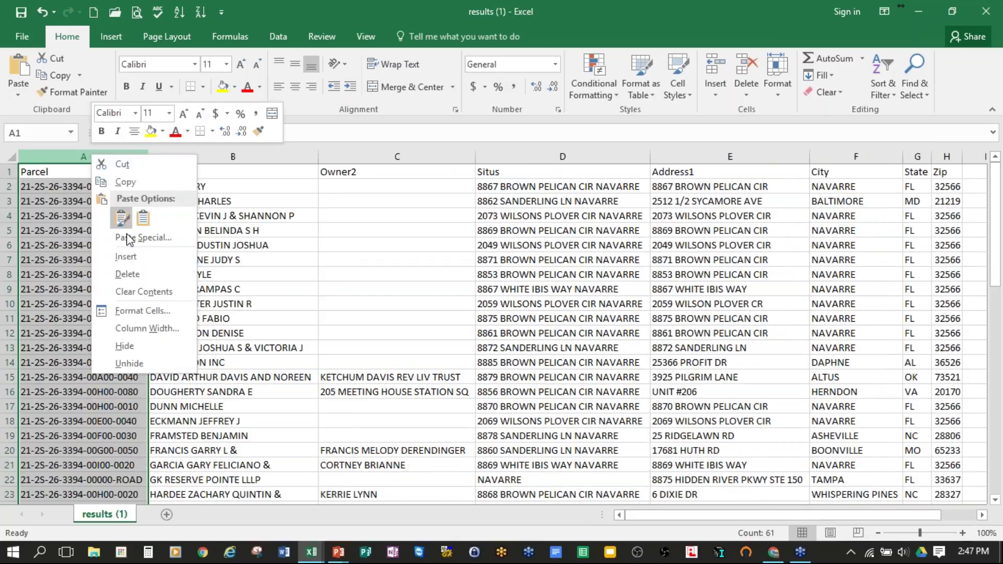
click(131, 275)
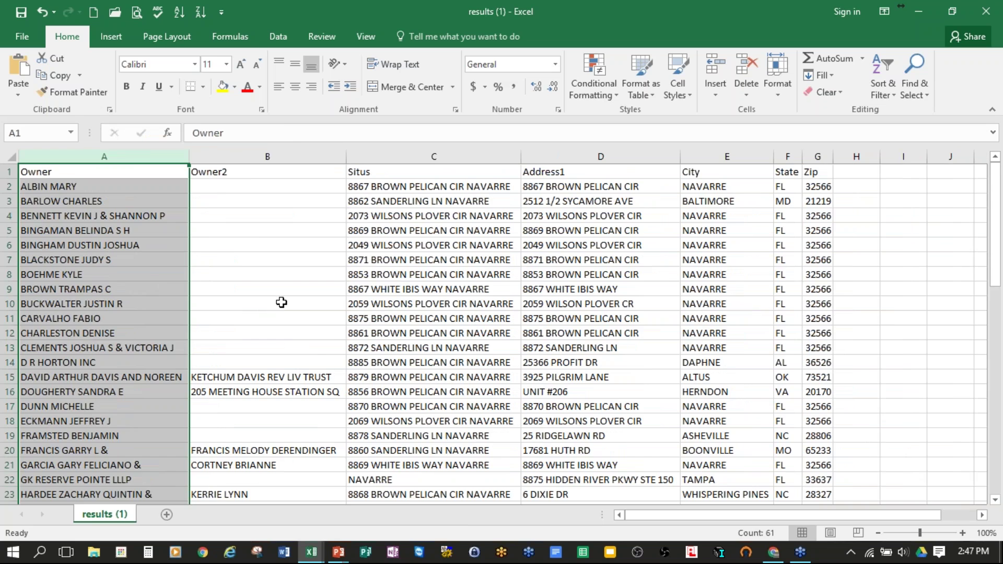
click(277, 302)
Step: Move the row 20 co-owner from B20 into A20 after the '&'
scroll(241, 267, down, 8)
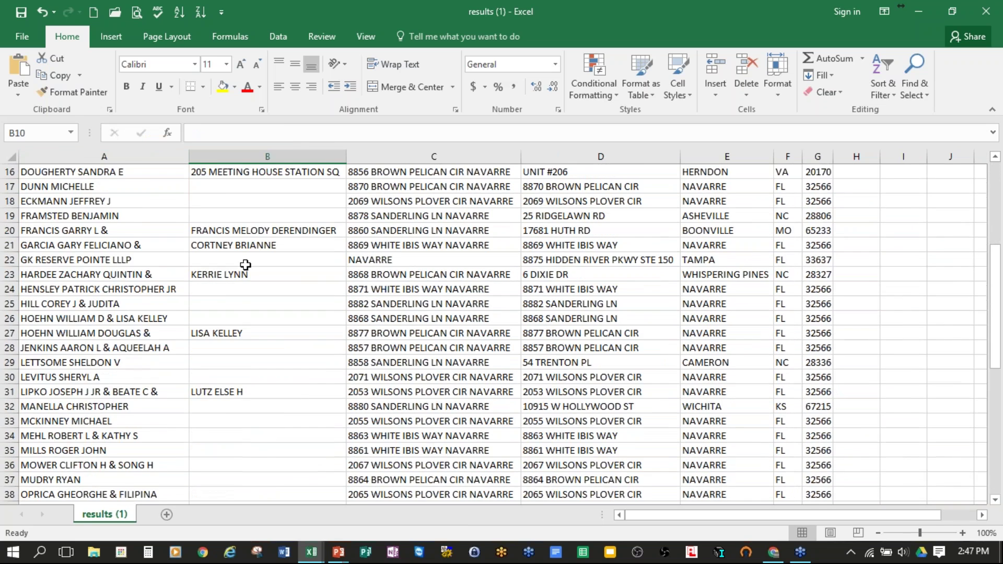
scroll(255, 261, down, 8)
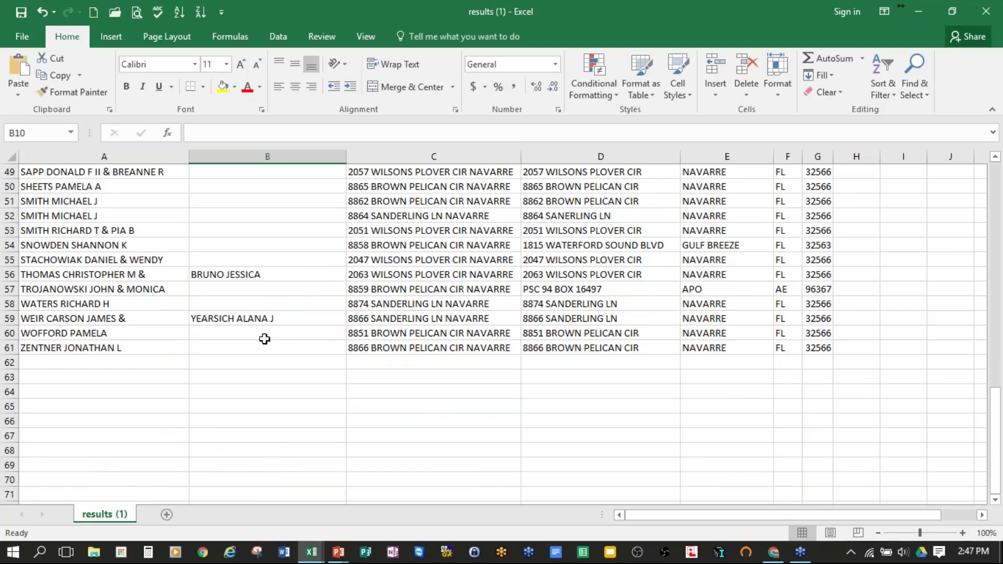
click(236, 275)
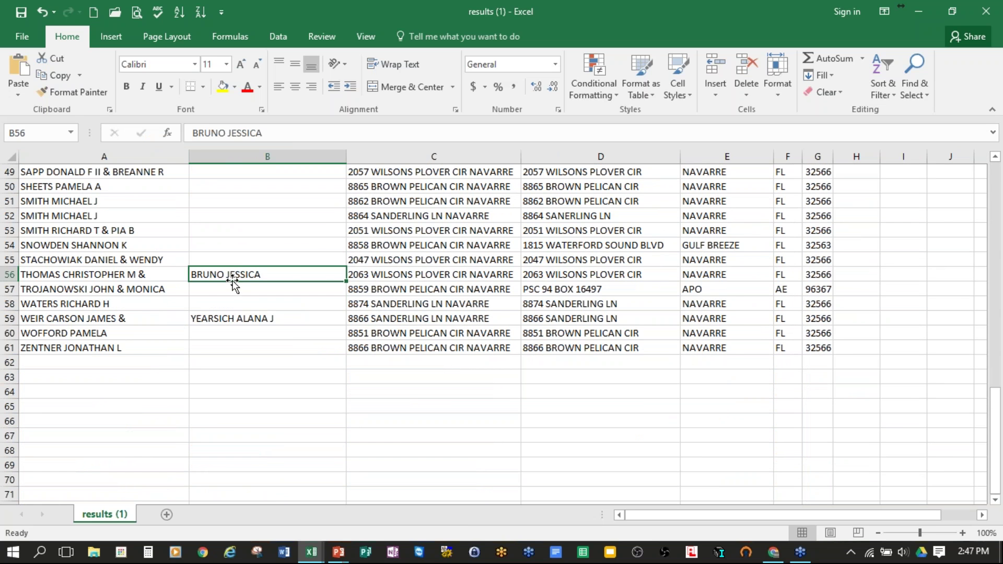
scroll(293, 275, up, 16)
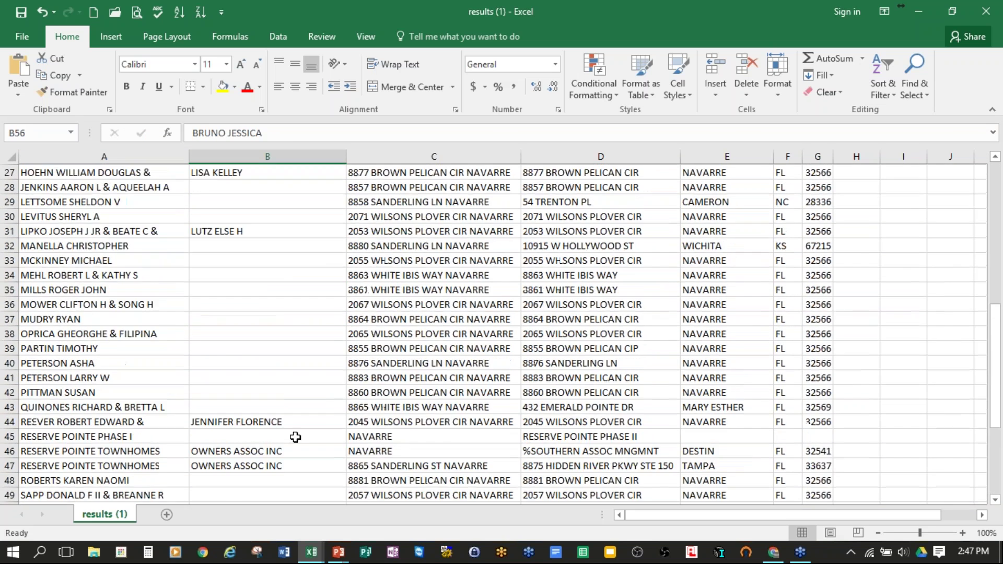
scroll(261, 362, down, 1)
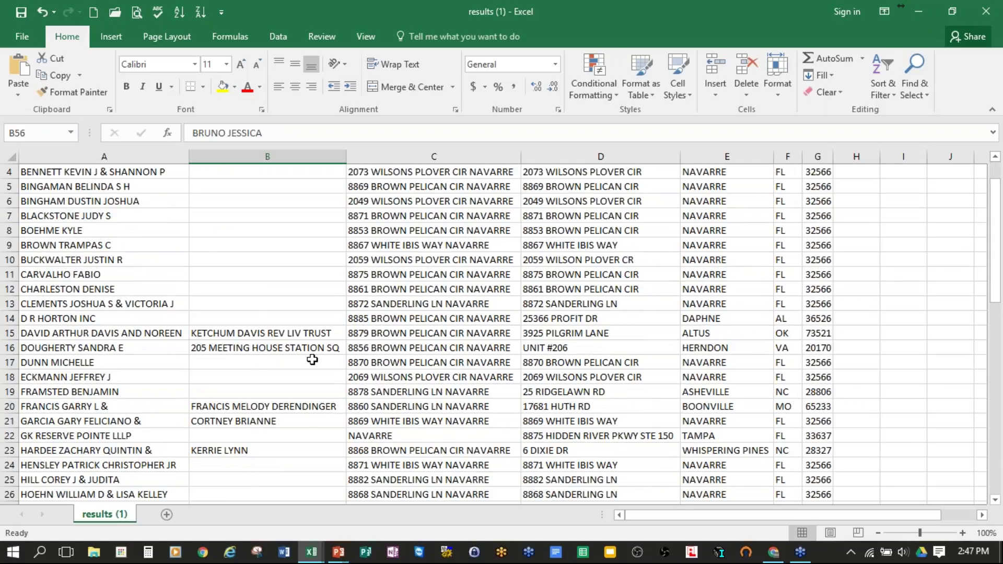
click(290, 349)
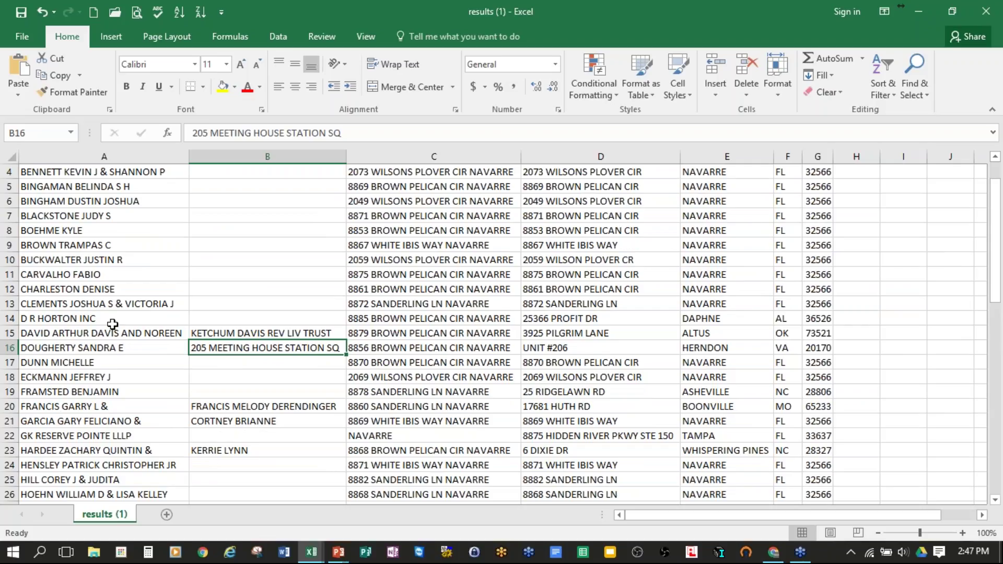
click(226, 408)
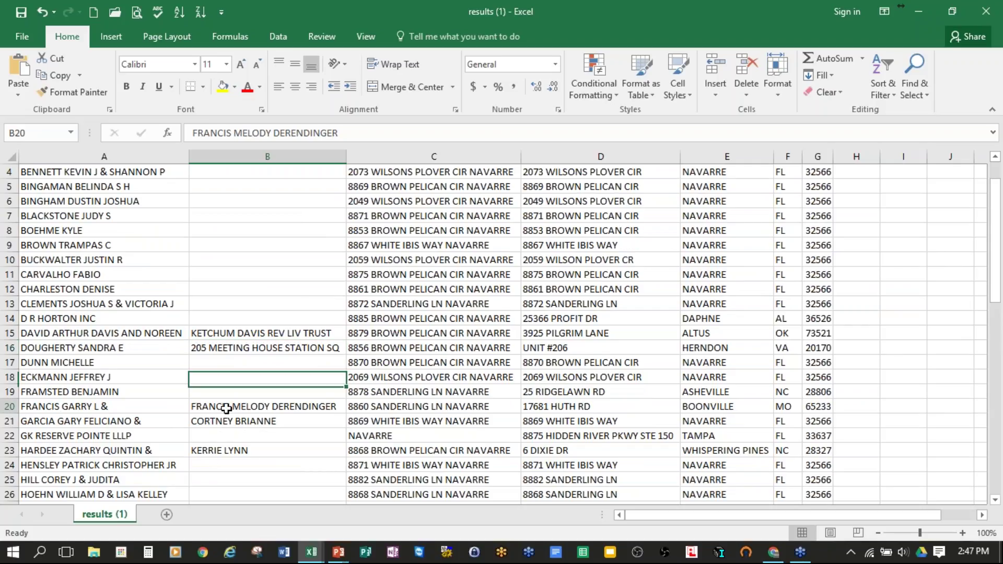
drag(341, 133, 192, 132)
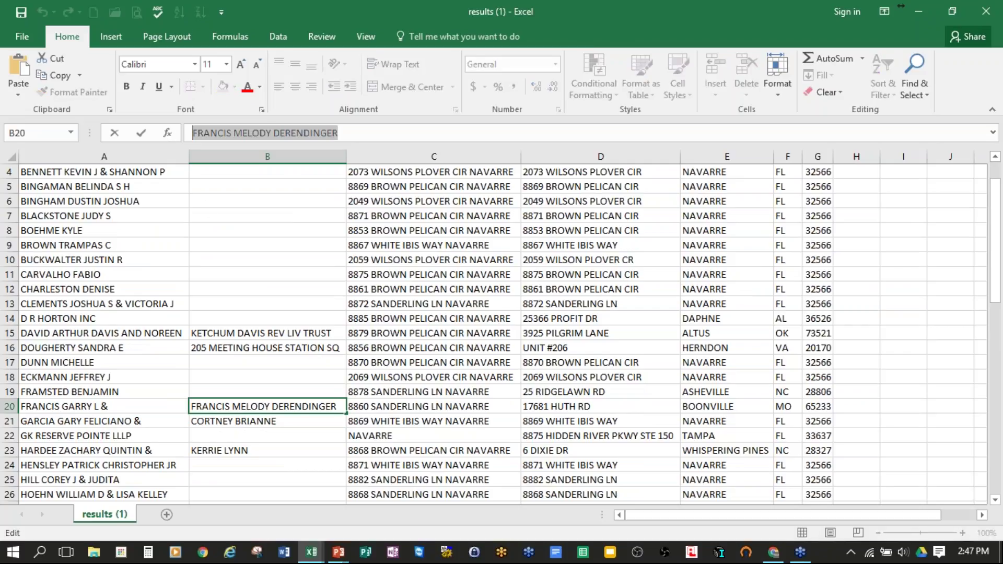
key(ctrl+x)
double_click(138, 409)
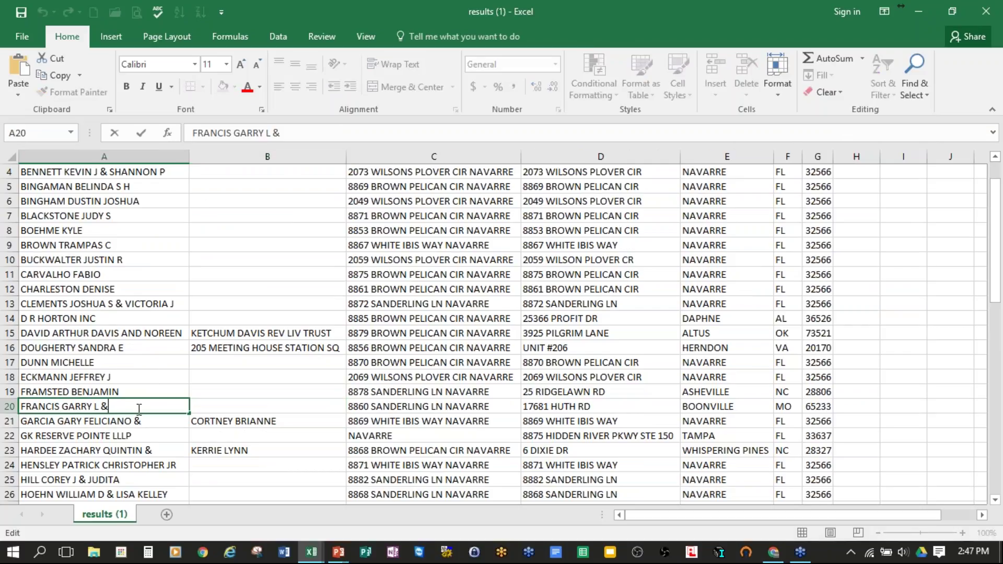
key(ctrl+v)
Step: Move B21's co-owner into A21 and autofit column A
double_click(264, 421)
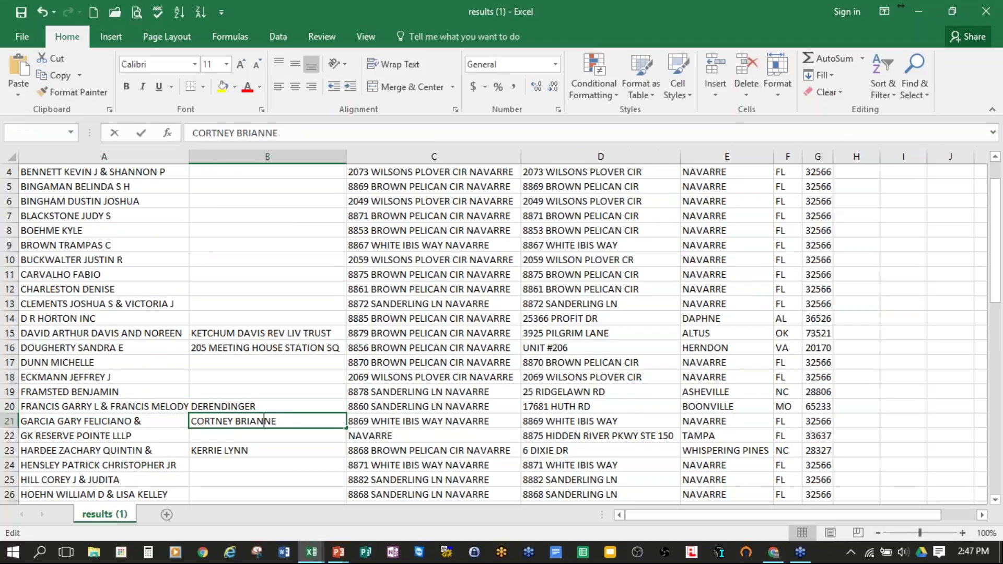
drag(286, 420, 194, 422)
key(ctrl+x)
double_click(163, 422)
key(ctrl+v)
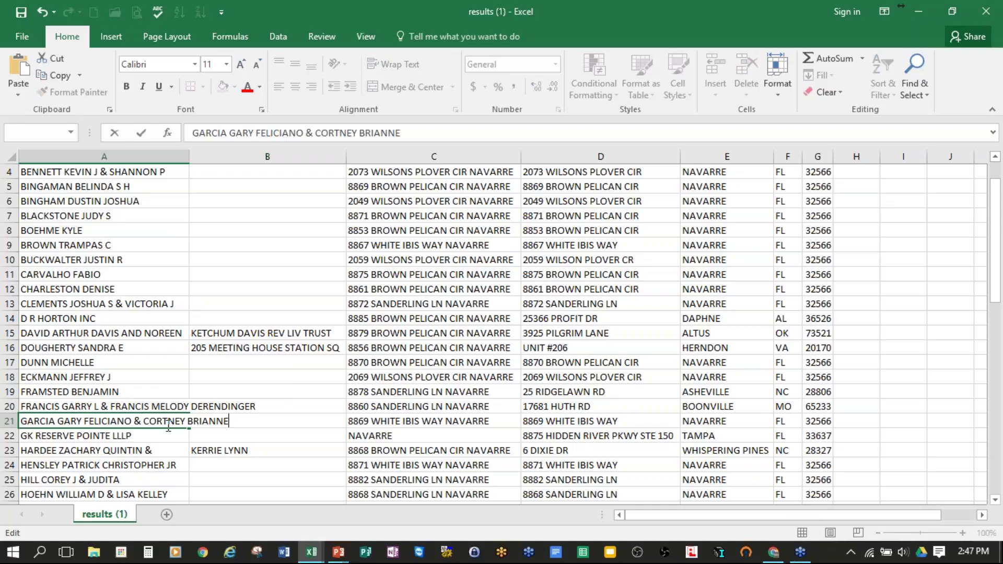
click(287, 431)
double_click(189, 156)
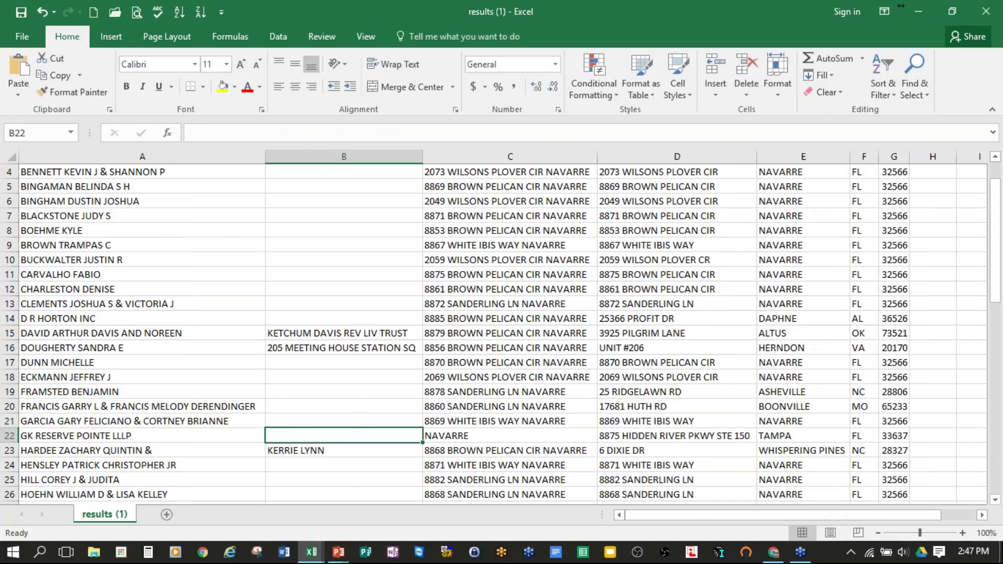
Step: Clear B23's co-owner and type that name after the '&' in A23
click(320, 448)
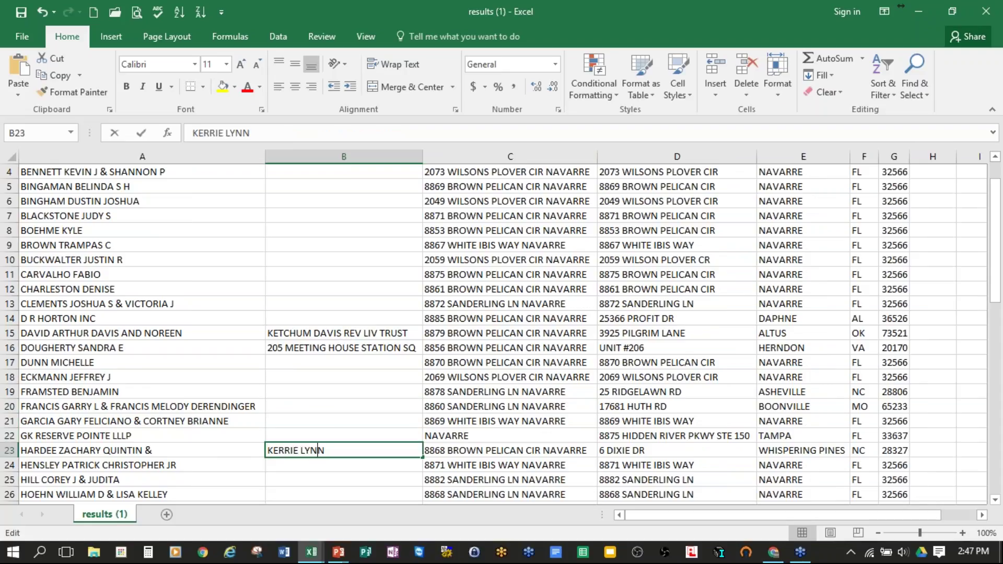
double_click(320, 449)
drag(337, 449, 253, 449)
key(BackSpace)
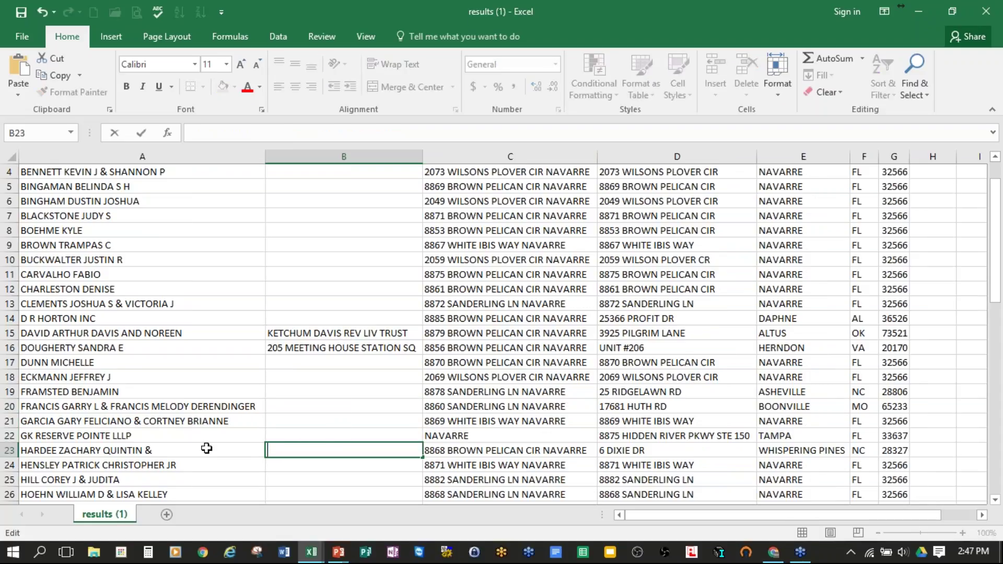
click(204, 451)
double_click(205, 451)
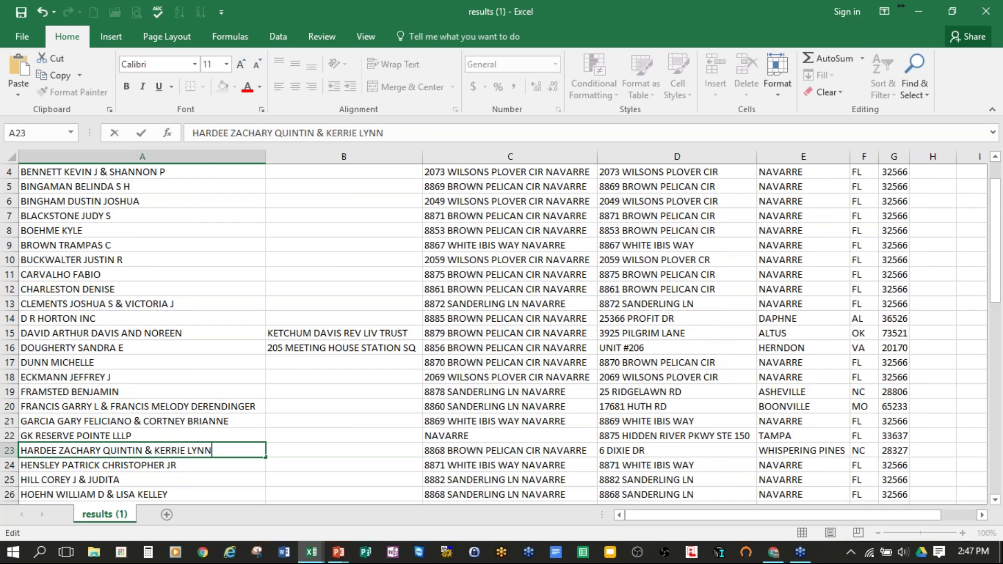
Step: Move the row 27 co-owner from B27 into A27
scroll(365, 412, down, 3)
click(307, 377)
double_click(307, 377)
drag(334, 378, 257, 377)
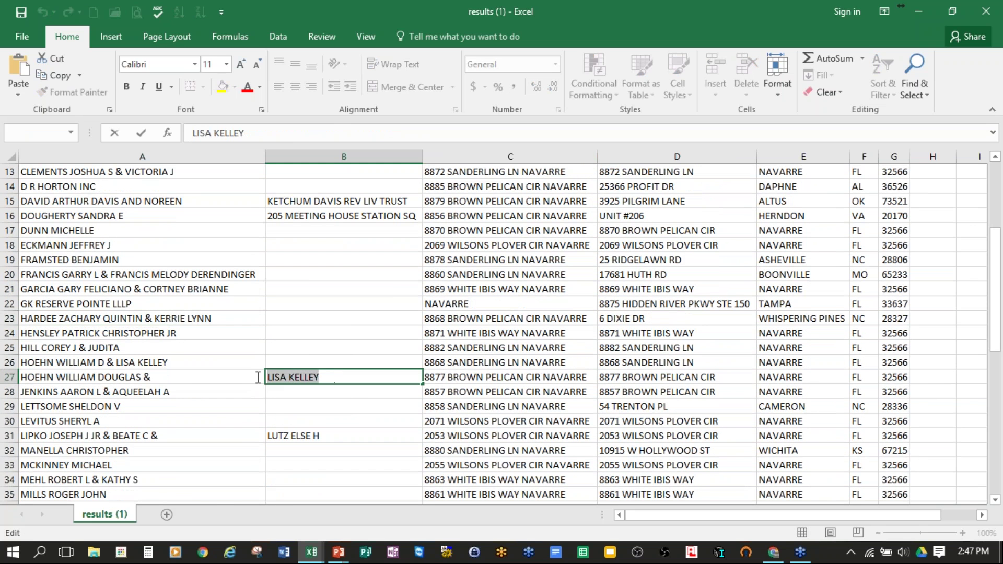
key(BackSpace)
click(233, 381)
double_click(234, 382)
key(ctrl+v)
click(309, 433)
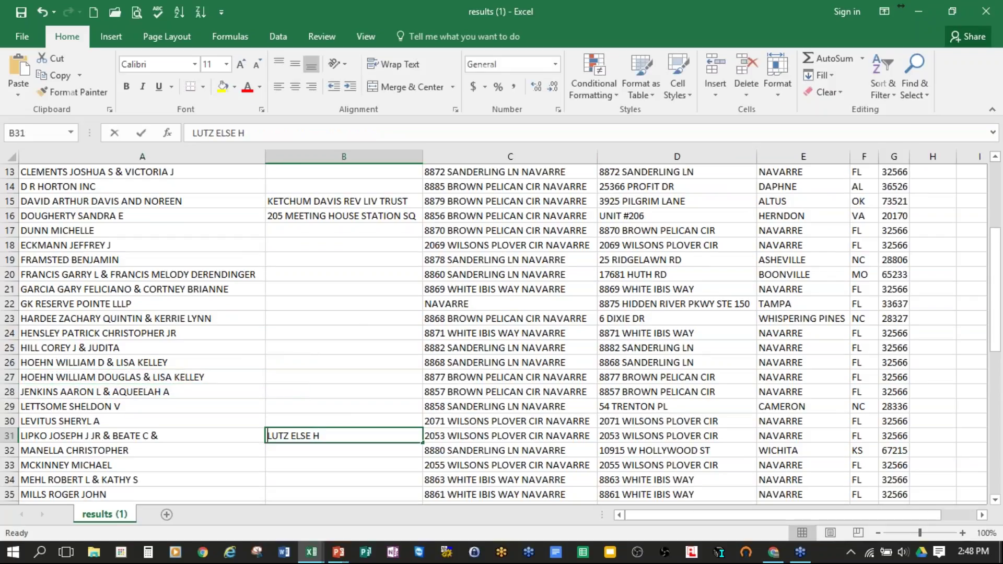
Step: Move the row 31 co-owner from B31 into A31
double_click(320, 436)
drag(320, 435, 264, 436)
key(ctrl+x)
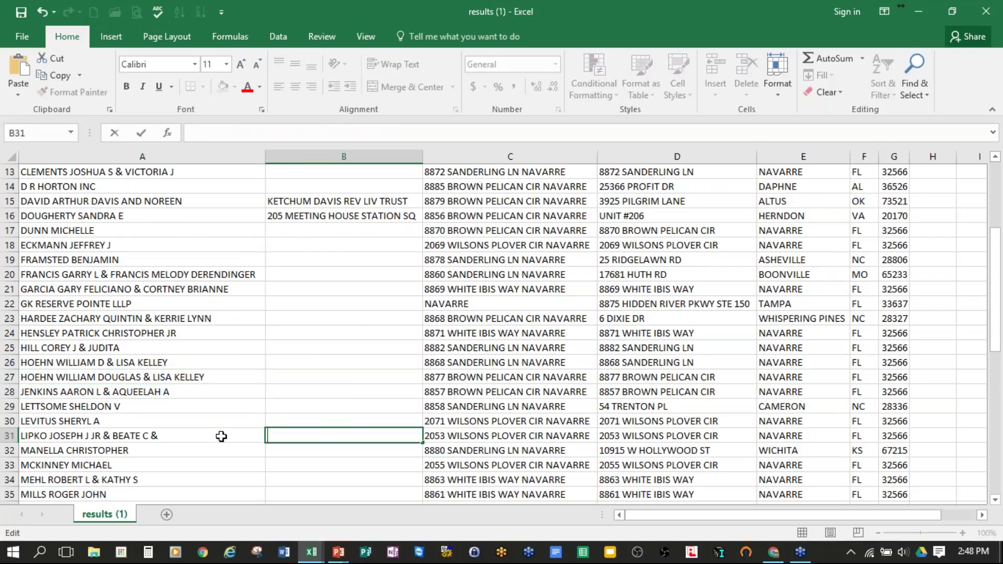
click(220, 434)
double_click(222, 436)
key(ctrl+v)
click(375, 421)
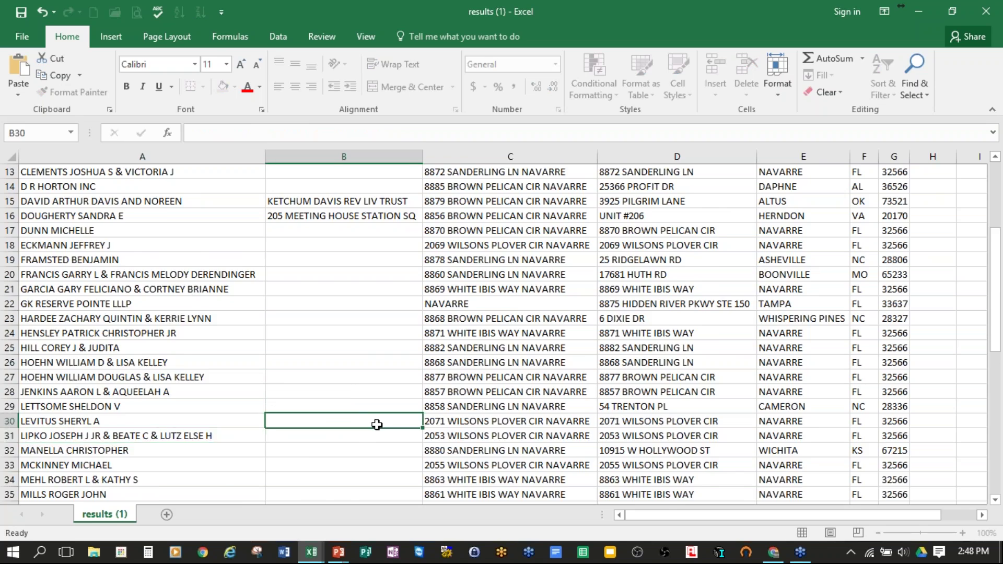
Step: Delete the emptied Owner2 column
scroll(374, 422, down, 6)
scroll(374, 422, down, 6)
scroll(378, 418, up, 7)
scroll(381, 408, up, 9)
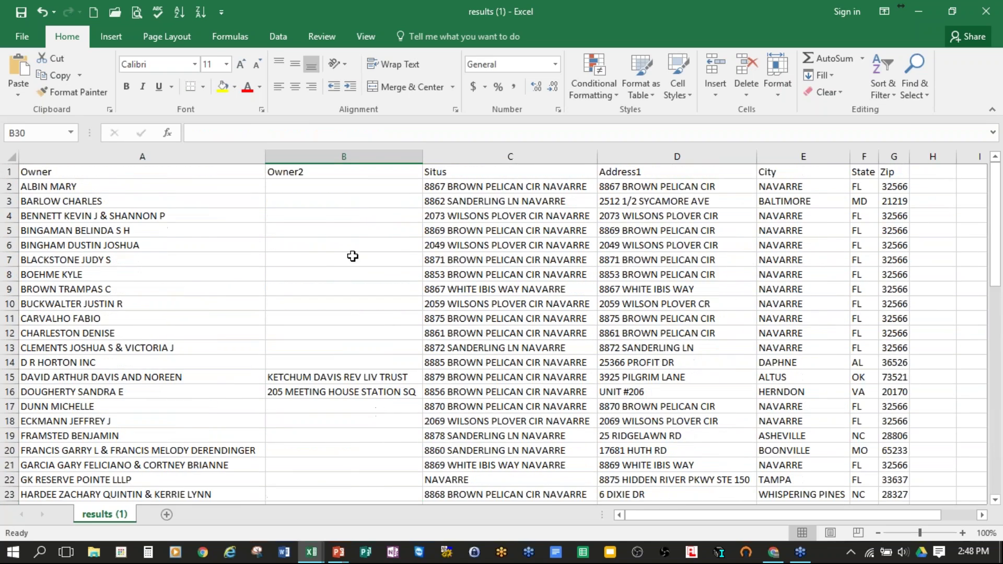
click(357, 160)
right_click(357, 159)
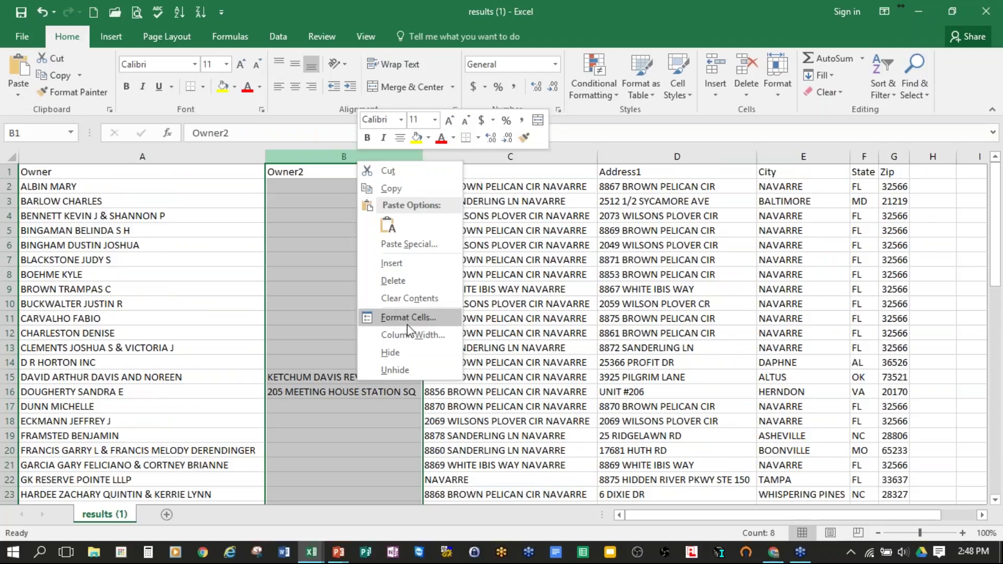
click(393, 282)
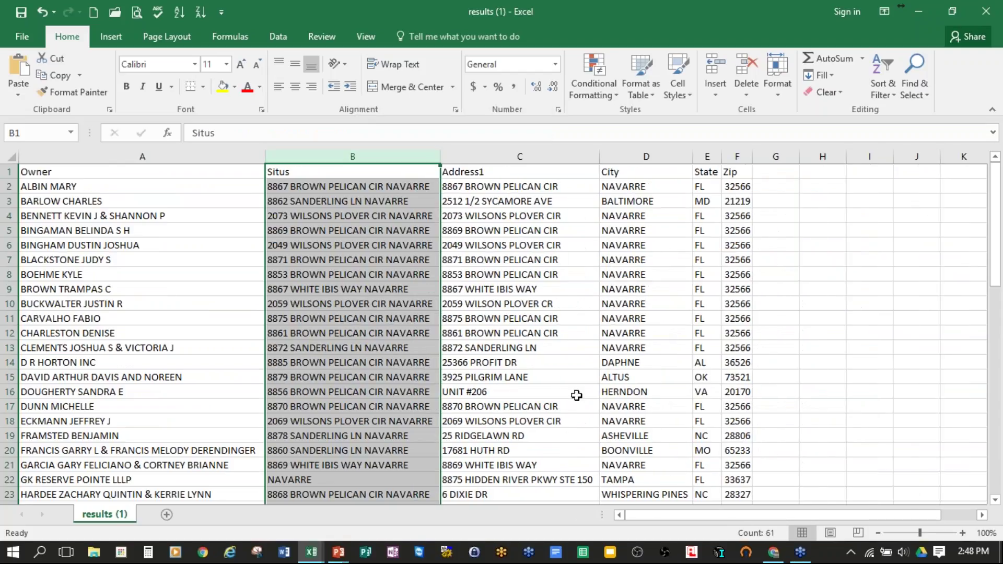
Step: Delete the D R HORTON INC row 14
click(871, 346)
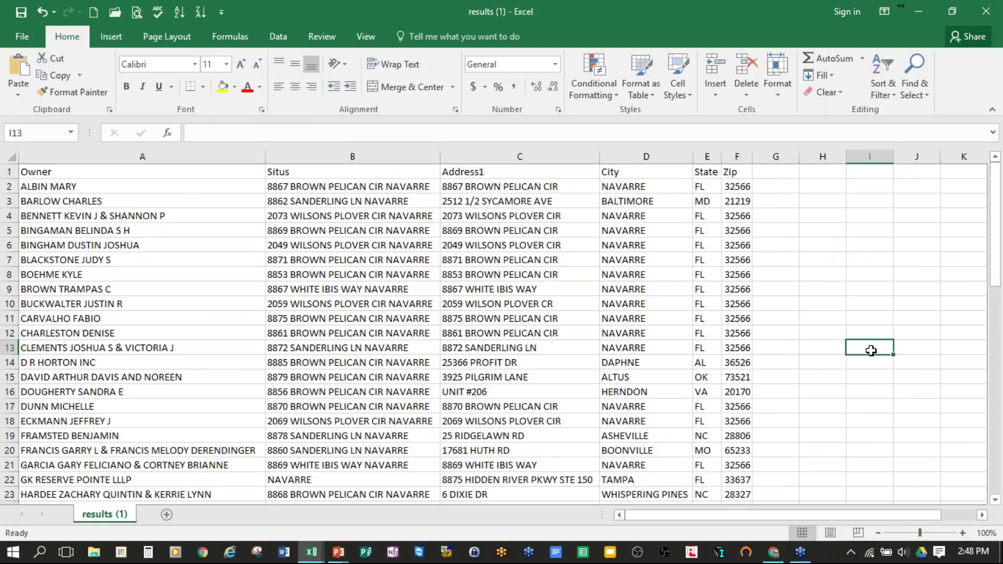
click(11, 362)
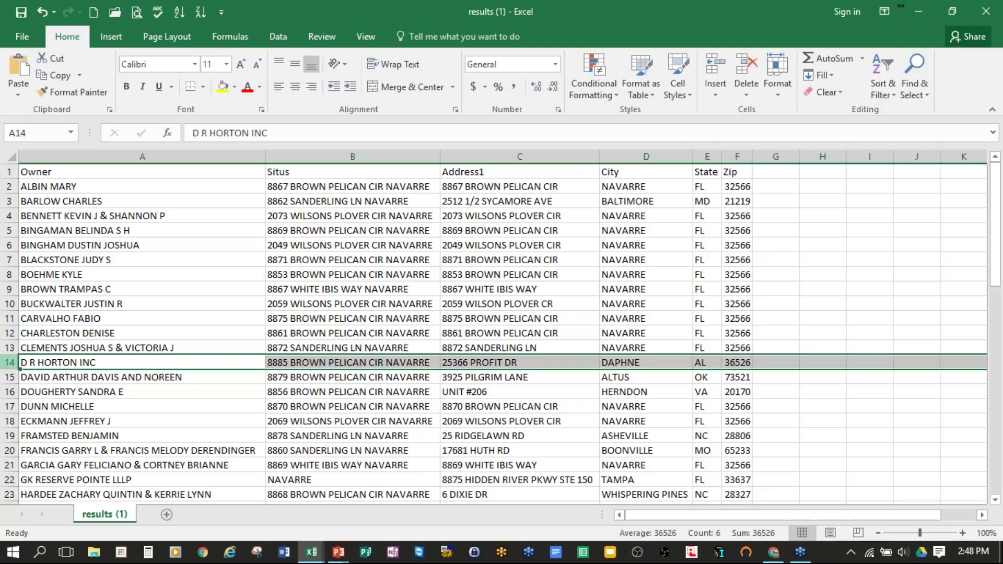
right_click(11, 362)
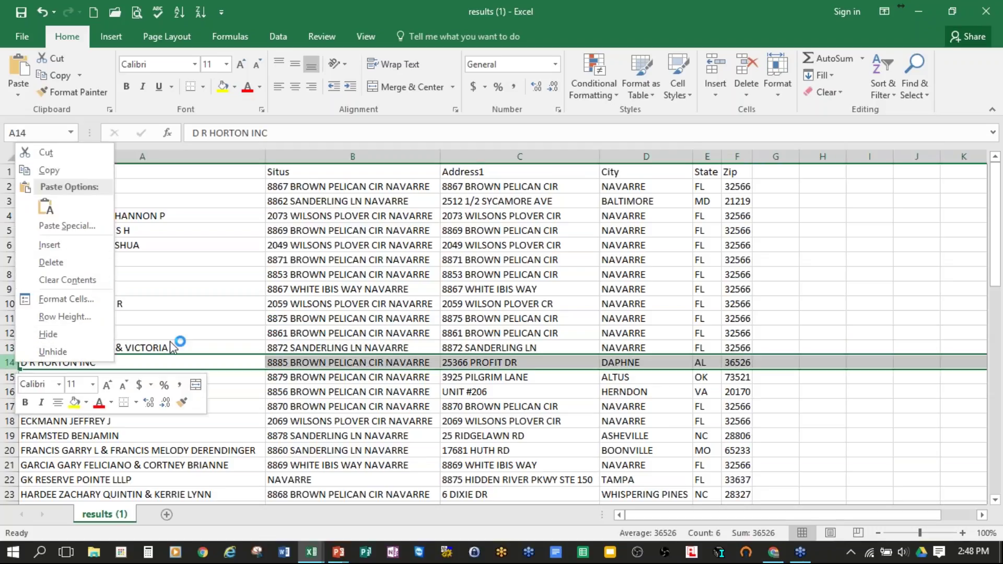
click(212, 345)
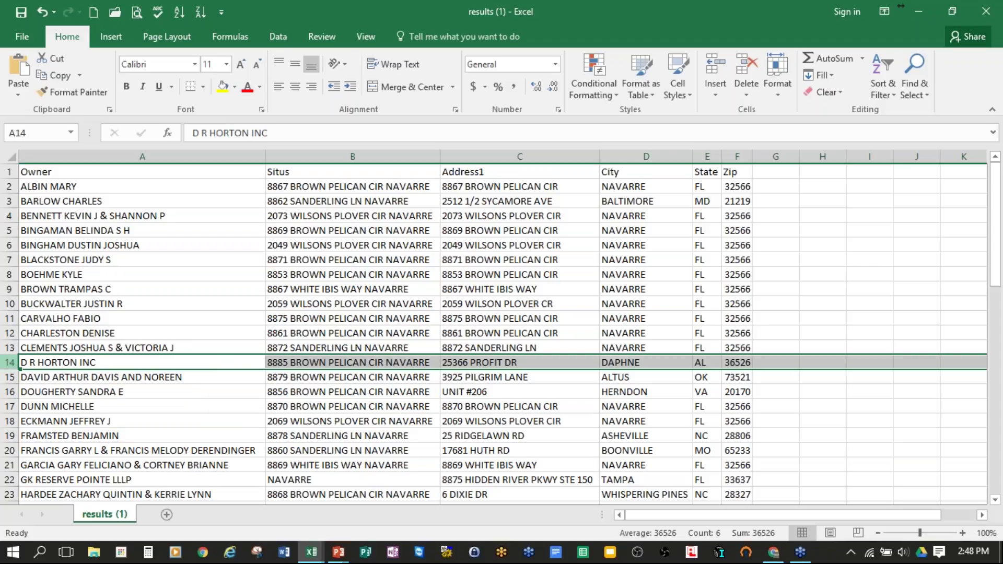
right_click(11, 365)
click(82, 260)
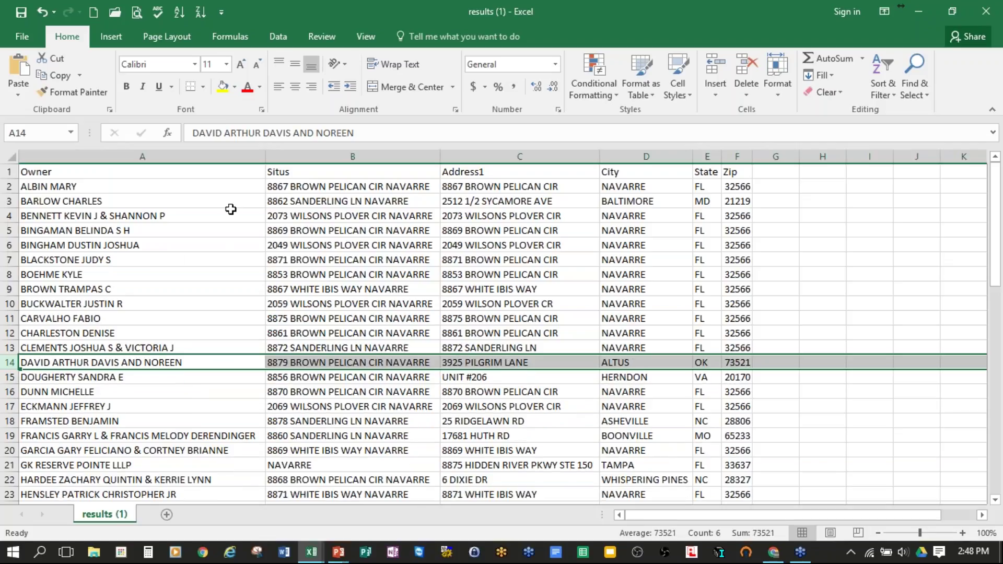
Step: Delete the three RESERVE POINTE rows 44 to 46
scroll(230, 303, down, 1)
scroll(222, 299, down, 3)
scroll(219, 296, down, 3)
scroll(214, 285, down, 4)
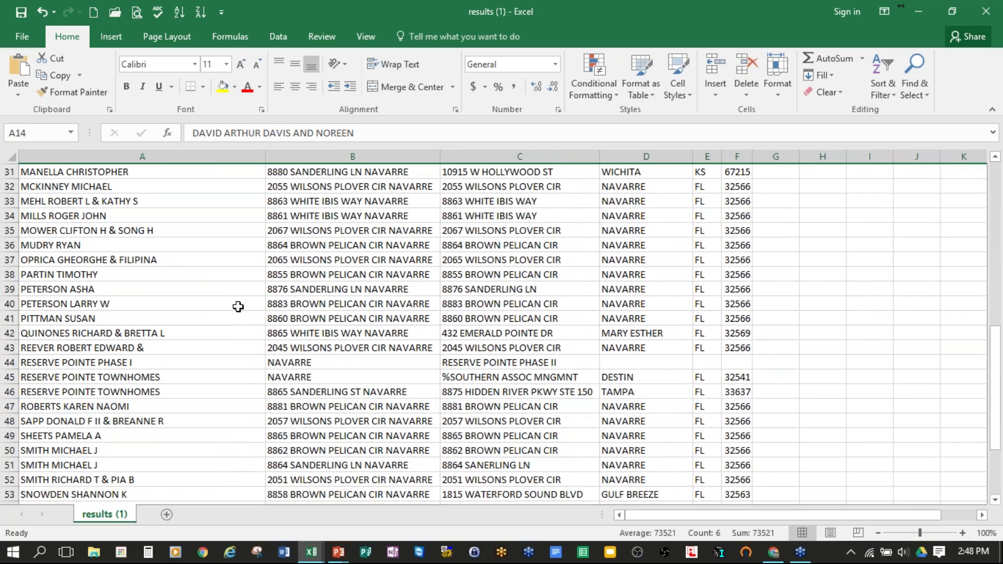
scroll(240, 303, down, 1)
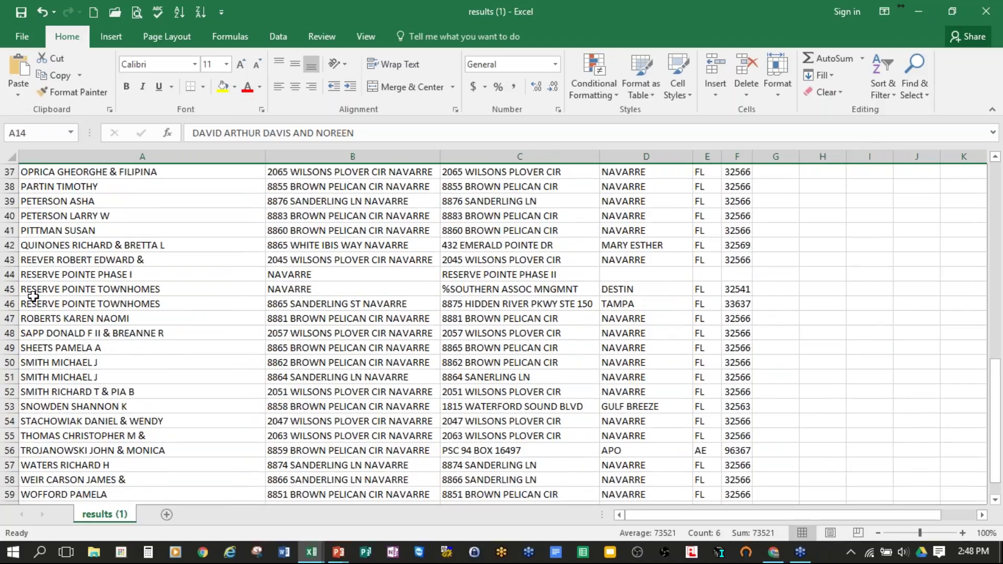
drag(9, 274, 10, 305)
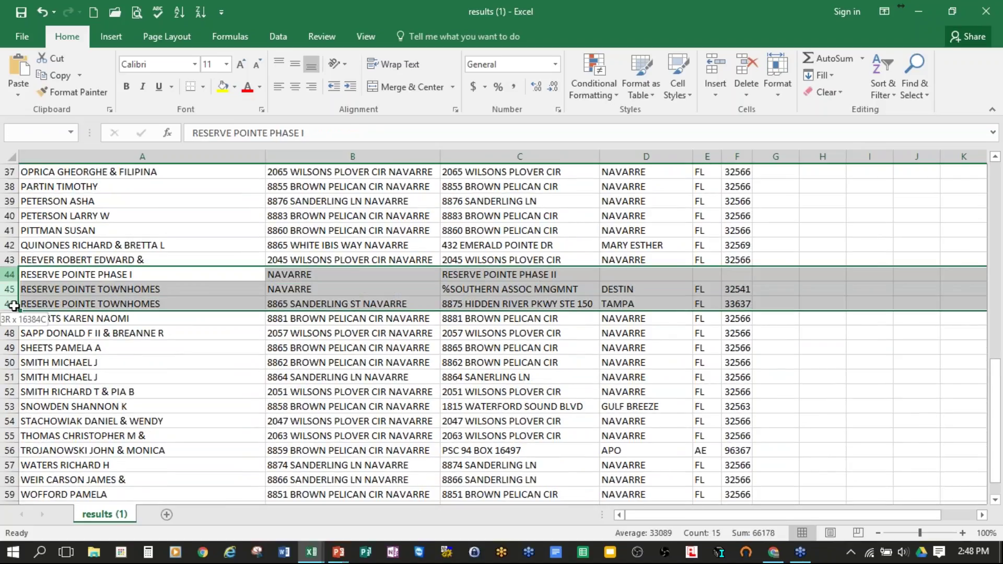
right_click(11, 275)
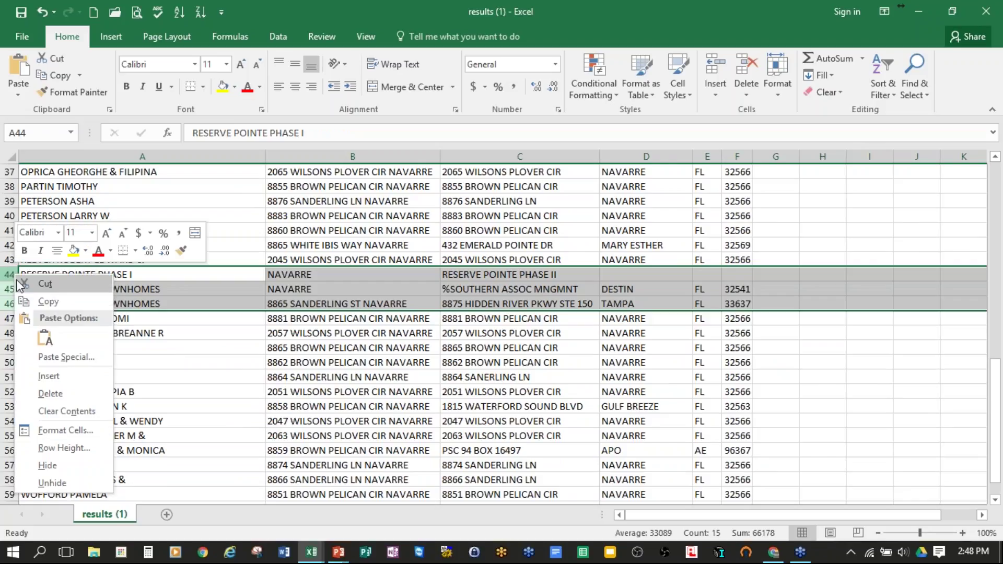
click(61, 388)
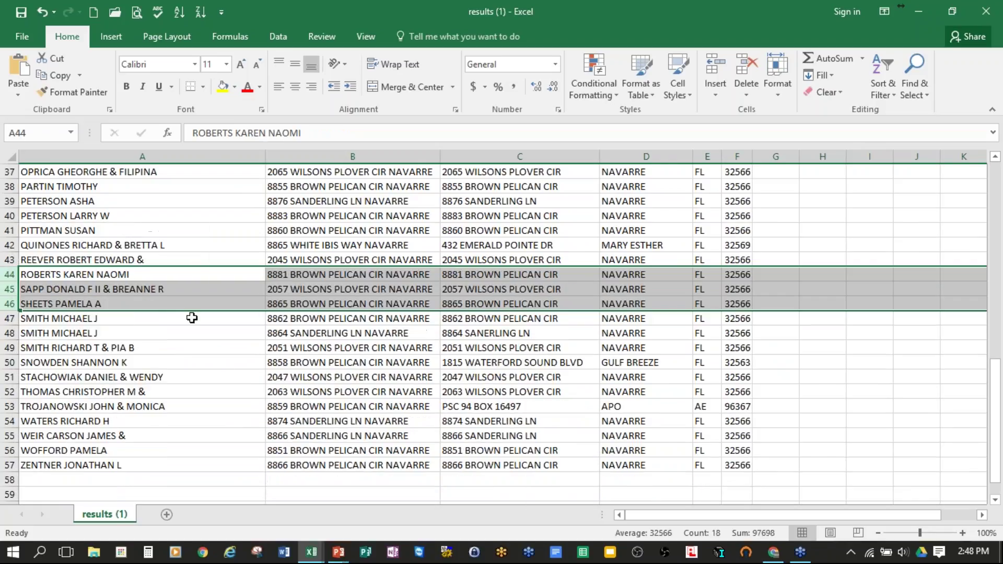
click(222, 347)
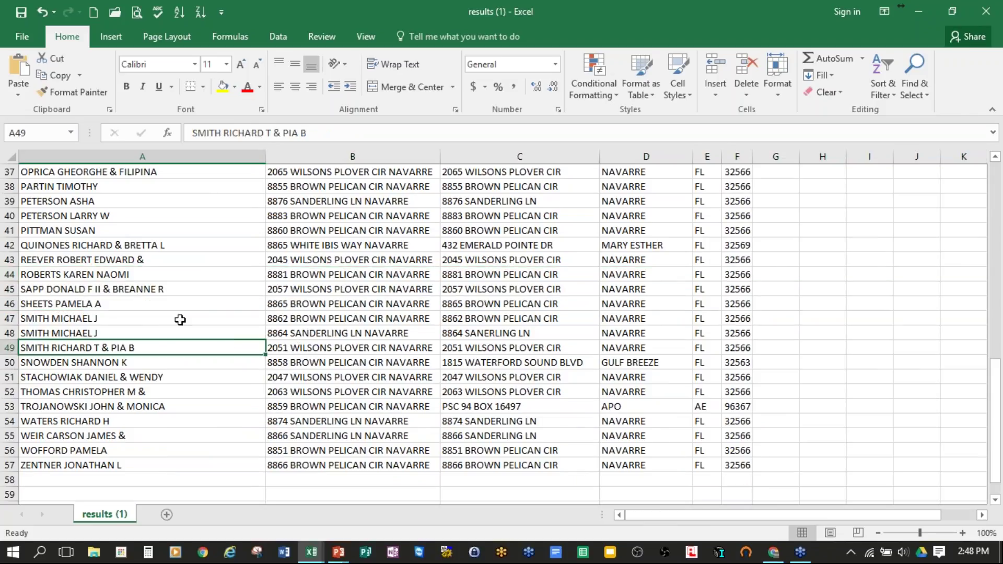
click(91, 320)
Step: Review the cleaned owner list, then switch to the ml-import-template workbook with Alt+Tab
click(86, 334)
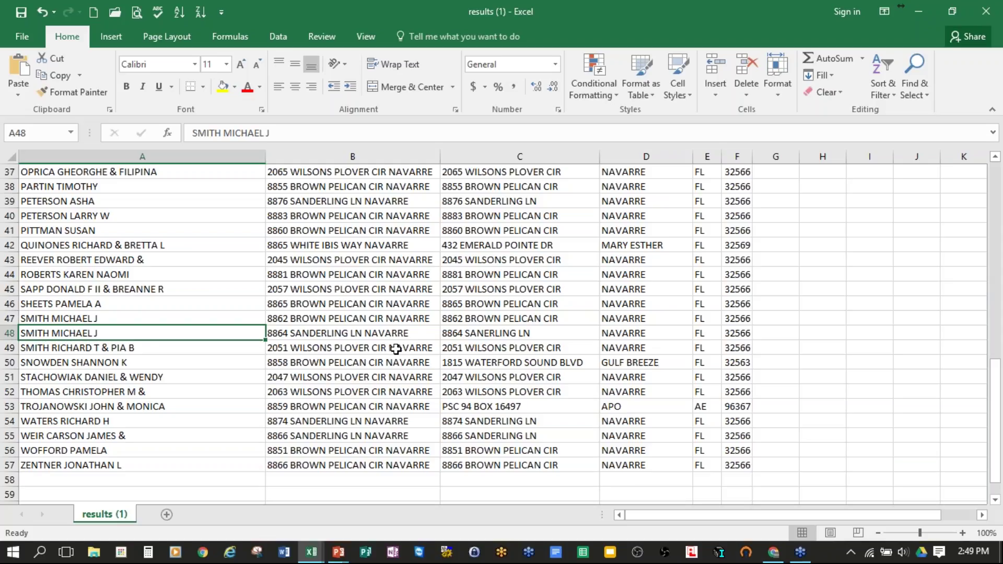
scroll(396, 349, down, 1)
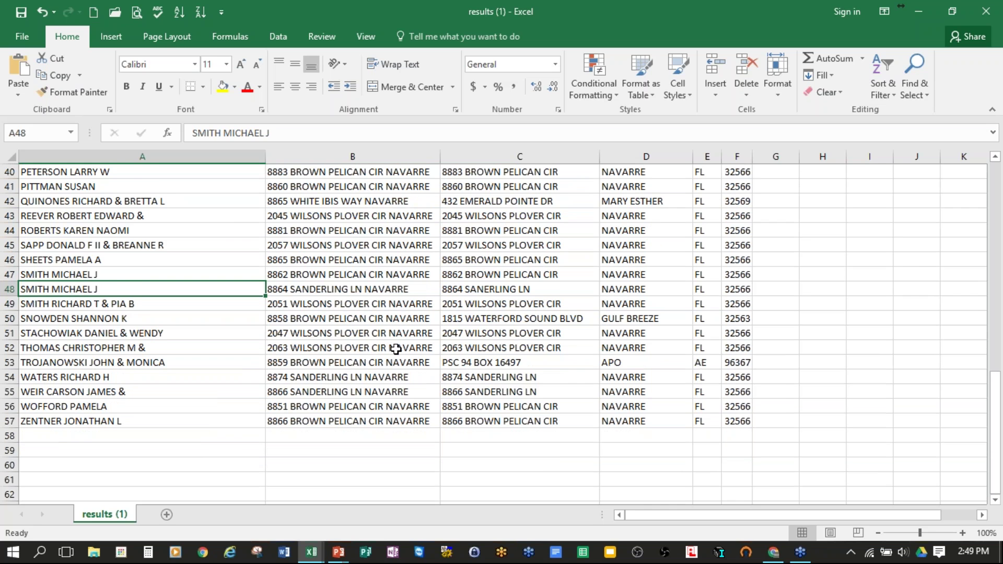
scroll(395, 349, down, 1)
scroll(387, 397, up, 9)
scroll(402, 413, up, 5)
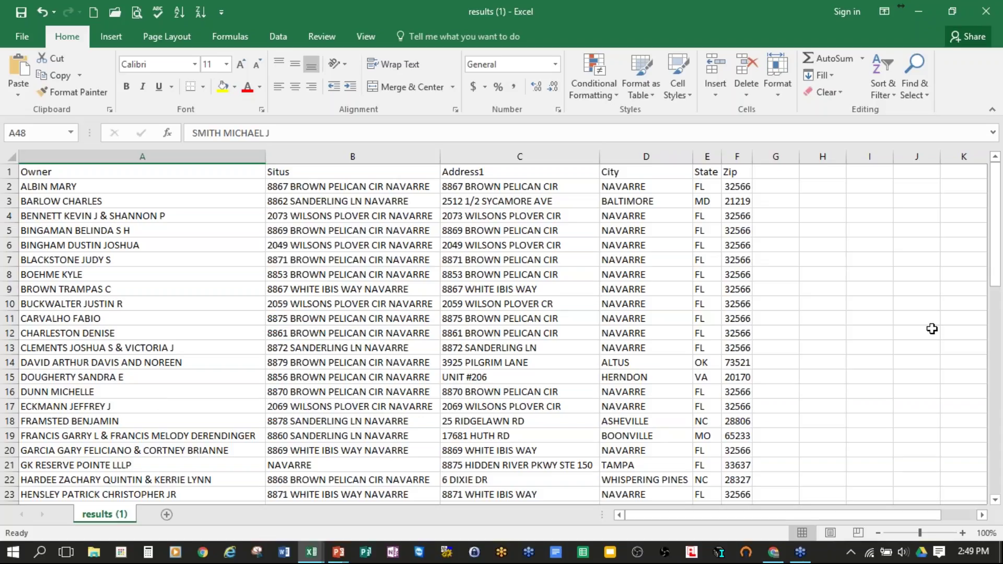
key(alt+Tab)
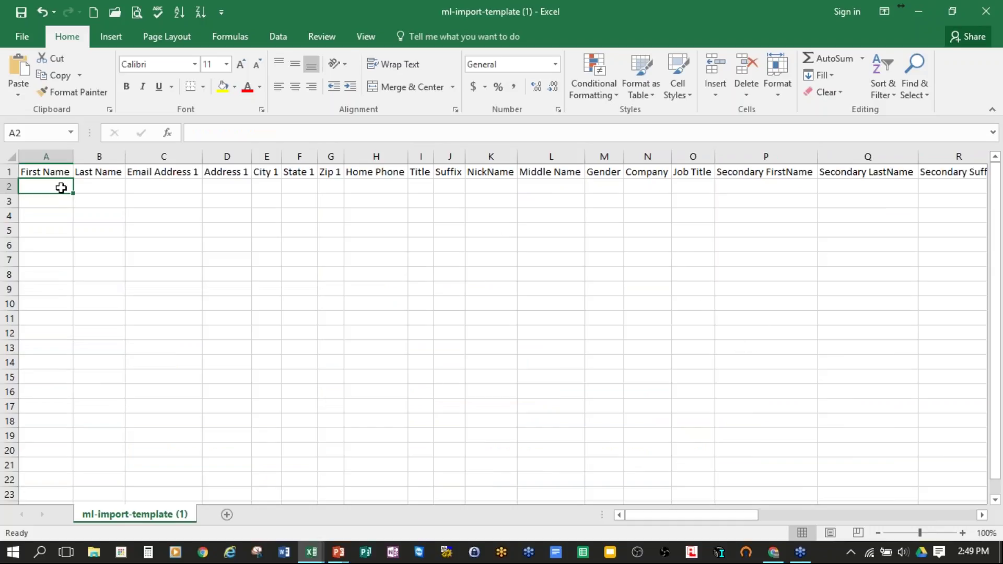
Step: Copy the 56 owner names from results A2:A57 into the template's First Name column and autofit it
key(alt+Tab)
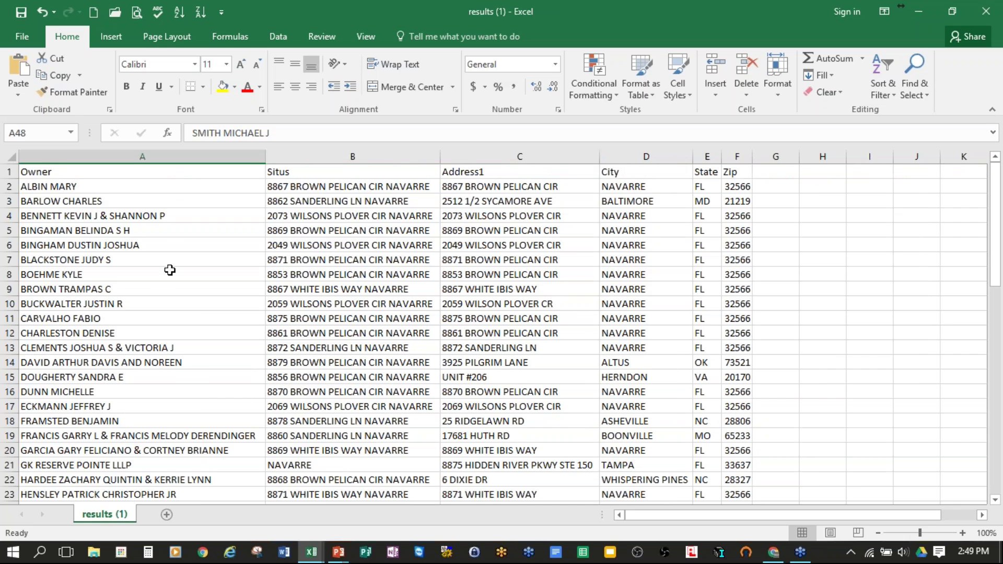
drag(190, 186, 166, 451)
key(ctrl+c)
key(alt+Tab)
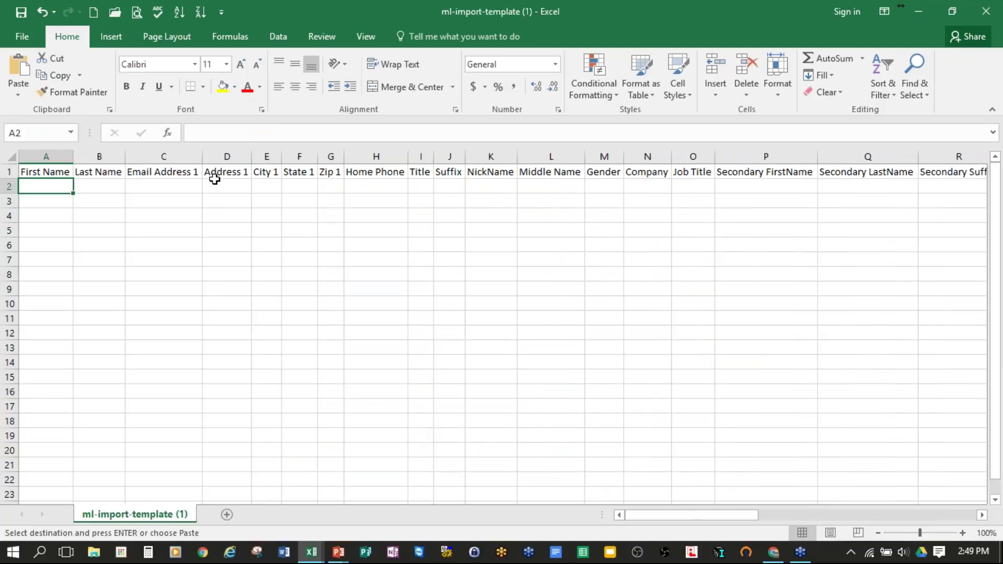
key(ctrl+v)
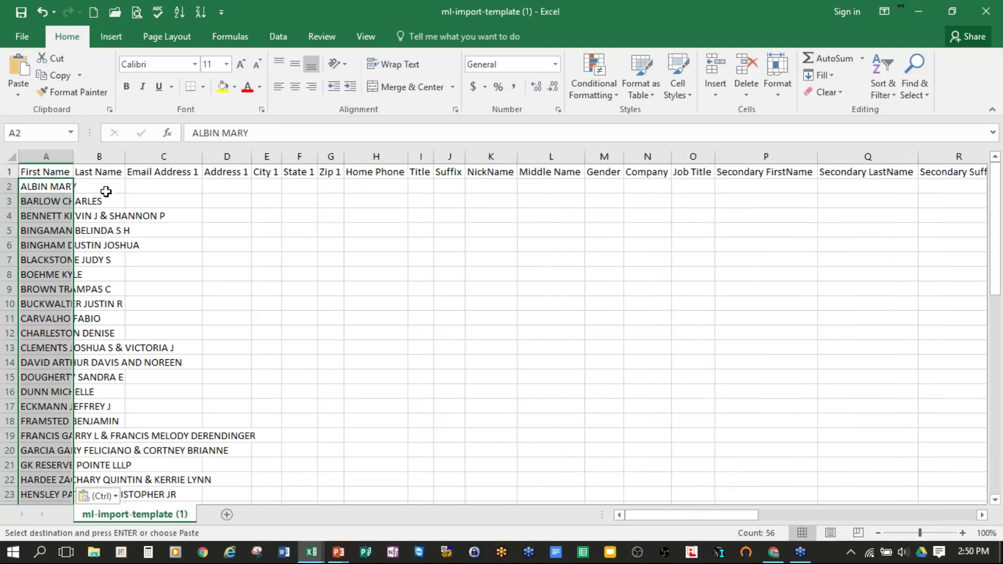
double_click(76, 152)
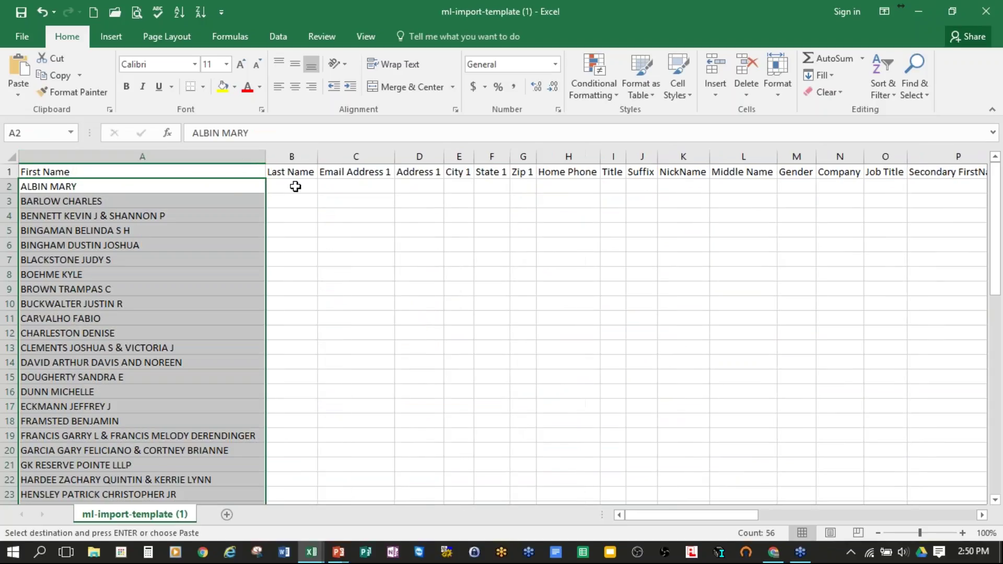
Step: Fill Last Name cells B2:B57 with a "." placeholder
click(293, 186)
text(.)
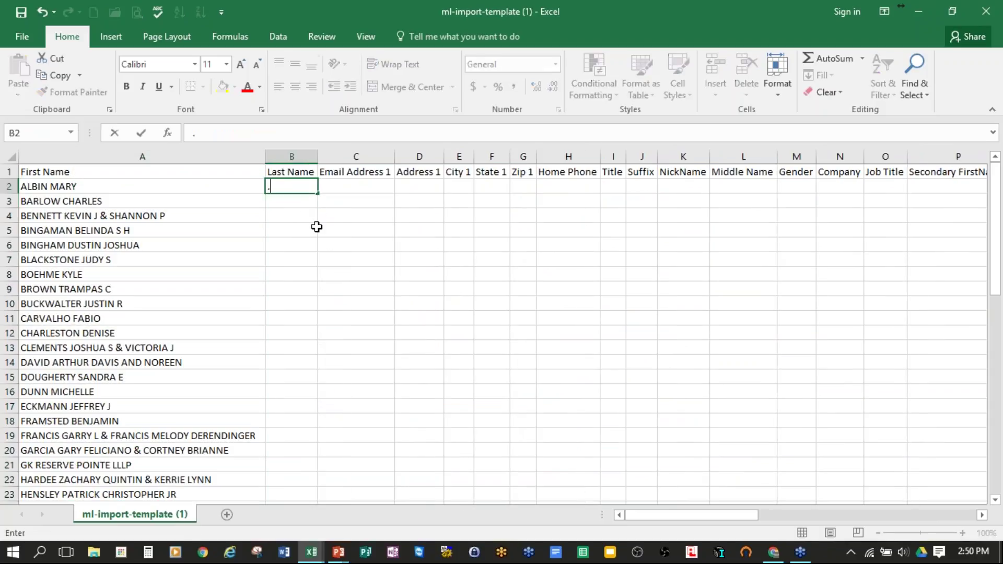
key(Return)
click(299, 188)
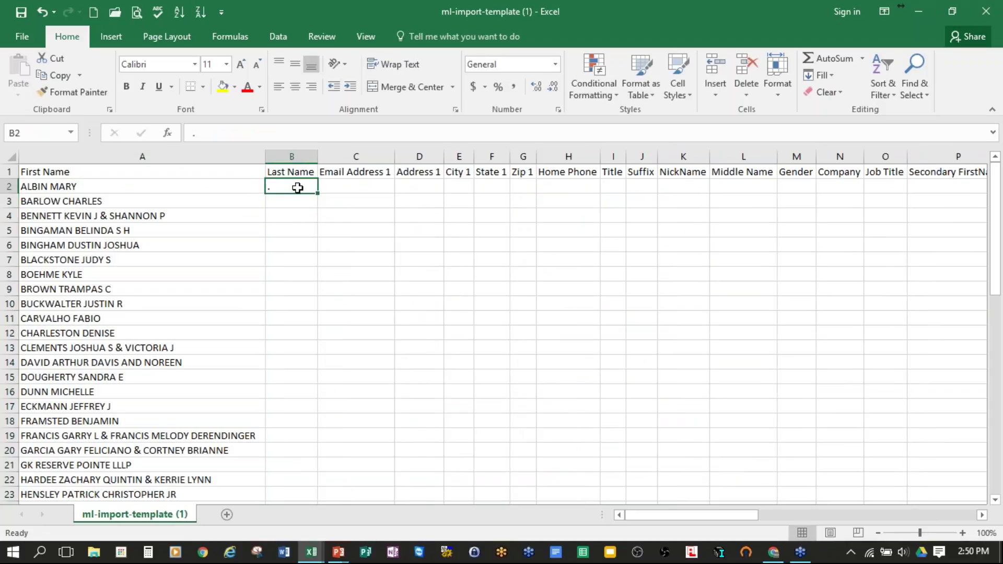
key(ctrl+c)
drag(292, 201, 291, 447)
key(ctrl+v)
scroll(366, 314, up, 12)
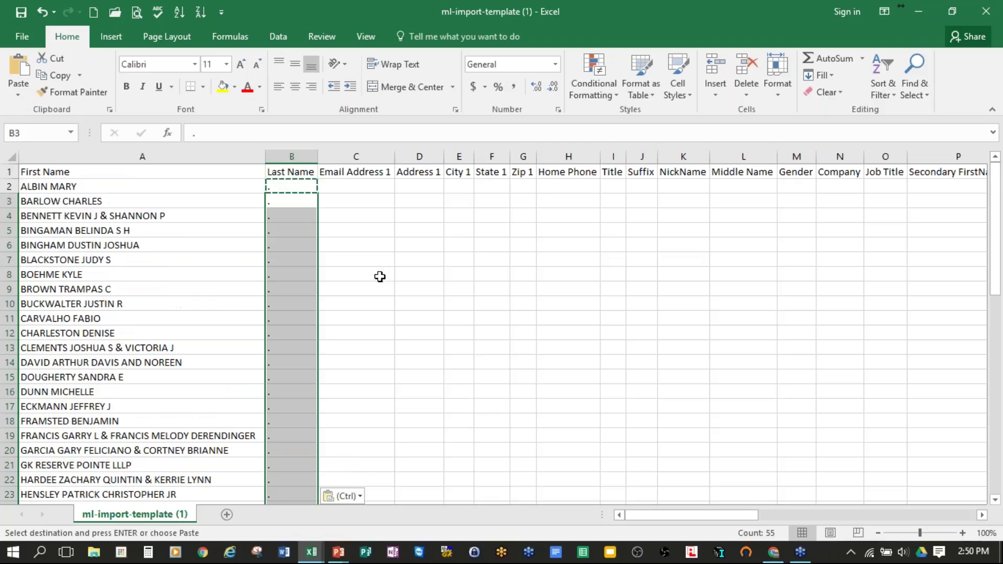
click(359, 187)
key(Escape)
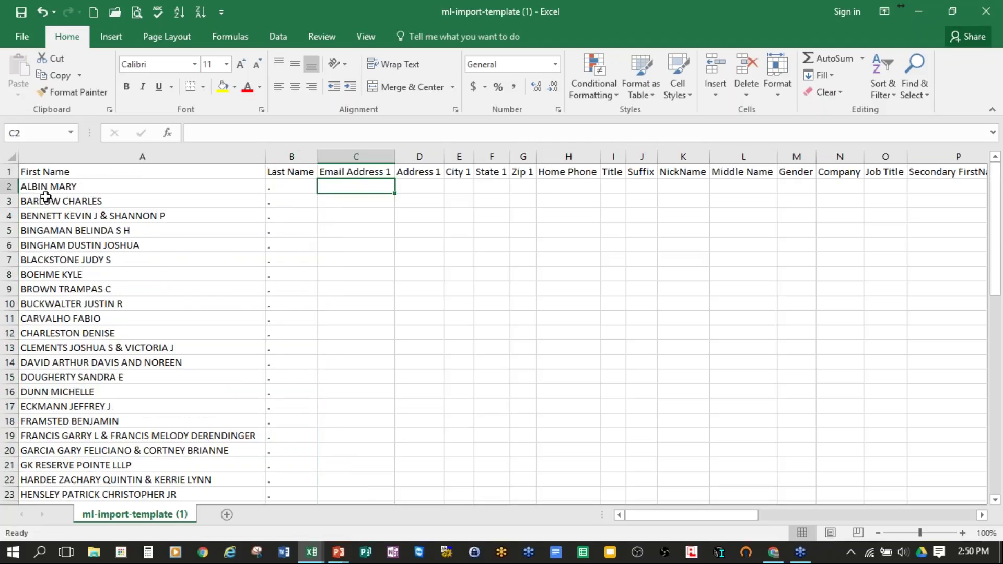
Step: Move the first owner's surname from A2 into Last Name B2 and trim the leading space
click(51, 188)
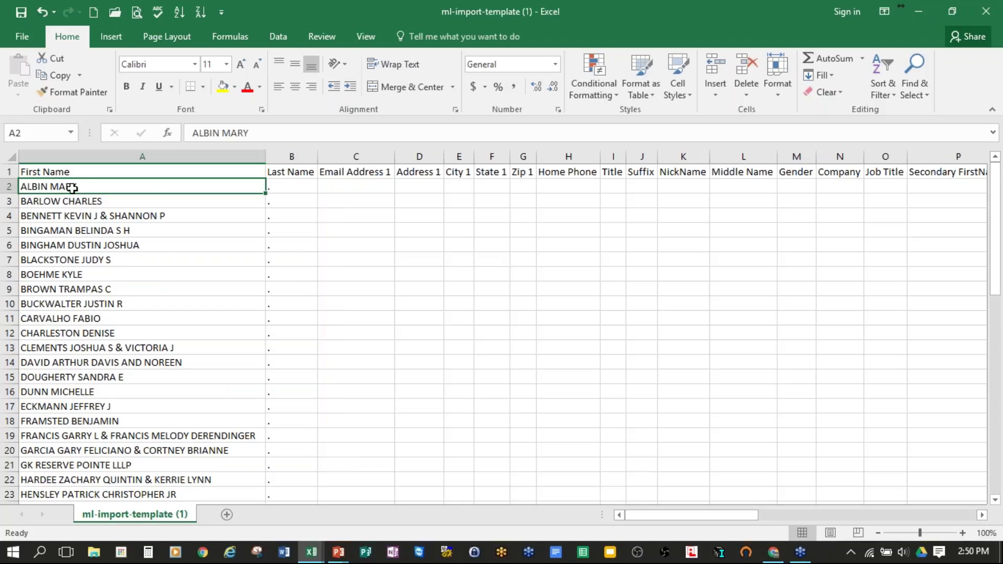
drag(219, 133, 192, 134)
key(BackSpace)
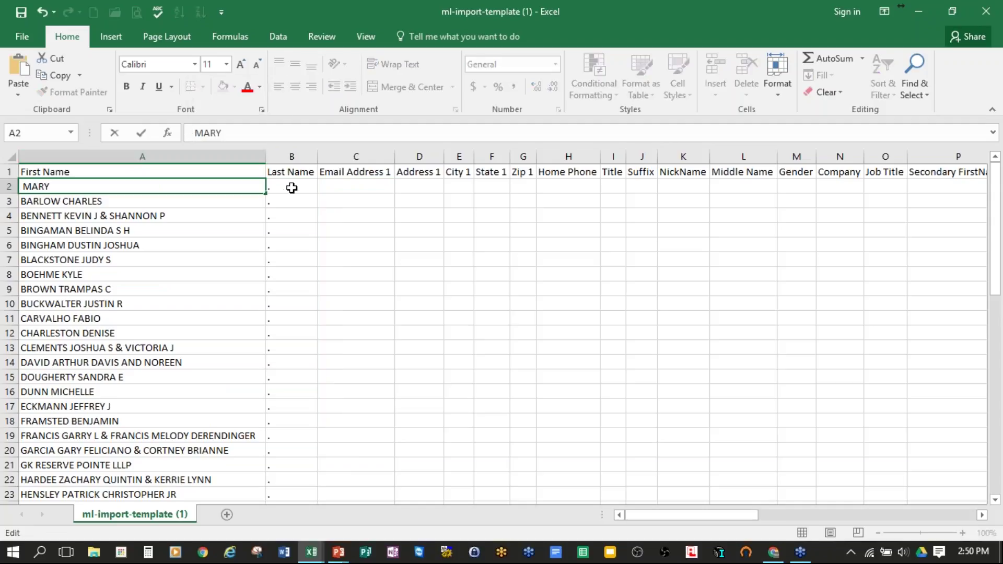
double_click(291, 187)
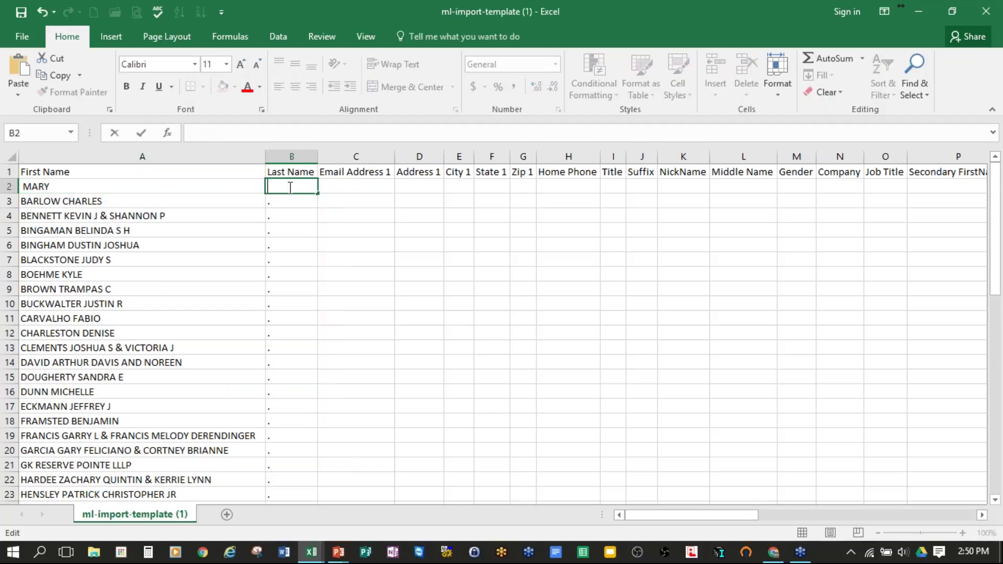
key(ctrl+v)
click(127, 186)
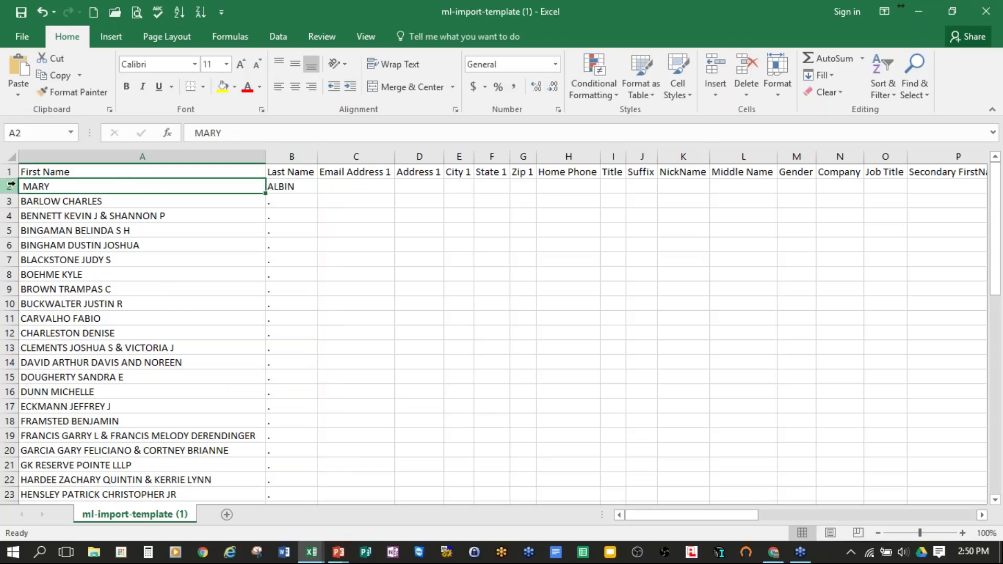
double_click(23, 187)
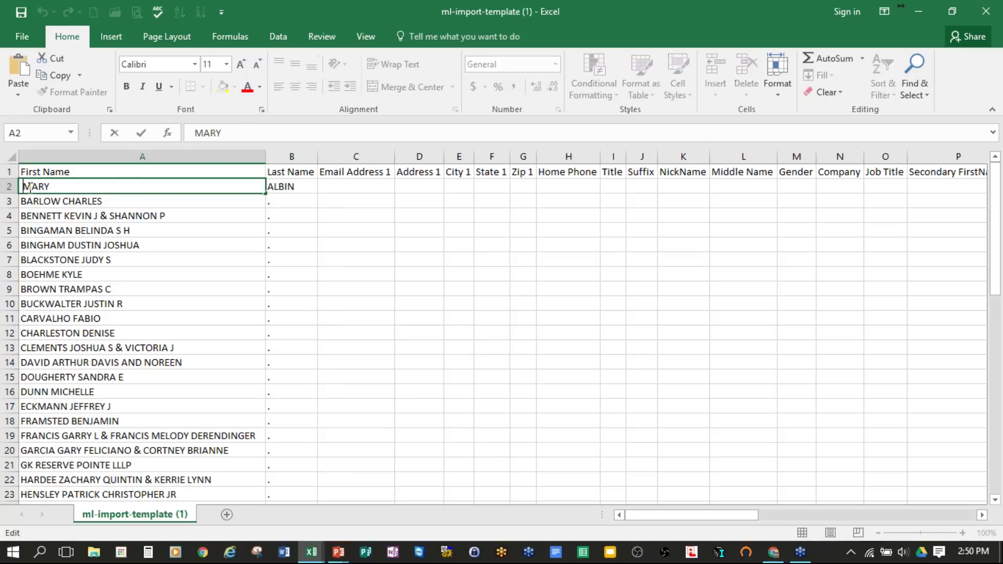
key(BackSpace)
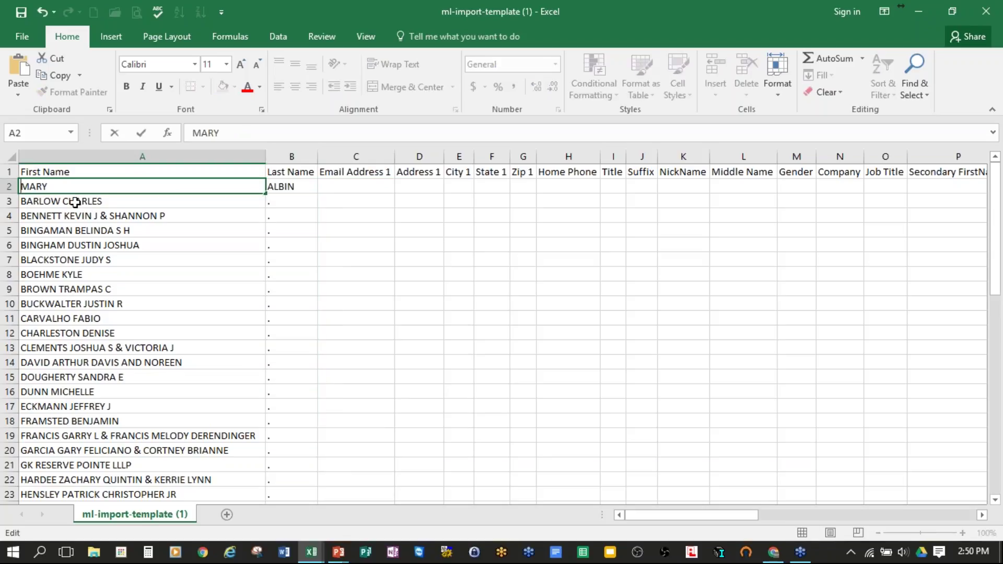
click(76, 202)
Step: Move the second owner's surname from A3 into B3, then return to the results (1) workbook
double_click(229, 134)
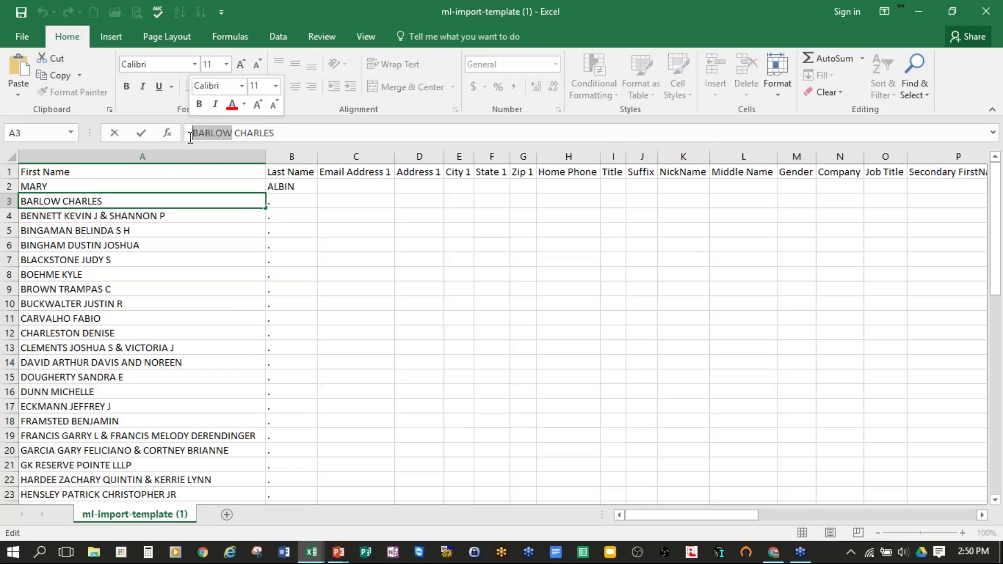
key(BackSpace)
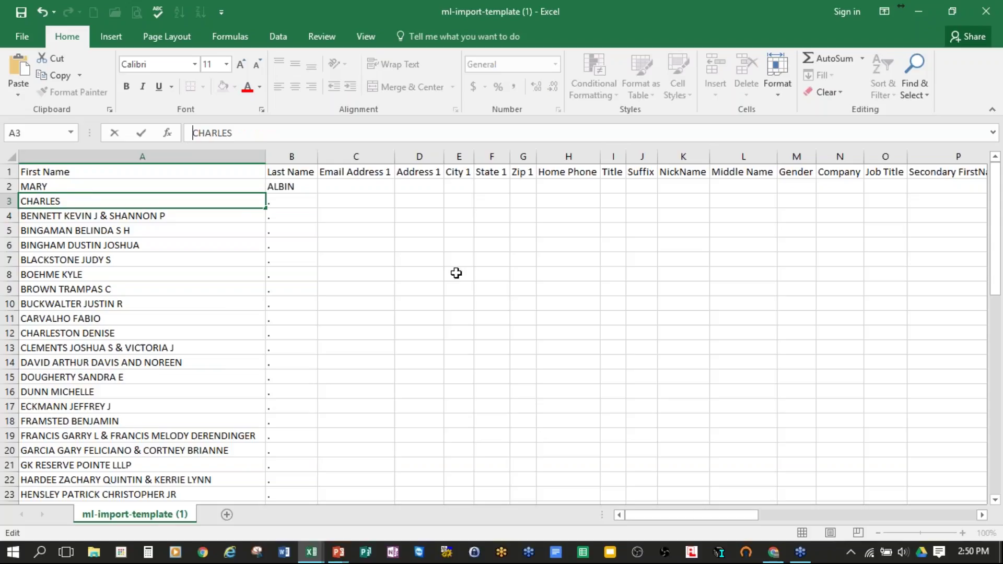
key(Tab)
key(ctrl+v)
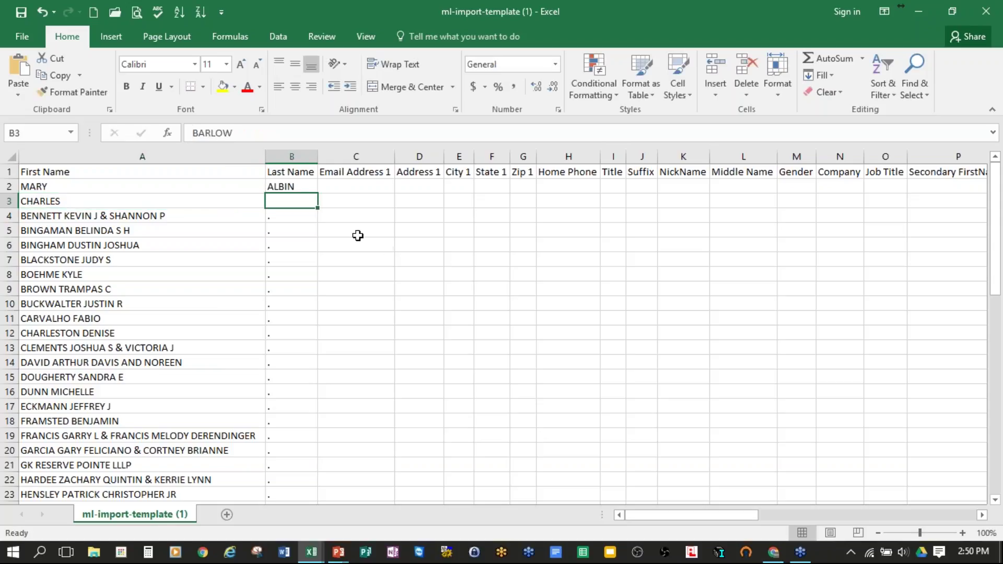
click(295, 229)
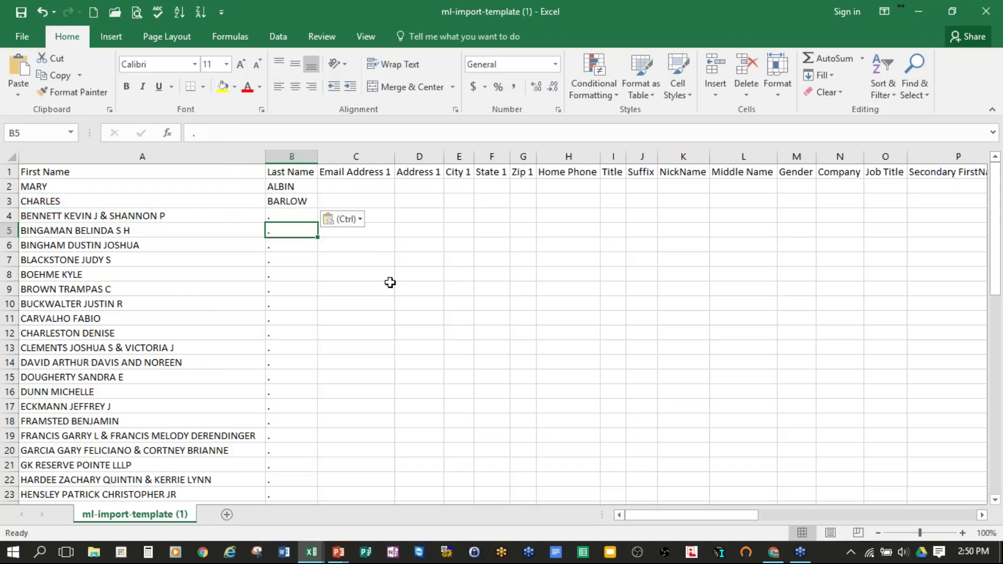
key(alt+Tab)
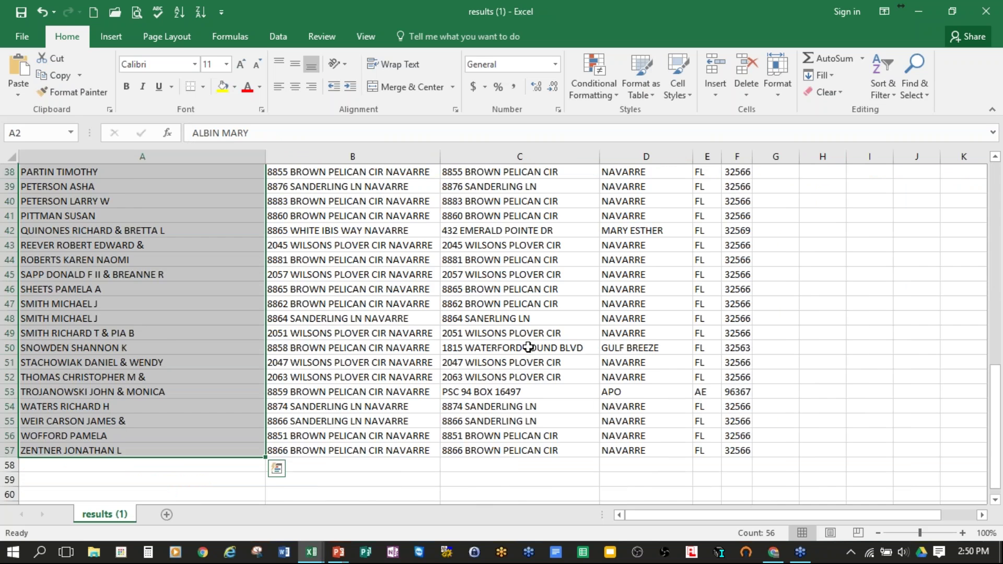
scroll(528, 348, up, 12)
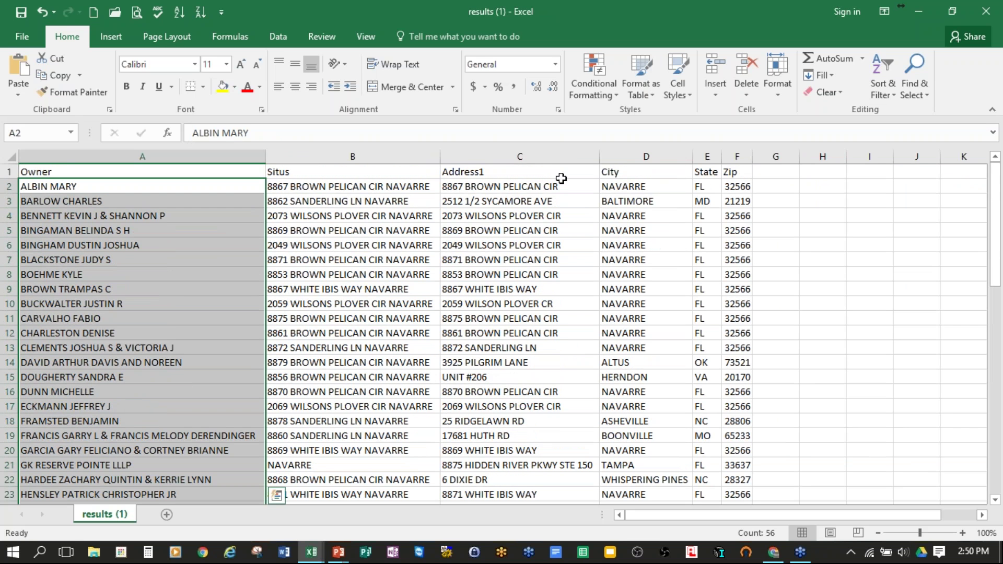
Step: Paste the results' mailing addresses (C2:F57) into template Address 1 through Zip 1 at D2 and autofit D:G
drag(536, 187, 746, 198)
click(810, 241)
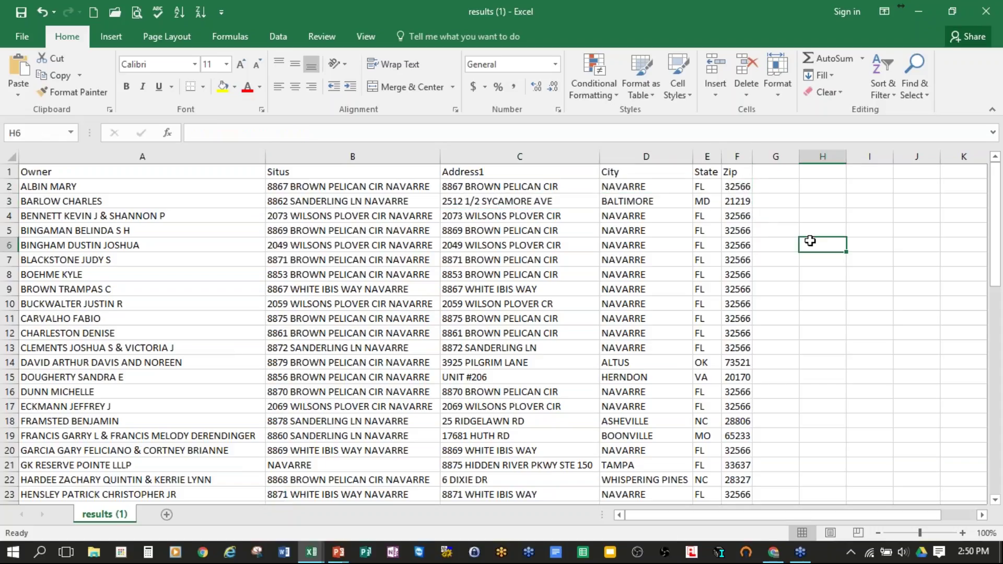
click(412, 190)
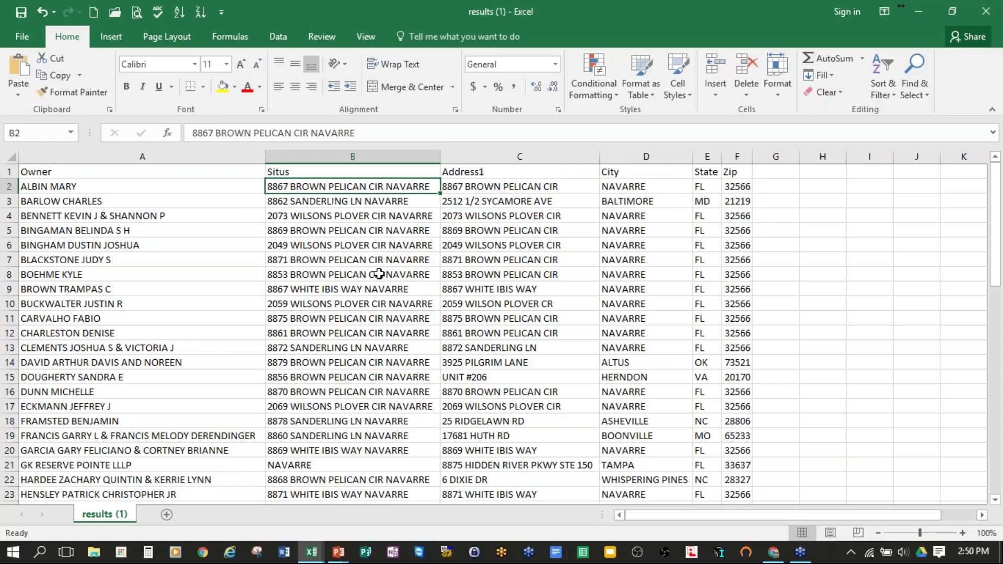
drag(541, 185, 742, 426)
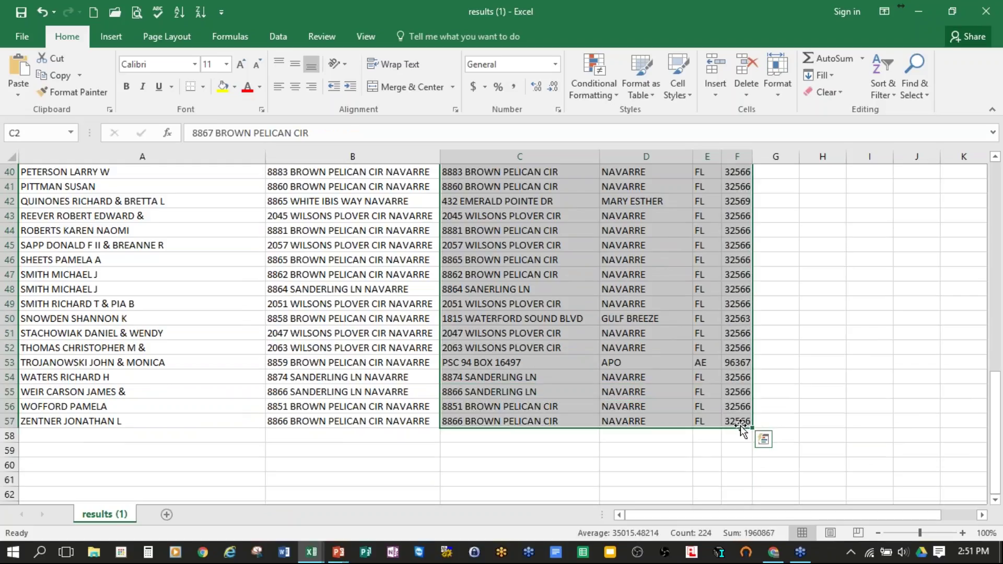
key(ctrl+c)
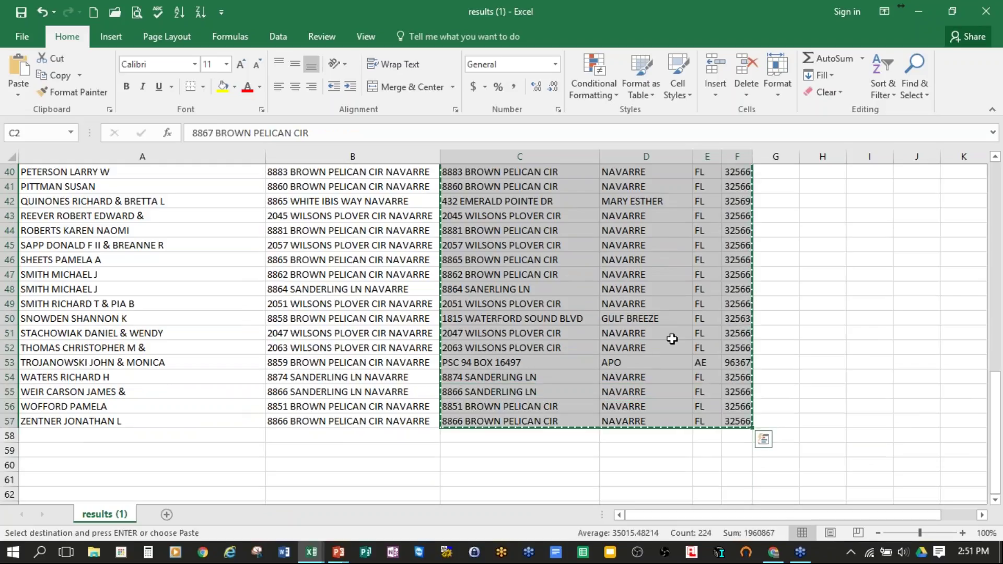
key(ctrl+Tab)
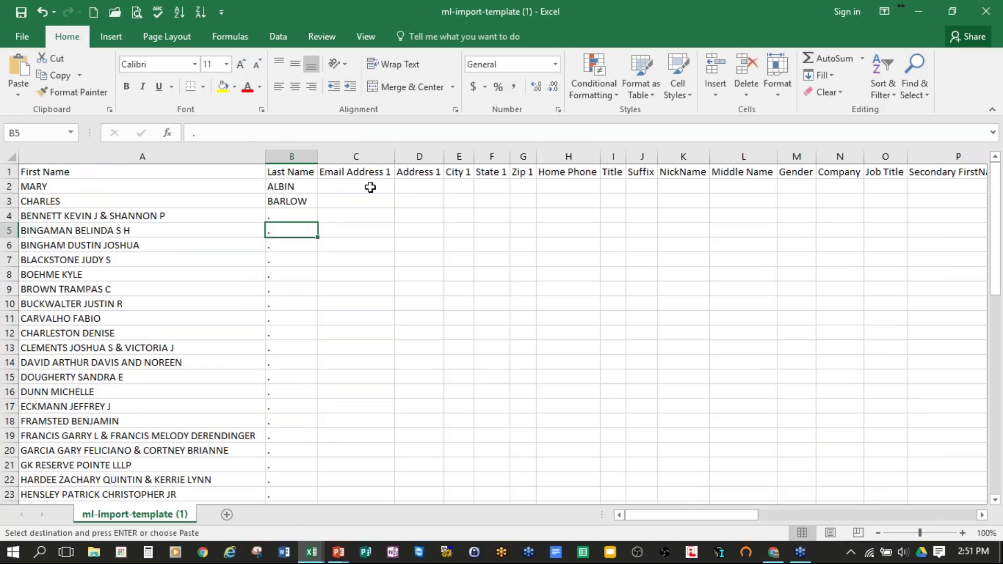
click(427, 186)
key(ctrl+v)
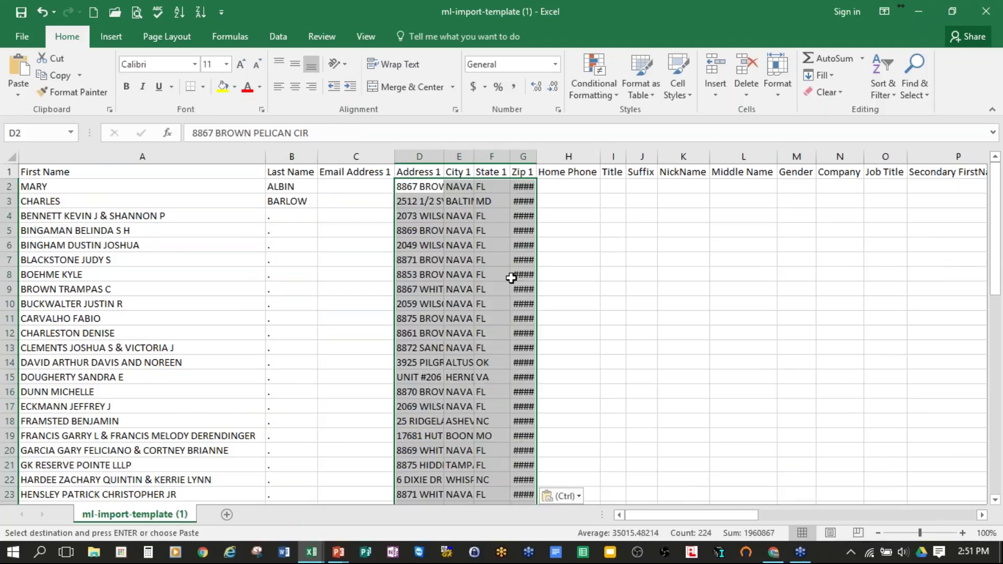
drag(421, 153, 522, 155)
double_click(443, 154)
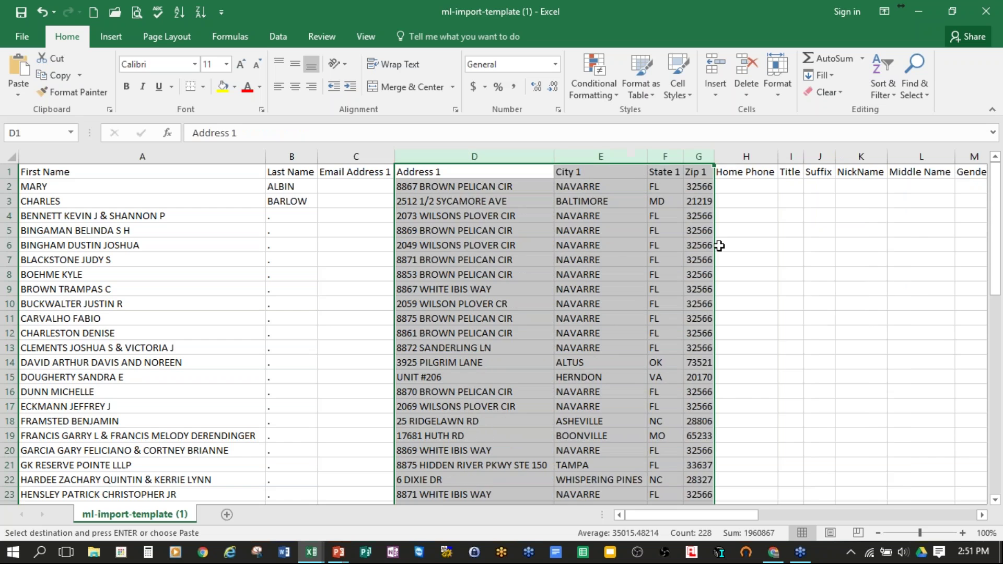
click(720, 246)
Step: Paste the Situs property addresses B2:B57 into the template's Address 2 column at AK2 and autofit it
key(ctrl+Tab)
scroll(497, 291, up, 13)
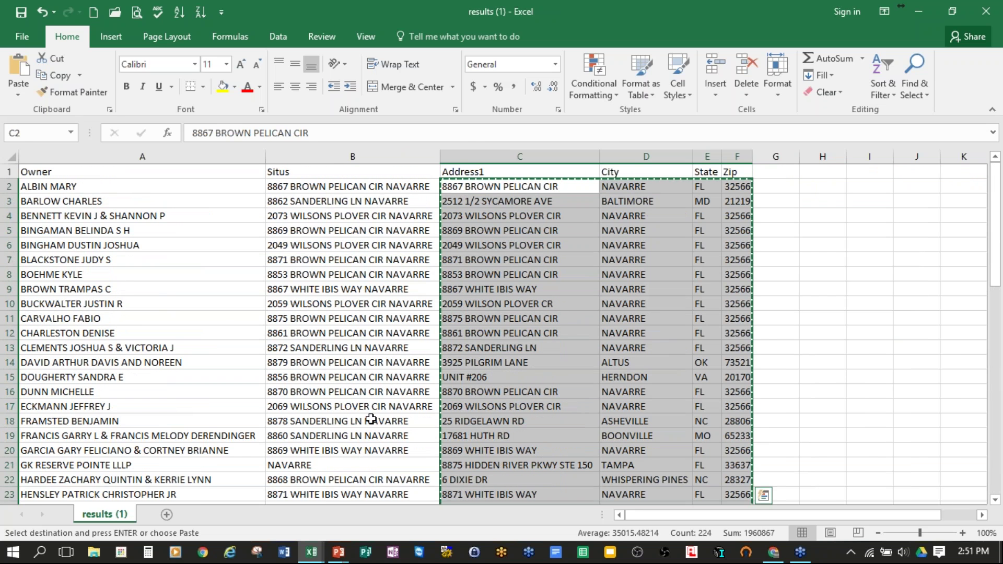
click(371, 187)
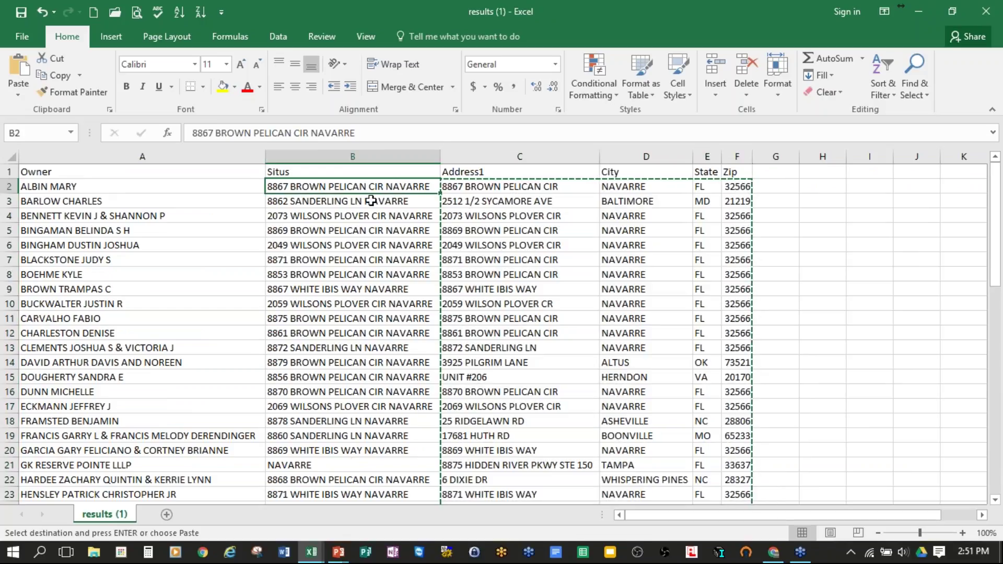
click(378, 214)
click(385, 187)
drag(386, 187, 371, 476)
key(ctrl+c)
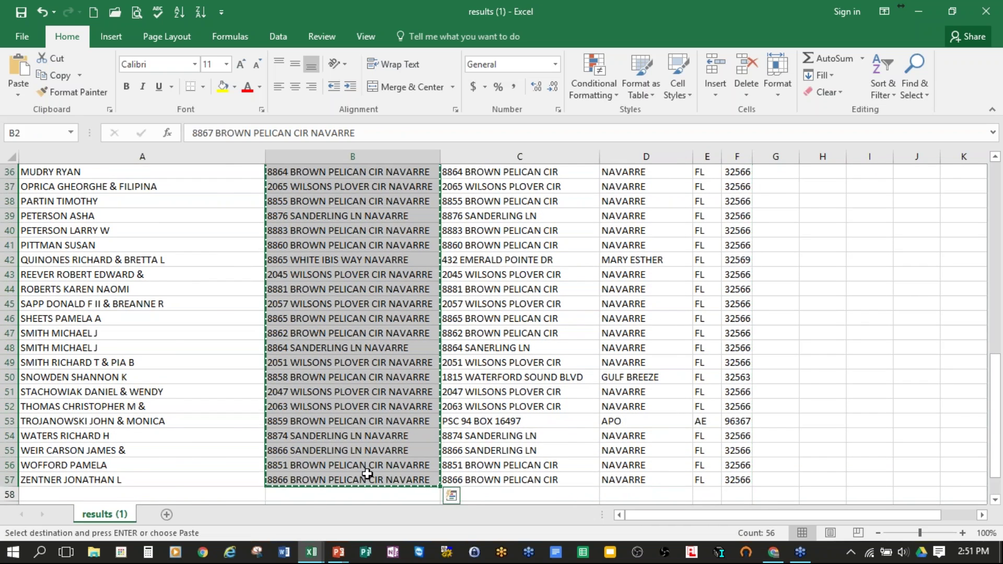
key(alt+Tab)
drag(635, 515, 675, 515)
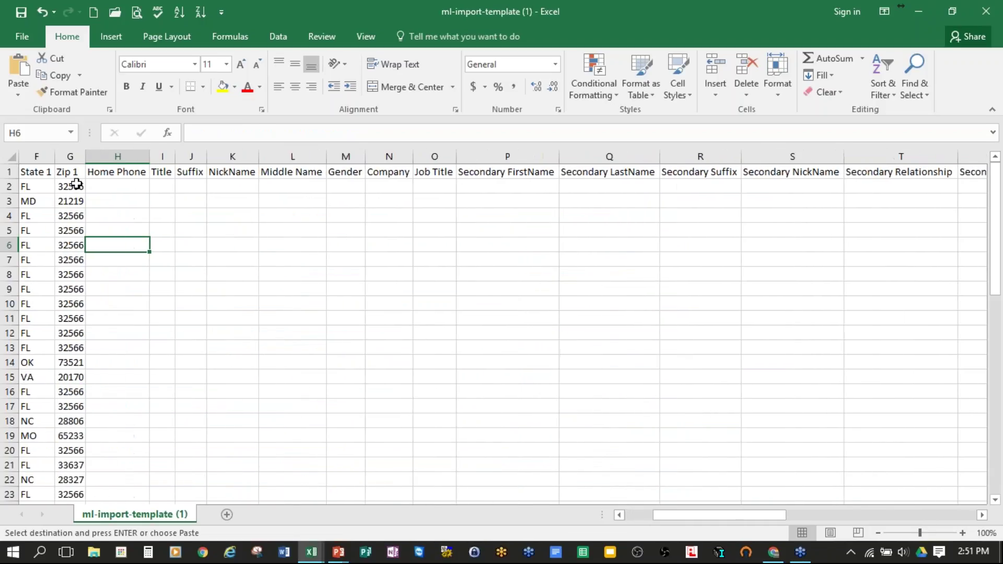
click(646, 177)
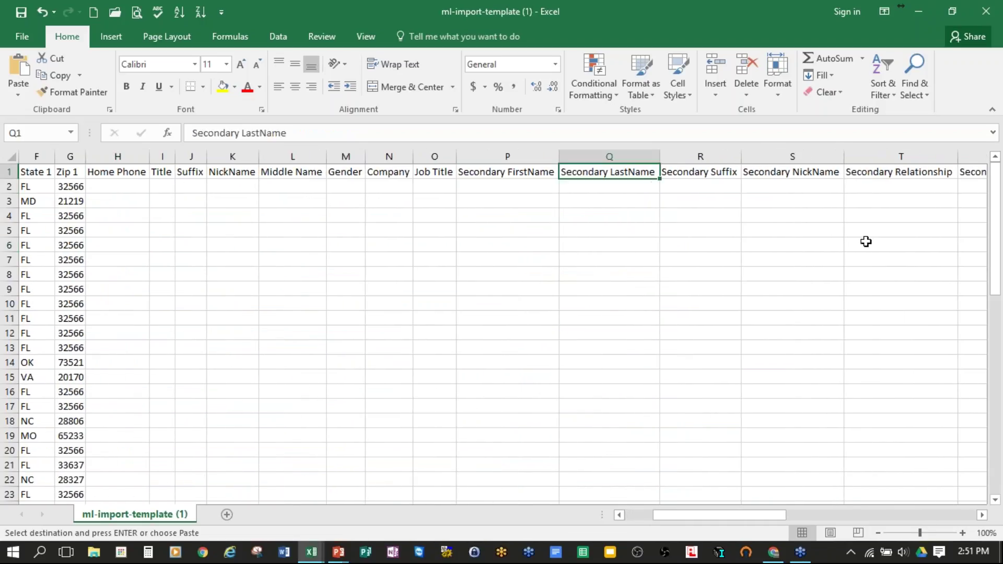
key(Right)
key(Right)
key(Right)
key(Right)
key(Right)
key(Right)
key(Right)
key(Right)
key(Right)
key(Right)
key(Right)
key(Right)
key(Right)
key(Right)
key(Right)
key(Right)
key(Right)
key(Right)
key(Right)
key(Right)
key(Right)
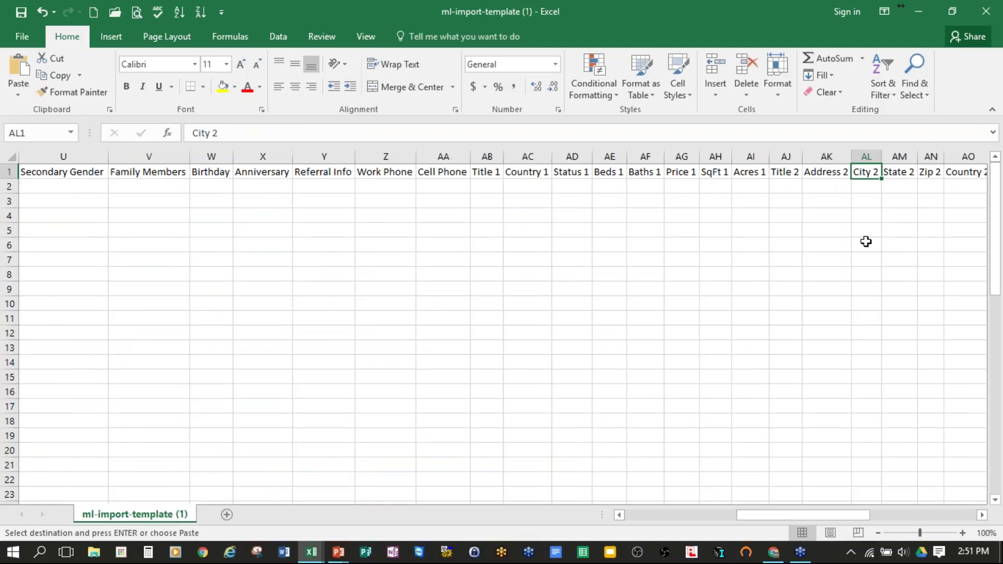
click(835, 181)
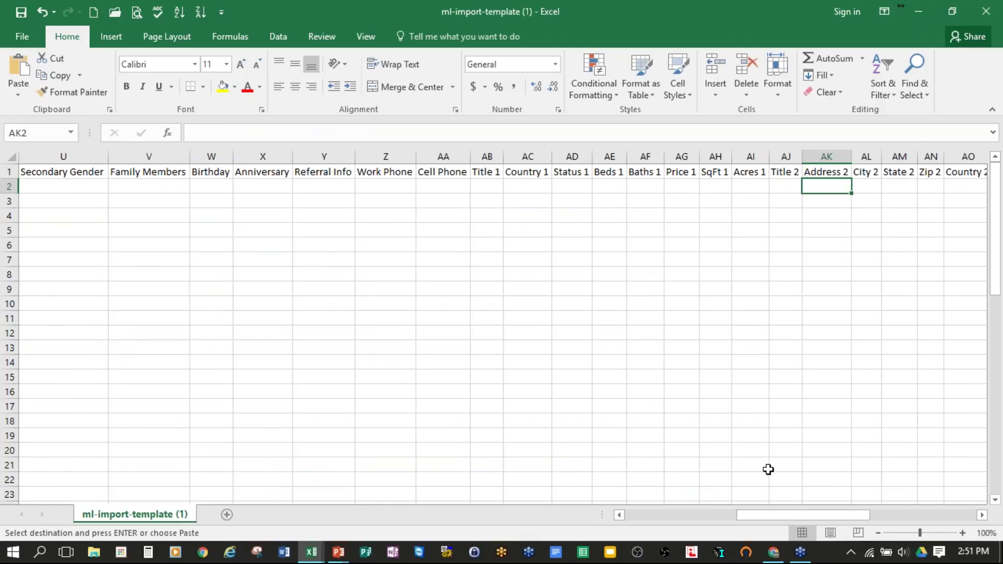
key(ctrl+v)
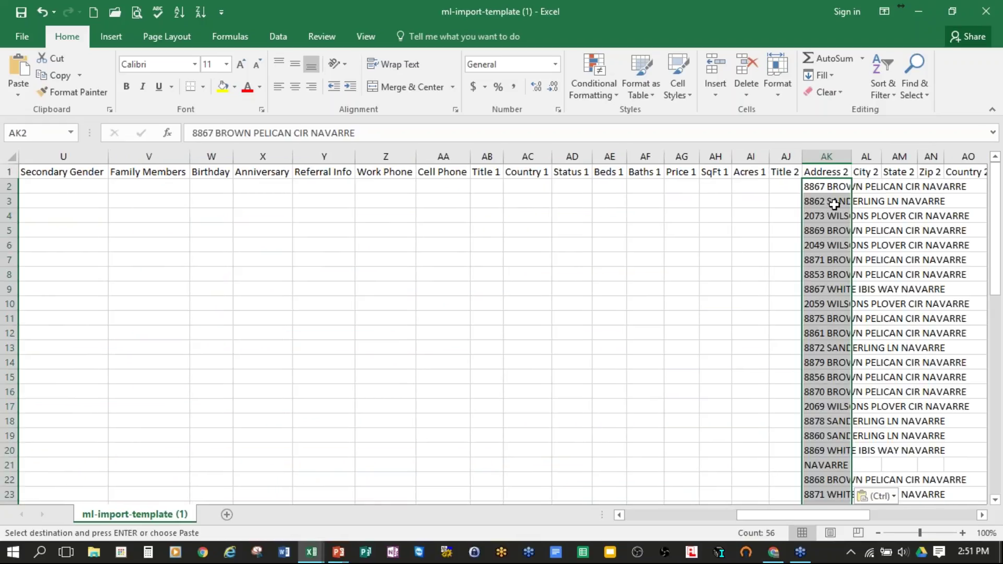
double_click(852, 156)
click(756, 245)
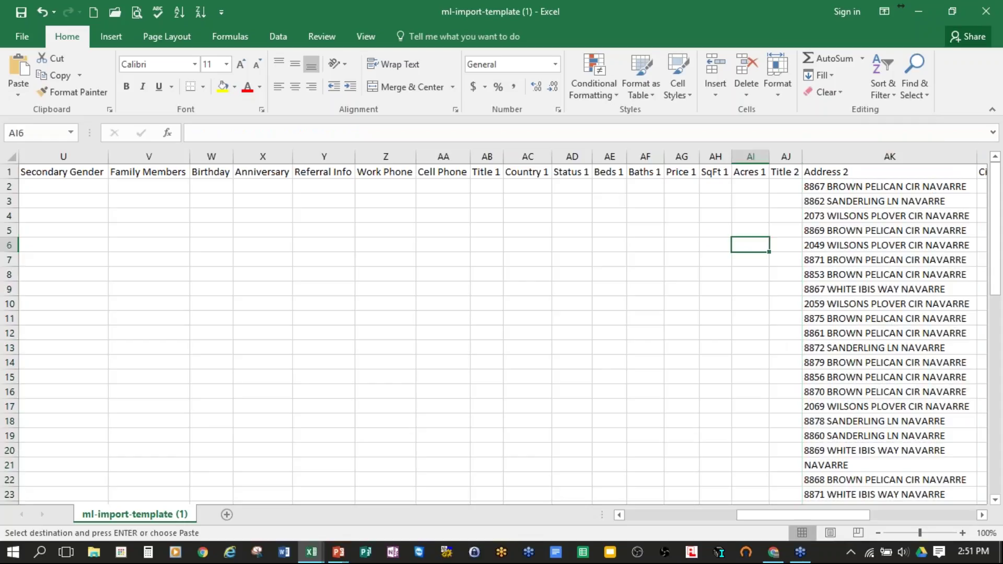
drag(793, 516, 834, 516)
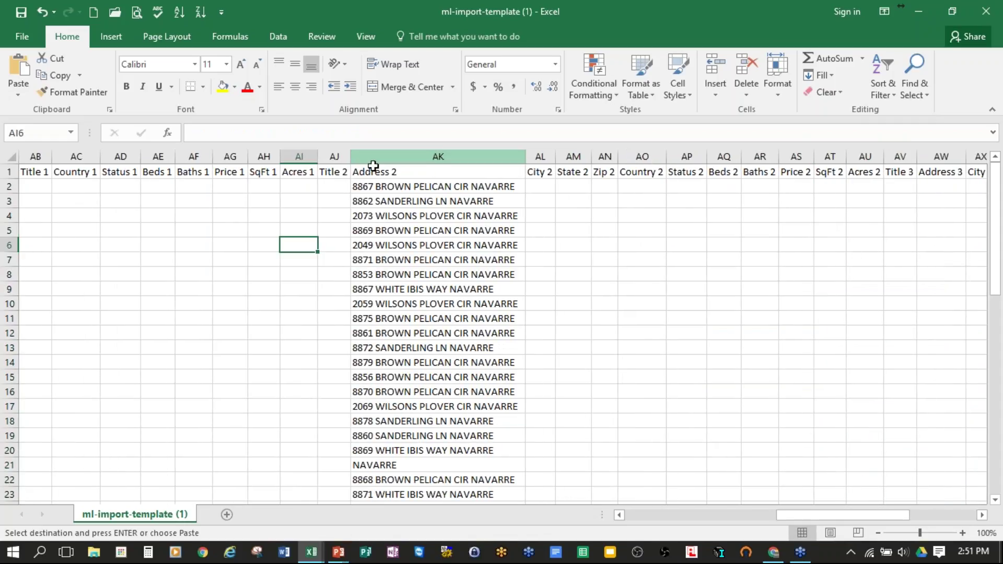
Step: Enter NAVARRE, FL and 32566 in City 2, State 2 and Zip 2 of row 2 (AL2:AN2)
click(546, 184)
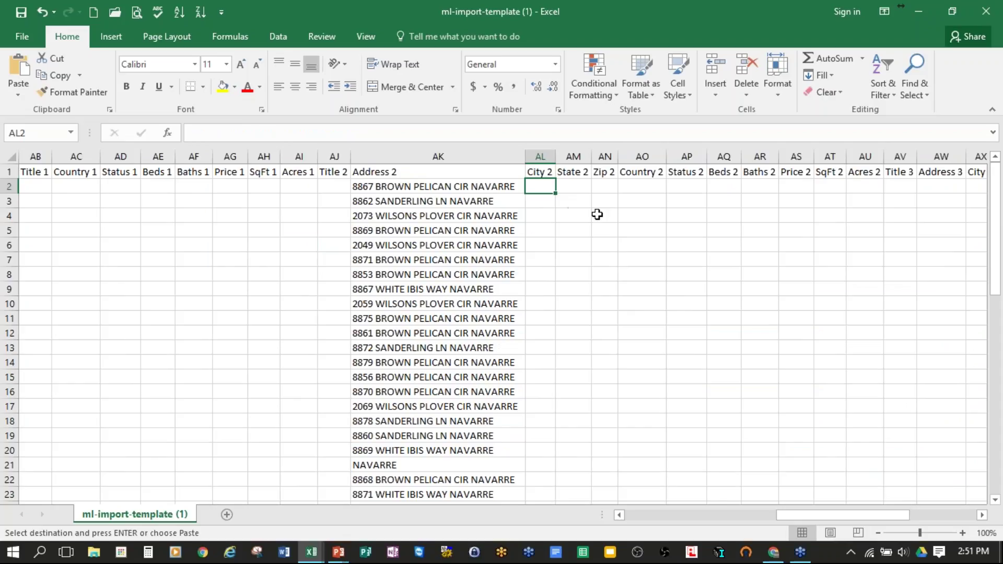
text(NAVA)
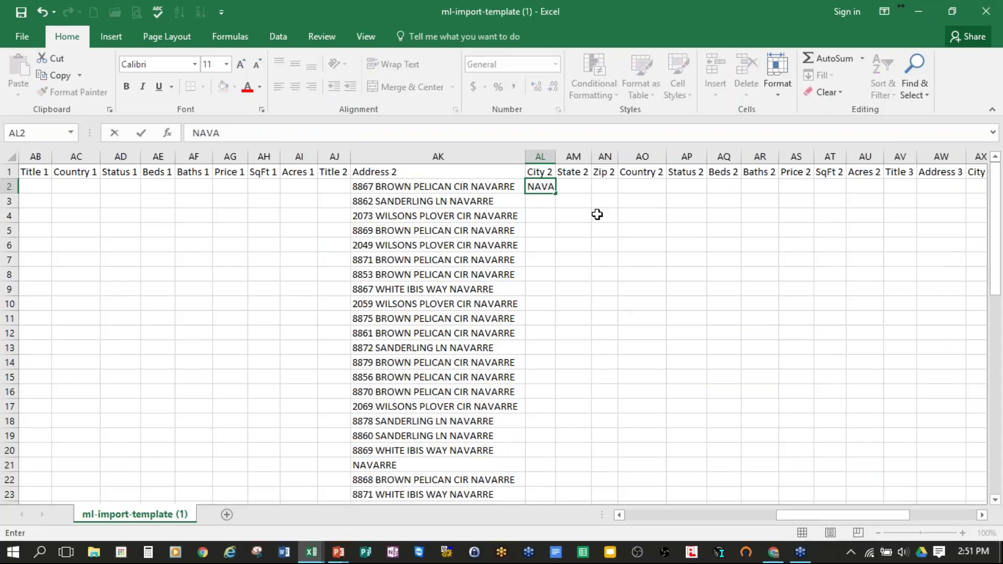
text(RRE)
key(Tab)
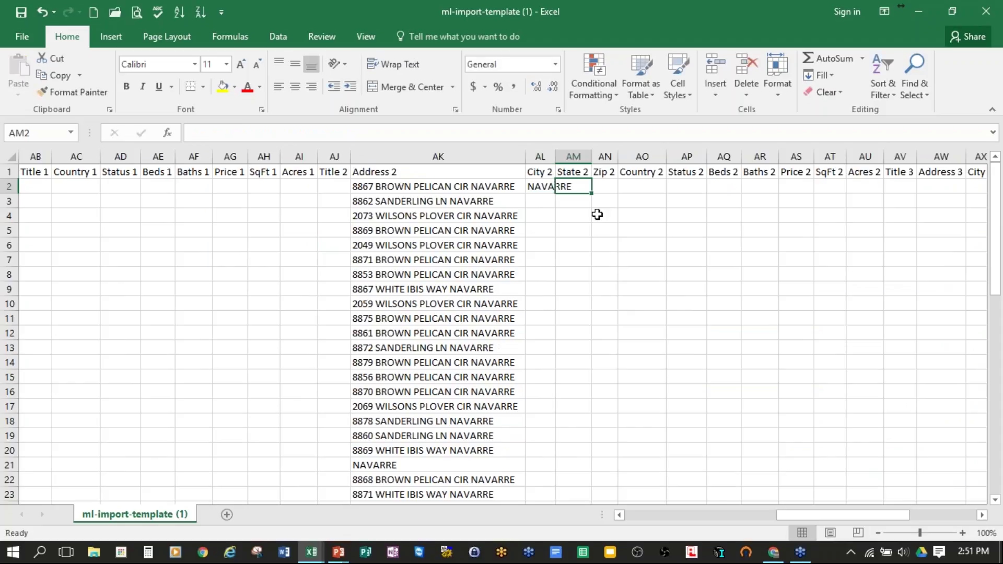
text(FL)
key(Tab)
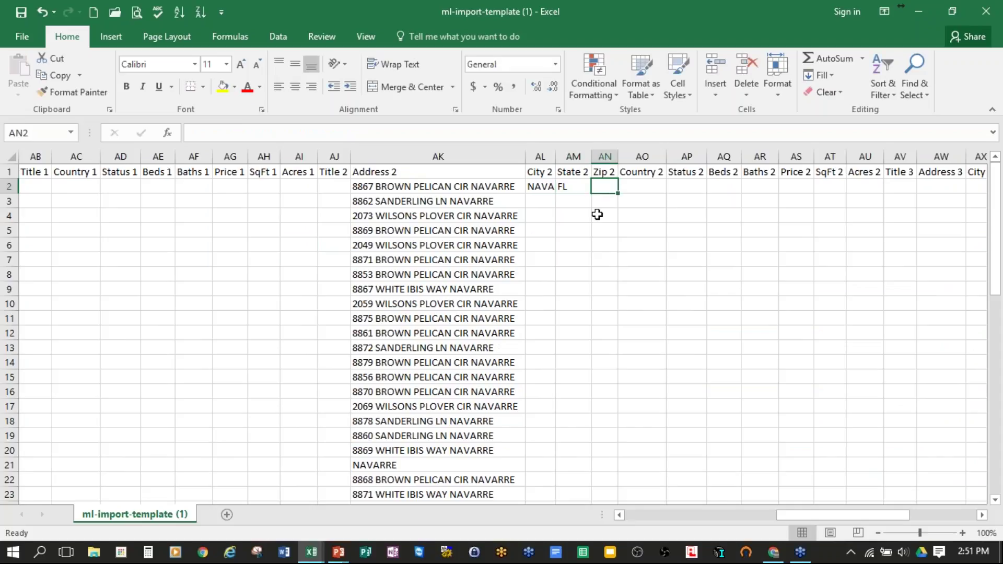
text(32566)
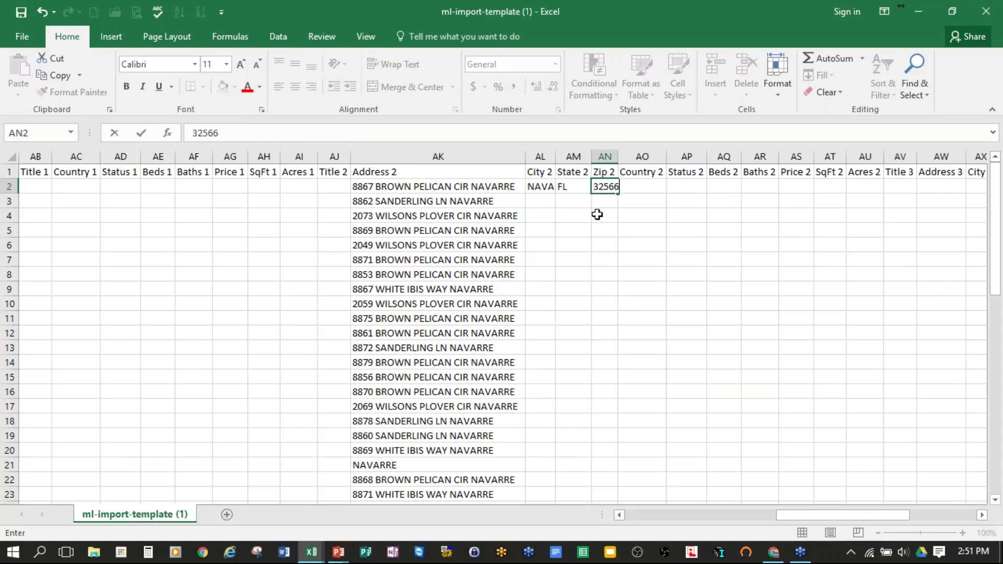
click(598, 214)
Step: Copy NAVARRE, FL, 32566 down through row 57 and autofit the City 2 column
drag(541, 186, 603, 188)
key(ctrl+c)
drag(540, 201, 575, 470)
drag(605, 559, 607, 459)
key(ctrl+v)
drag(539, 157, 607, 156)
double_click(555, 156)
click(555, 156)
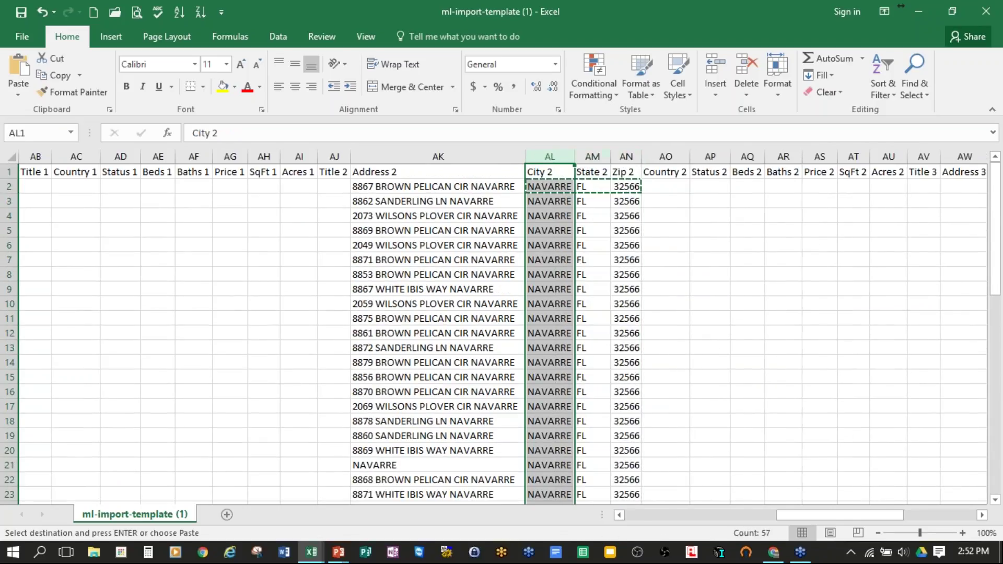
click(672, 216)
key(Escape)
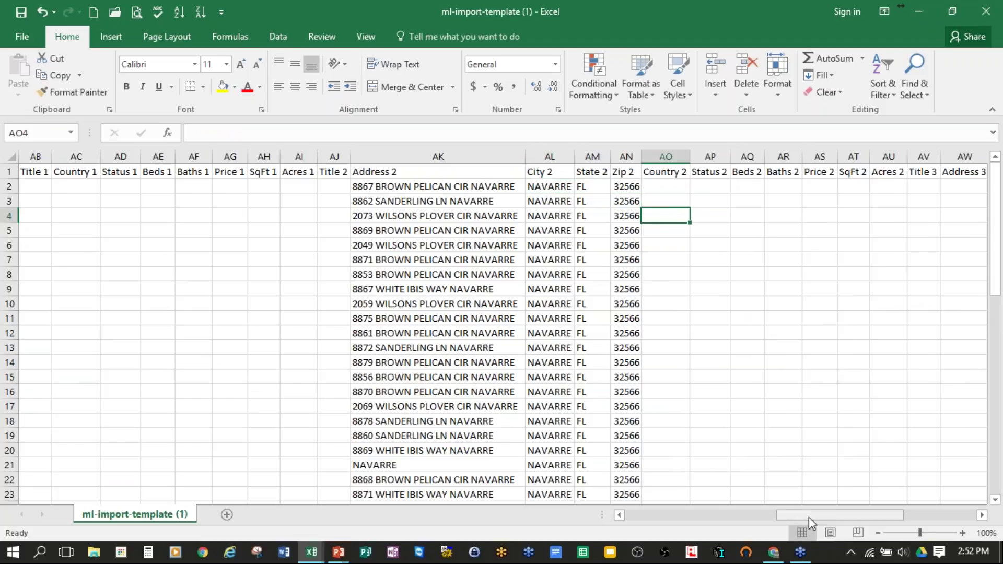
drag(809, 518, 650, 515)
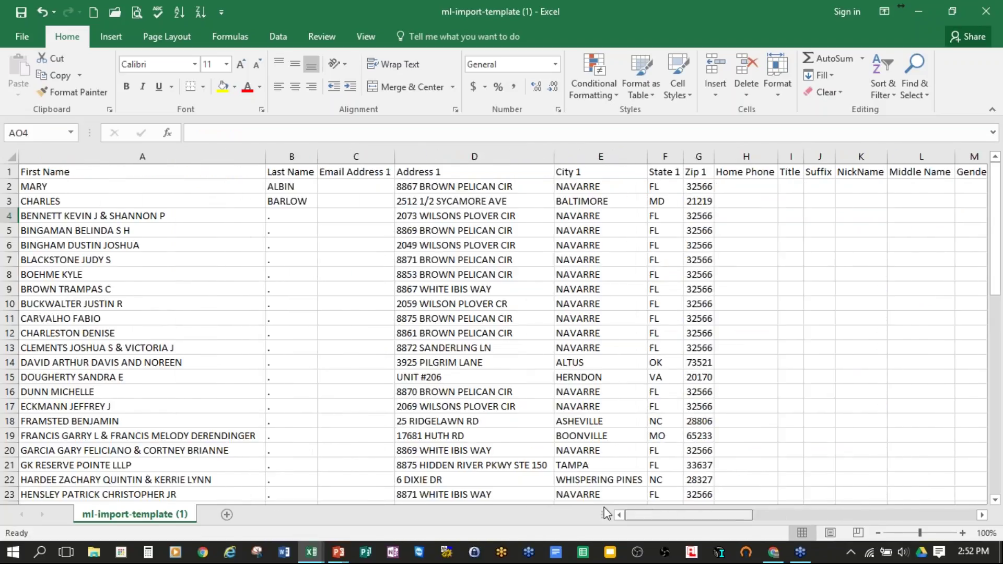
Step: Save and close ml-import-template (1).csv, then close results (1).xls without saving
click(130, 188)
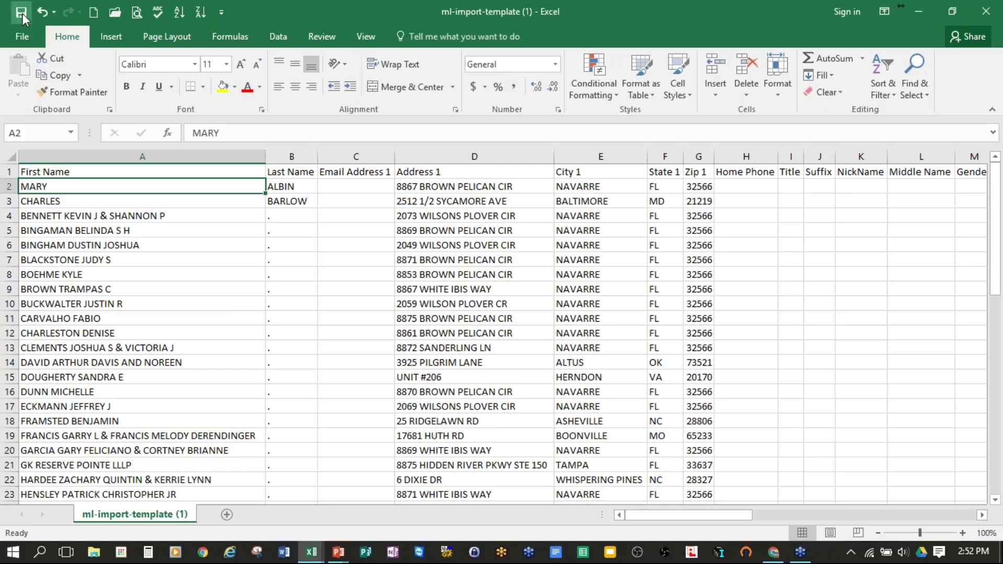
click(986, 11)
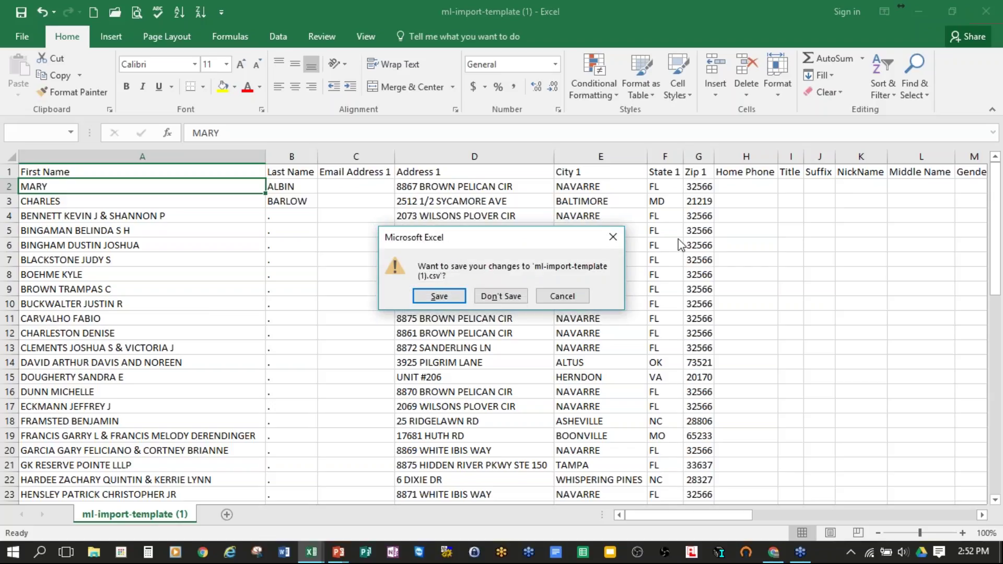
click(443, 302)
click(986, 11)
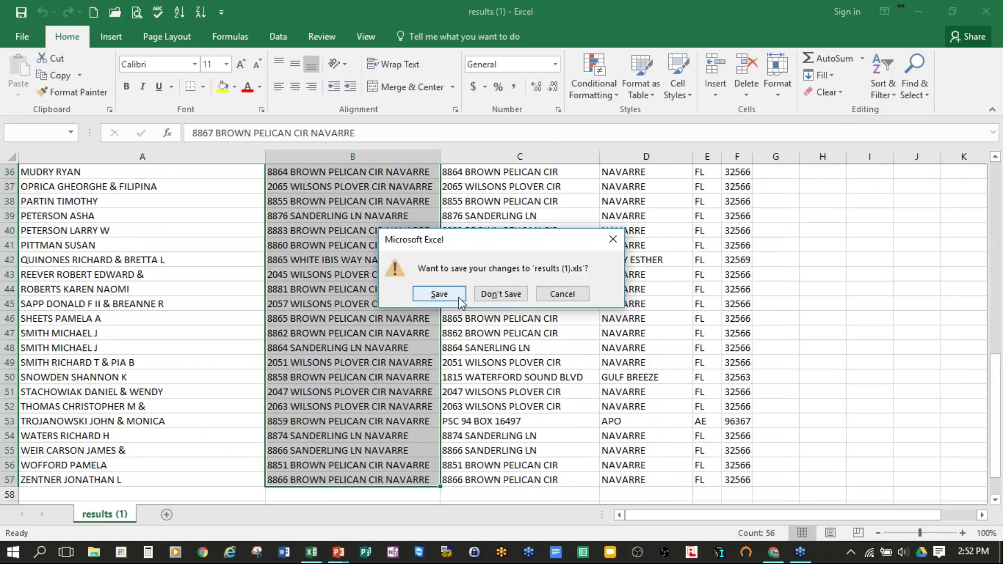
click(521, 294)
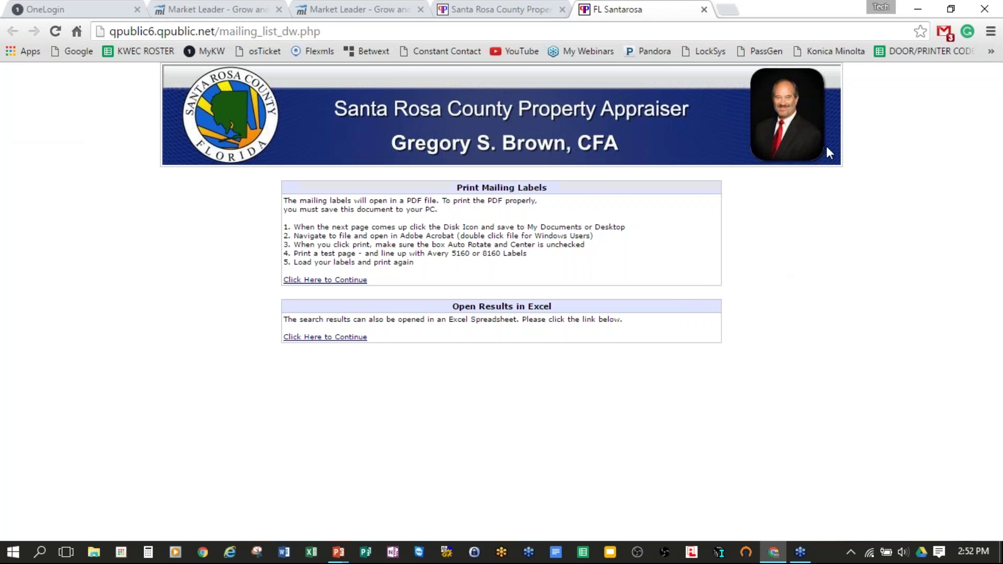
Step: Close the two Santa Rosa County tabs and review eEdge's contact import steps
click(704, 8)
click(563, 9)
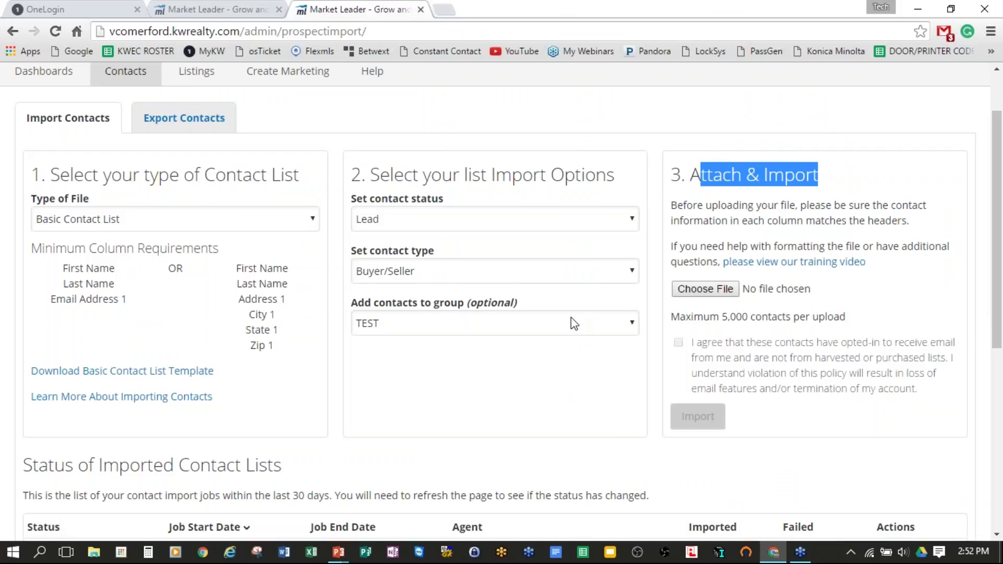
scroll(573, 322, up, 2)
scroll(528, 317, down, 1)
drag(62, 184, 241, 184)
drag(389, 186, 558, 185)
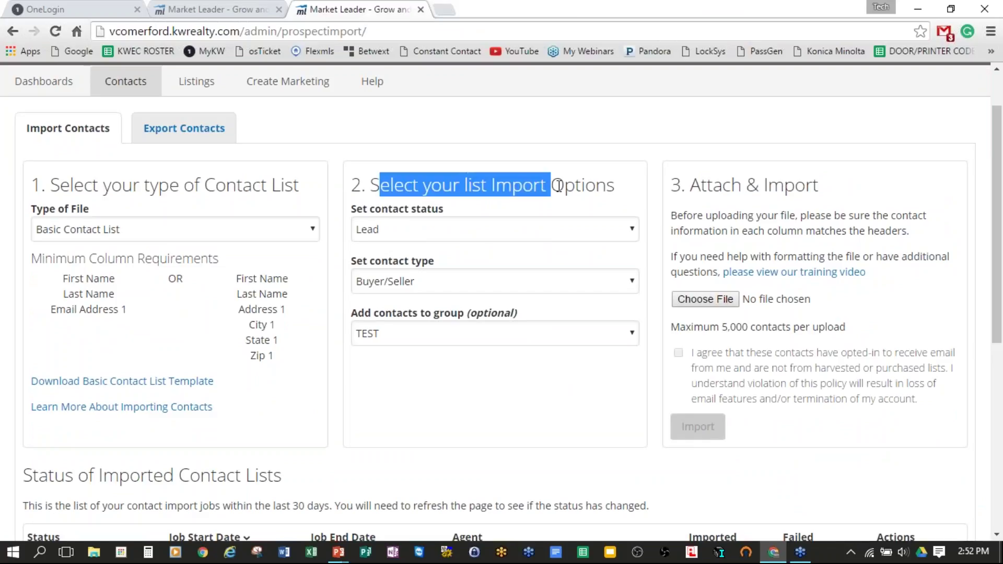
drag(702, 185, 830, 186)
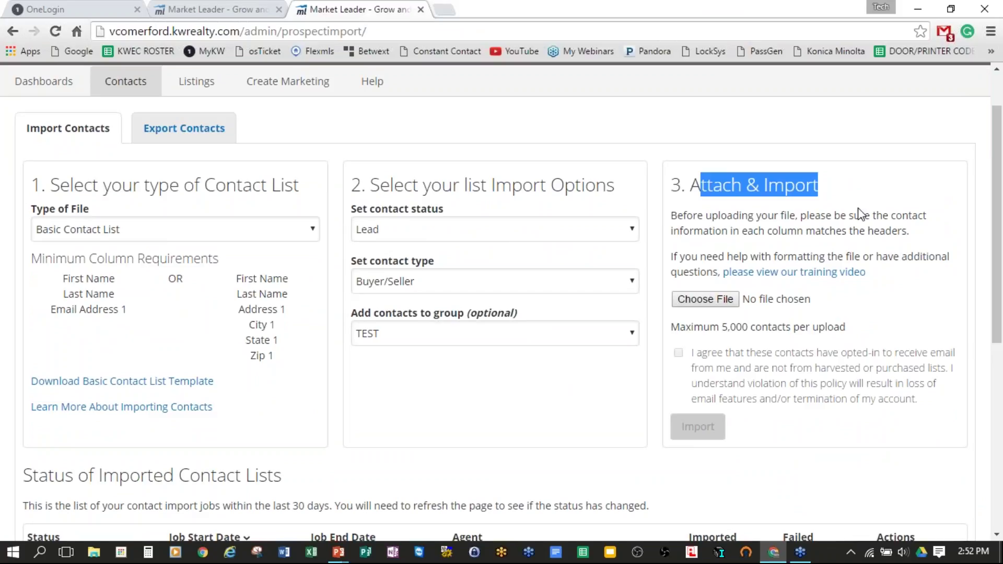
Step: Attach ml-import-template (1).csv from Downloads and tick the opt-in consent checkbox
click(724, 300)
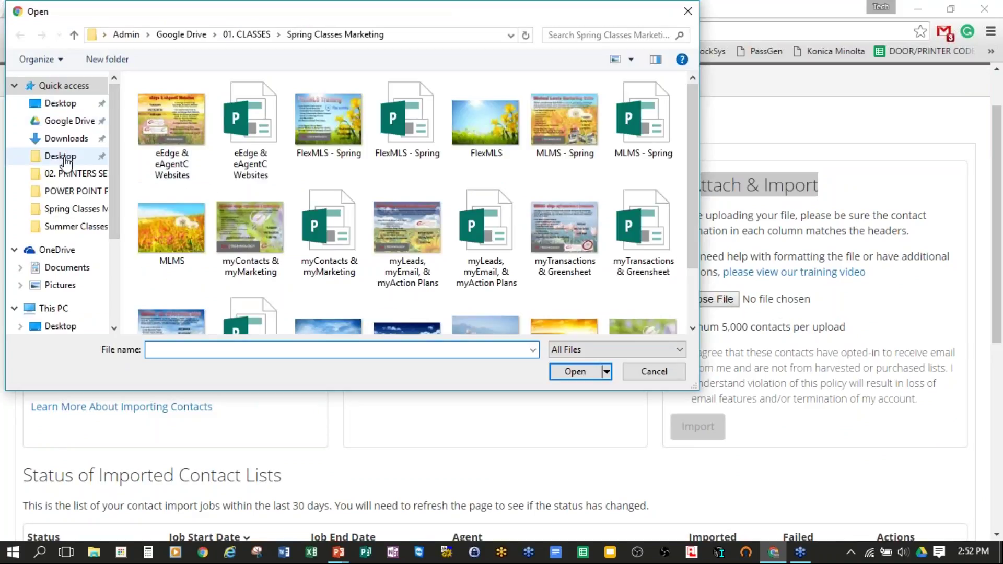
click(68, 142)
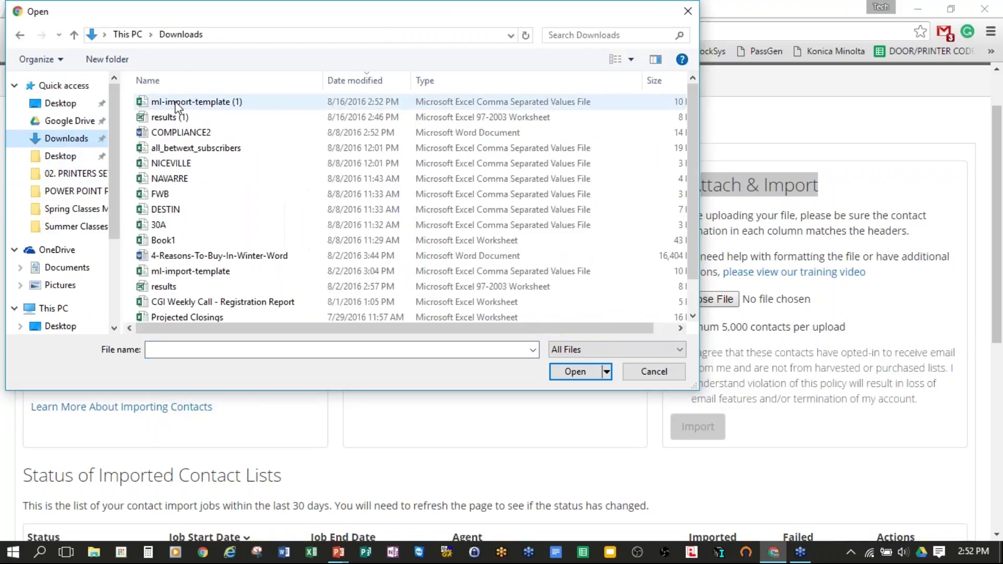
click(191, 102)
click(575, 372)
click(678, 353)
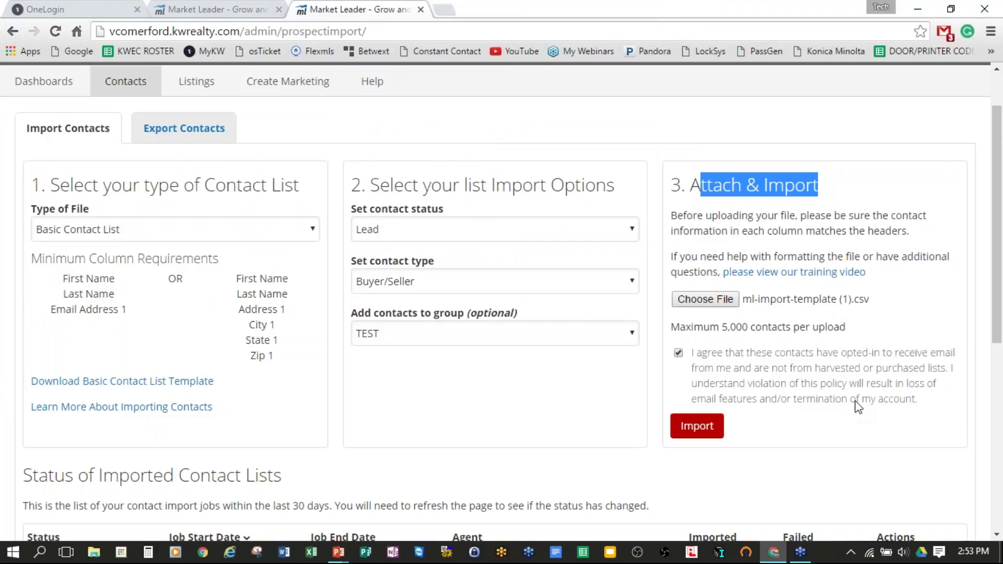
scroll(859, 407, down, 2)
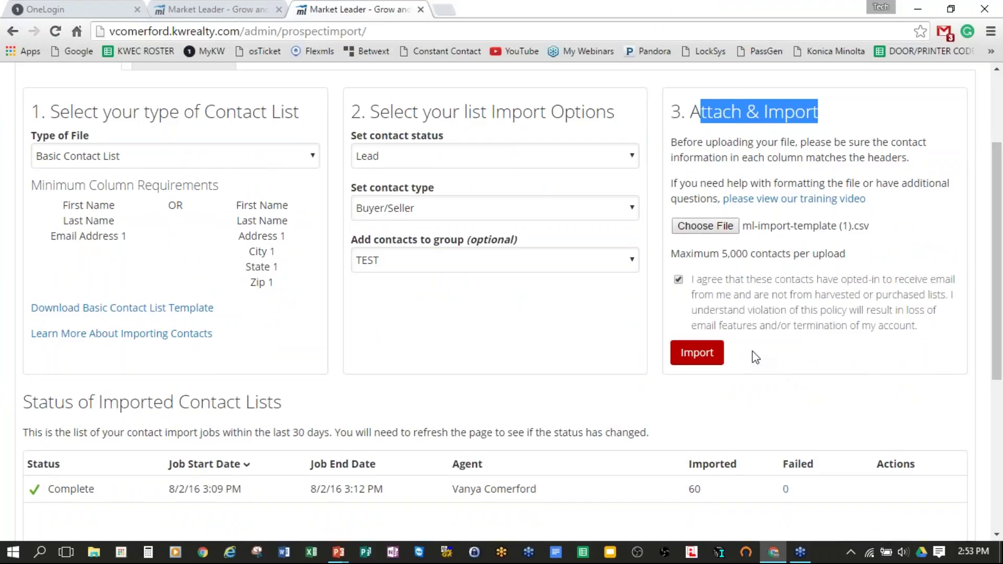
Step: Submit the import and confirm the new 8/16/16 2:53 PM job shows Waiting to run
click(697, 356)
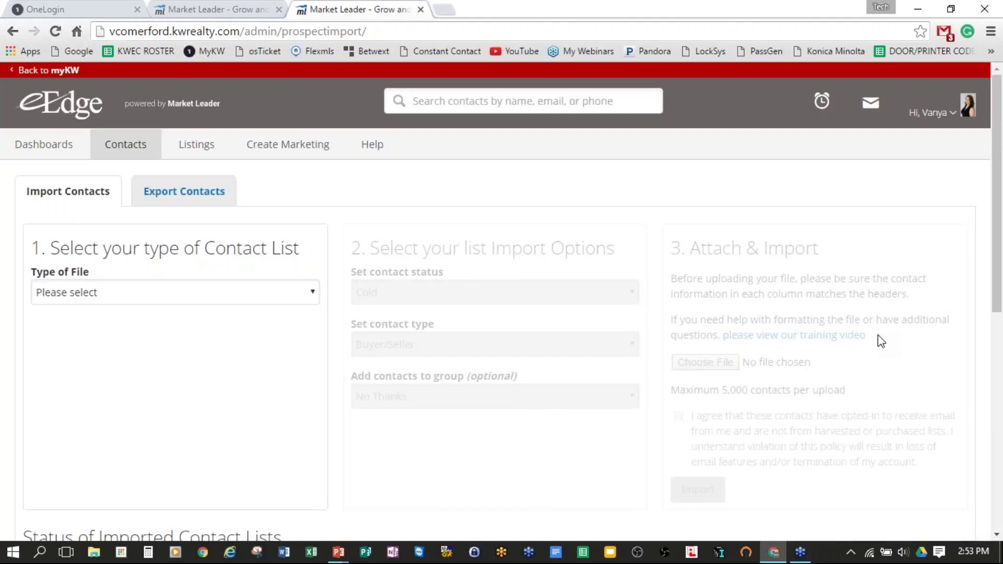
scroll(879, 341, down, 7)
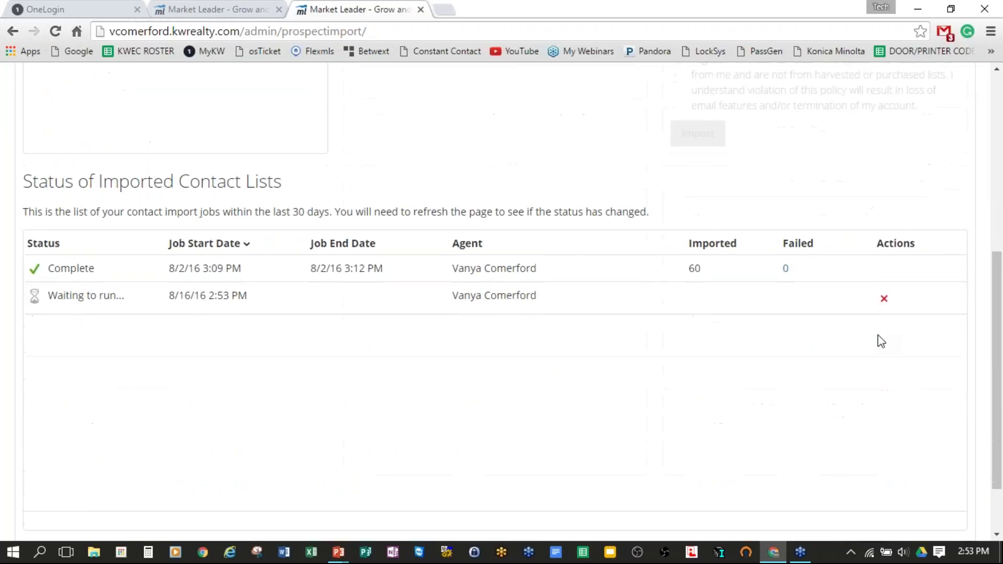
drag(47, 286, 704, 276)
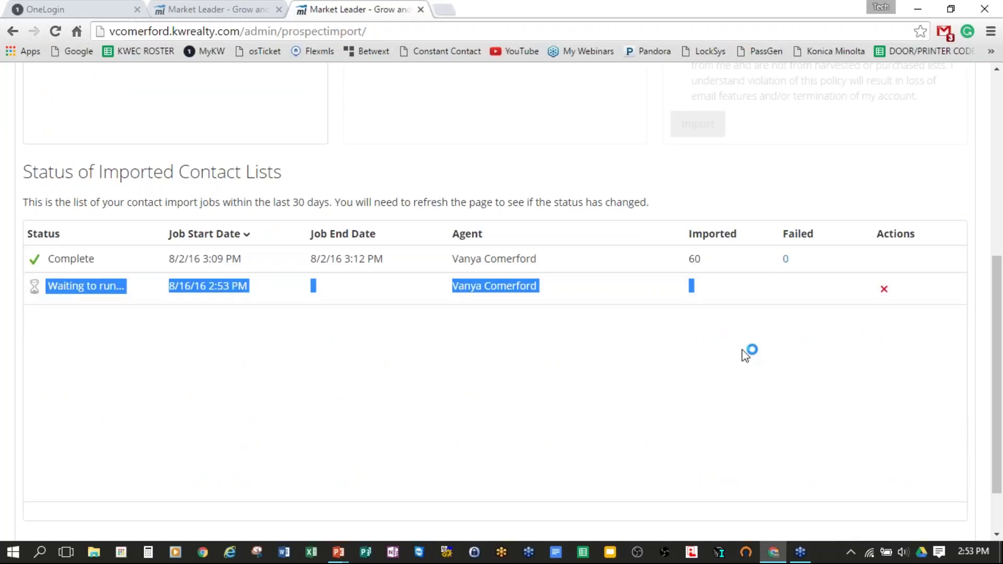
click(347, 375)
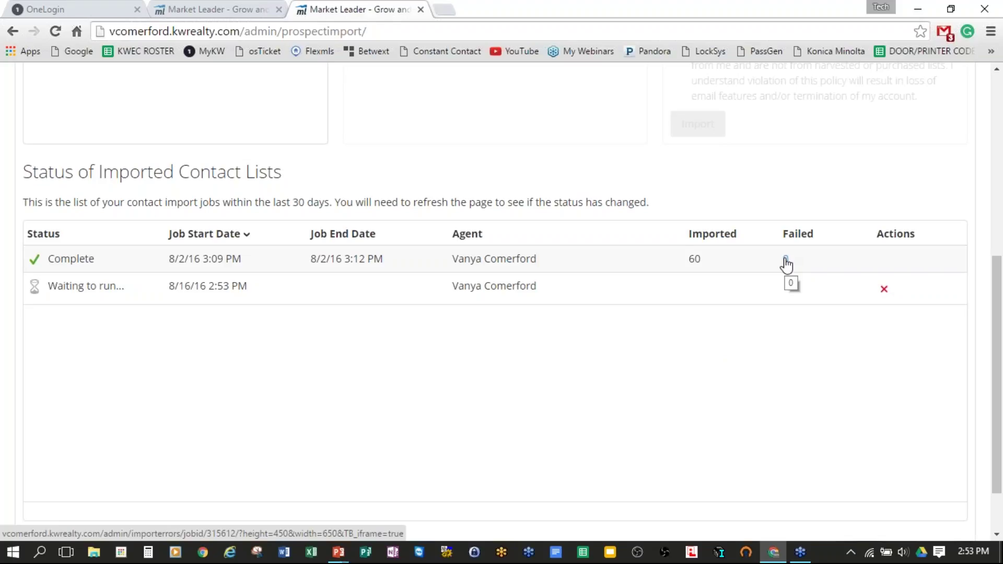
Step: Scroll through the Import Contacts page to review the reset form and imported lists
scroll(867, 405, down, 2)
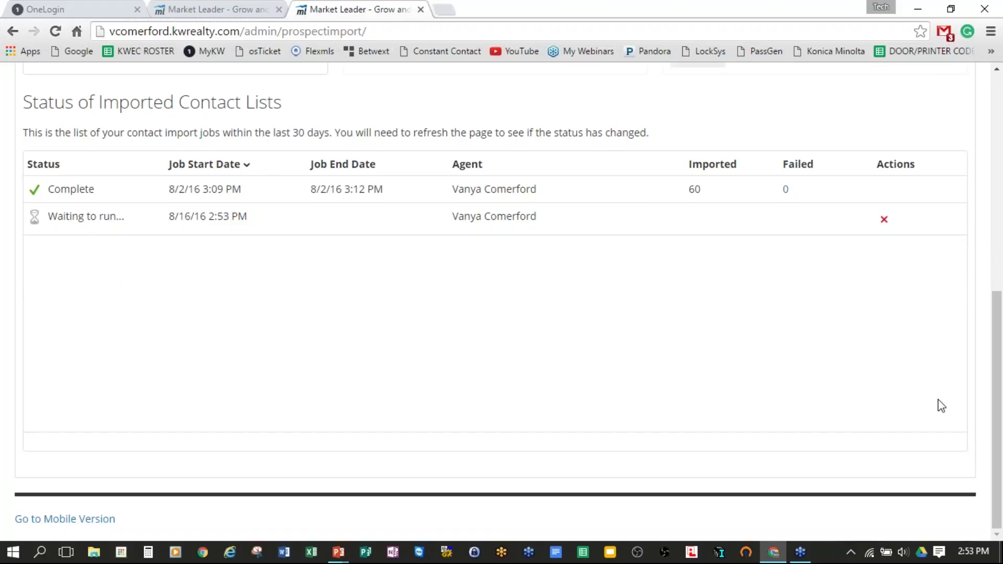
scroll(942, 406, up, 8)
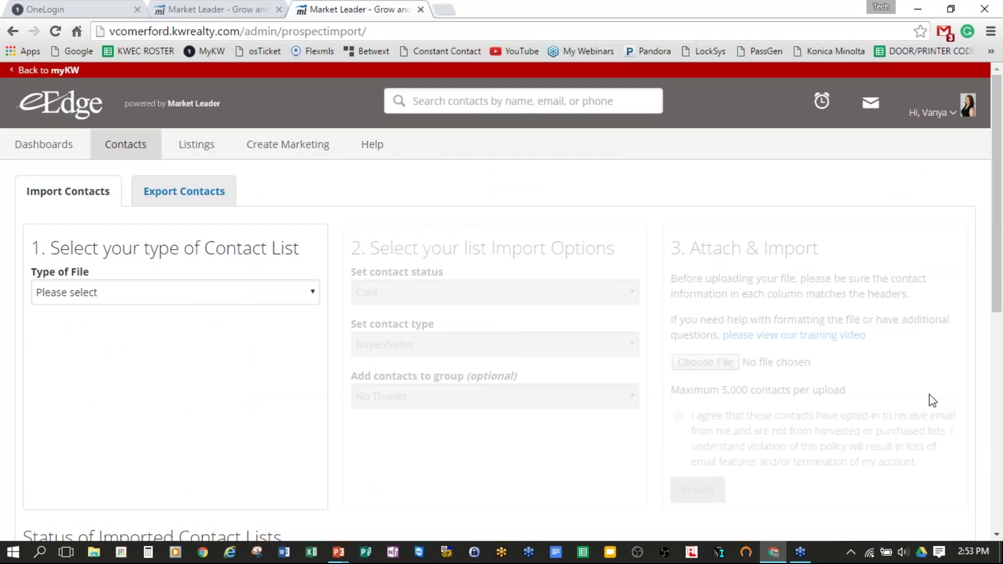
scroll(933, 399, down, 8)
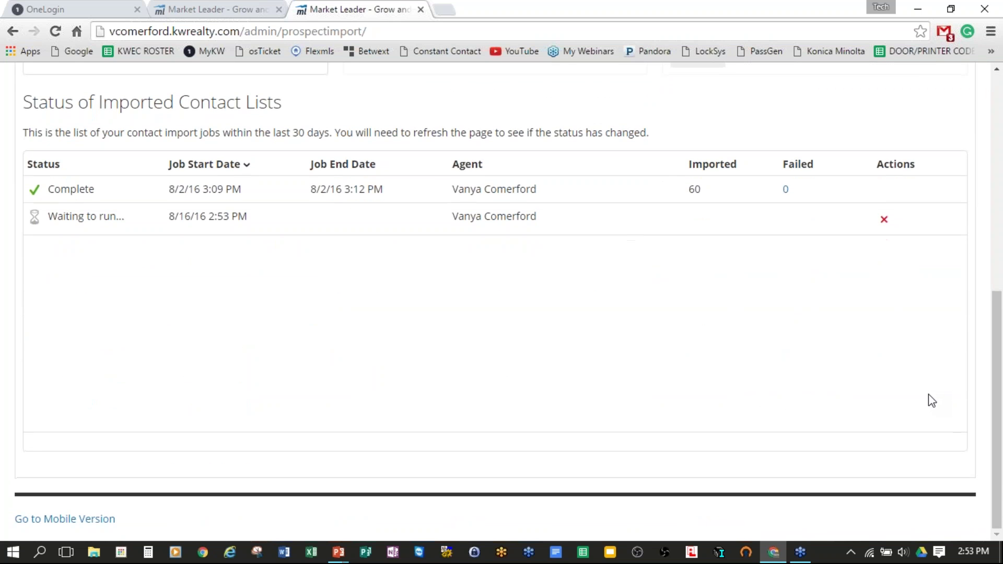
scroll(926, 392, up, 8)
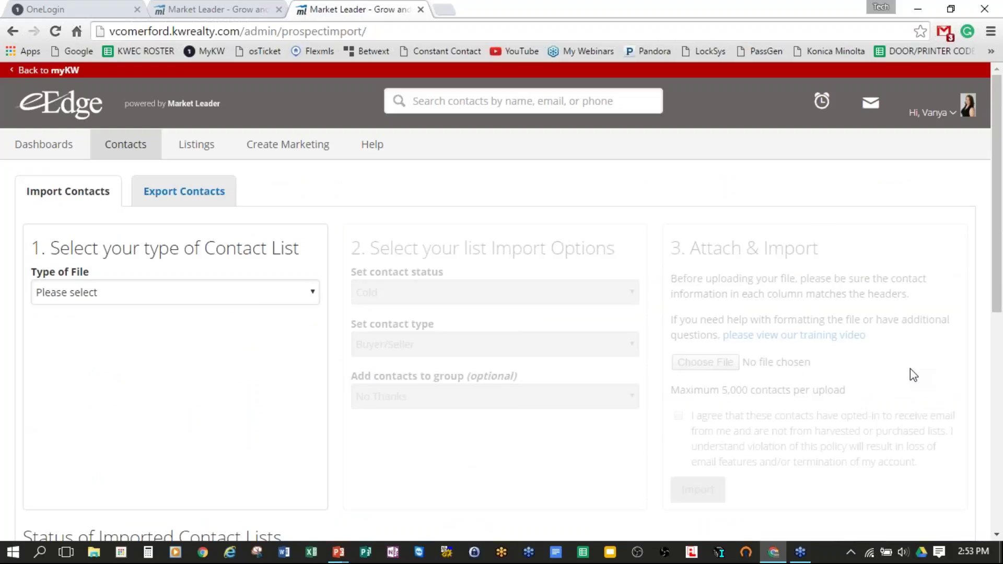
scroll(921, 375, down, 8)
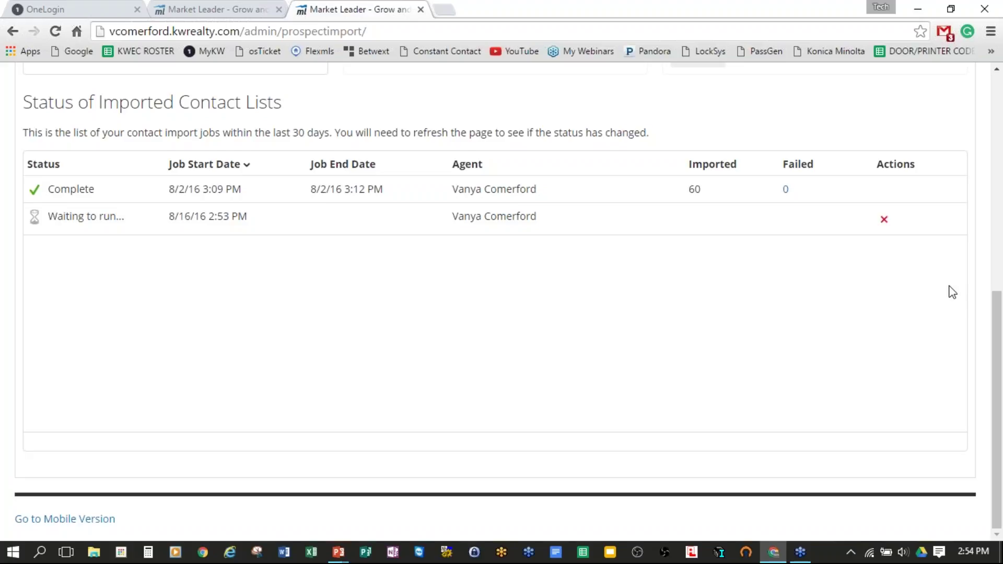
scroll(949, 294, up, 3)
scroll(950, 296, up, 5)
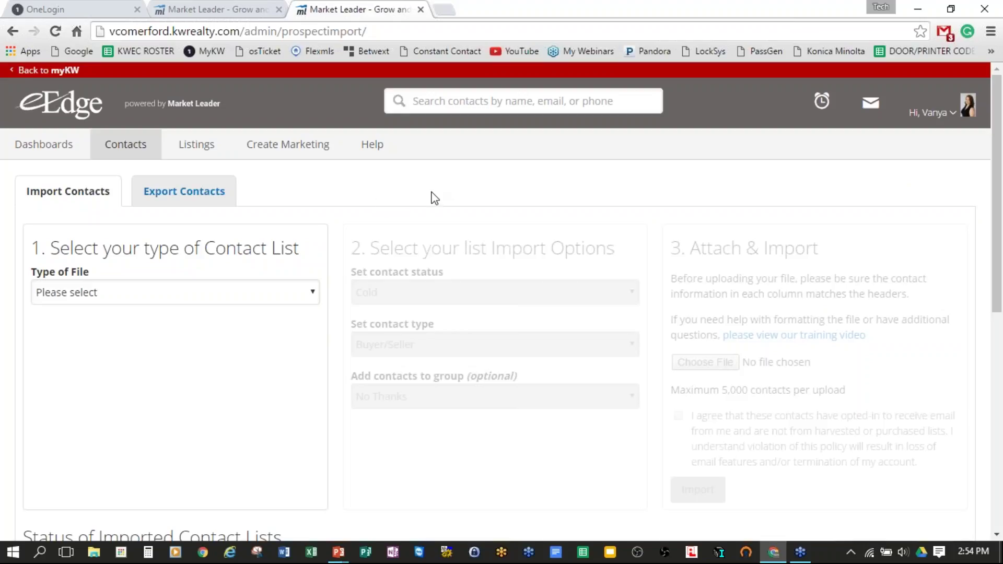
mouse_move(140, 147)
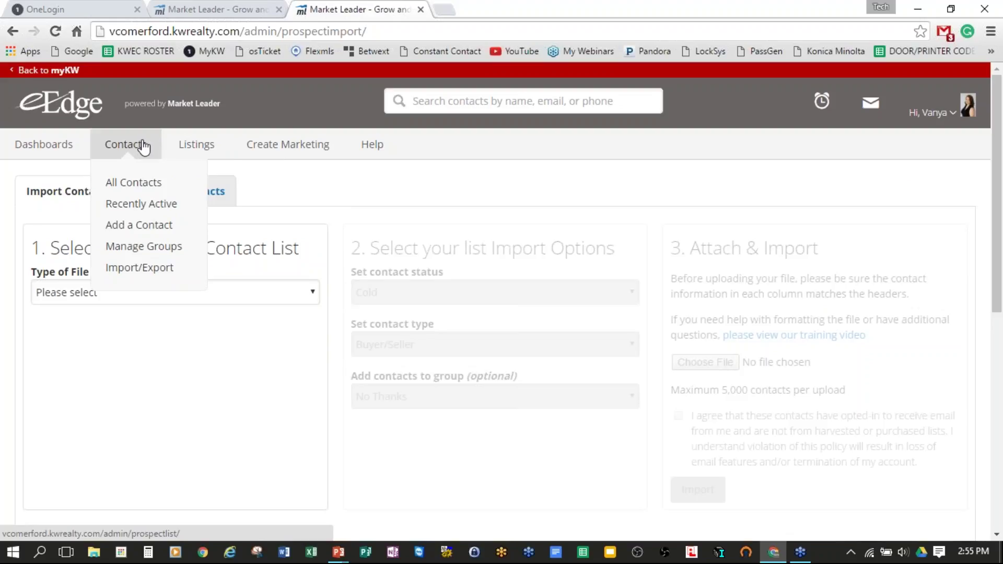
mouse_move(285, 152)
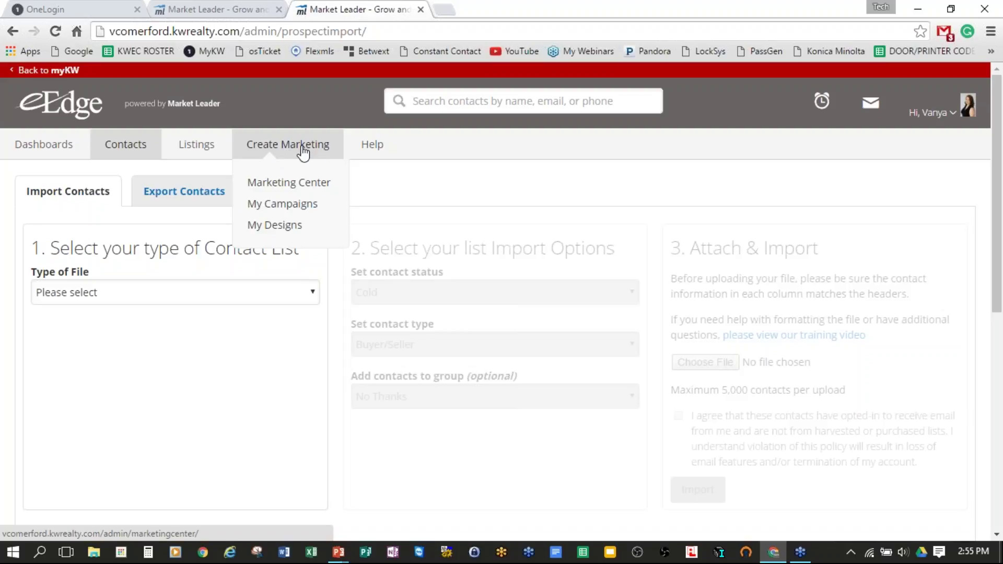
Step: Open eEdge's Marketing Center, then switch to the PowerPoint slide show on lead generation
click(323, 149)
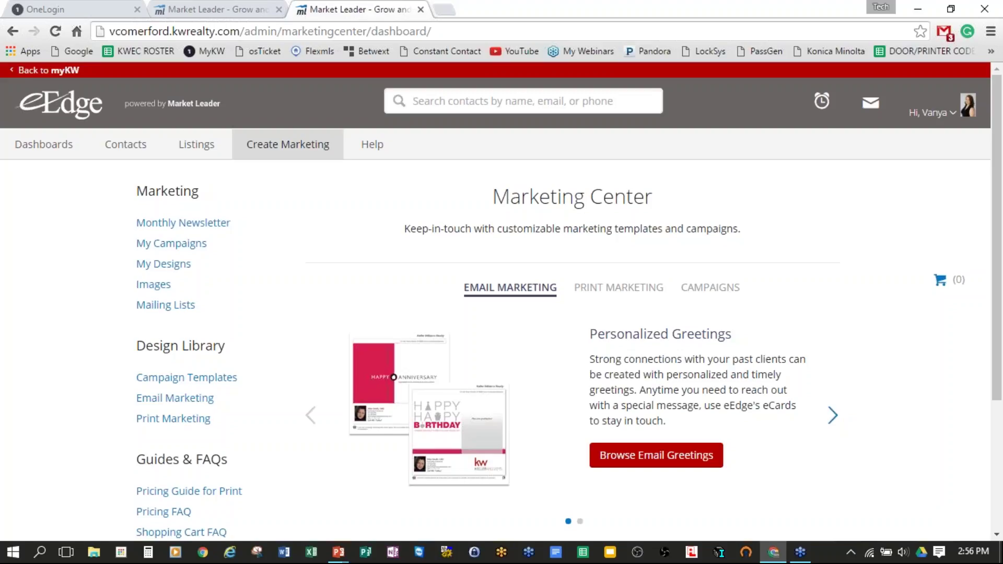
key(alt+Tab)
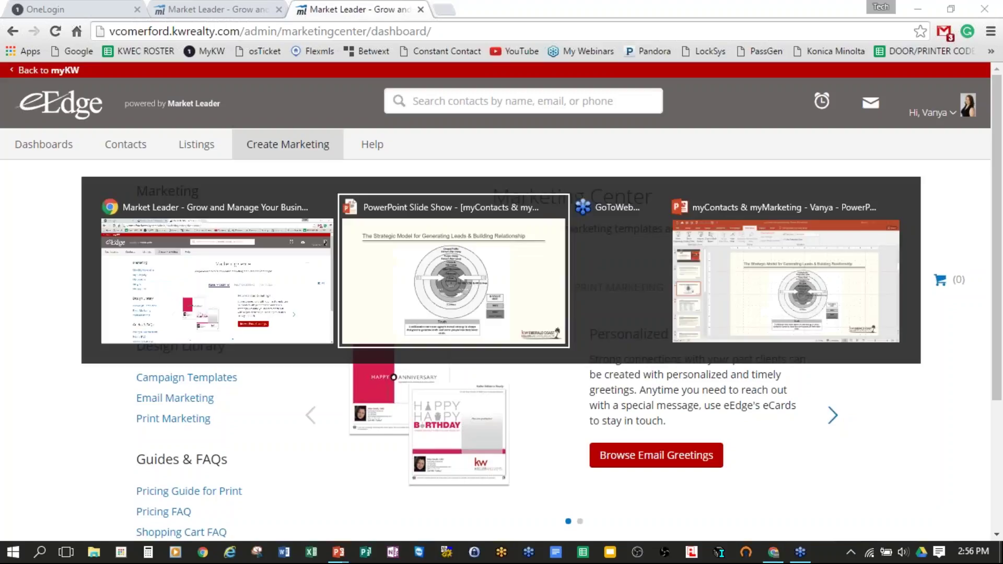
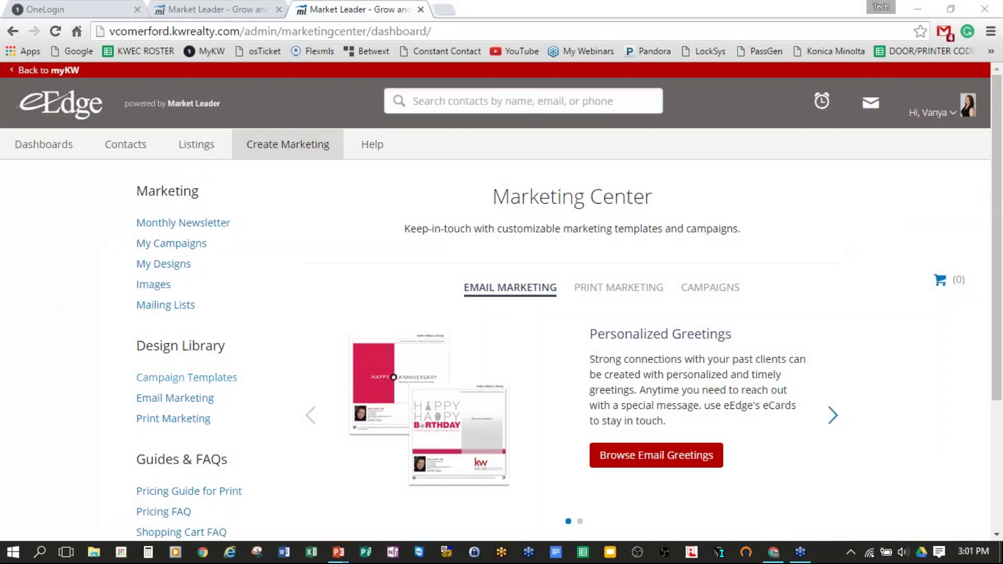
Step: Scroll the Marketing Center page, then open the account dropdown in the header
scroll(88, 376, down, 3)
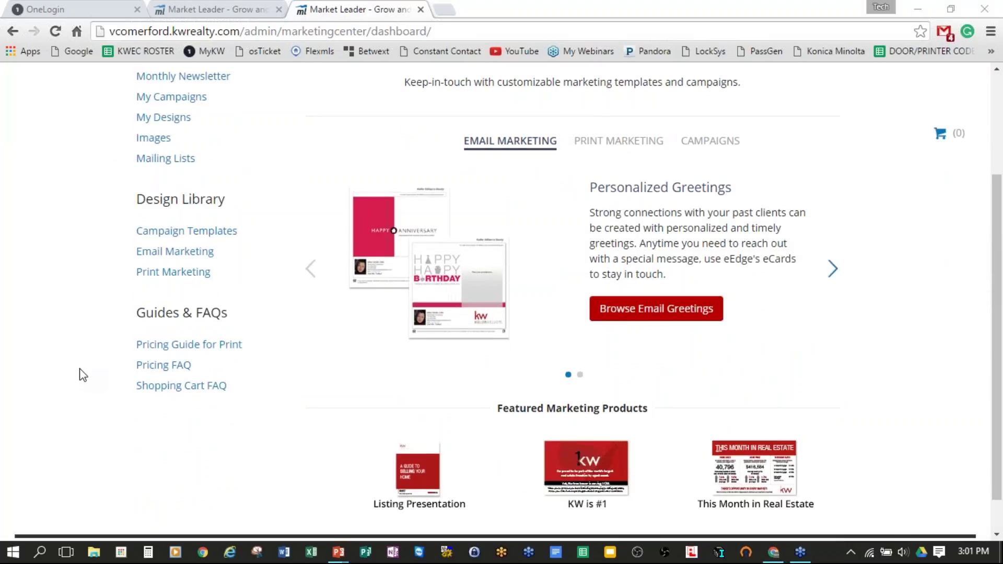
scroll(78, 369, up, 1)
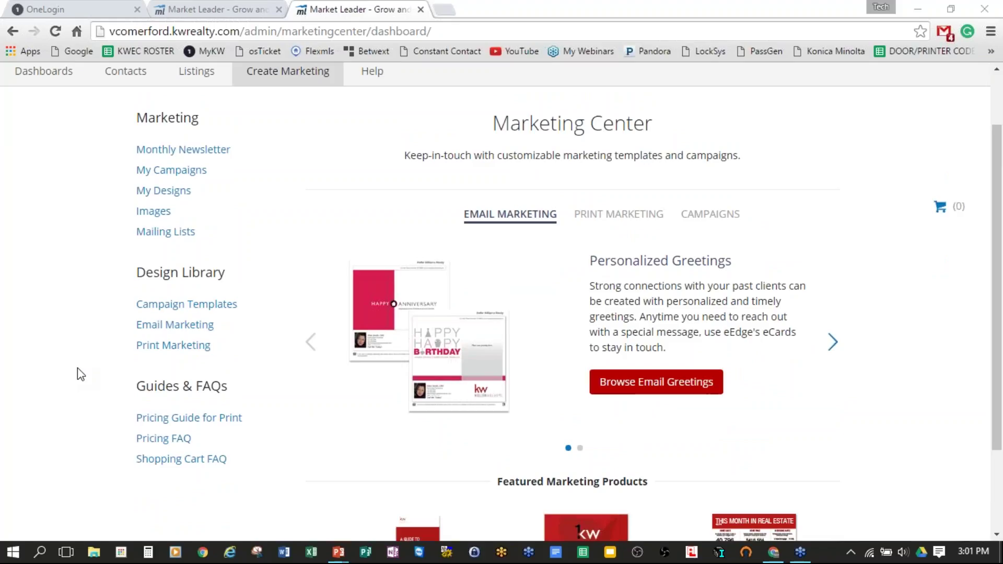
scroll(72, 374, down, 1)
scroll(71, 373, up, 1)
scroll(72, 372, up, 1)
scroll(72, 373, down, 1)
scroll(70, 360, up, 1)
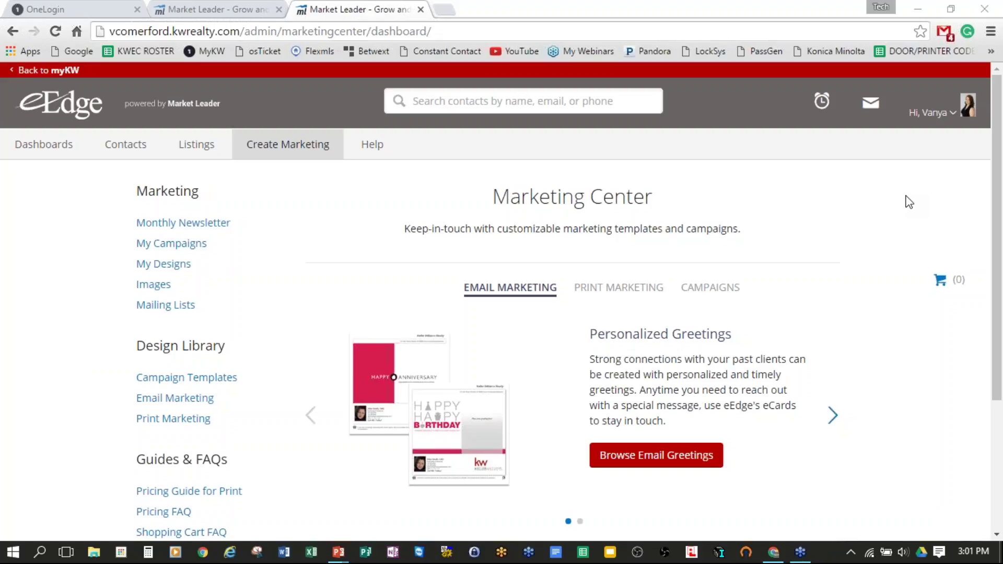
click(957, 116)
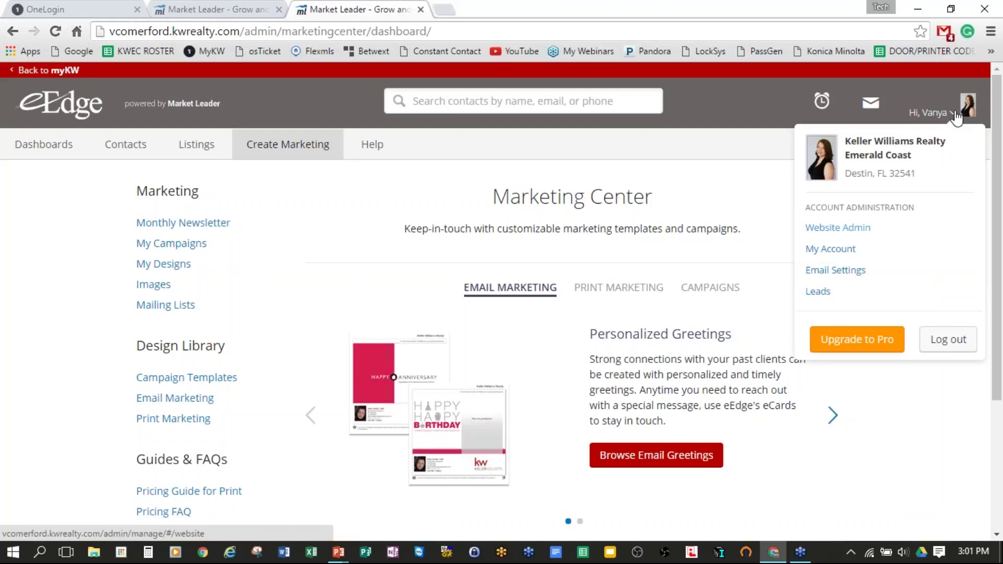
Step: Switch to the My Account settings tab and dismiss the account dropdown
click(205, 12)
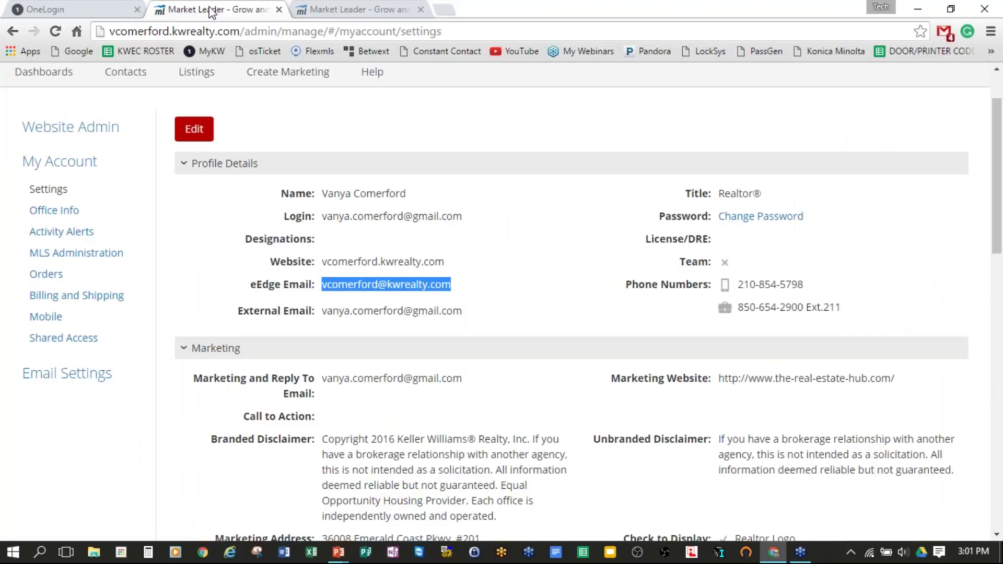
click(955, 116)
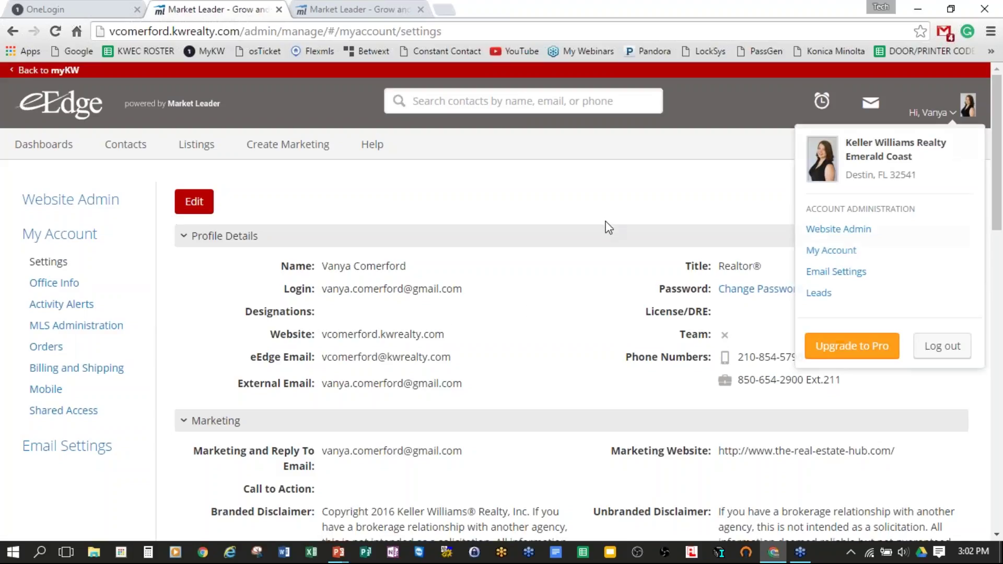
click(643, 235)
Step: Highlight the marketing reply-to email, Marketing Website, My Mobile App link and Marketing Address
scroll(629, 262, down, 2)
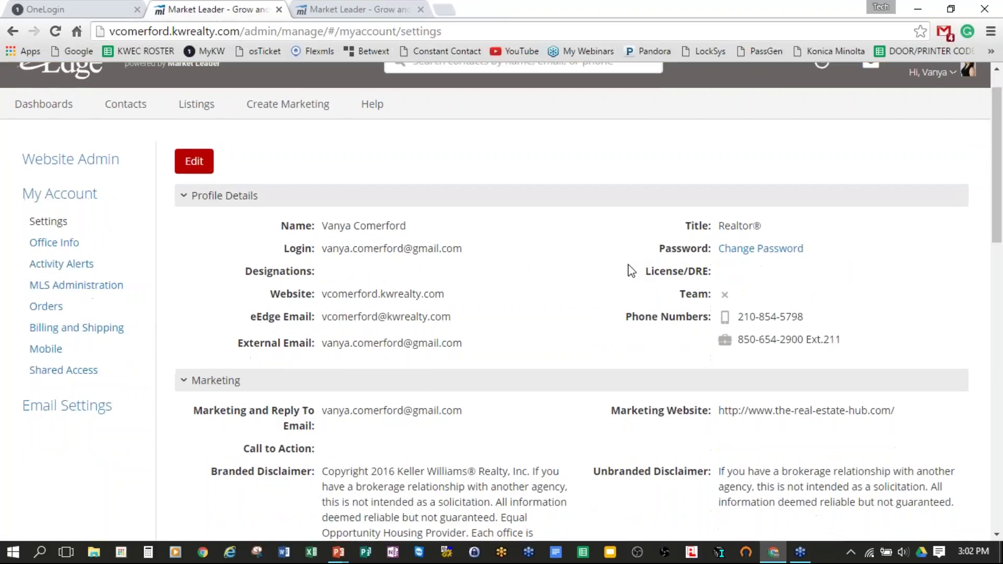
scroll(632, 270, down, 4)
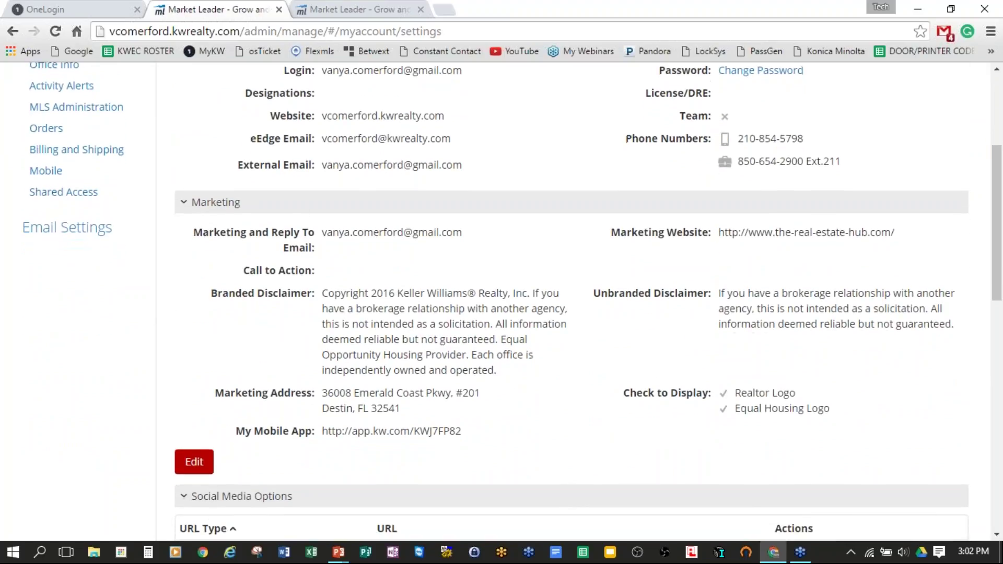
drag(323, 232, 493, 224)
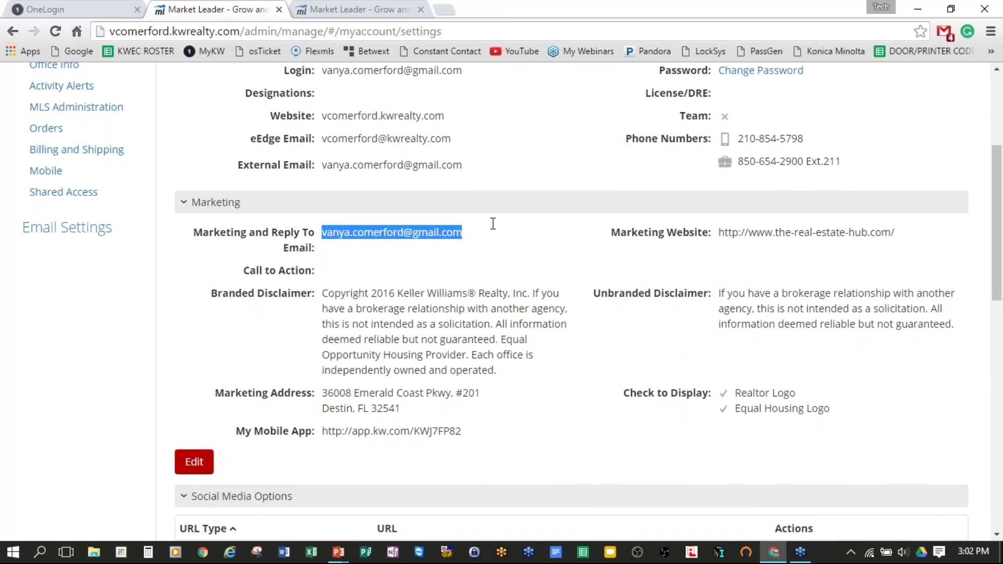
drag(715, 232, 918, 233)
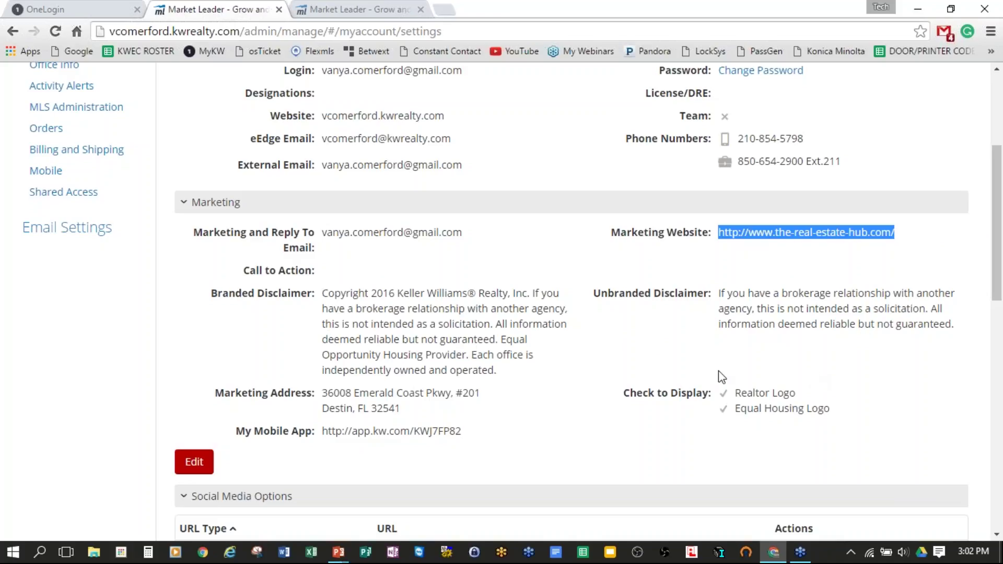
scroll(718, 376, down, 1)
scroll(638, 384, down, 1)
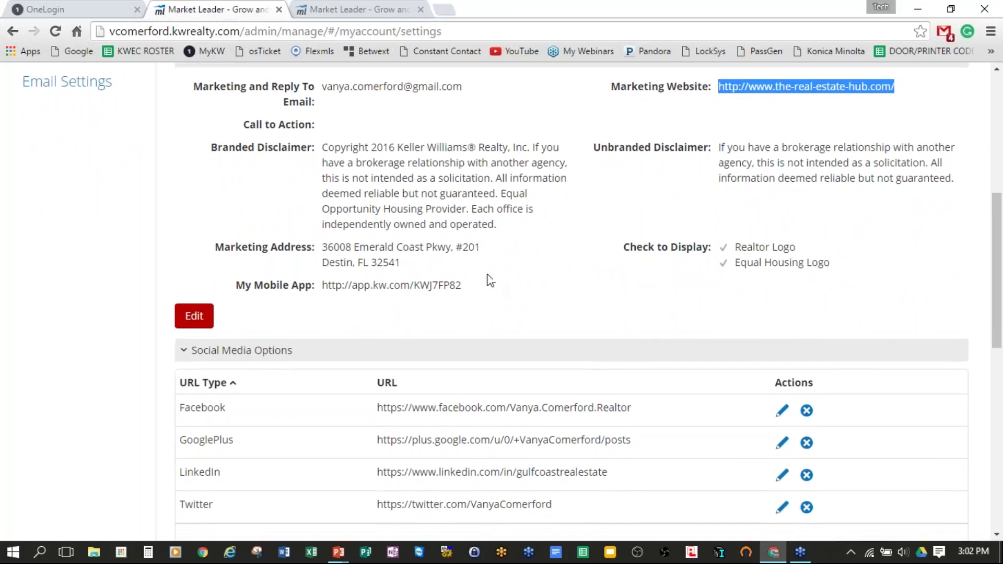
drag(322, 286, 498, 301)
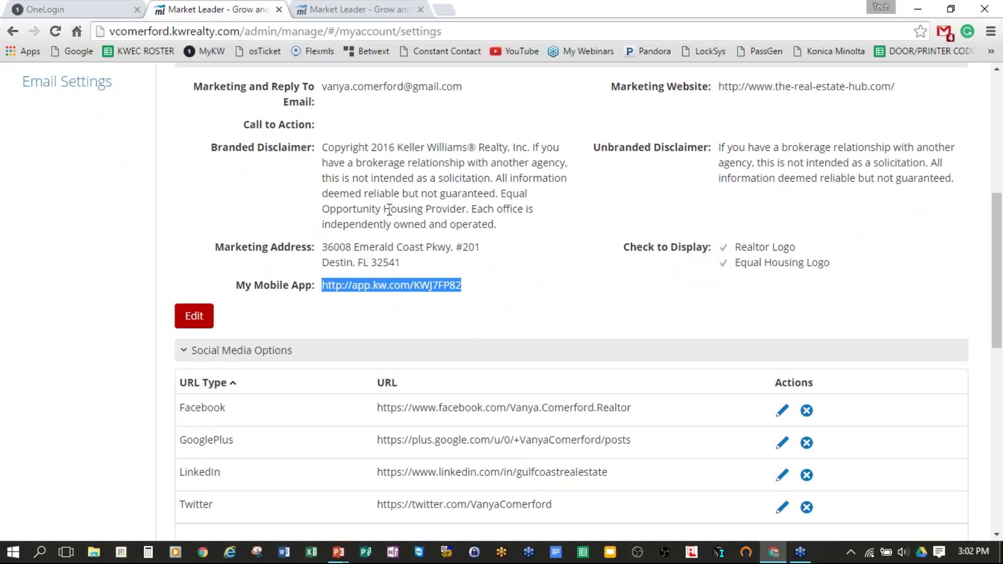
drag(321, 248, 448, 263)
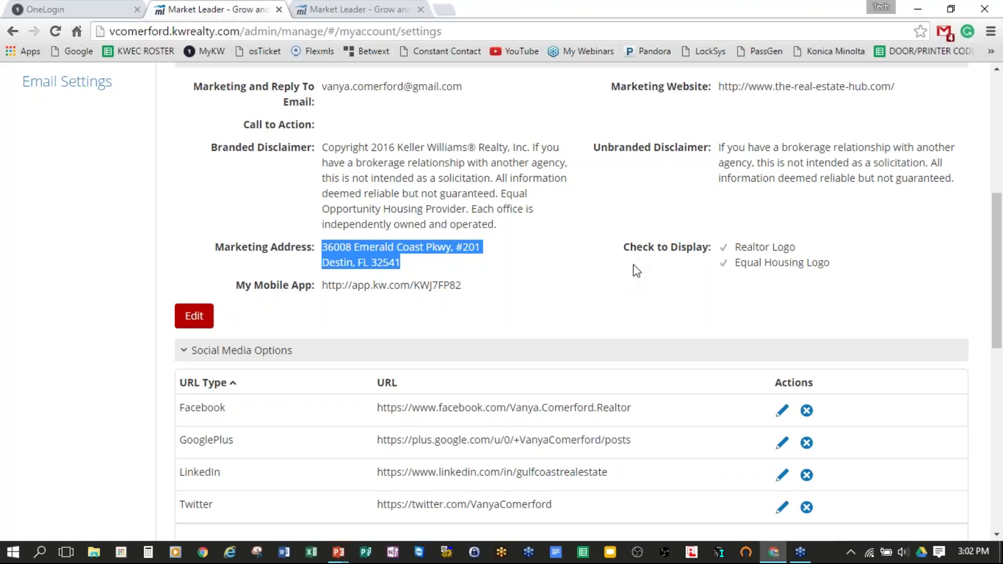
scroll(637, 270, down, 1)
scroll(636, 271, up, 1)
scroll(637, 270, down, 4)
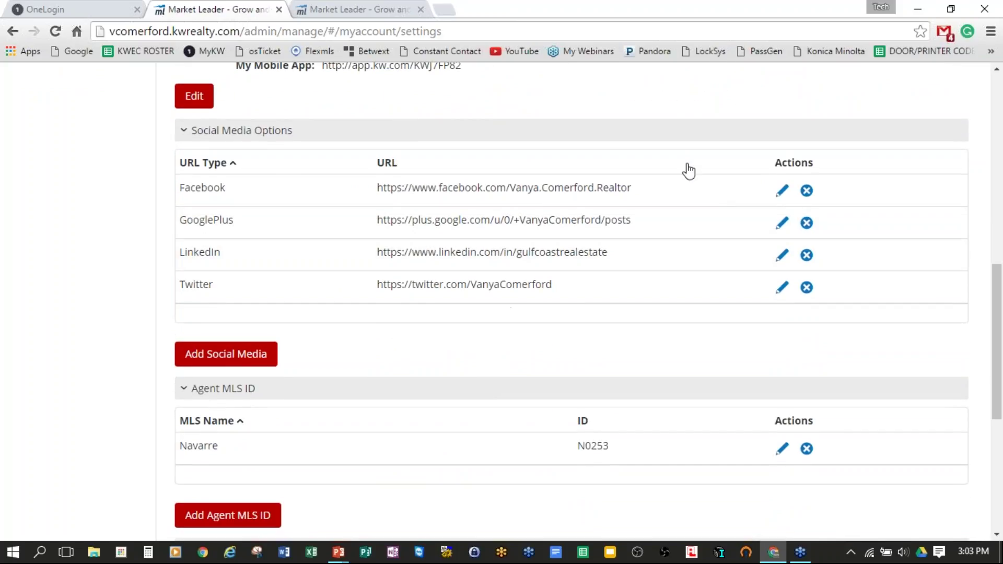
scroll(619, 265, down, 5)
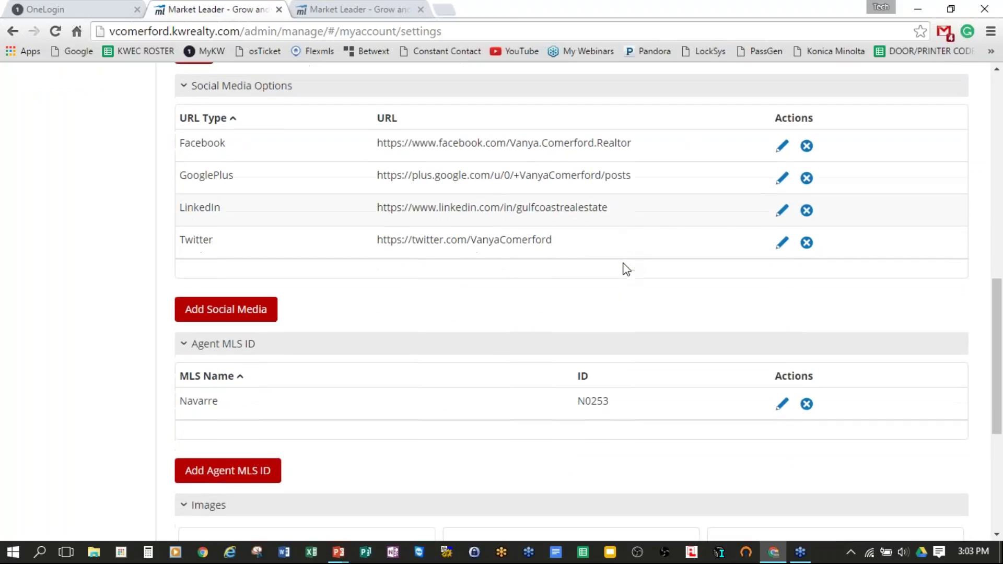
scroll(606, 260, down, 2)
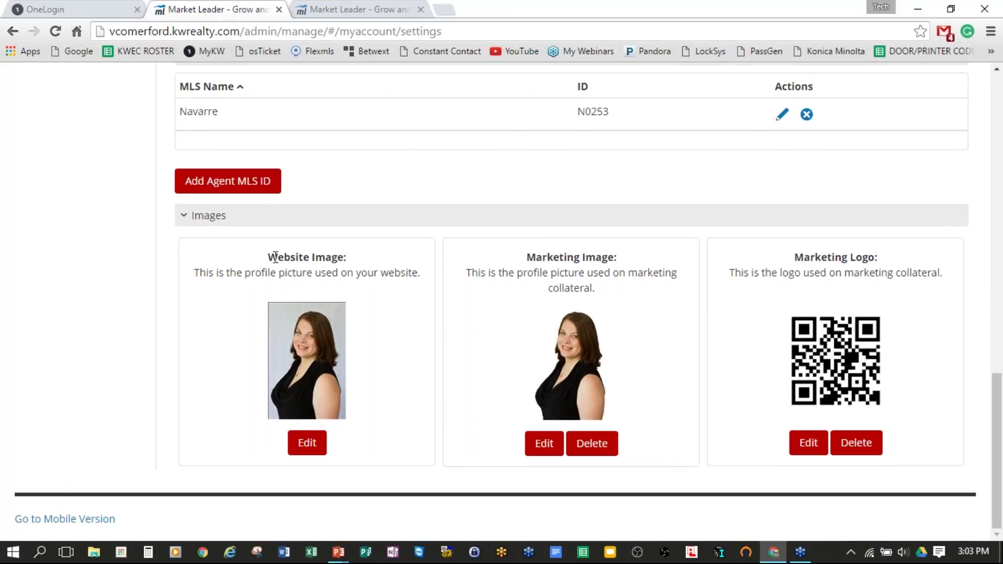
drag(268, 257, 369, 256)
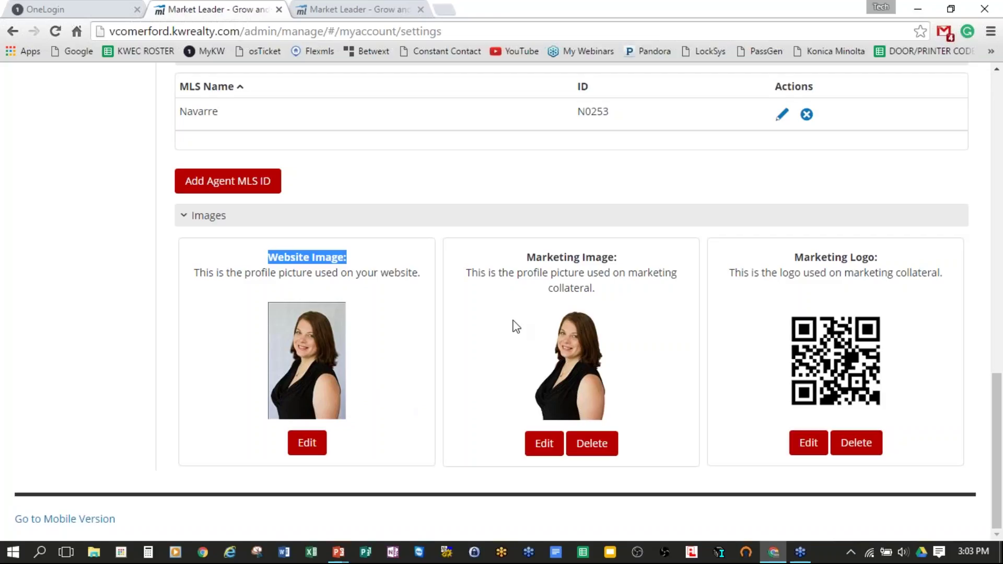
click(534, 259)
drag(534, 259, 634, 255)
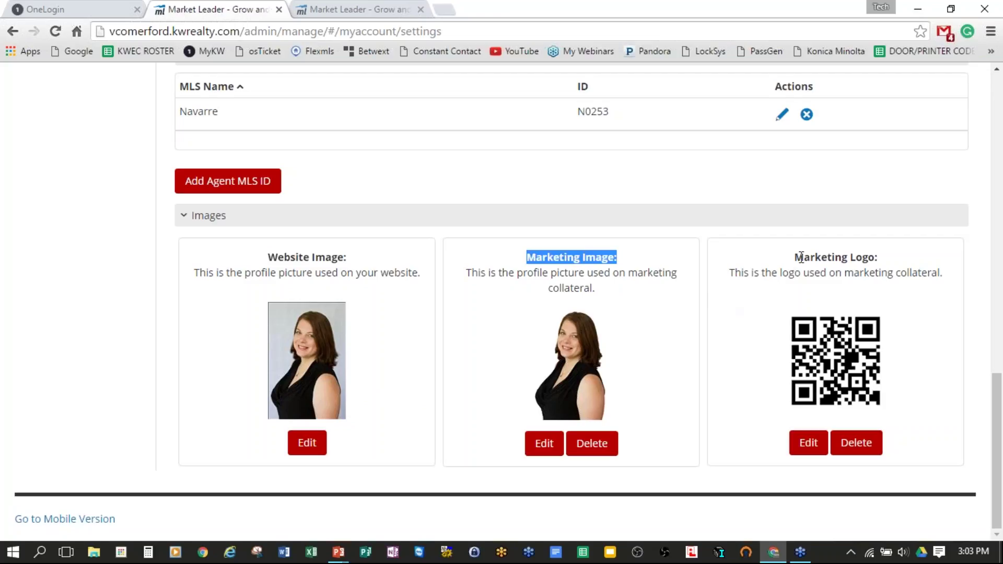
drag(795, 258, 898, 256)
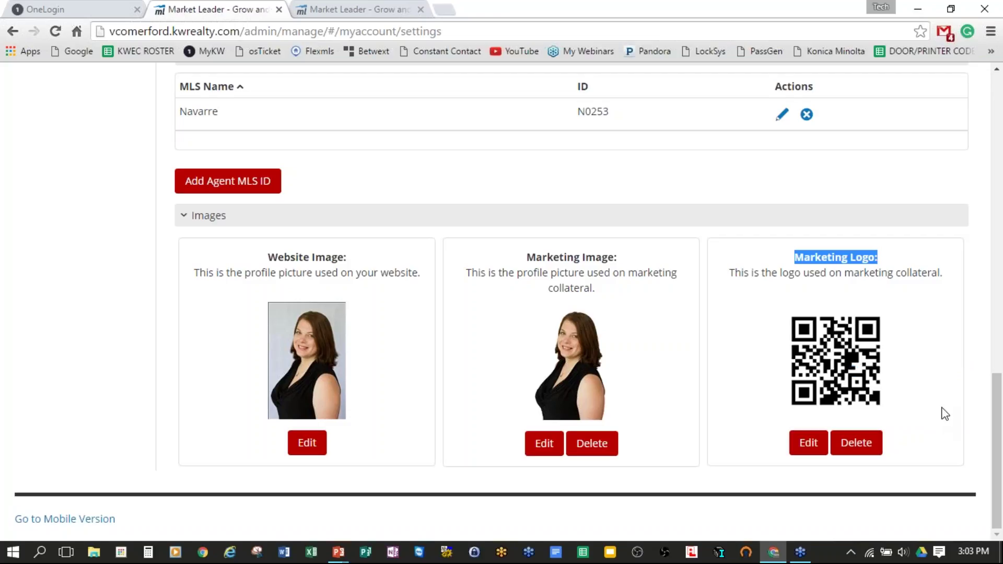
scroll(945, 414, up, 10)
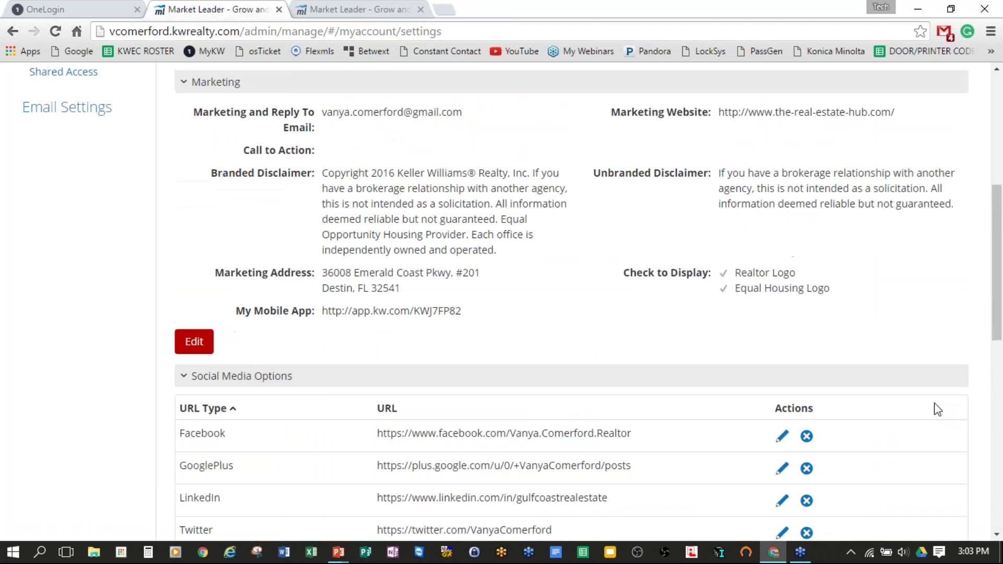
scroll(935, 406, up, 5)
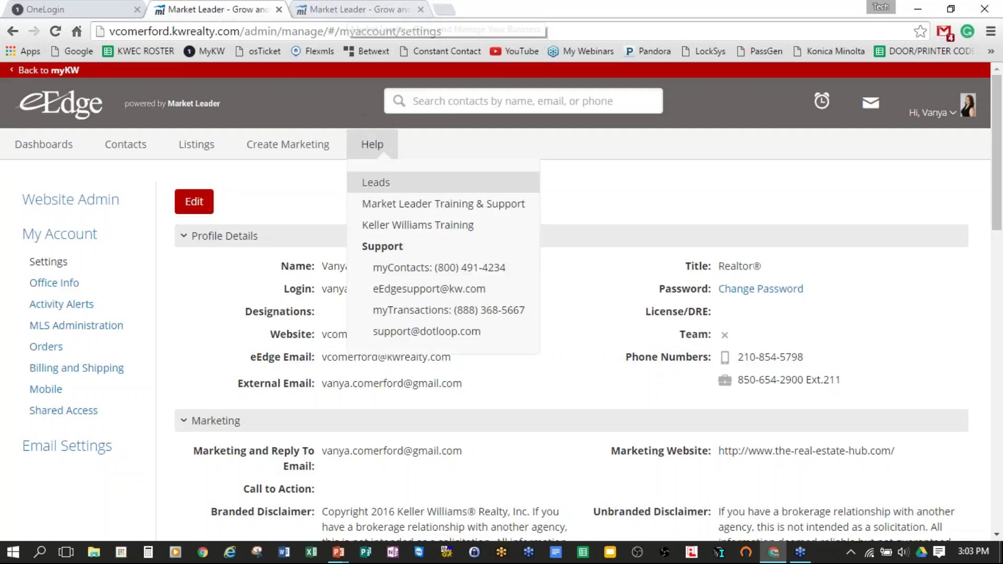
Step: Return to the Marketing Center tab and point out its heading and the Print Marketing category
scroll(638, 332, down, 4)
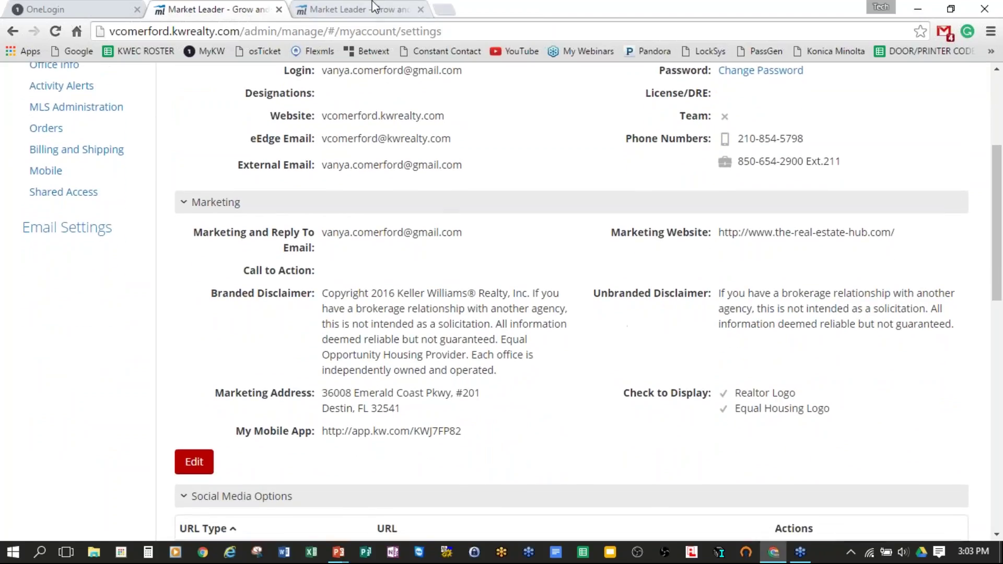
click(342, 9)
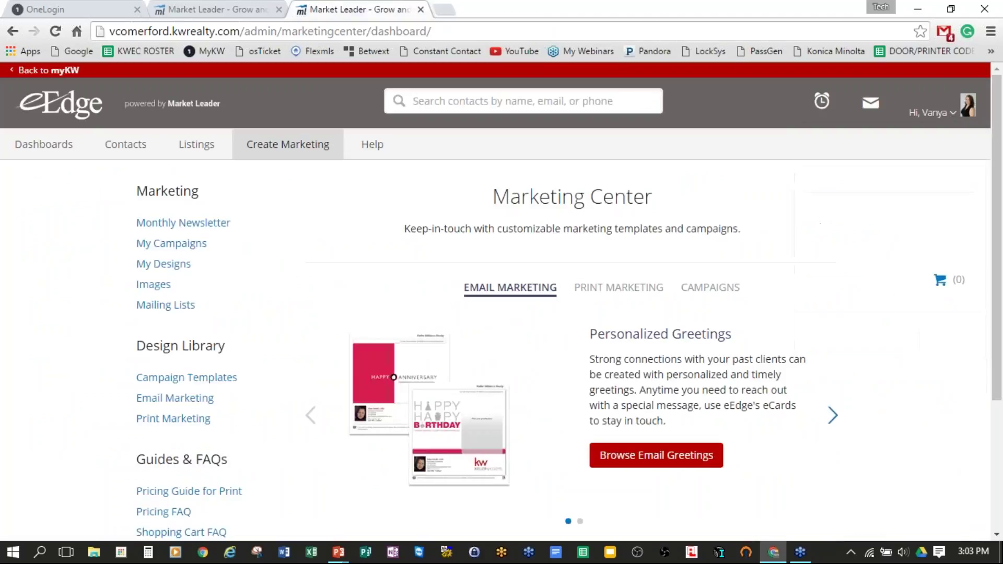
drag(515, 197, 672, 195)
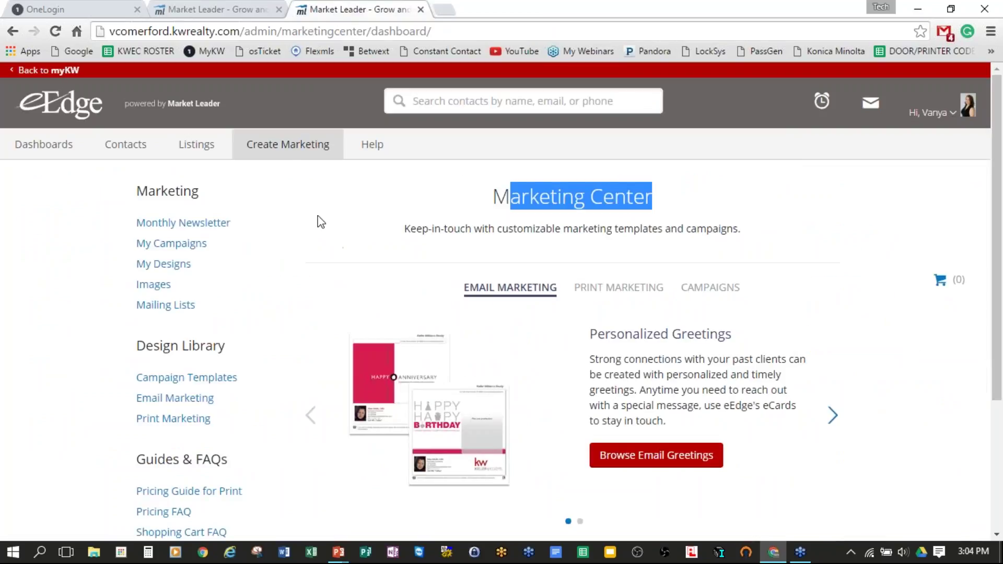
mouse_move(285, 157)
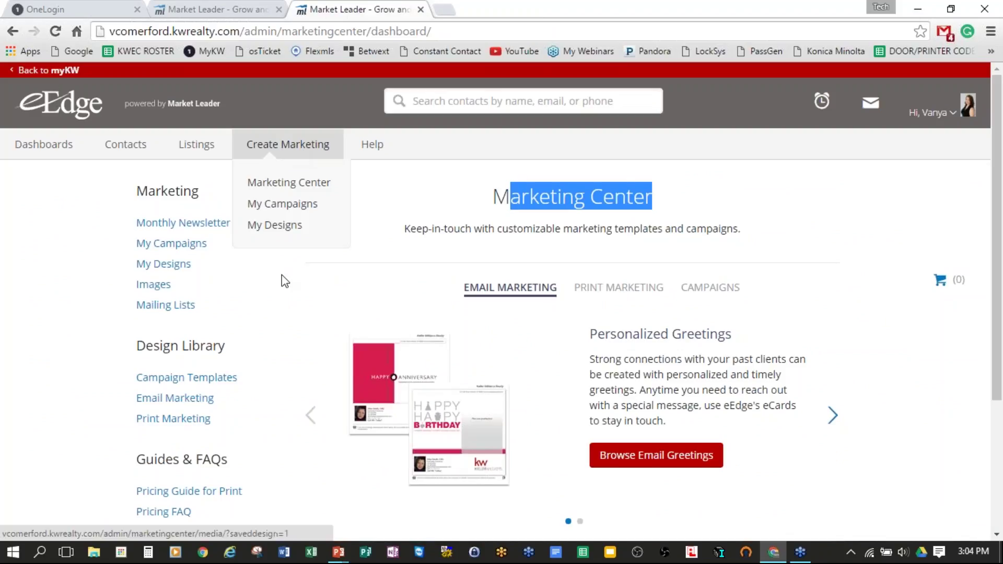
click(293, 321)
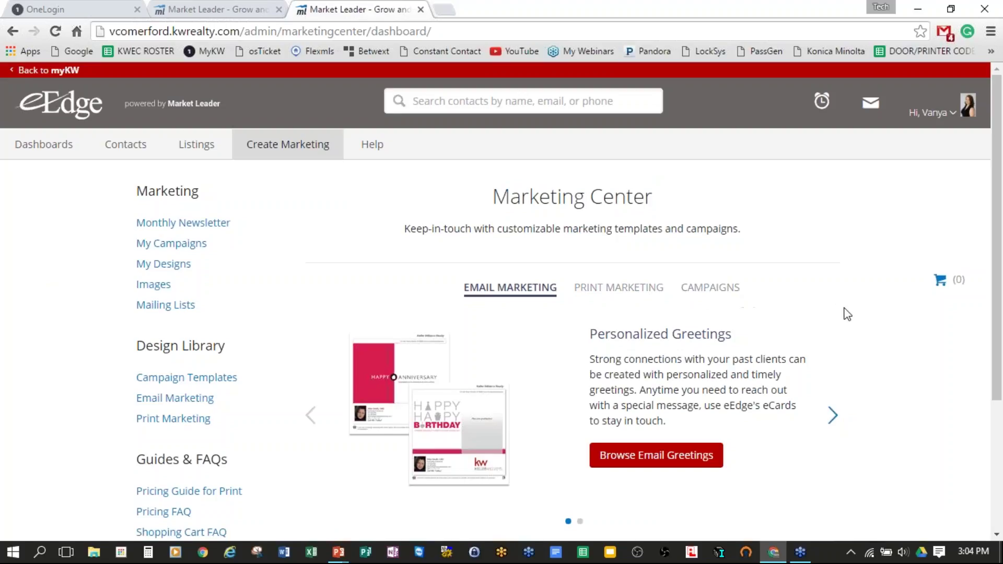
scroll(925, 353, down, 3)
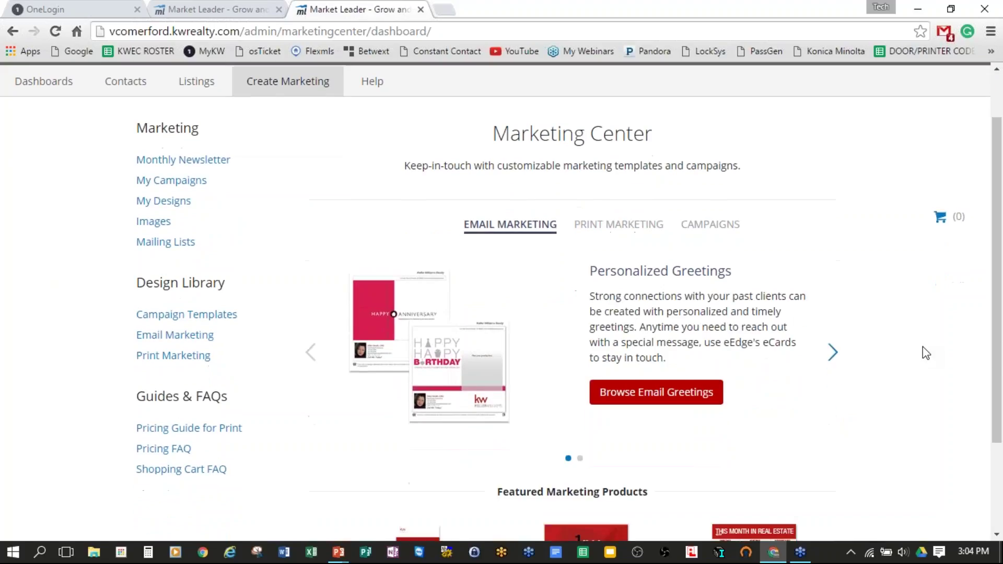
scroll(926, 354, up, 3)
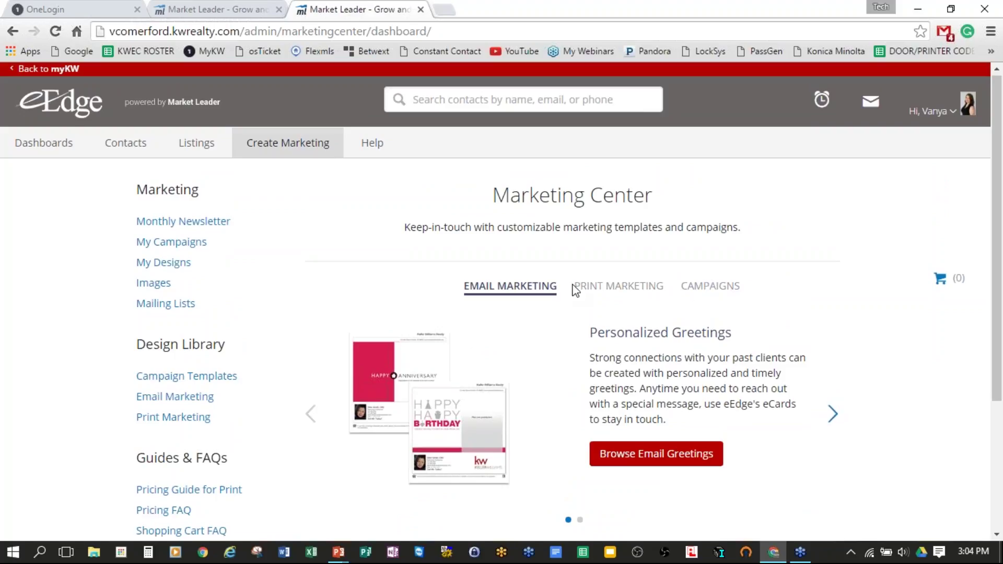
drag(575, 287, 674, 290)
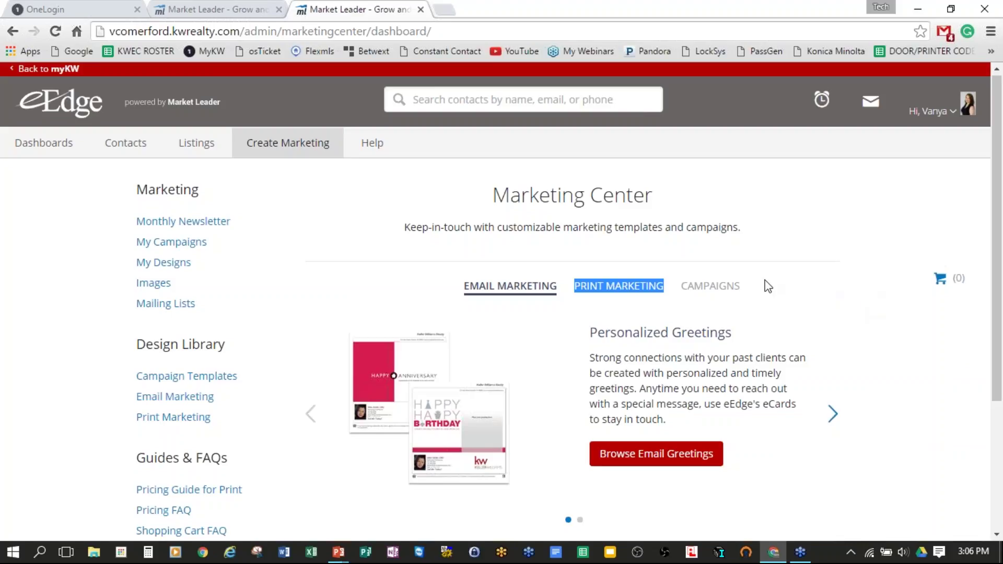
click(714, 289)
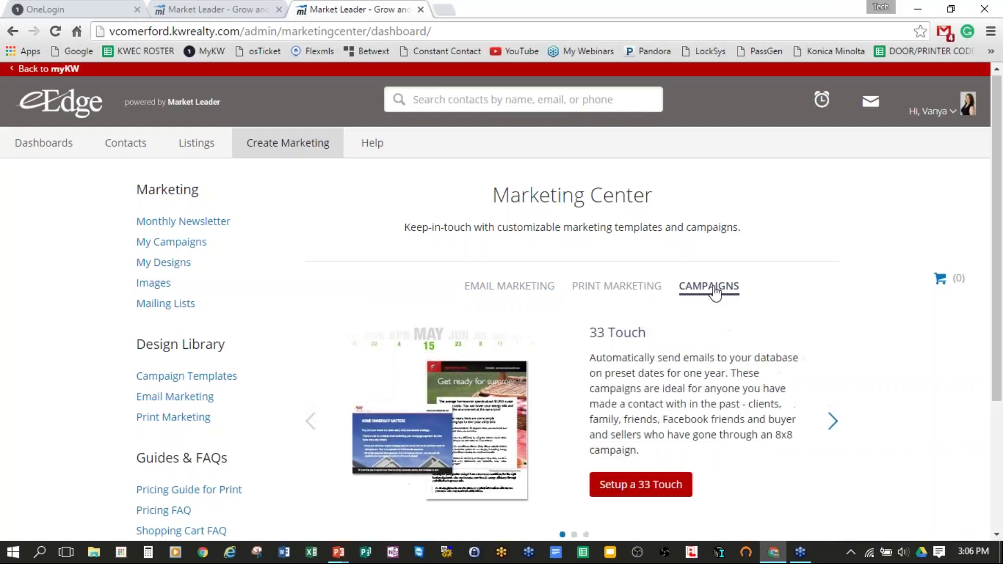
scroll(815, 292, down, 3)
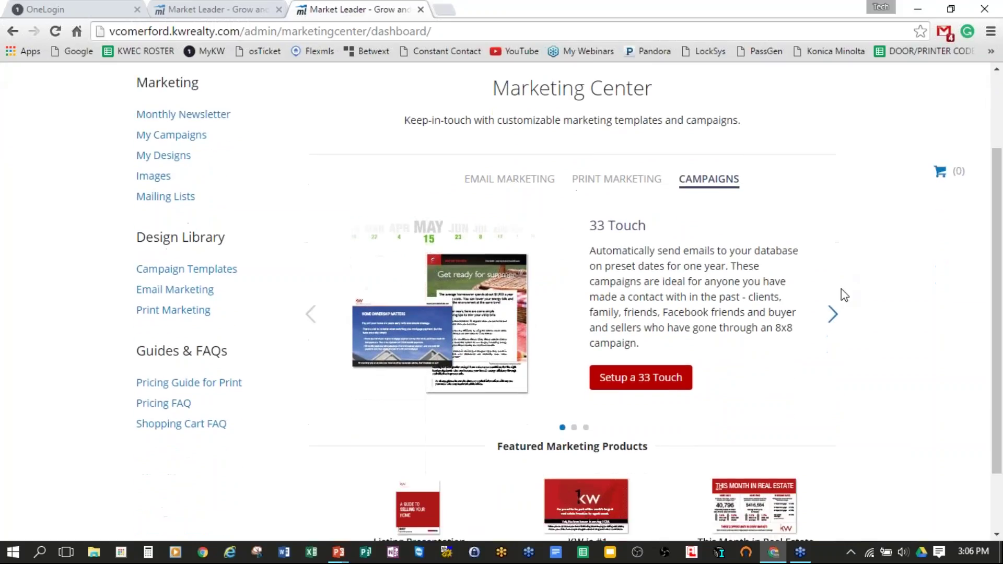
scroll(845, 295, down, 2)
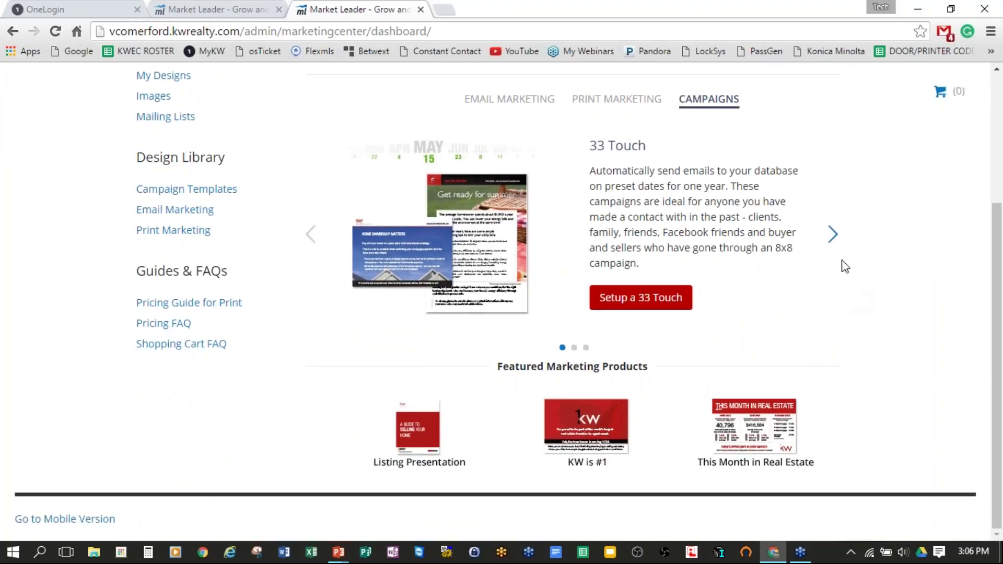
click(832, 229)
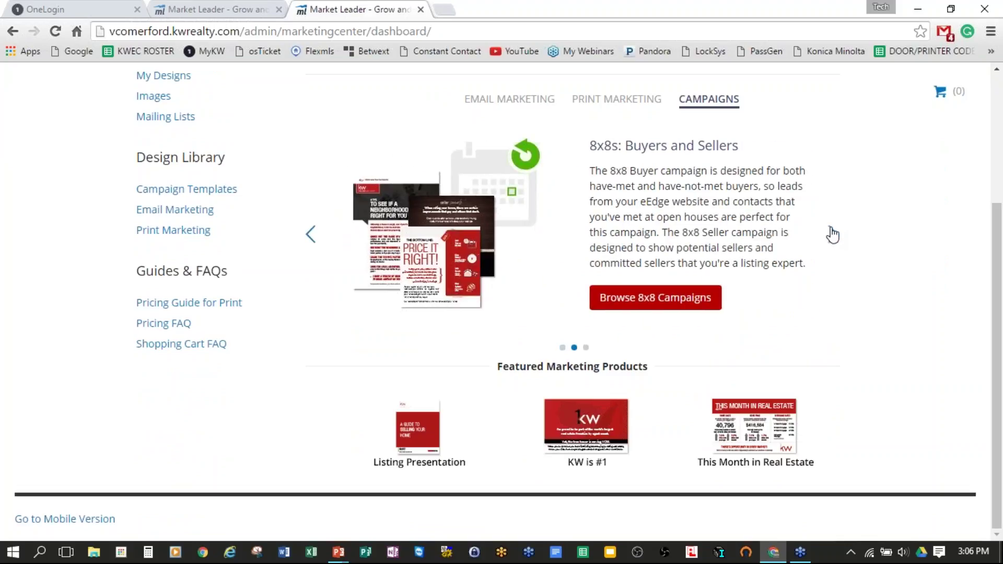
click(831, 234)
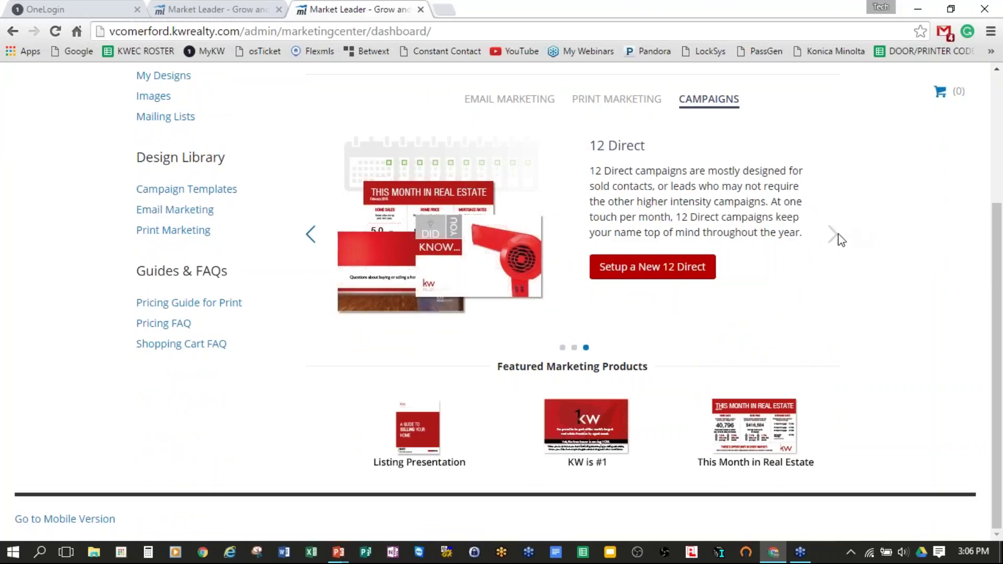
click(309, 236)
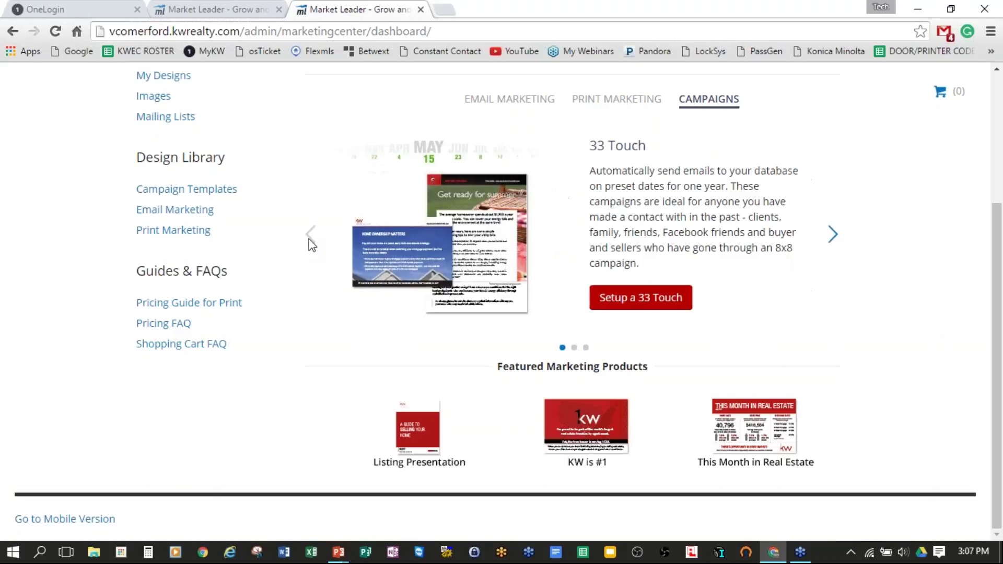
scroll(925, 311, up, 1)
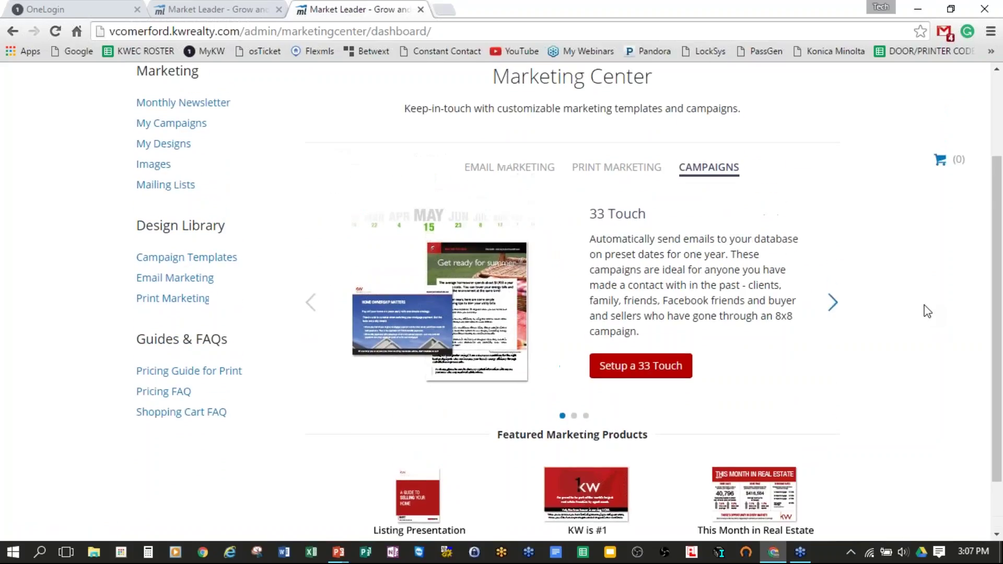
scroll(927, 312, up, 1)
scroll(892, 302, down, 1)
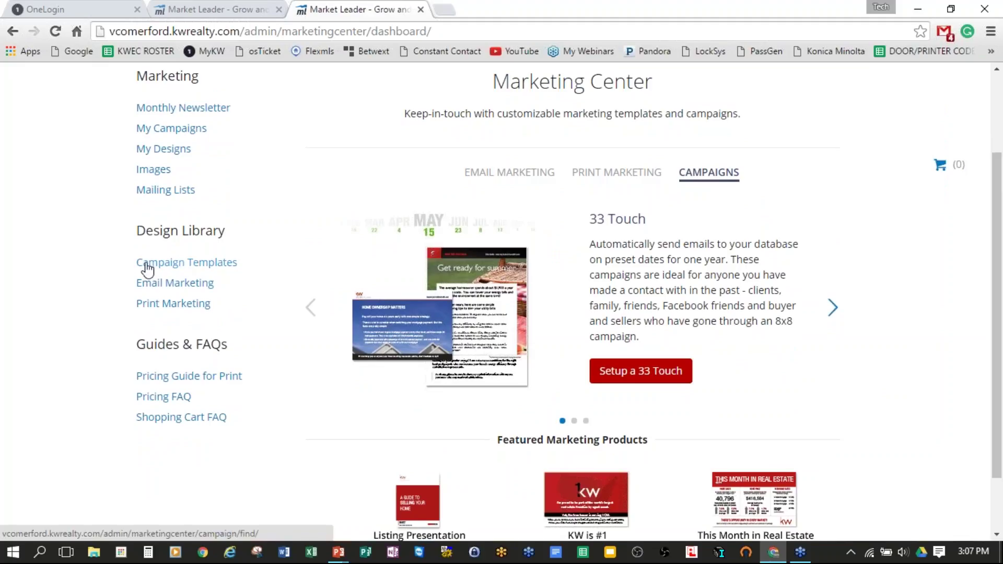
drag(116, 320, 235, 270)
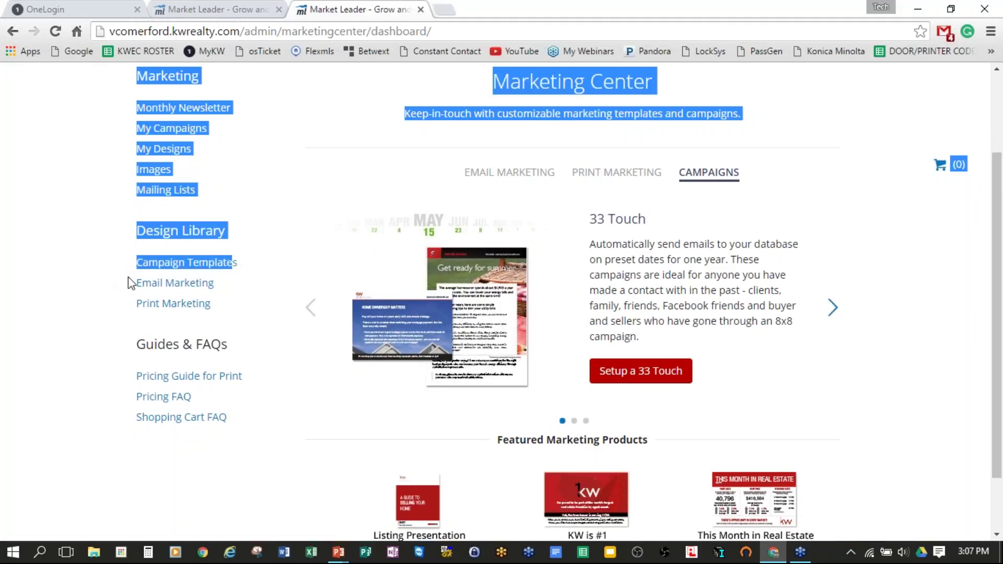
Step: Show all Campaign Templates from the Design Library and note the 62 results found
click(195, 264)
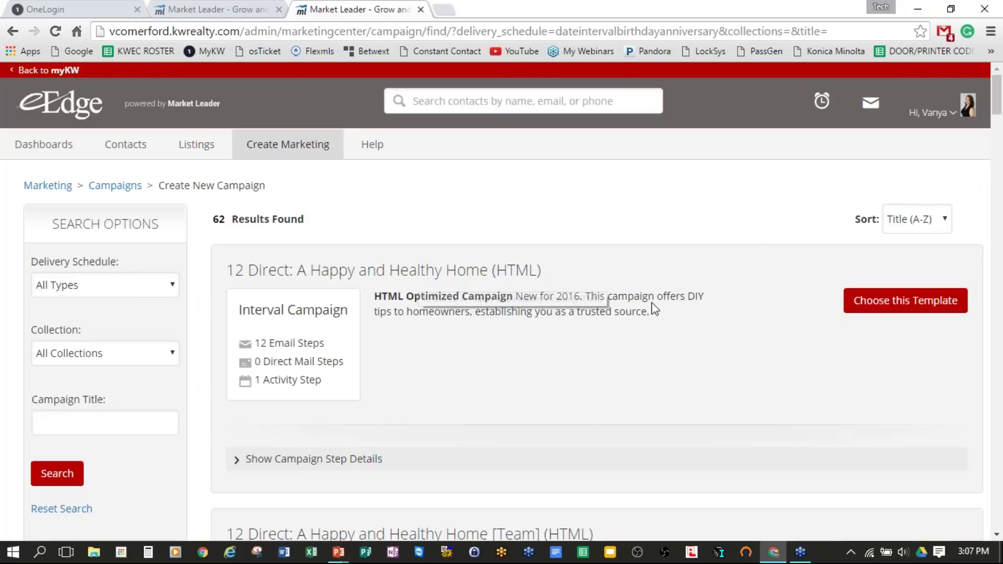
drag(215, 222, 300, 218)
click(325, 220)
Step: Scroll the template results down to the Mobile App Campaign (HTML) card
scroll(510, 303, down, 12)
scroll(534, 295, down, 16)
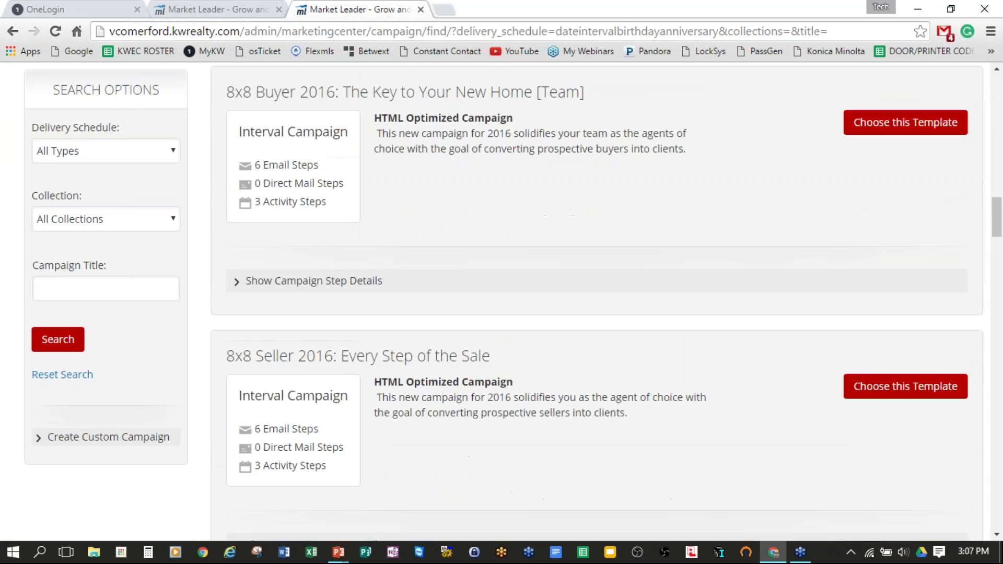
scroll(550, 287, down, 20)
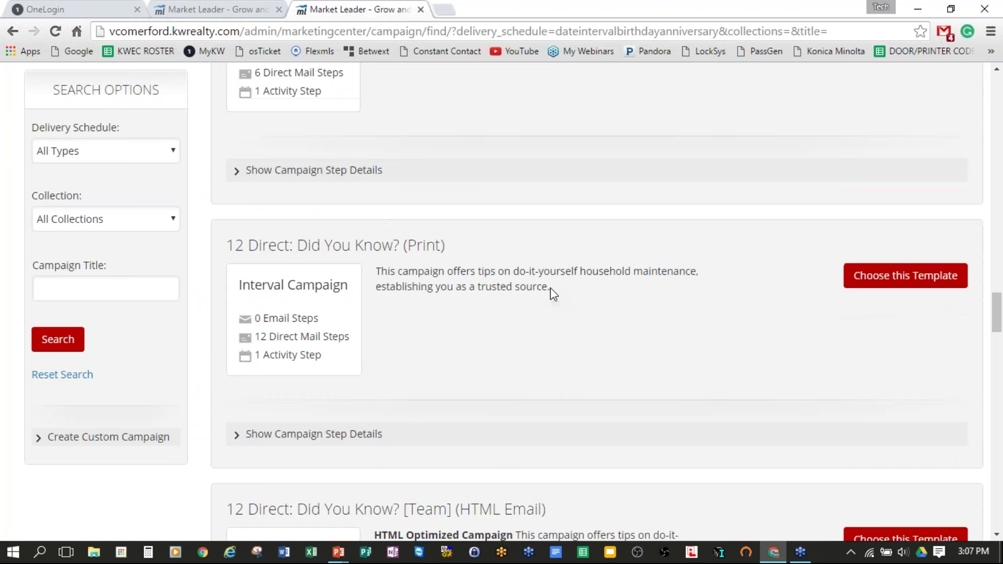
scroll(550, 287, down, 18)
scroll(557, 287, down, 20)
scroll(560, 290, down, 19)
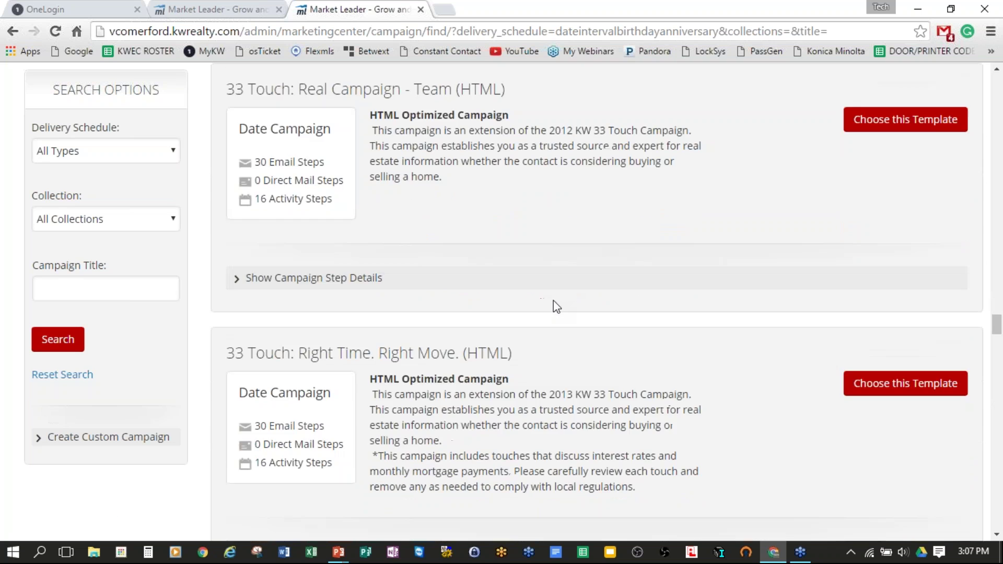
scroll(555, 305, down, 20)
scroll(556, 305, down, 20)
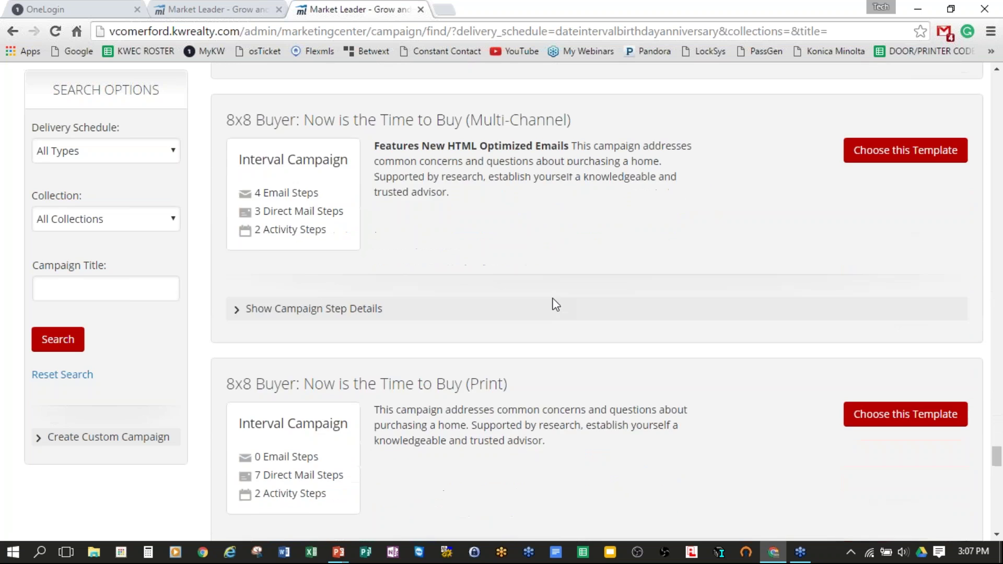
scroll(555, 304, down, 20)
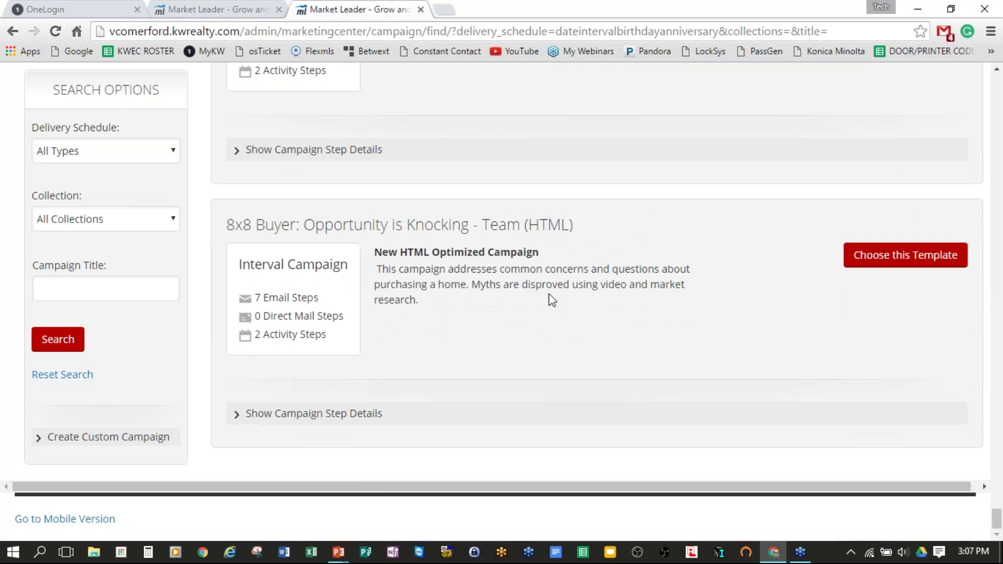
scroll(509, 315, down, 15)
scroll(514, 352, down, 10)
scroll(521, 351, down, 20)
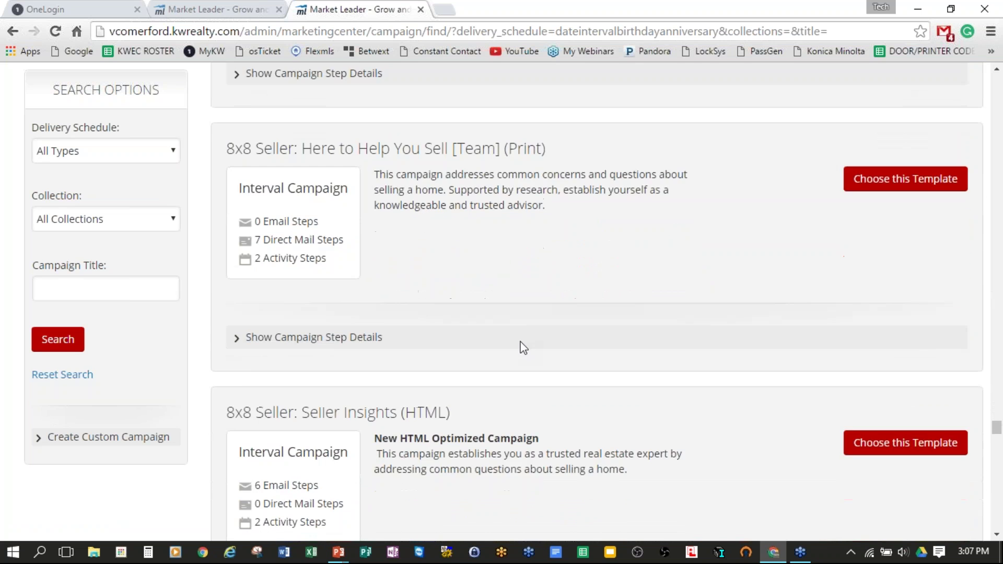
scroll(525, 340, down, 20)
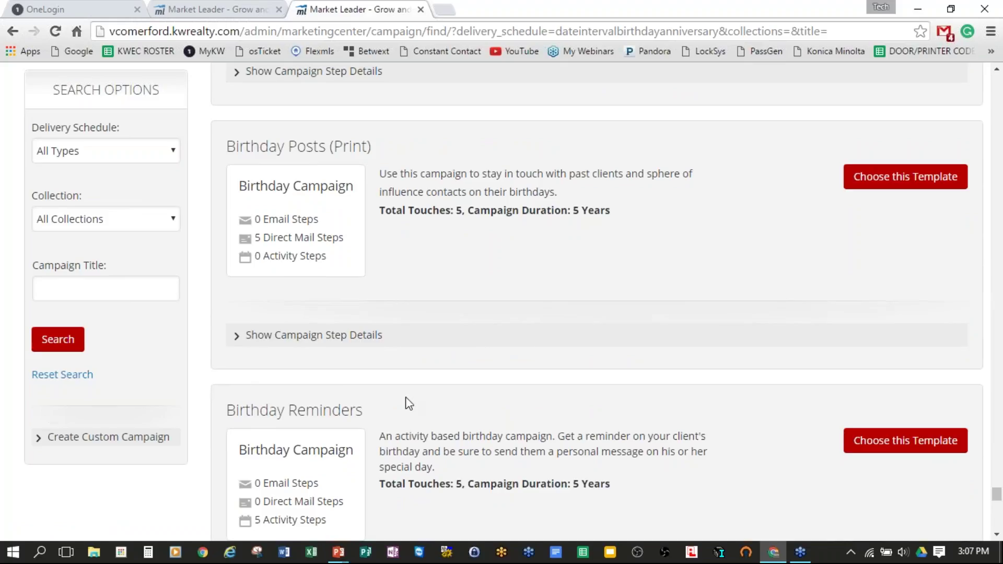
scroll(503, 413, up, 3)
scroll(505, 400, up, 5)
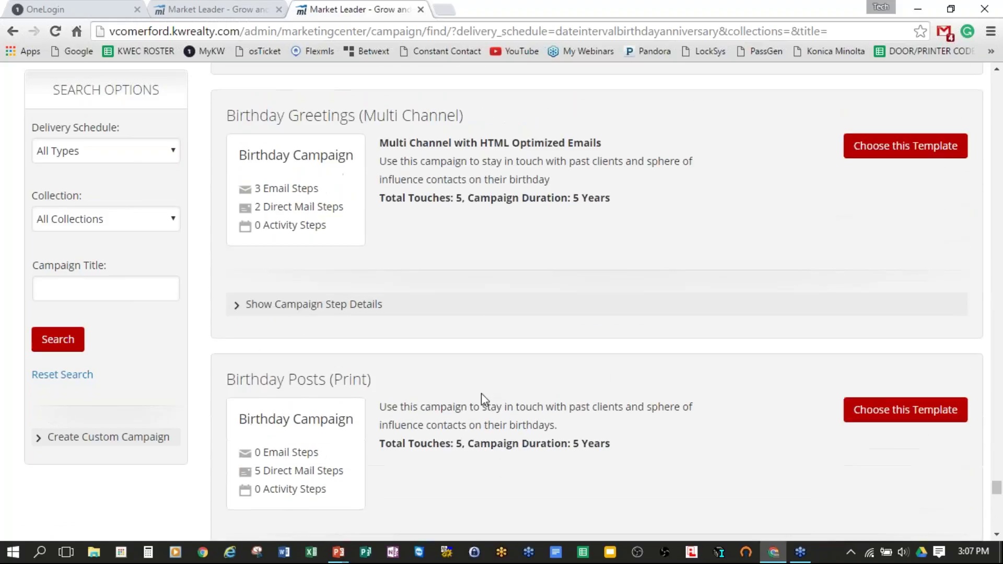
scroll(504, 464, up, 5)
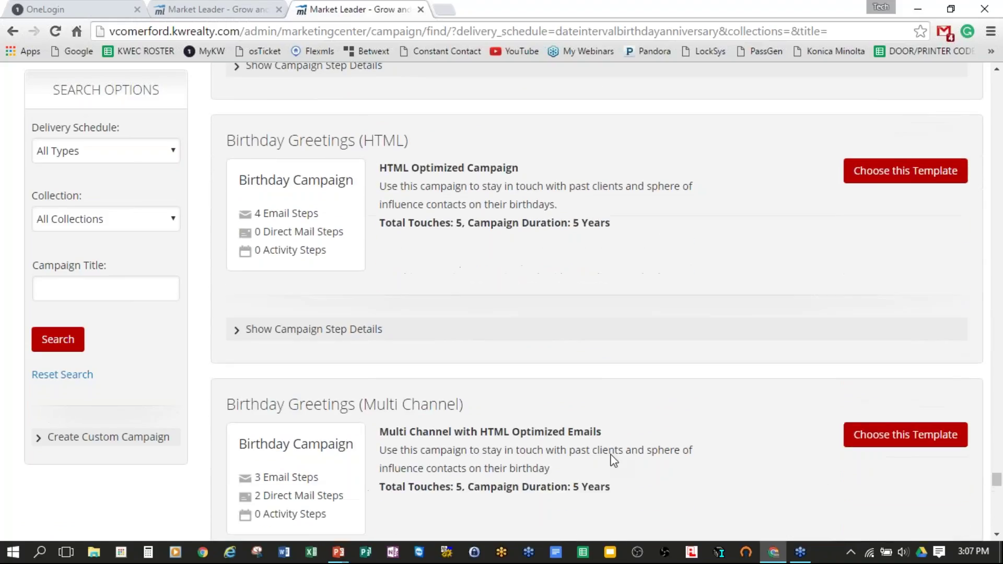
scroll(606, 467, down, 20)
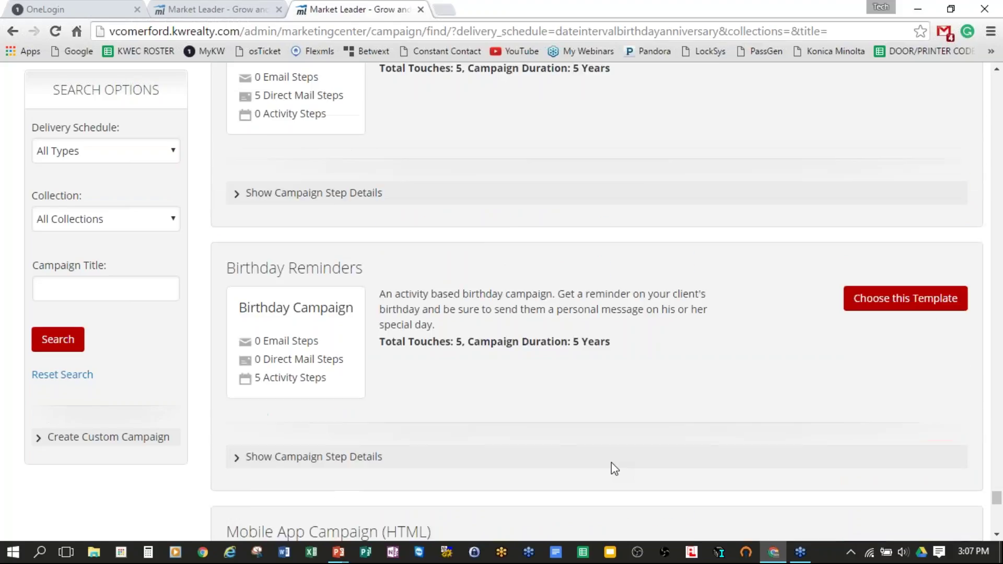
scroll(598, 338, down, 6)
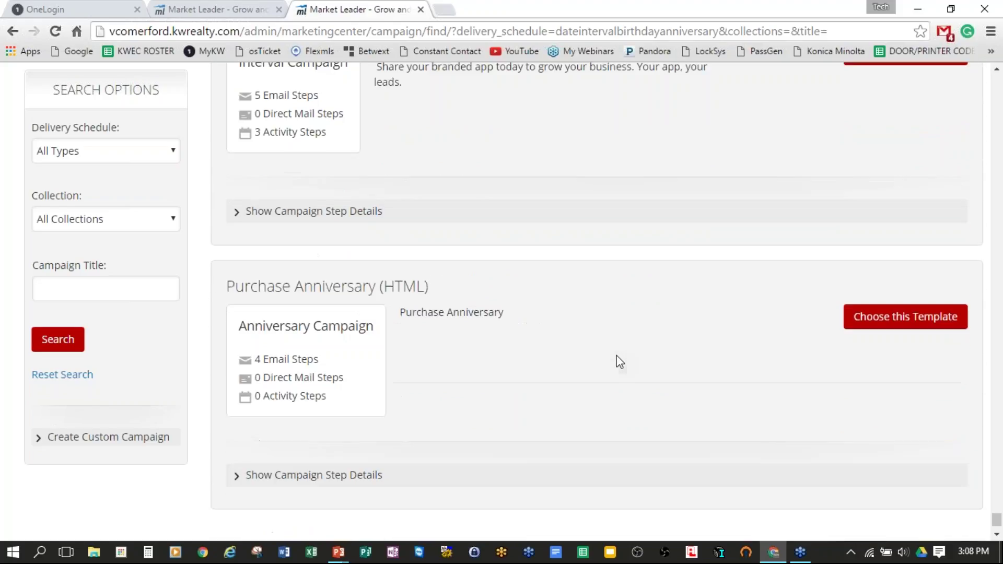
scroll(674, 354, down, 8)
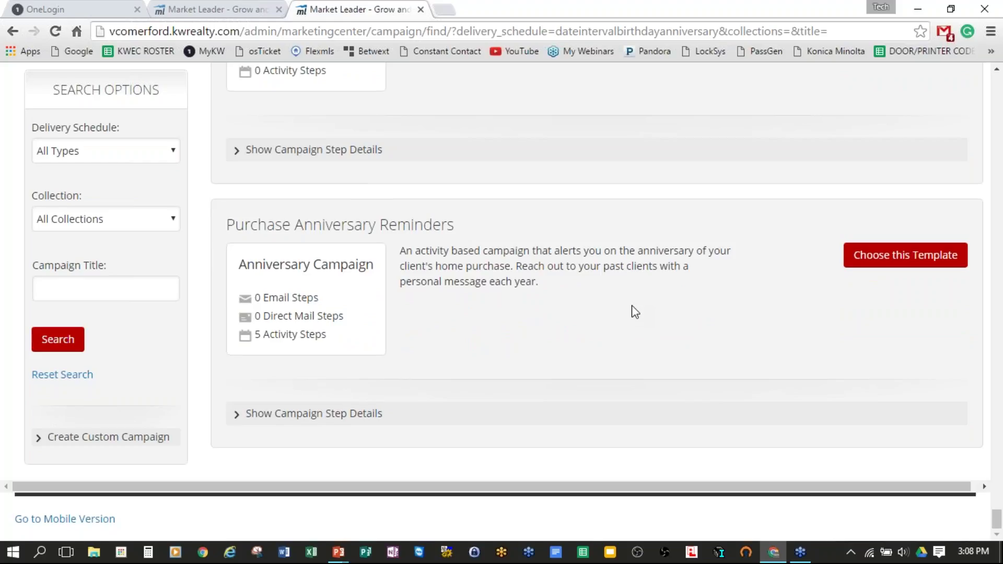
scroll(634, 312, up, 15)
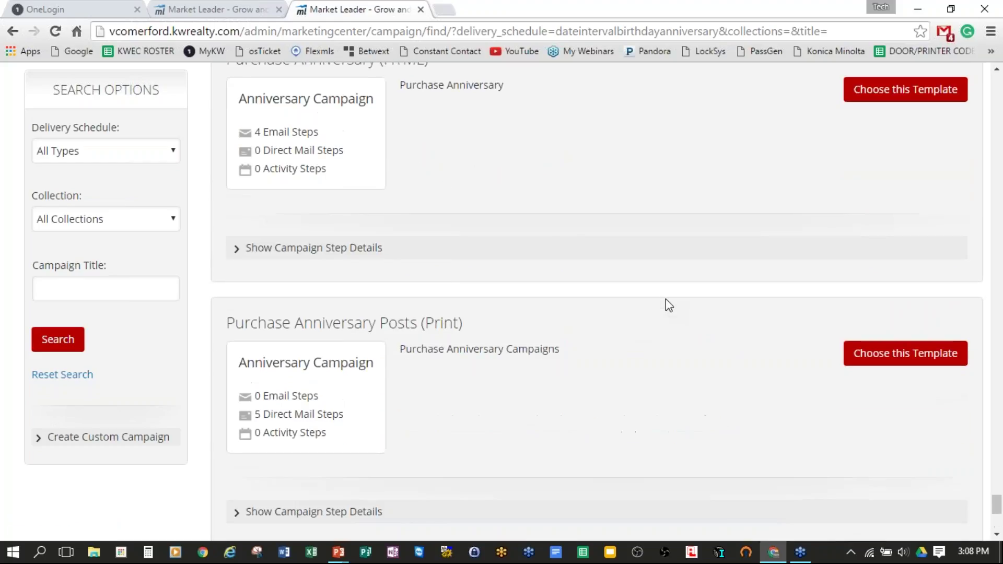
scroll(666, 299, up, 2)
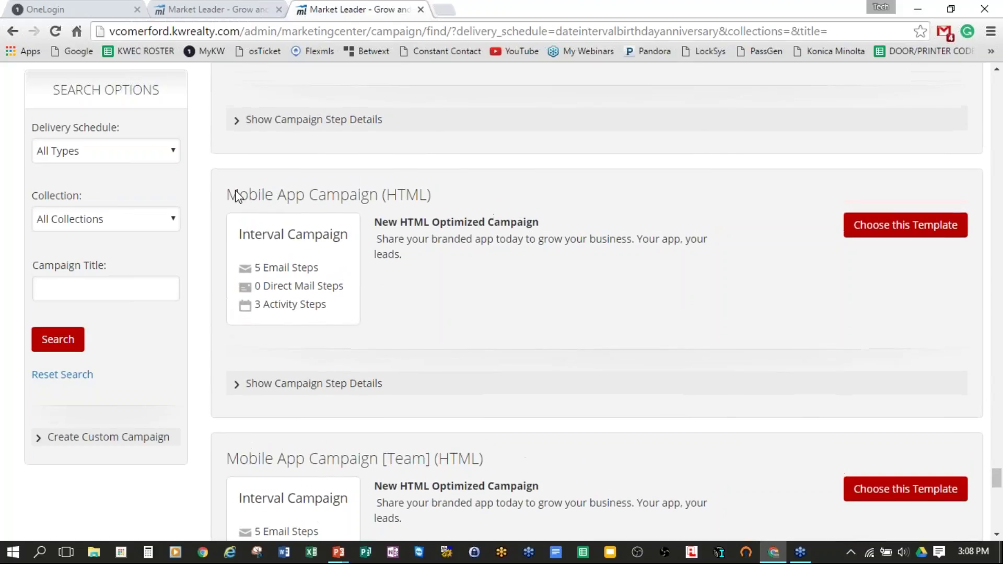
drag(227, 193, 750, 208)
scroll(762, 219, up, 5)
scroll(747, 288, down, 4)
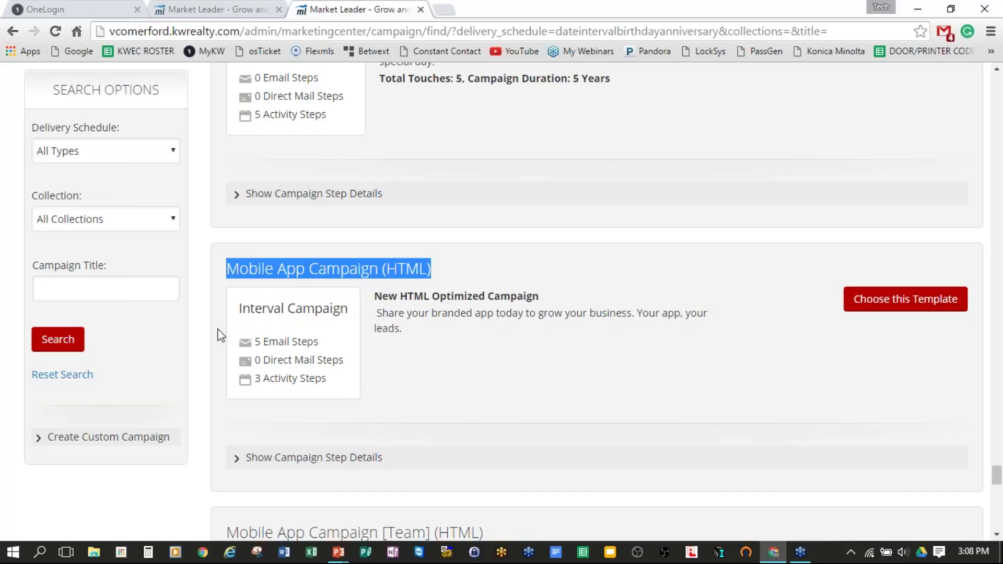
drag(255, 341, 320, 343)
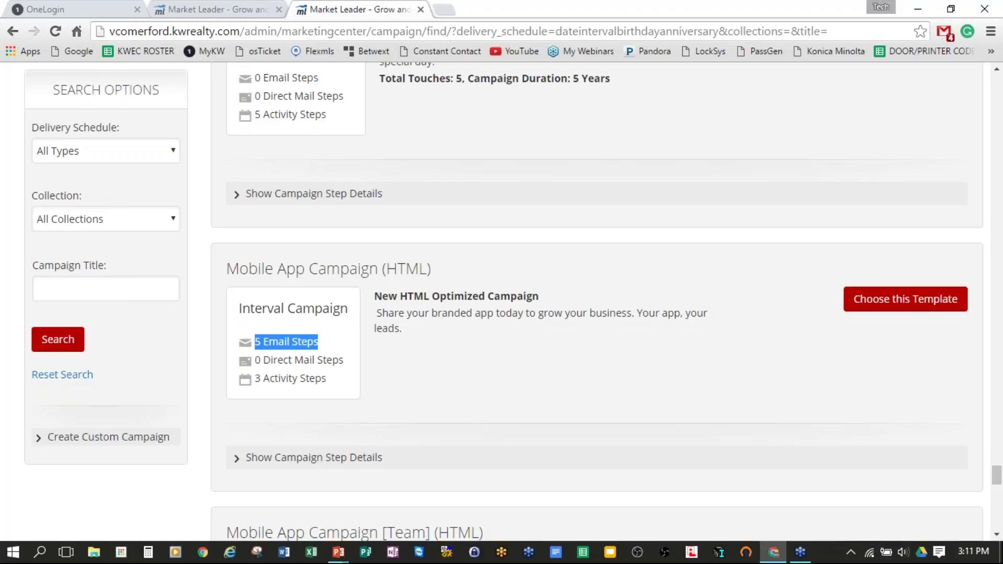
Step: Compare the Mobile App Campaign (HTML) and [Team] cards, then choose the non-Team template
drag(231, 275, 387, 277)
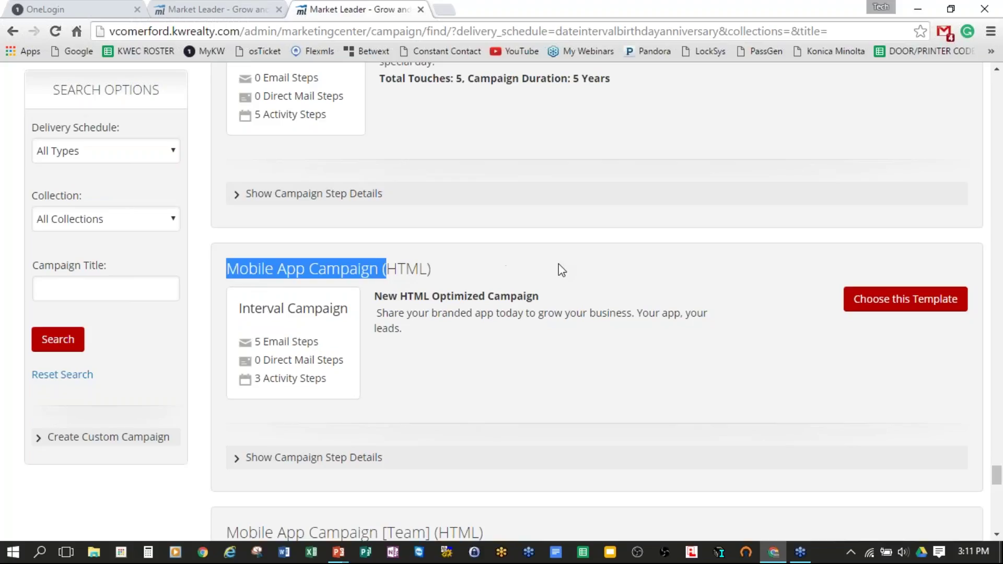
scroll(561, 269, up, 3)
scroll(560, 269, down, 4)
scroll(557, 281, down, 2)
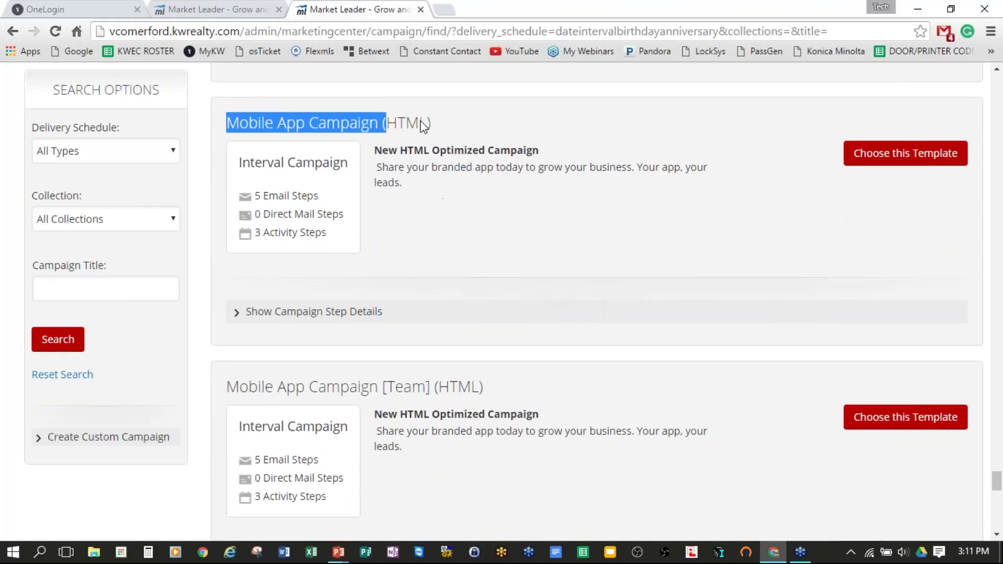
drag(420, 124, 489, 120)
drag(387, 392, 427, 391)
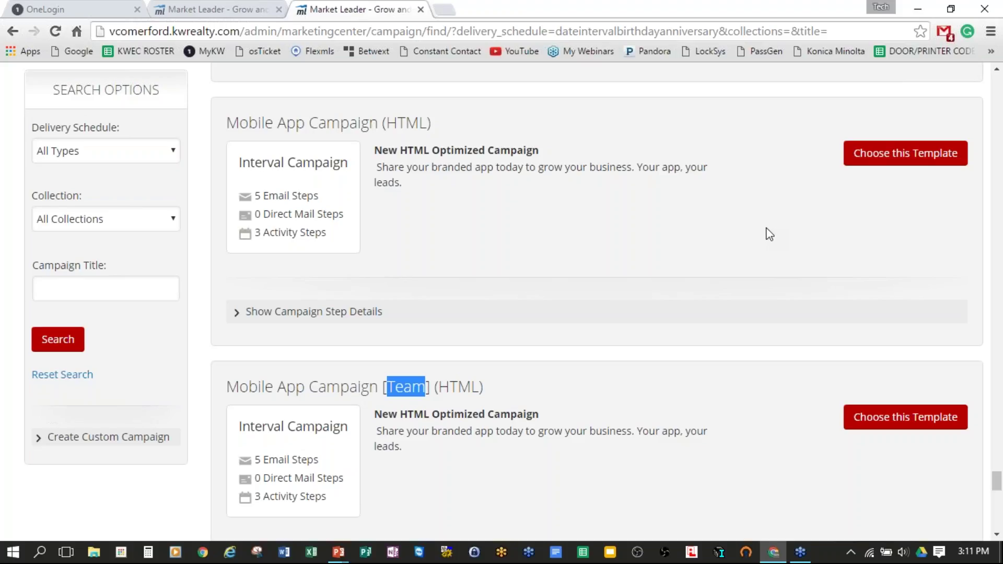
click(903, 158)
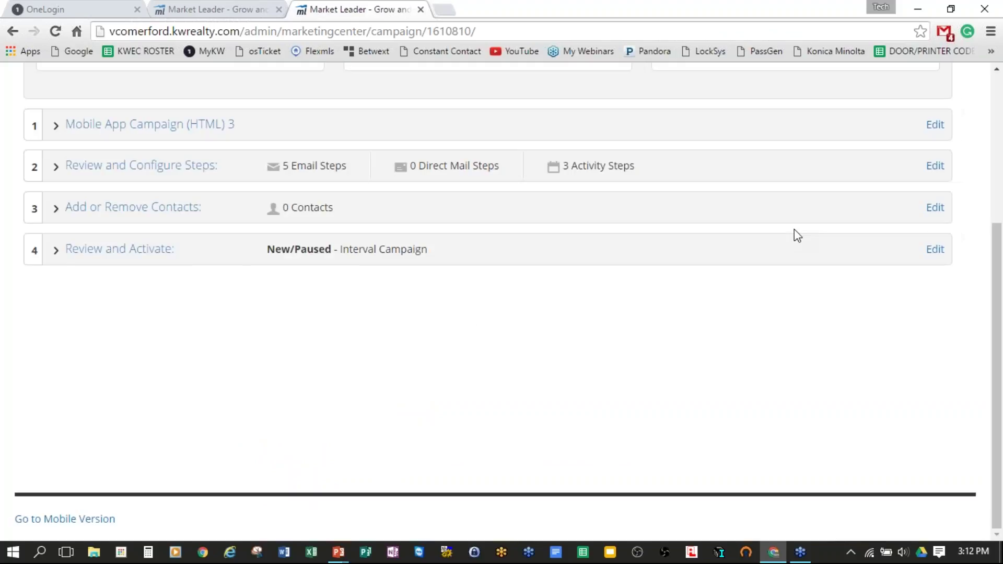
Step: Rename 'Mobile App Campaign (HTML) 3' to 'Mobile App Campaign' by deleting the suffix, and save
scroll(755, 389, up, 4)
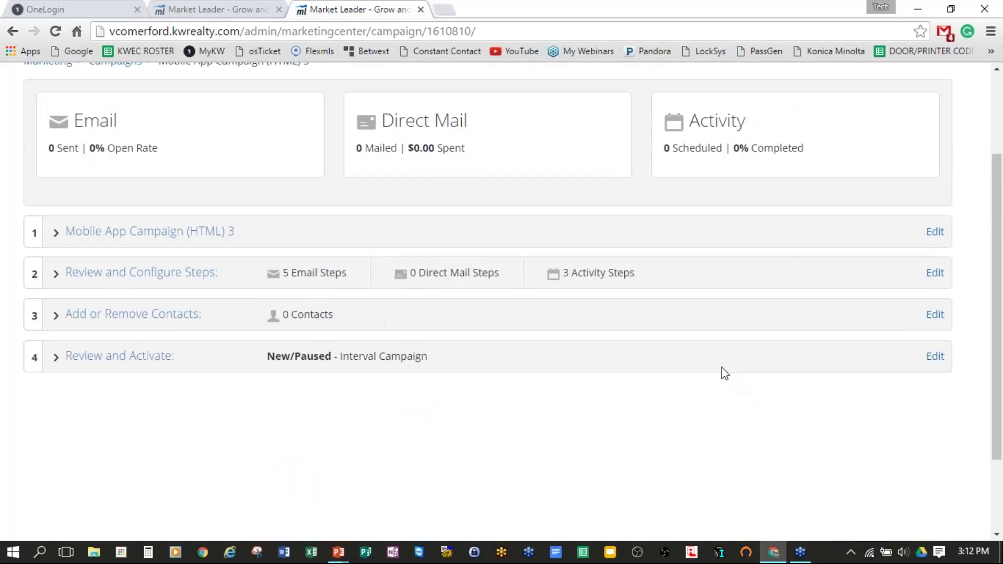
scroll(700, 353, down, 2)
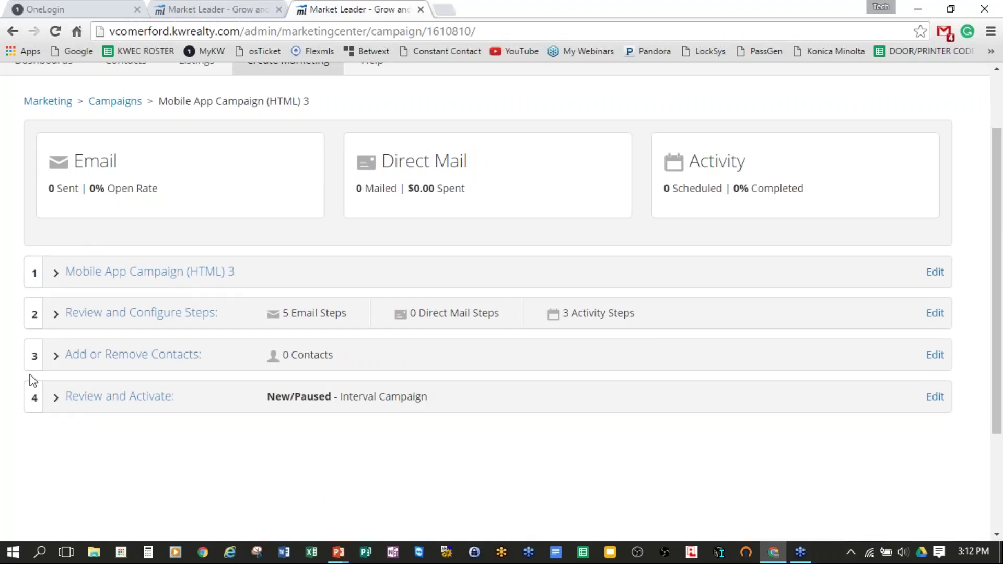
click(120, 275)
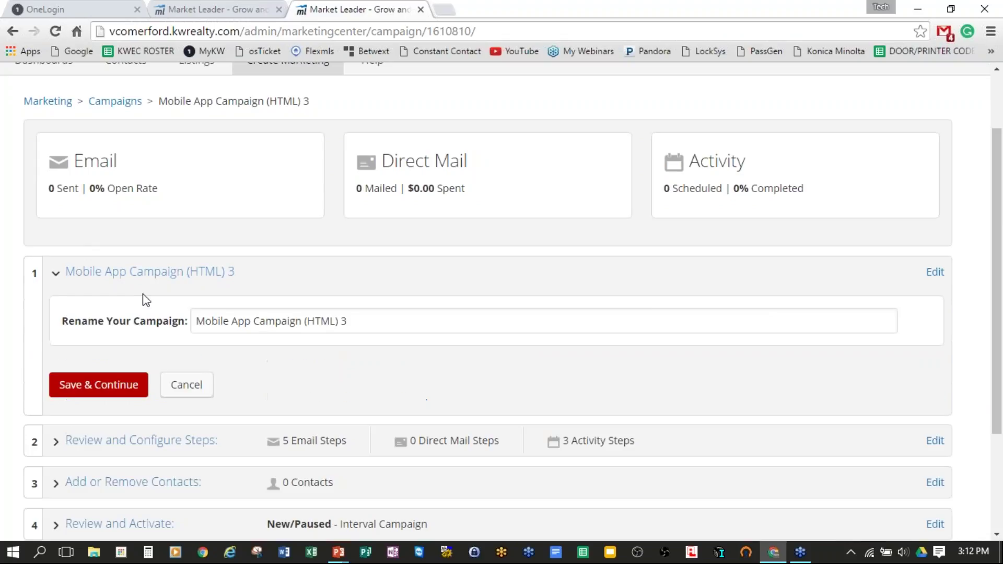
drag(88, 327, 302, 321)
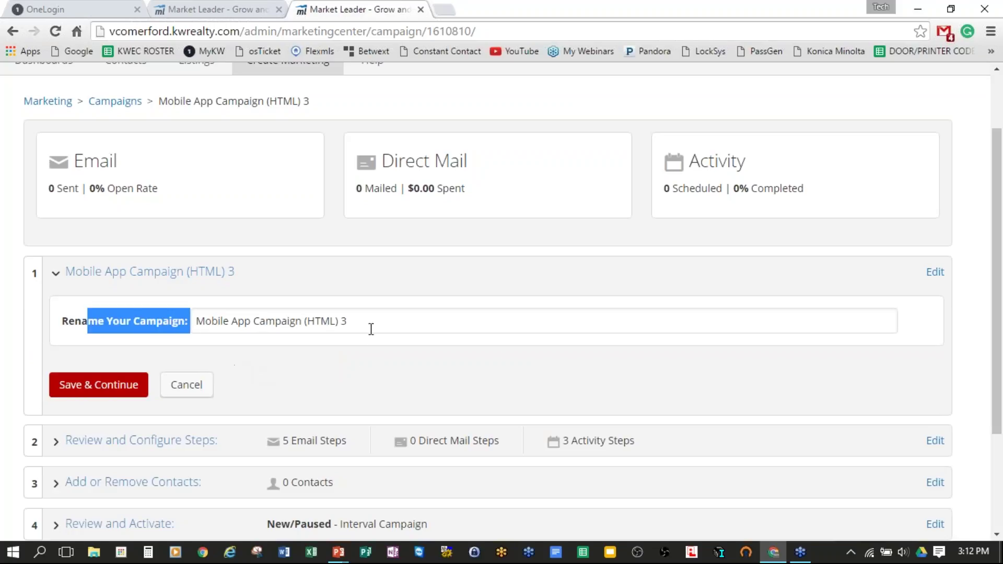
click(314, 322)
drag(303, 324, 419, 325)
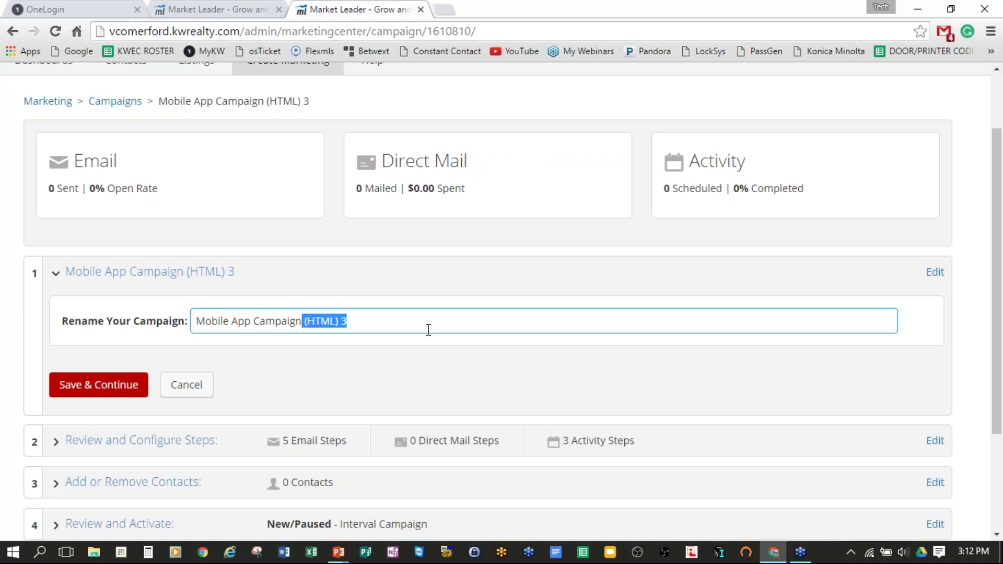
key(BackSpace)
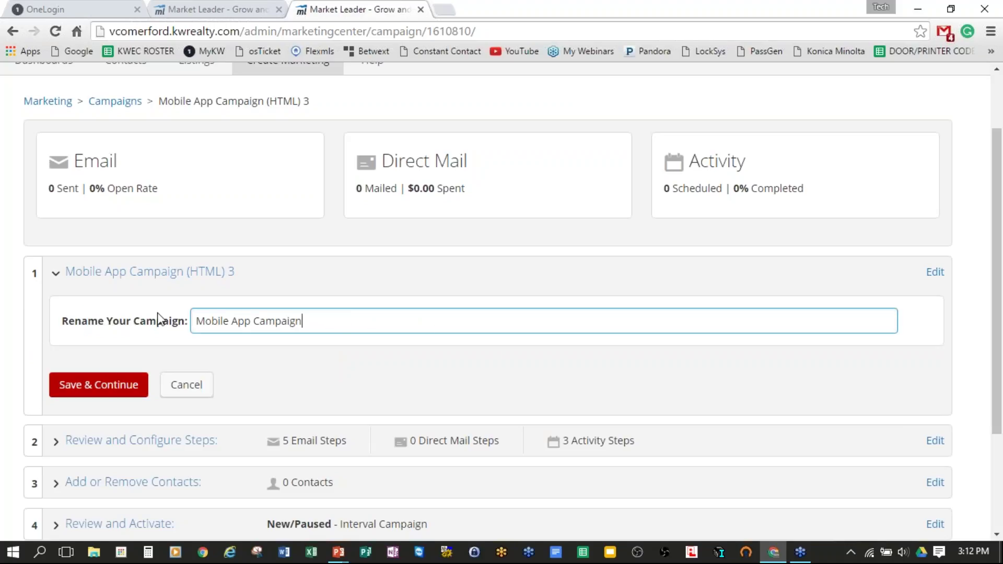
click(68, 385)
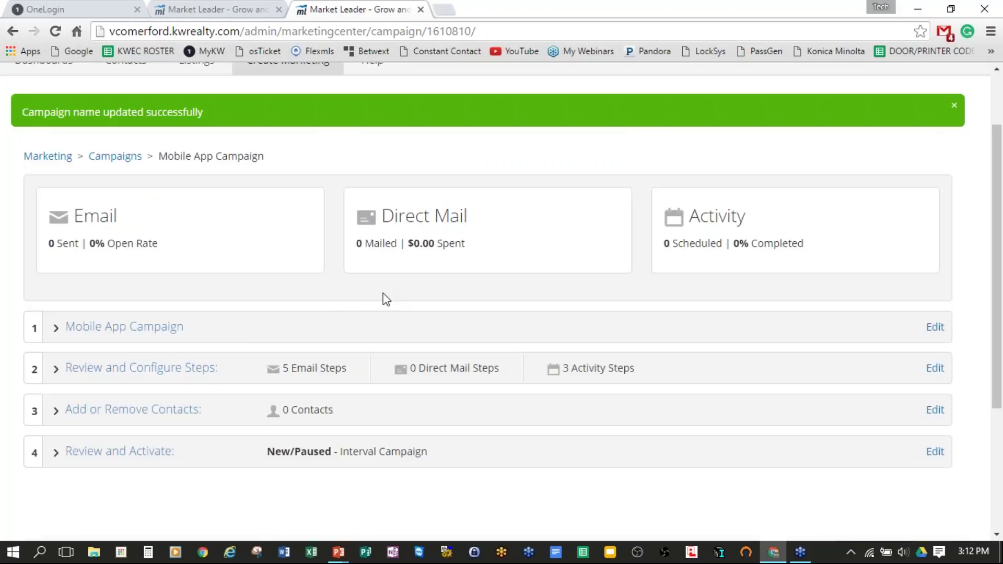
scroll(314, 293, down, 2)
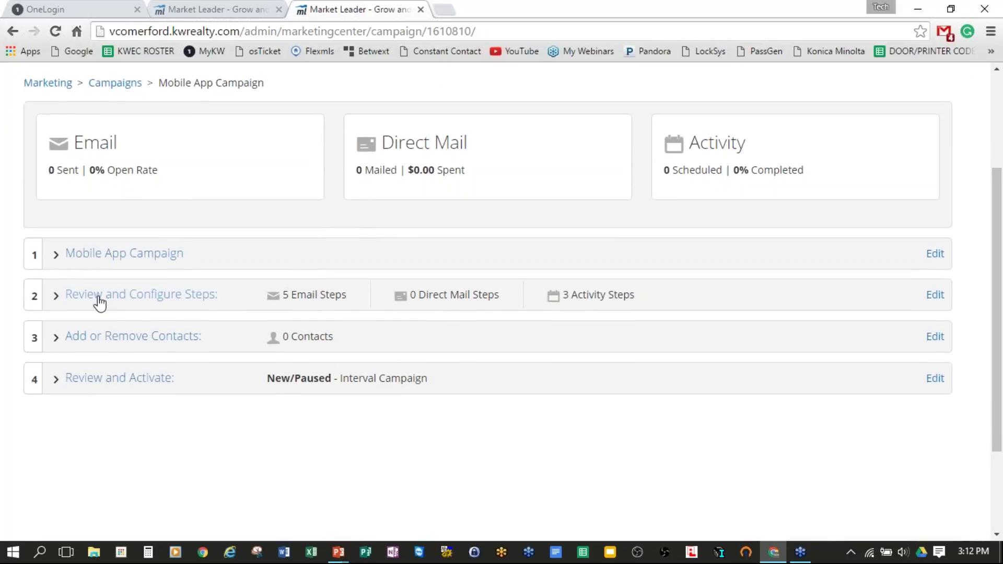
Step: Expand Review and Configure Steps and go through Steps 1–8, noting step 1's email and step 2's activity
click(99, 298)
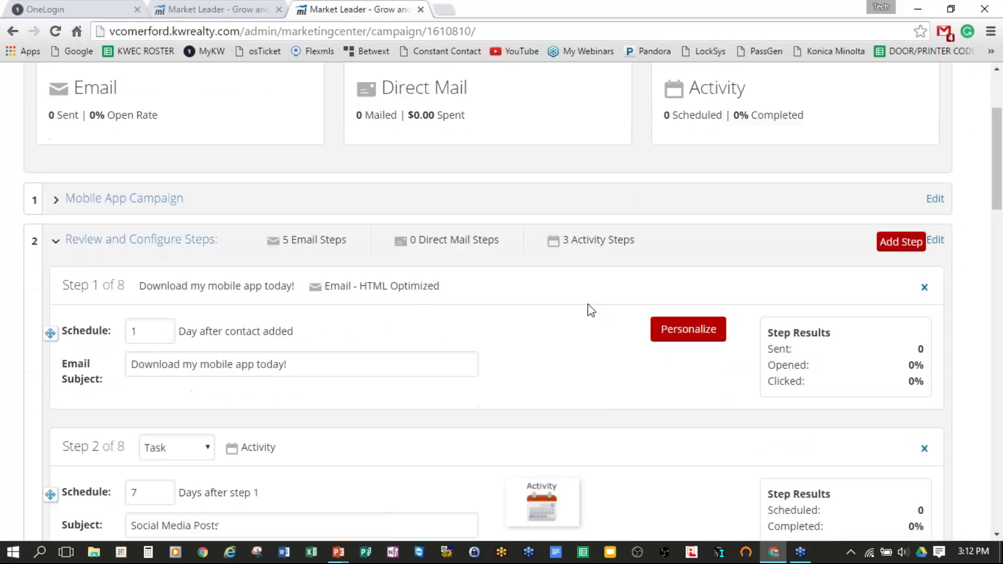
scroll(539, 302, down, 2)
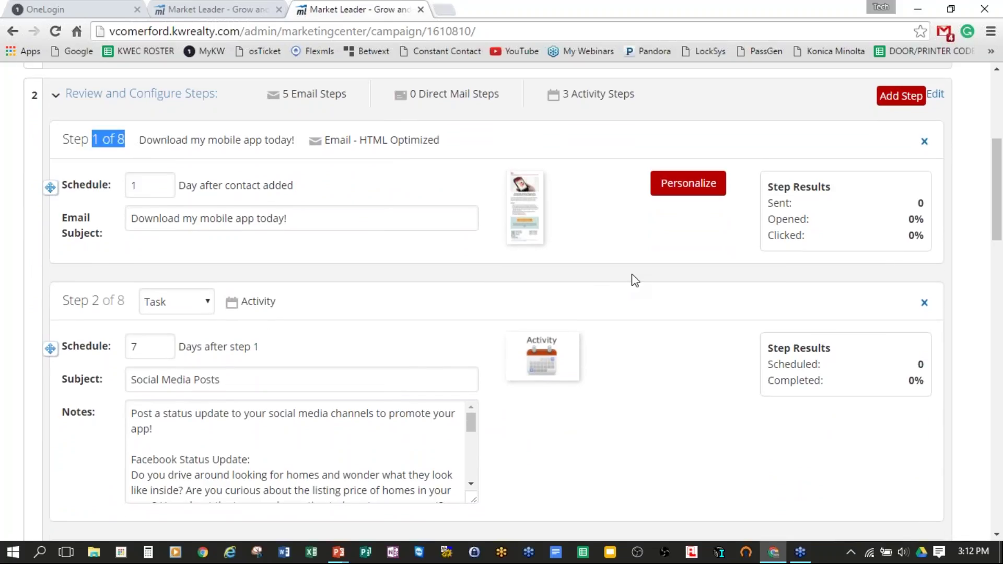
scroll(632, 280, down, 1)
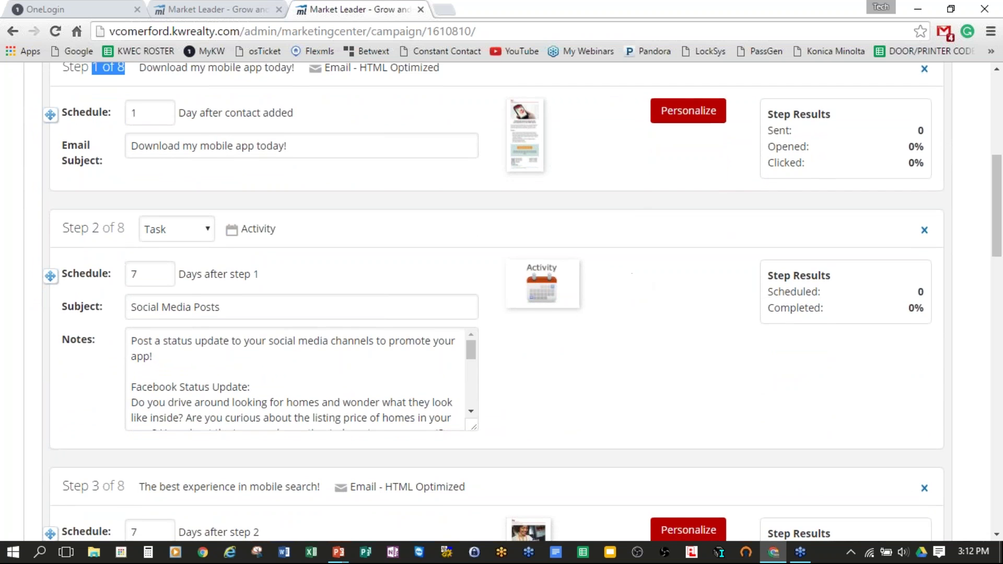
scroll(788, 227, down, 6)
scroll(629, 295, down, 8)
scroll(683, 291, down, 3)
scroll(679, 285, up, 16)
scroll(678, 284, up, 8)
scroll(674, 286, down, 2)
scroll(665, 286, down, 2)
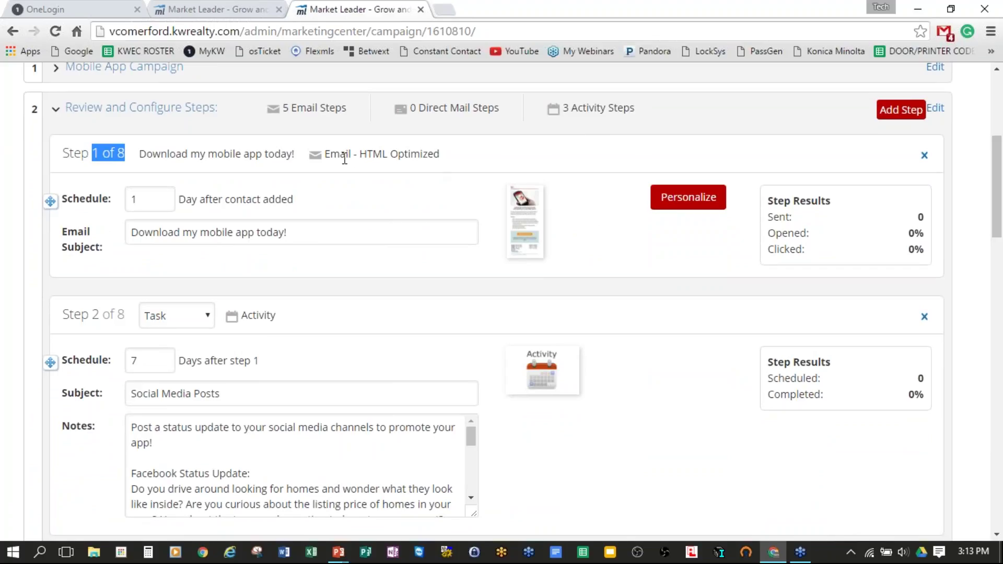
drag(325, 153, 452, 155)
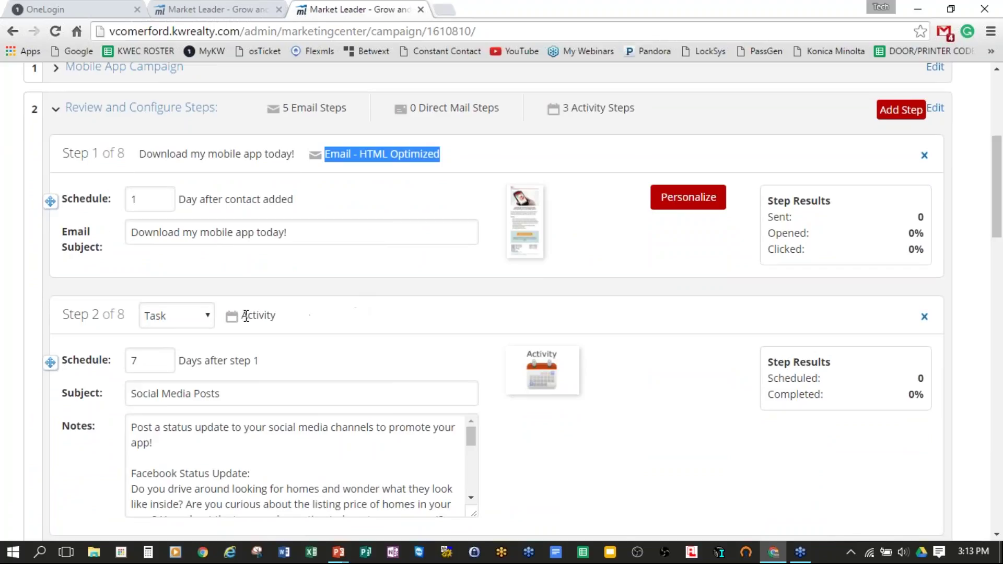
drag(246, 316, 287, 314)
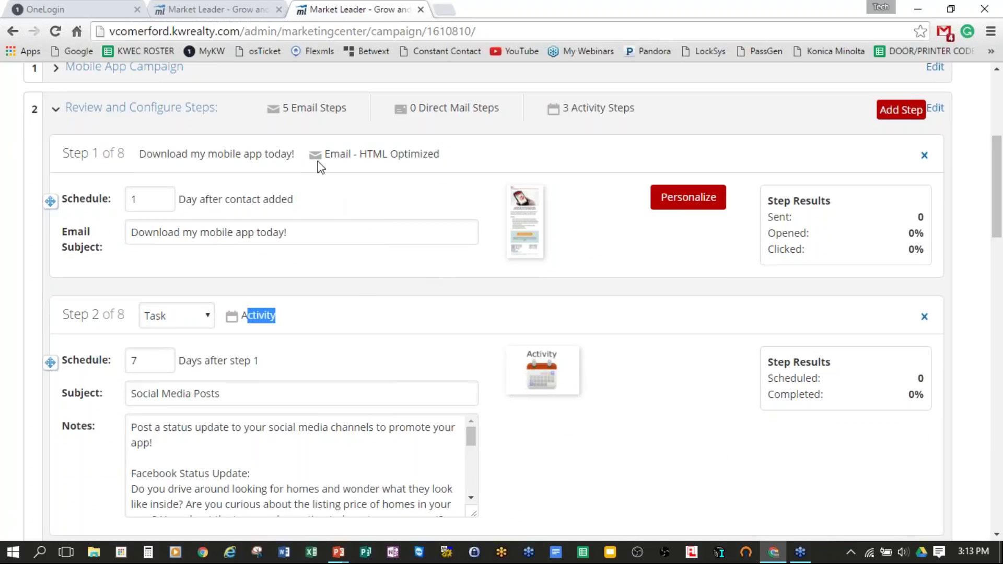
Step: Personalize Step 1's 'Download my mobile app today!' email and preview it
click(688, 198)
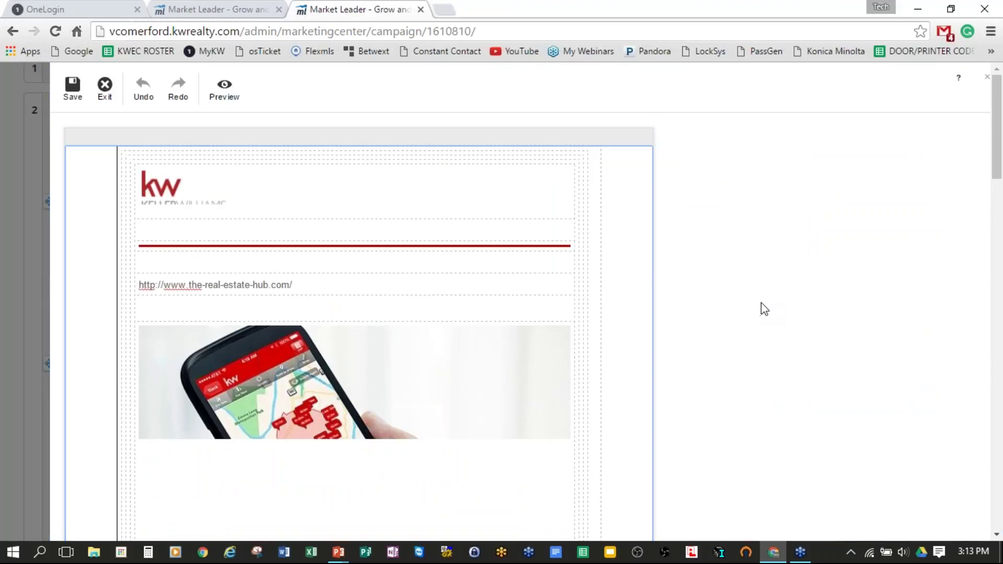
scroll(762, 302, down, 2)
scroll(757, 301, up, 2)
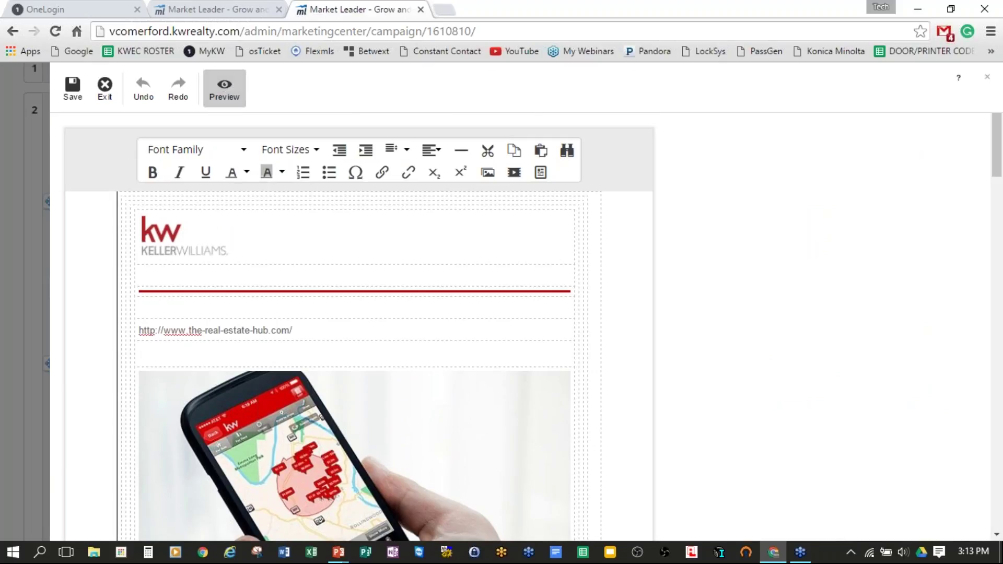
click(225, 93)
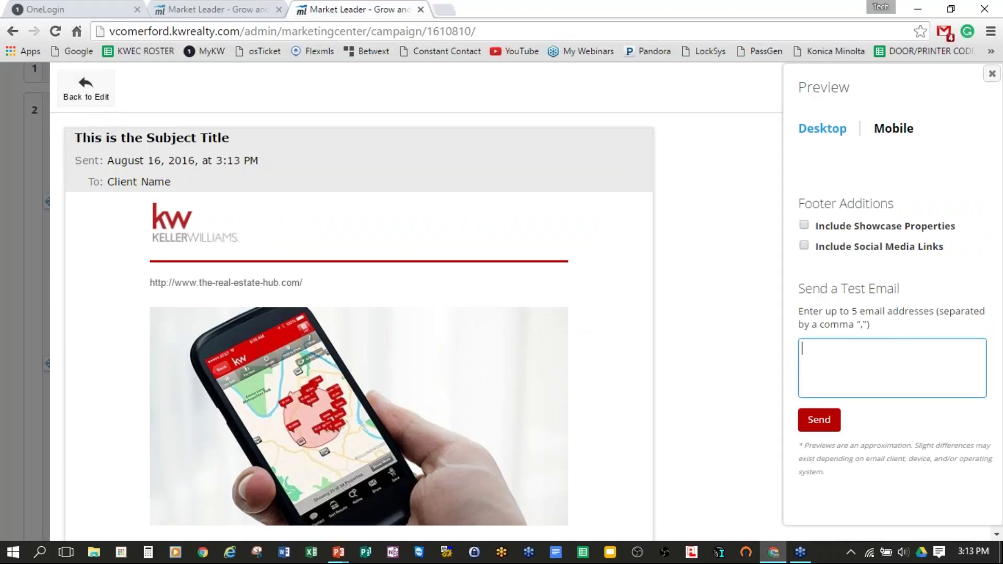
scroll(656, 228, down, 1)
scroll(656, 229, up, 1)
scroll(401, 249, down, 1)
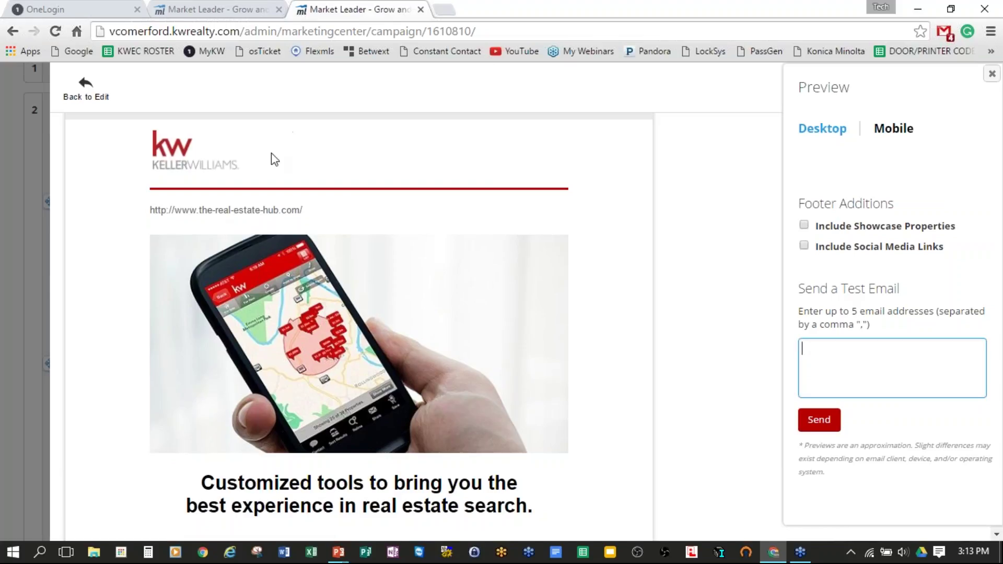
scroll(626, 282, down, 3)
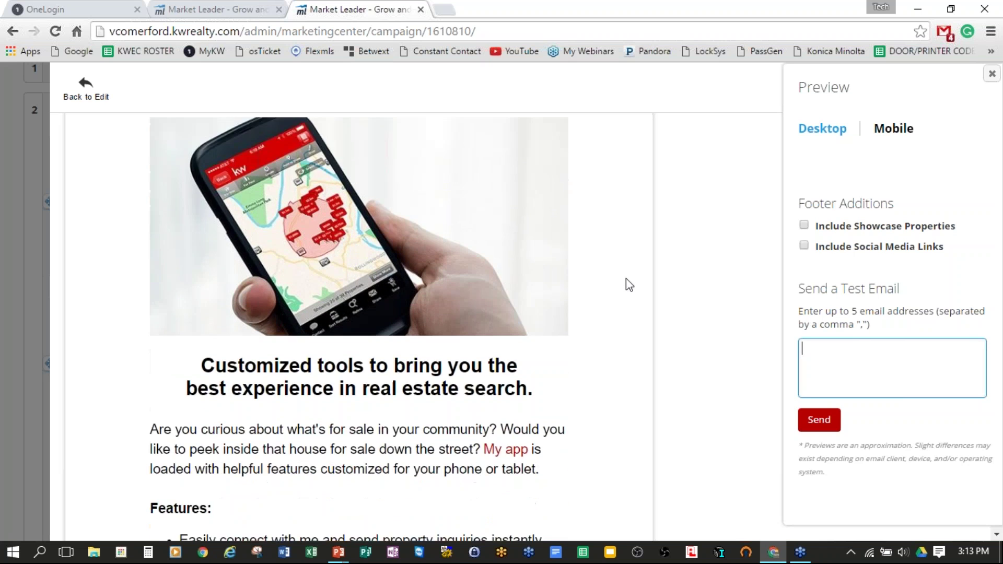
scroll(609, 278, up, 2)
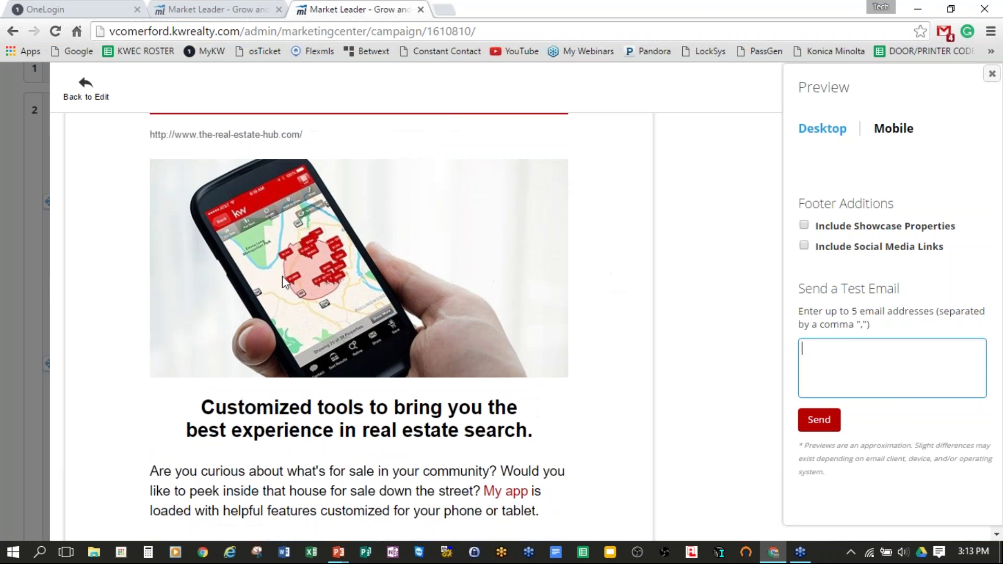
scroll(553, 322, down, 10)
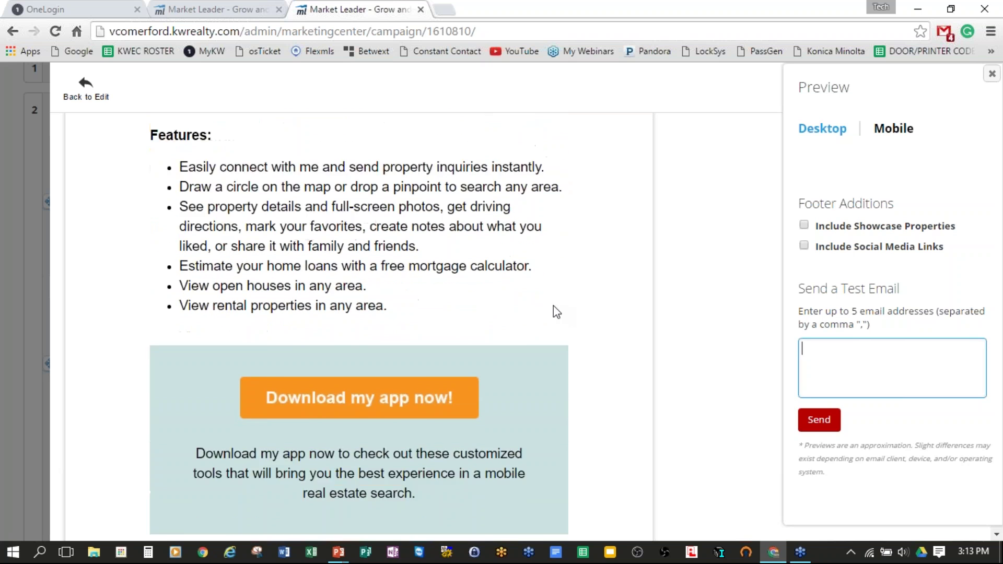
scroll(553, 306, down, 2)
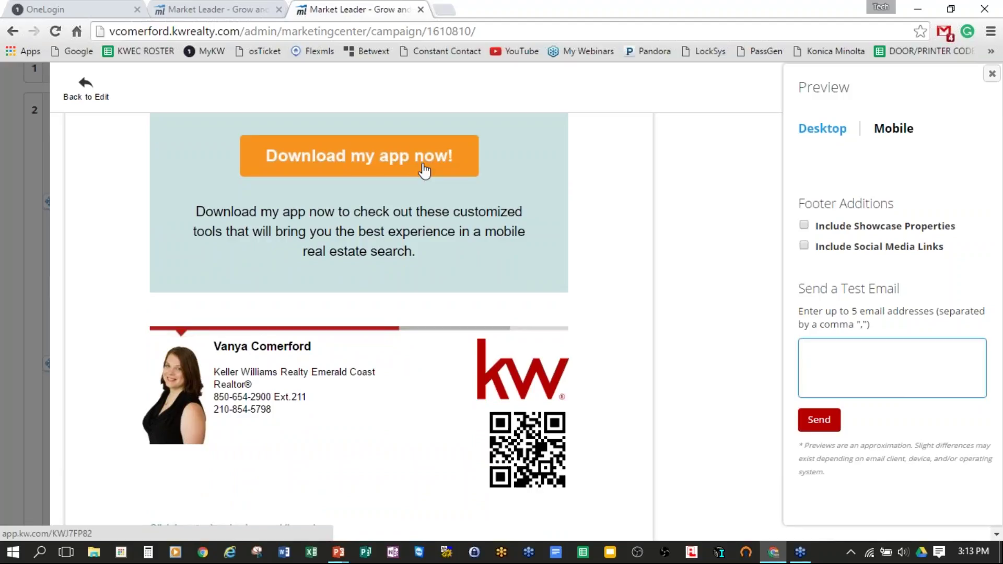
scroll(528, 197, down, 2)
scroll(632, 268, down, 1)
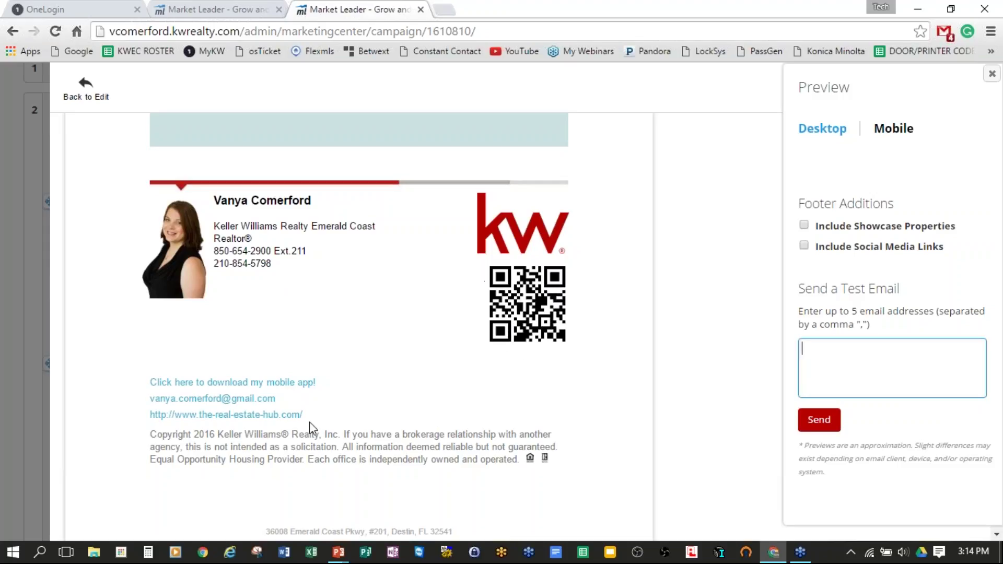
scroll(419, 406, down, 7)
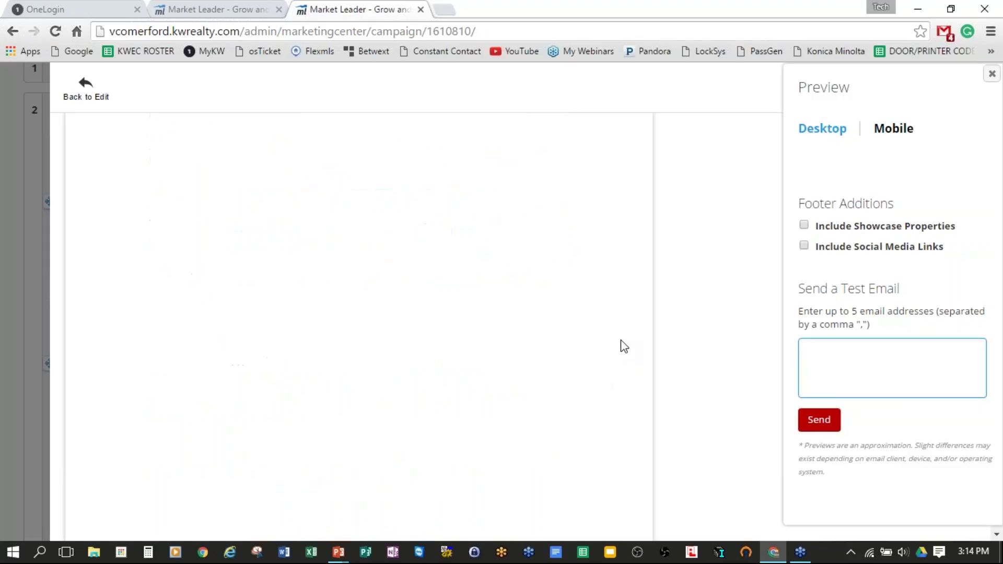
scroll(600, 324, up, 2)
scroll(572, 315, up, 7)
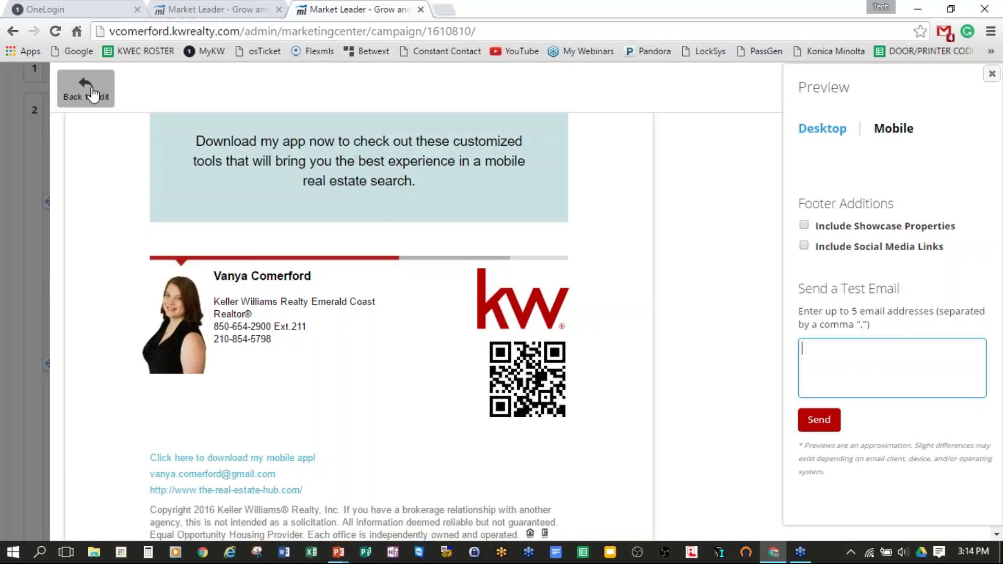
Step: Return to editing and add ' - Realtor®' after the agent's name in the signature
click(92, 95)
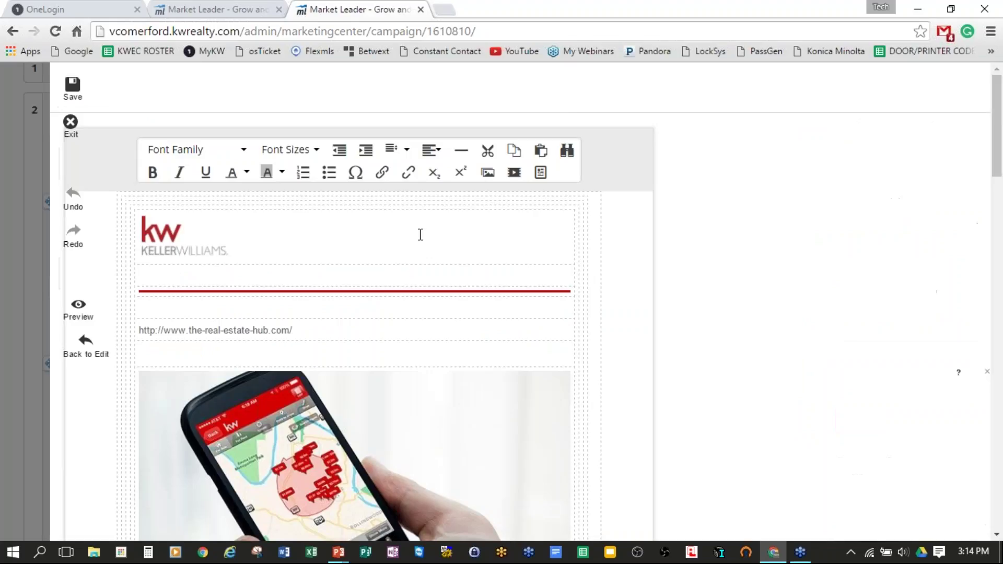
scroll(447, 292, down, 10)
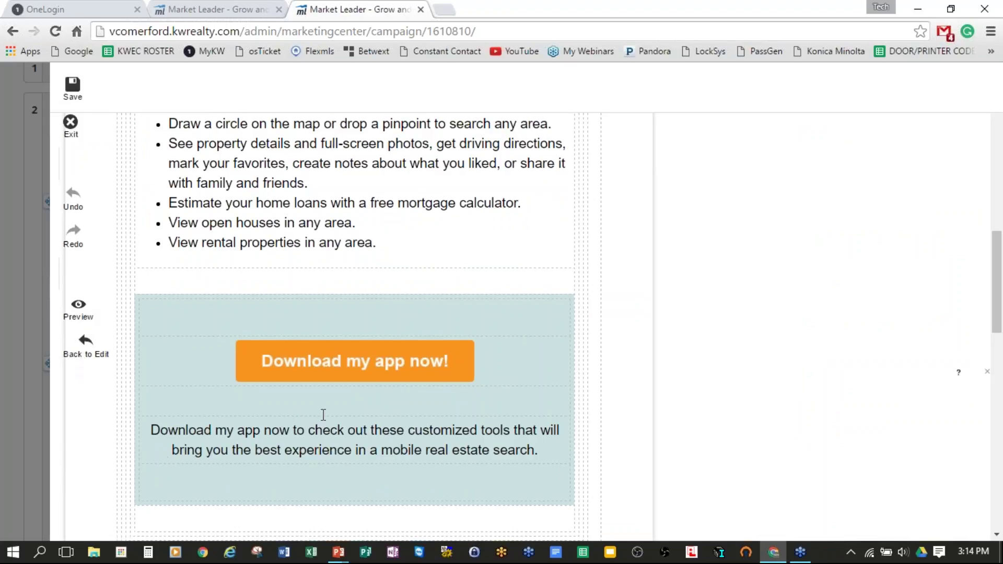
scroll(394, 376, down, 8)
scroll(371, 376, up, 1)
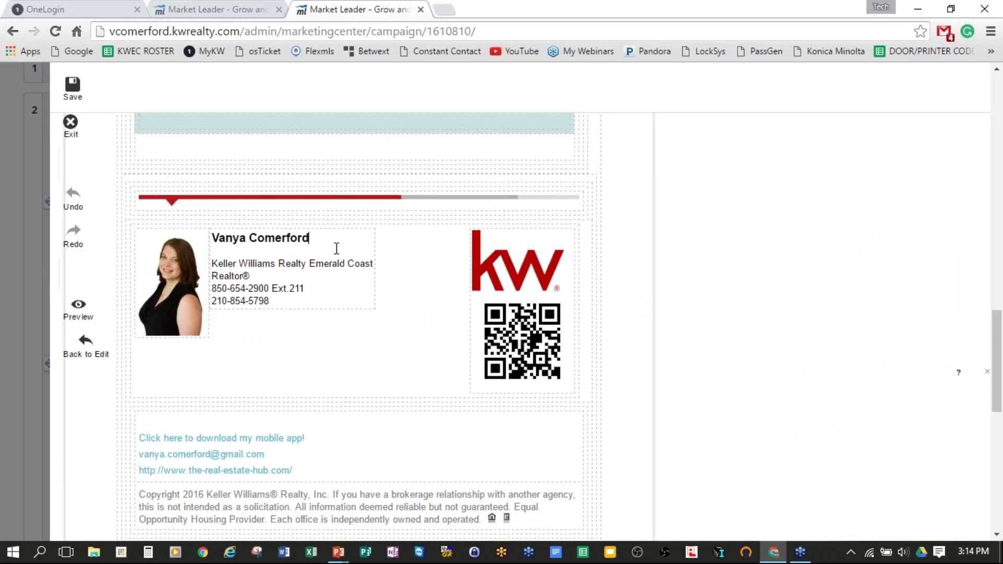
text(- Realtor®)
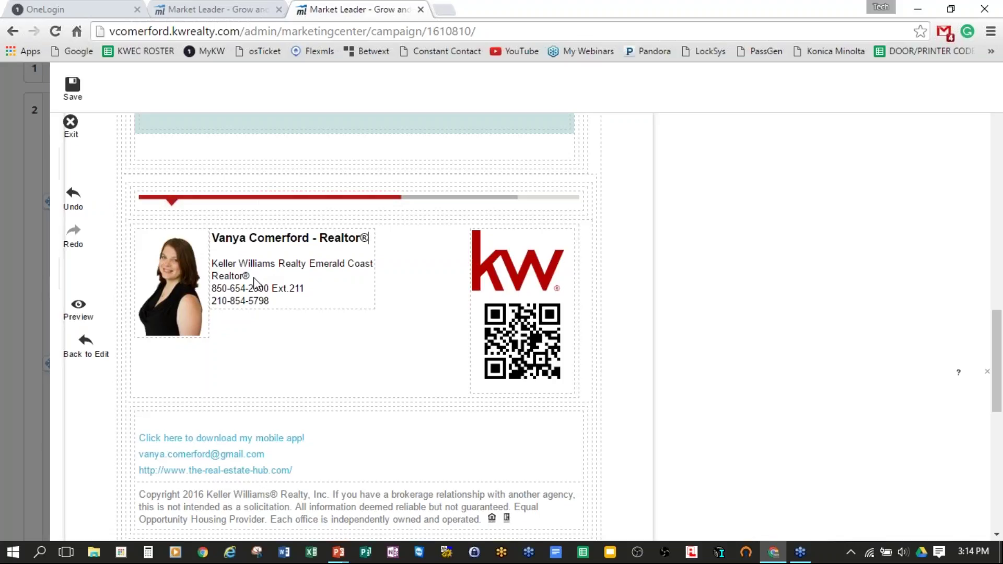
Step: Remove the separate Realtor® and office phone lines and label the mobile number 'Call/Text:'
click(251, 250)
key(BackSpace)
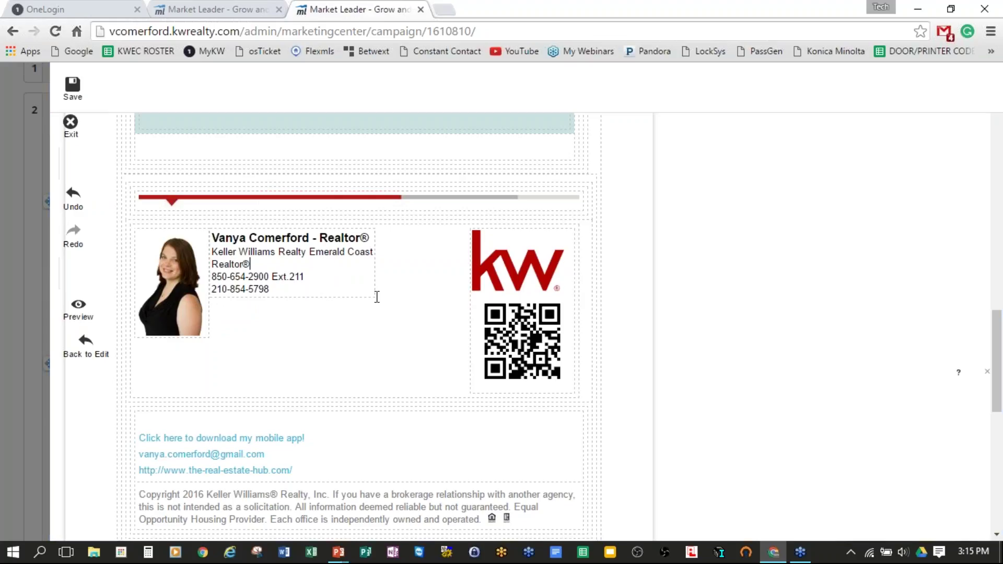
key(BackSpace)
key(BackSpace)
key(BackSpace)
key(BackSpace)
key(BackSpace)
key(BackSpace)
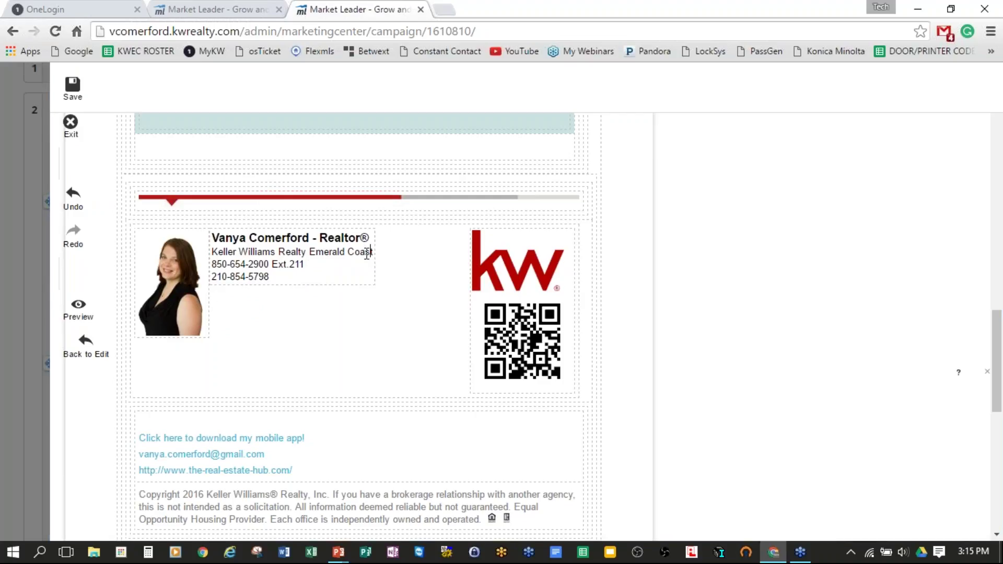
key(Delete)
key(Delete)
key(Delete)
key(Delete)
key(Delete)
key(Delete)
key(Delete)
key(Delete)
key(Delete)
key(Delete)
key(Delete)
key(Delete)
key(Delete)
key(Delete)
key(Delete)
key(Delete)
key(Delete)
key(Delete)
key(Delete)
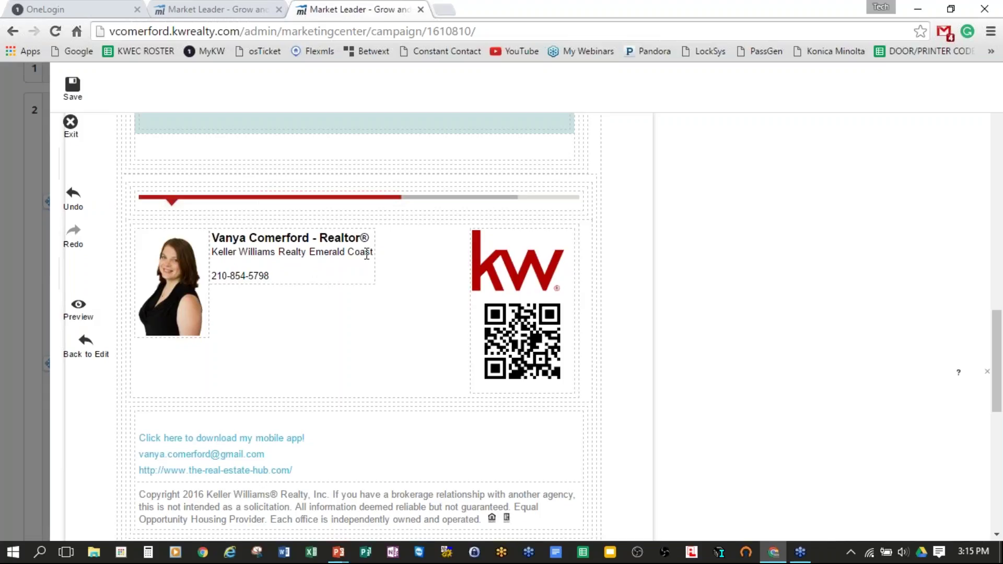
key(Delete)
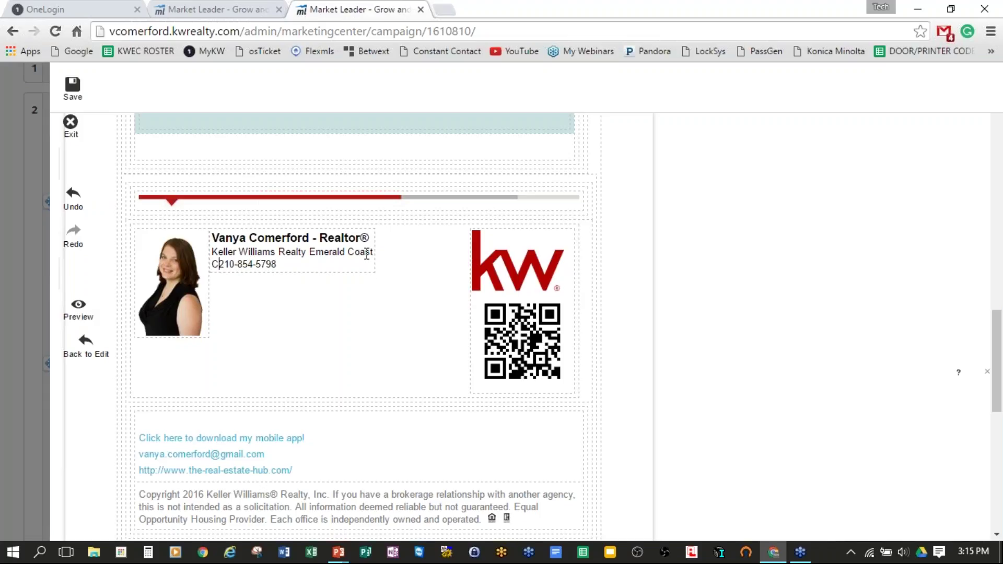
text(Call/Text:)
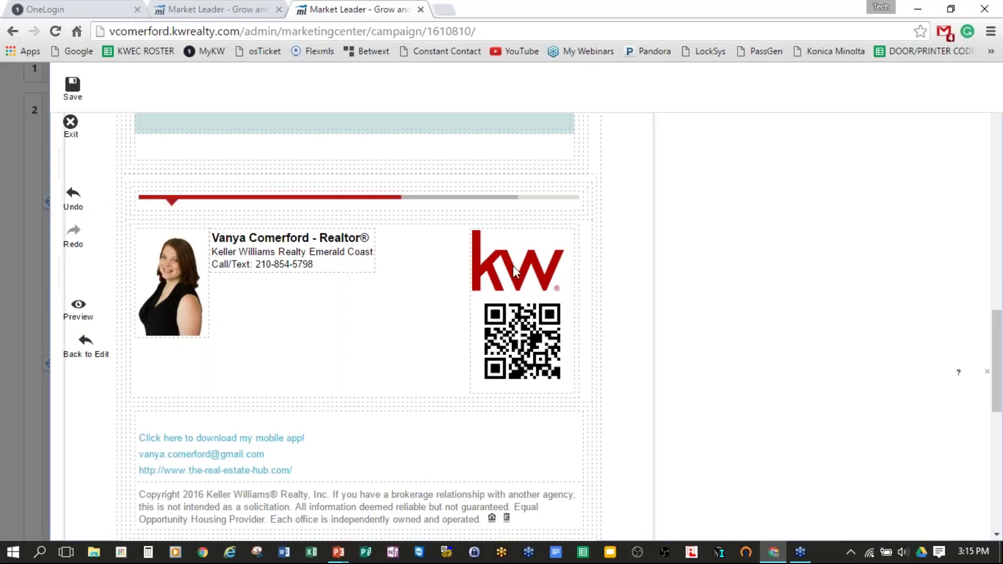
Step: Shrink the QR code image in the signature block
click(536, 356)
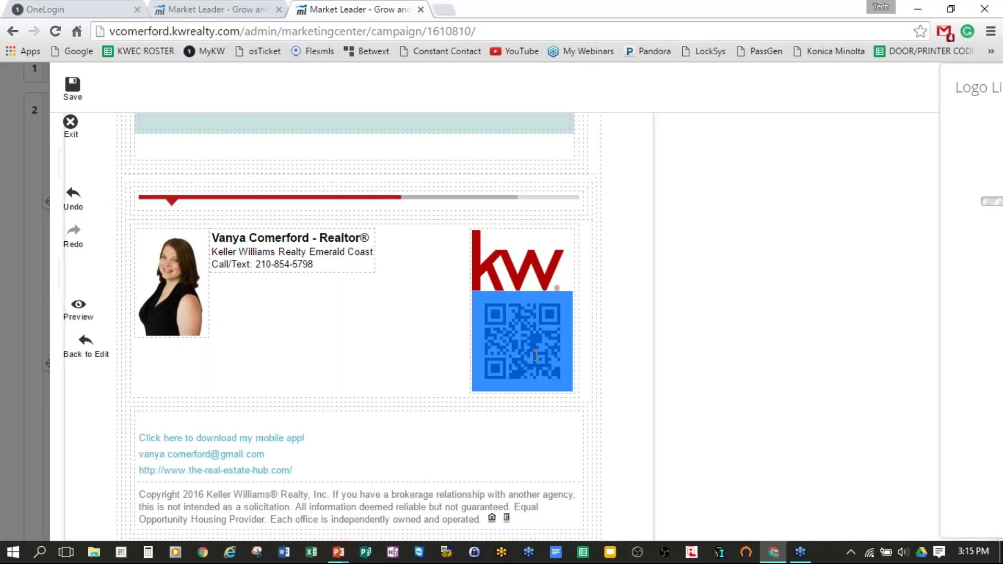
click(497, 374)
drag(471, 391, 496, 367)
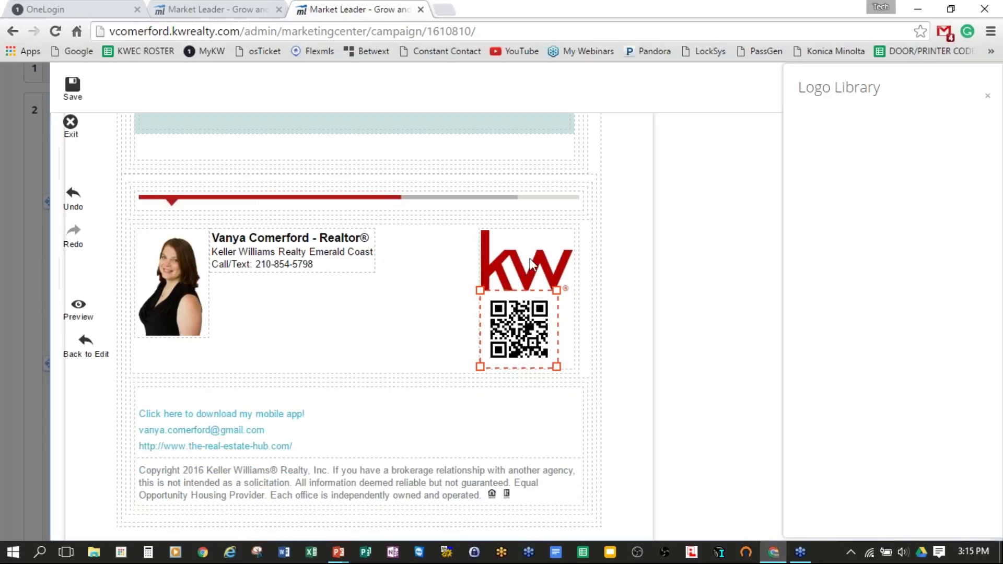
click(543, 282)
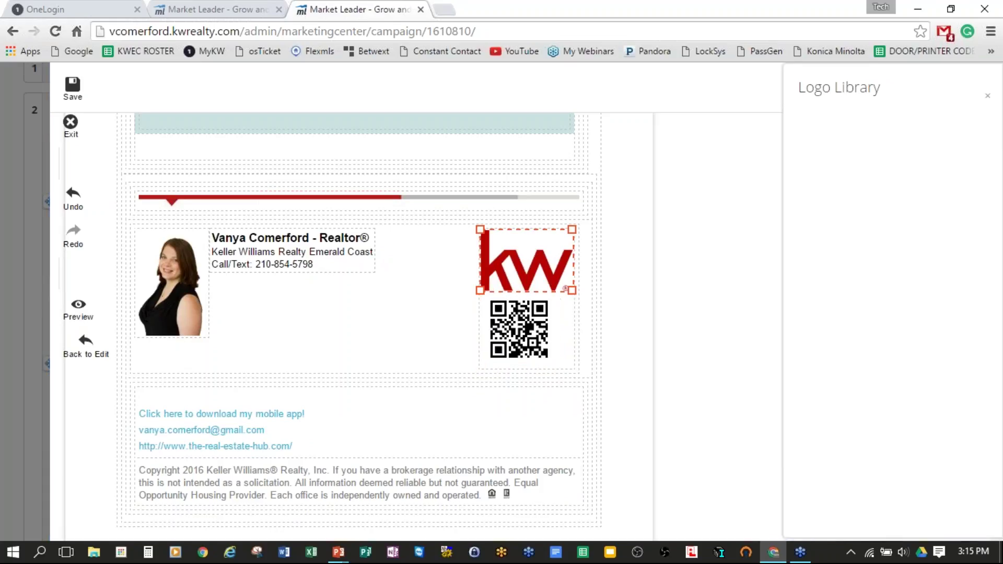
drag(566, 287, 575, 293)
click(573, 293)
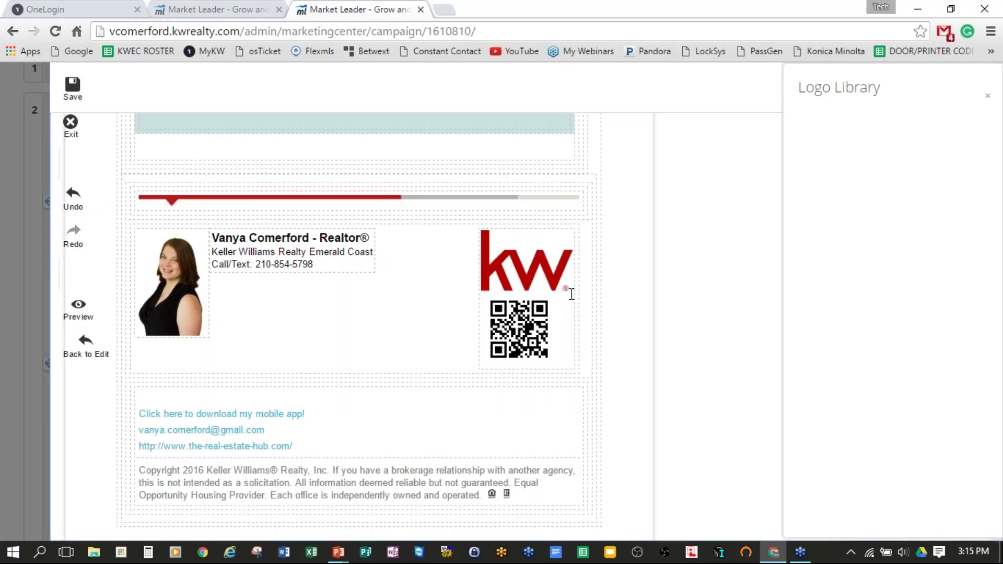
Step: Move the QR code beside the agent details, left of the KW logo, and start saving the email
click(492, 294)
drag(525, 321, 438, 254)
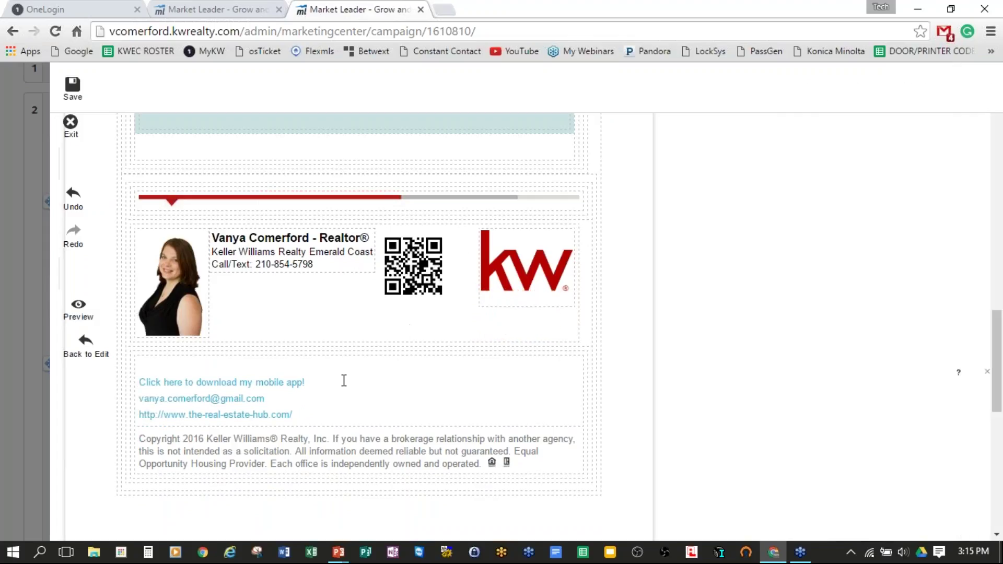
click(438, 279)
click(438, 279)
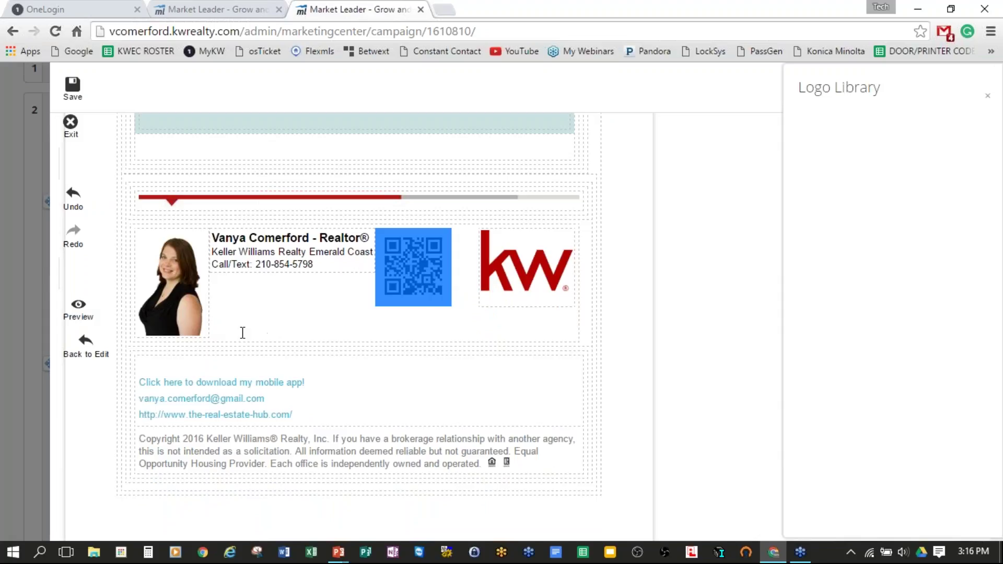
click(634, 281)
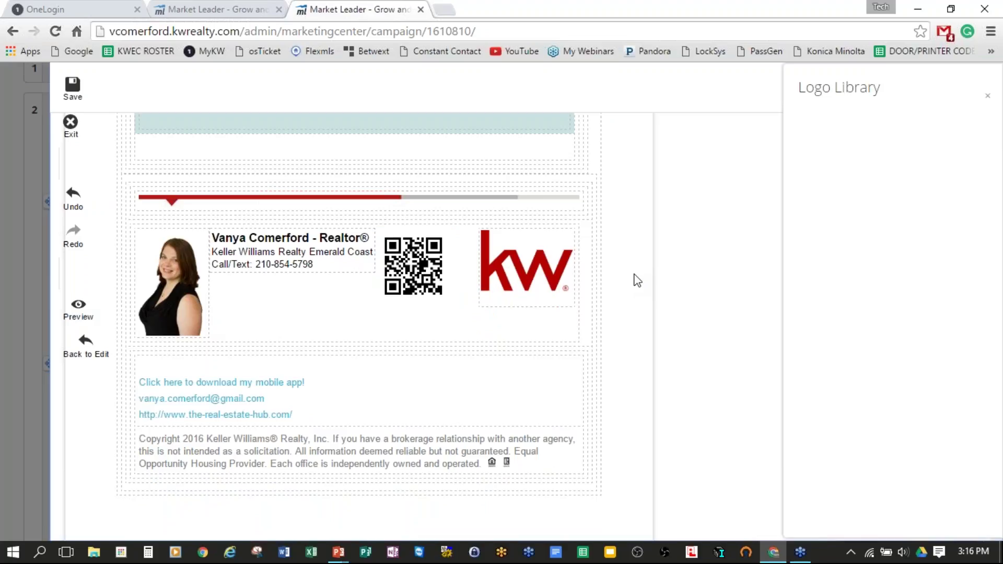
click(73, 87)
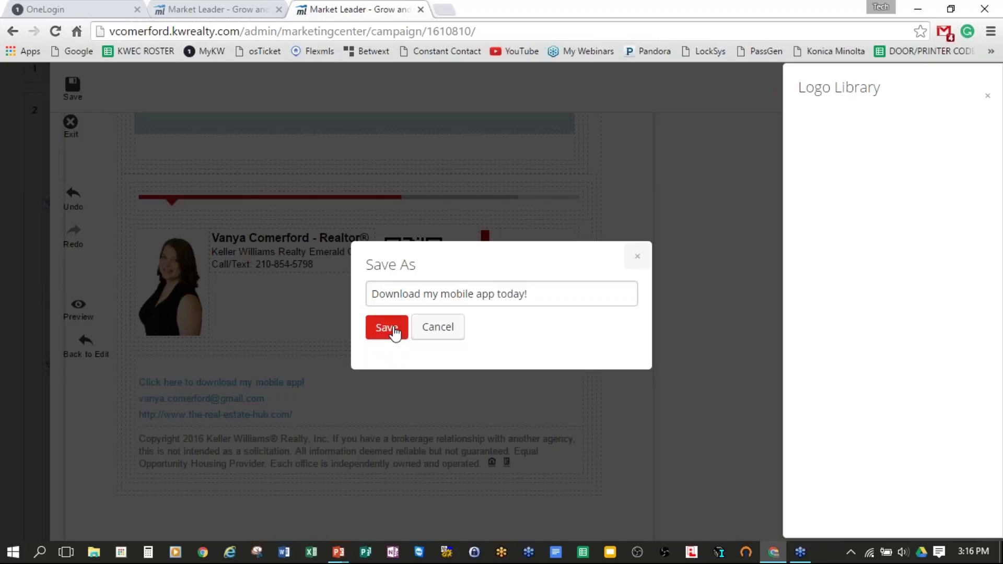
Step: Save the email design as 'Download my mobile app today!1' and open its preview
click(388, 327)
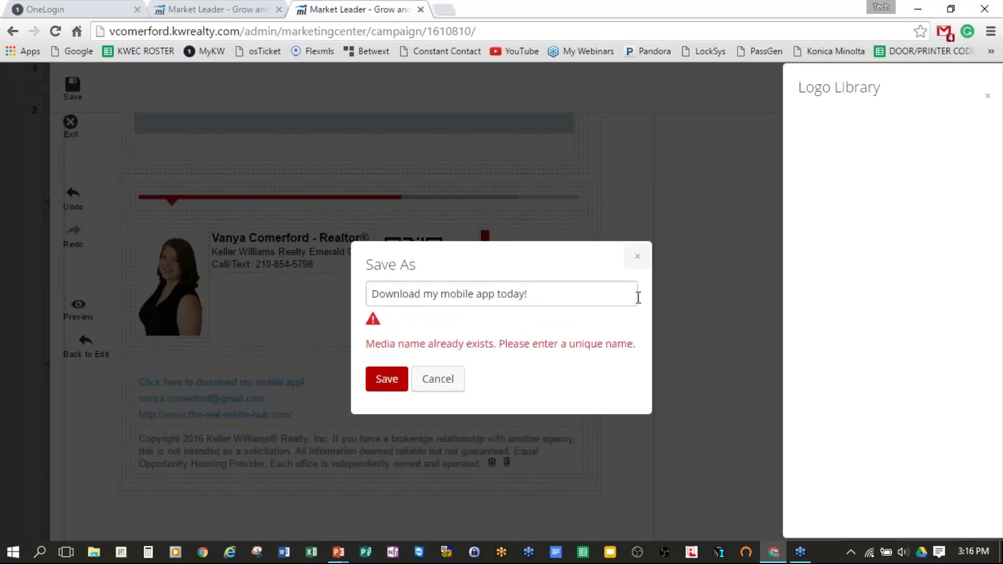
click(386, 380)
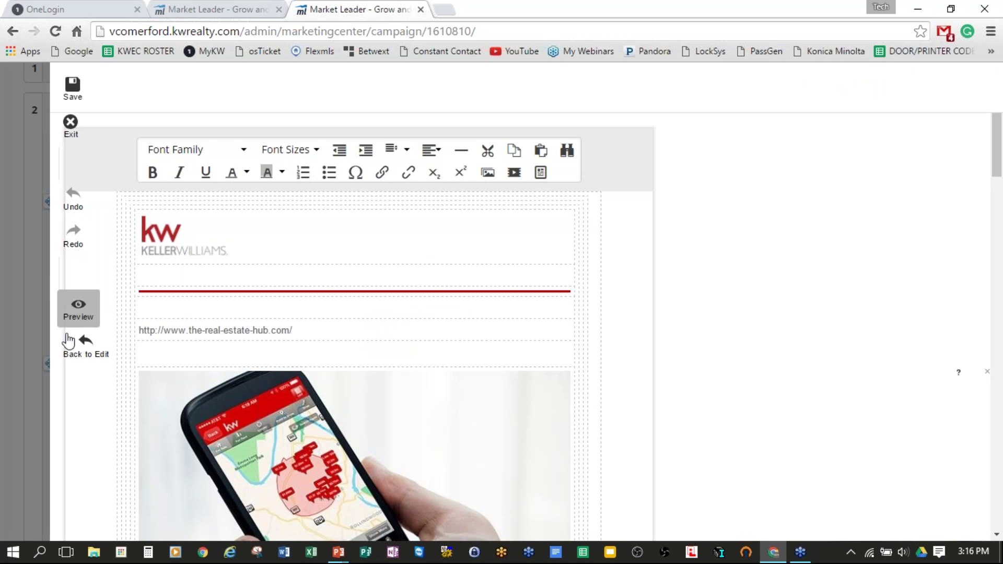
click(84, 345)
click(84, 275)
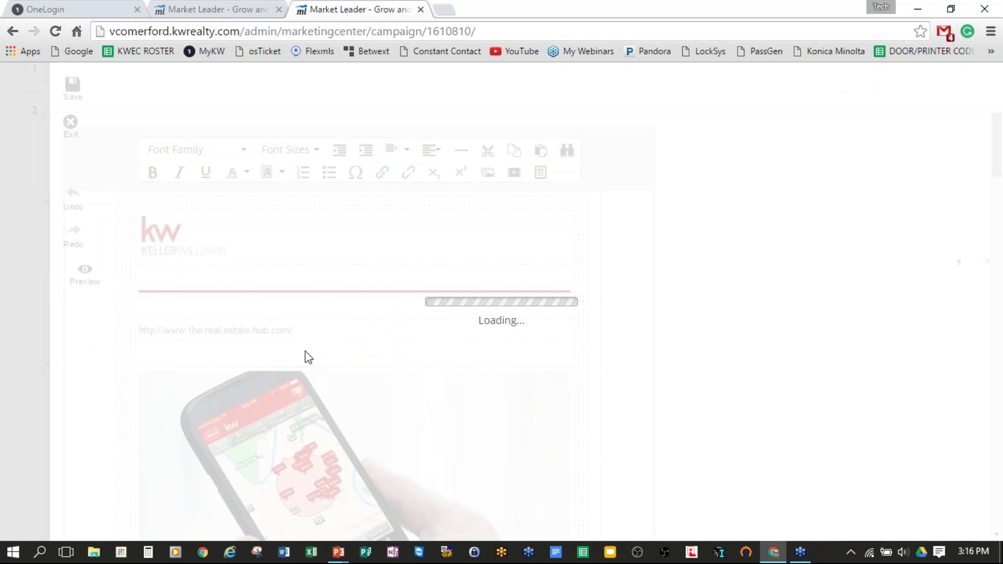
Step: Review the email preview, then leave the editor for the campaign steps page
scroll(704, 284, down, 8)
scroll(712, 282, down, 10)
scroll(718, 292, up, 3)
scroll(711, 290, up, 12)
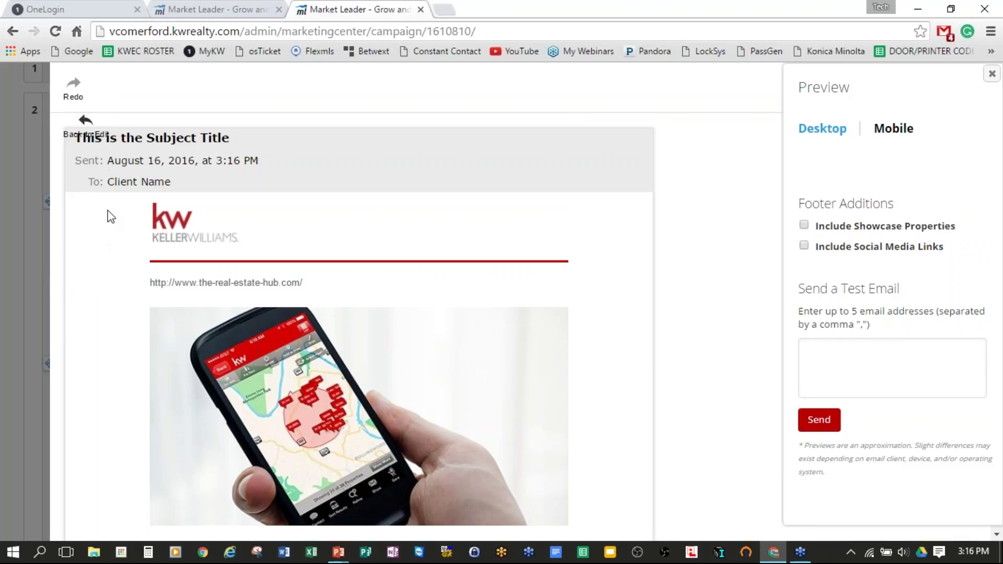
click(83, 90)
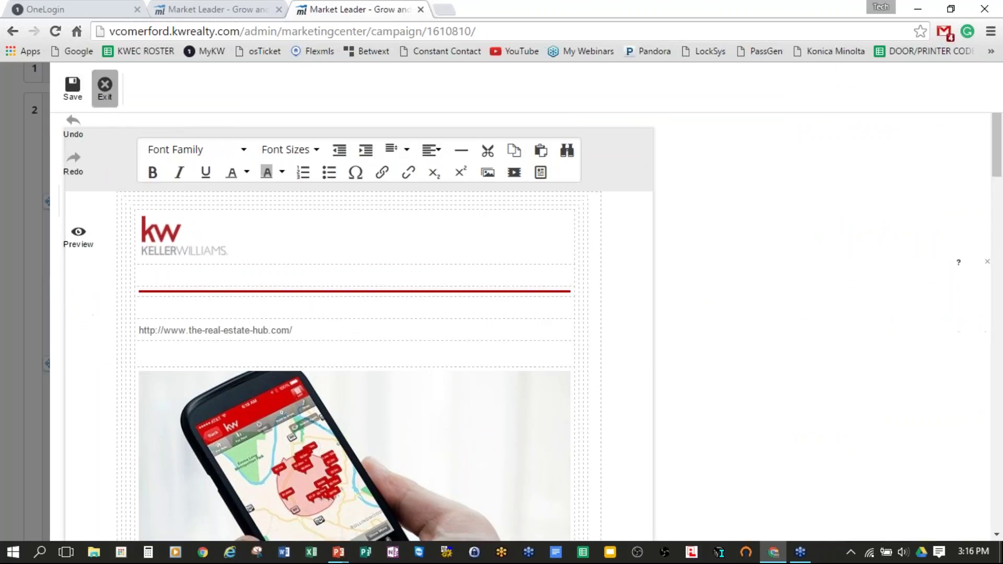
click(105, 89)
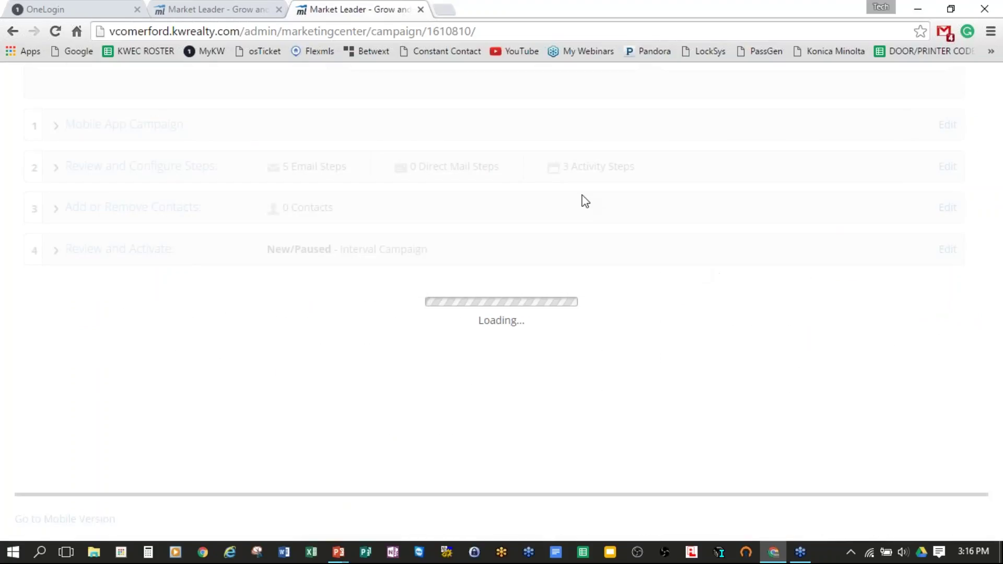
click(183, 181)
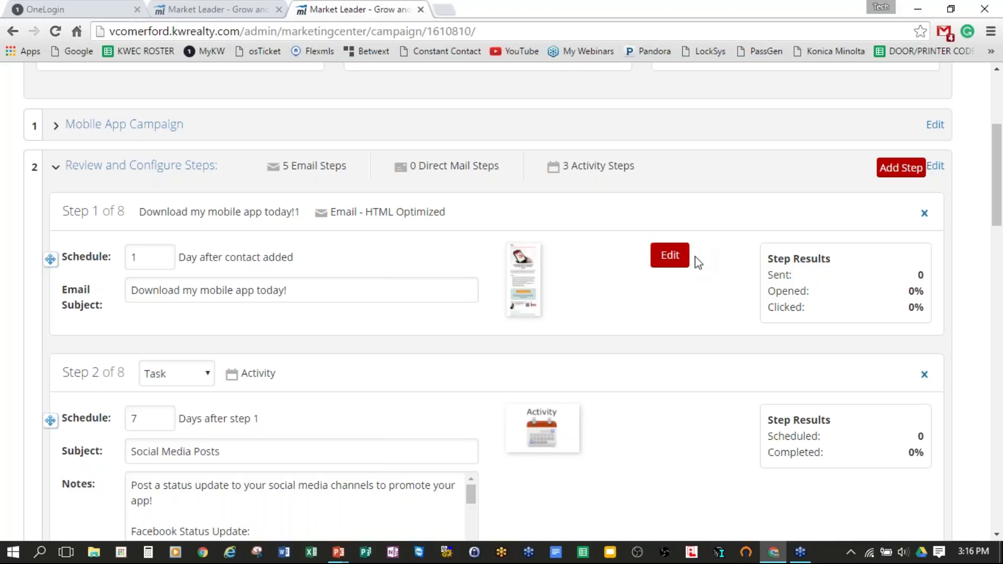
scroll(698, 263, down, 3)
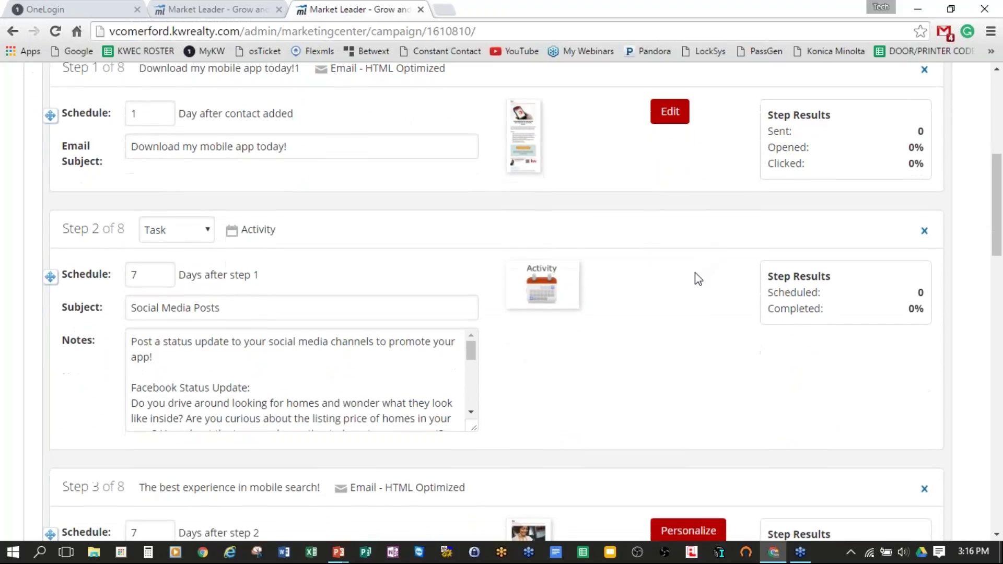
scroll(698, 283, down, 2)
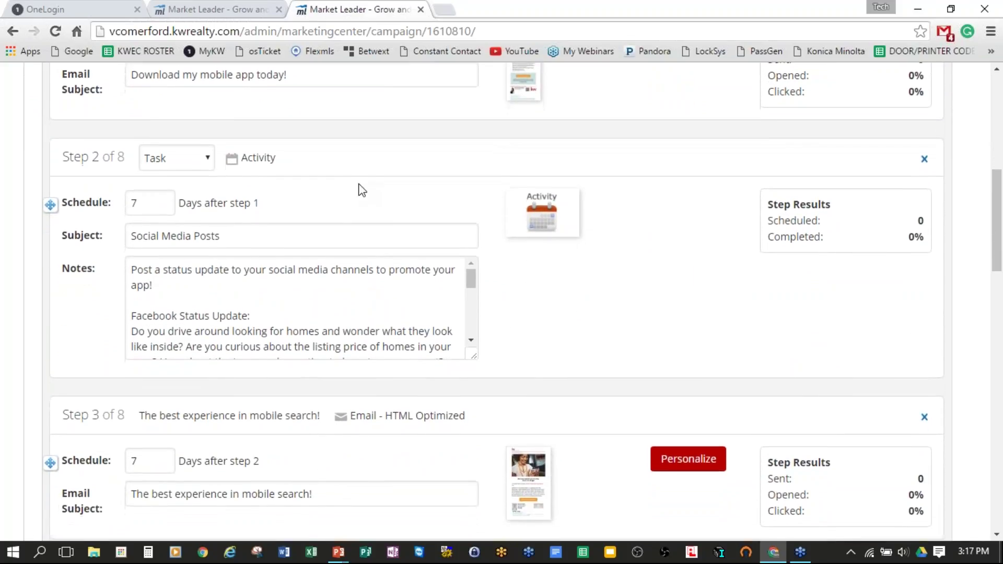
drag(142, 233, 308, 242)
drag(186, 272, 273, 280)
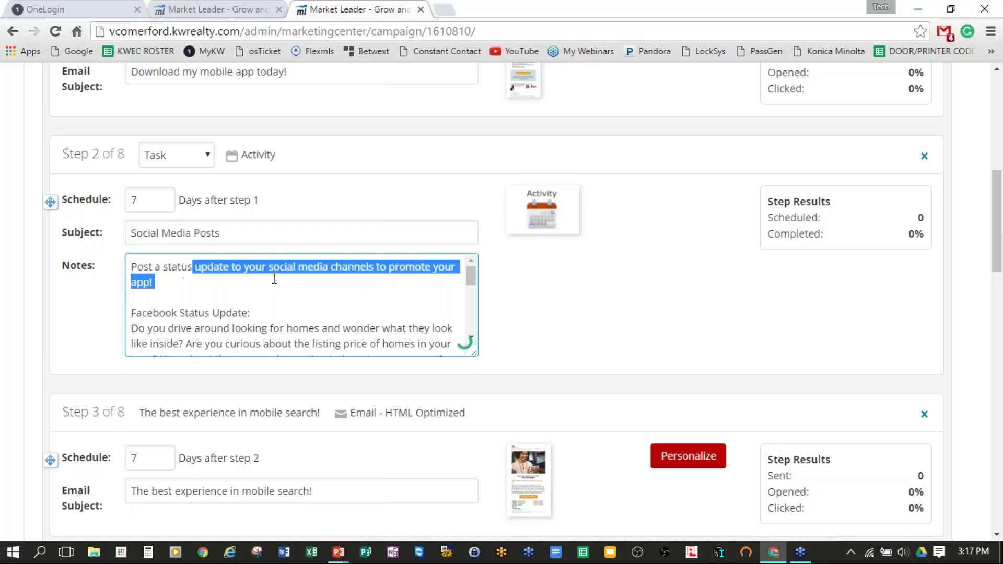
click(215, 293)
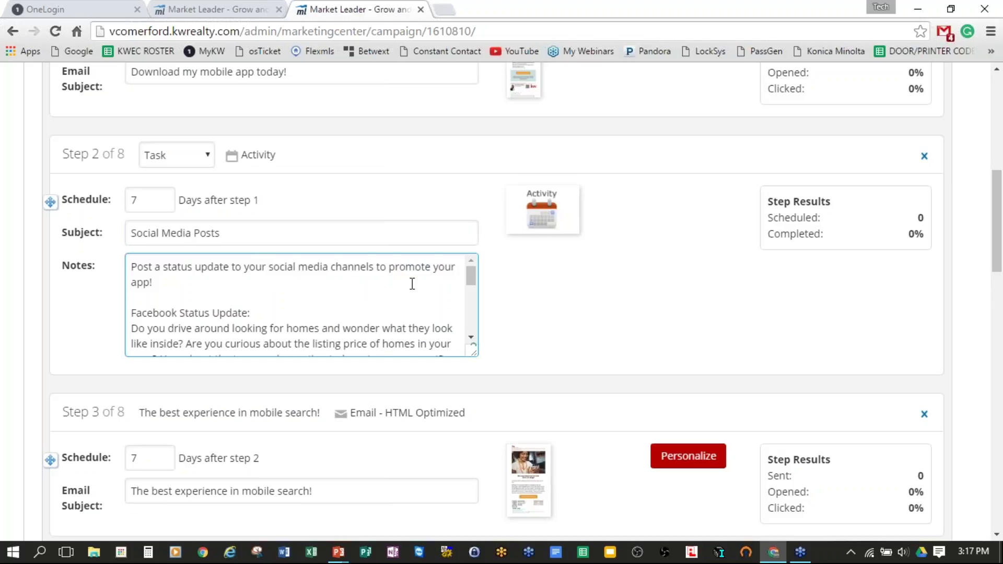
scroll(412, 284, down, 2)
scroll(412, 284, up, 2)
scroll(413, 281, down, 2)
scroll(413, 280, down, 2)
scroll(488, 294, down, 1)
scroll(430, 252, up, 1)
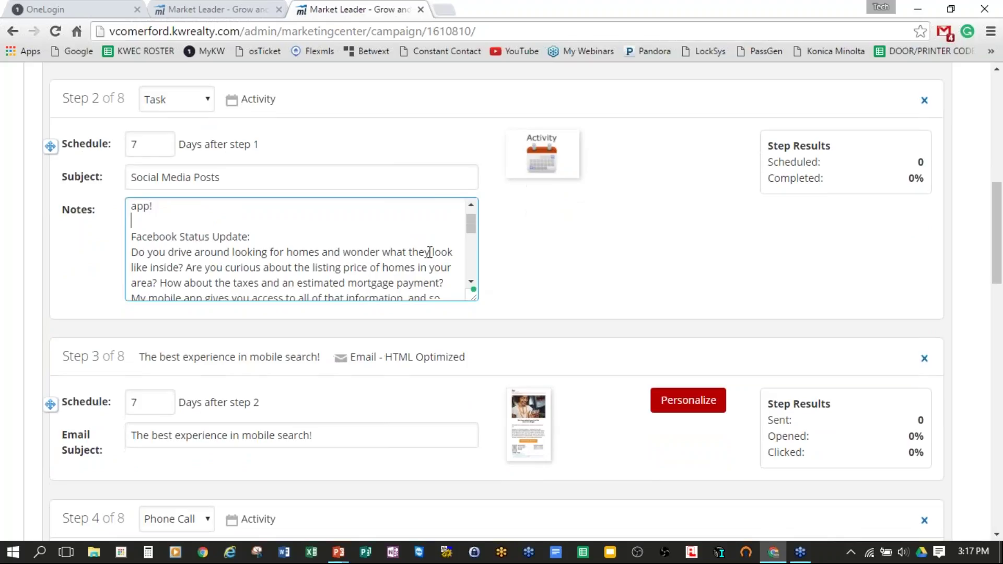
scroll(428, 253, down, 2)
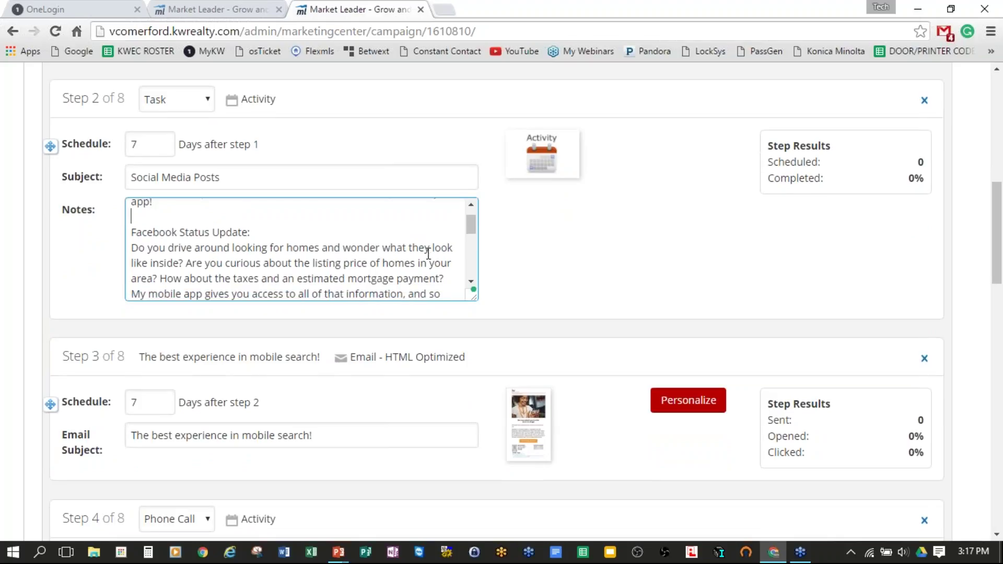
scroll(429, 256, down, 1)
scroll(429, 256, down, 4)
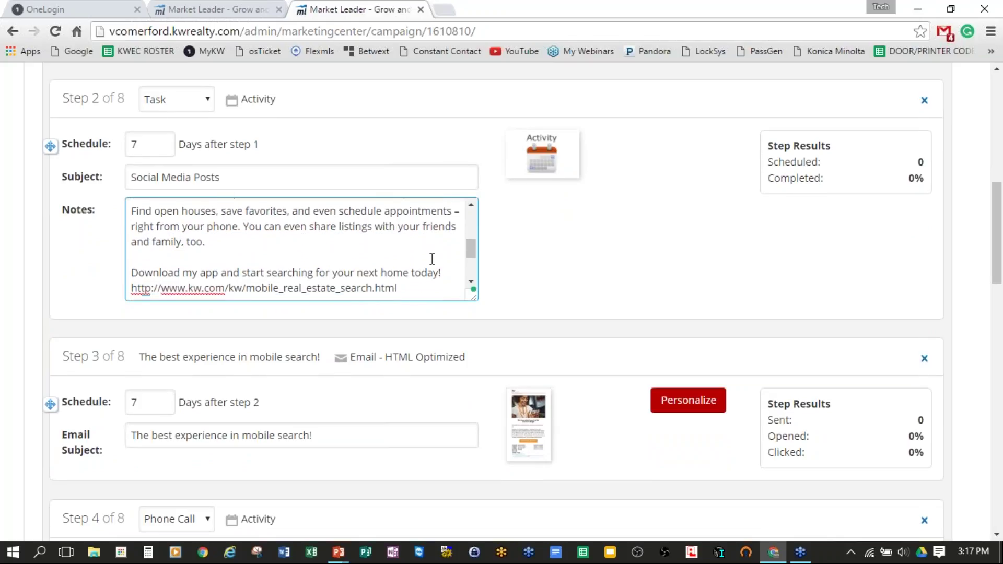
scroll(491, 271, down, 3)
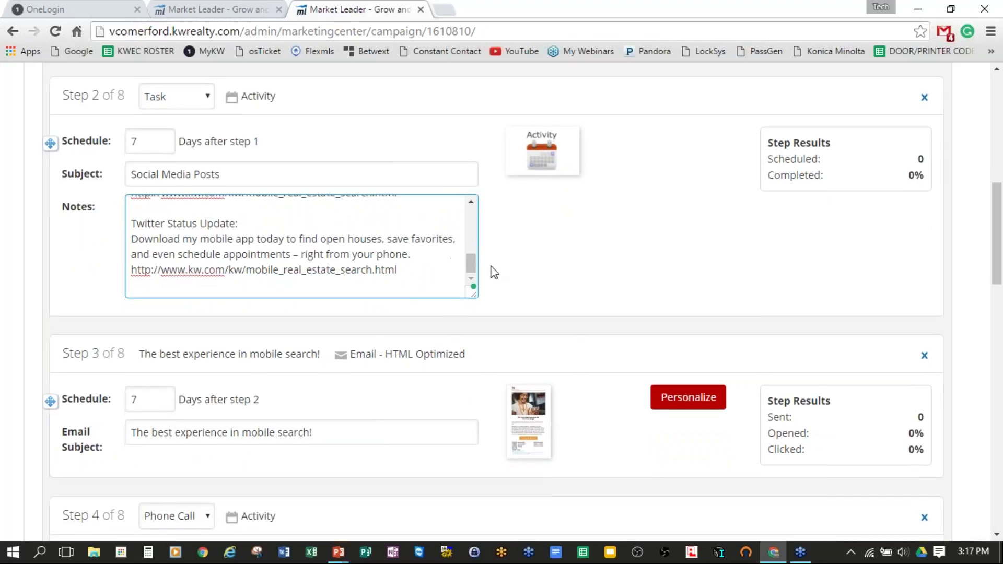
drag(136, 179, 283, 183)
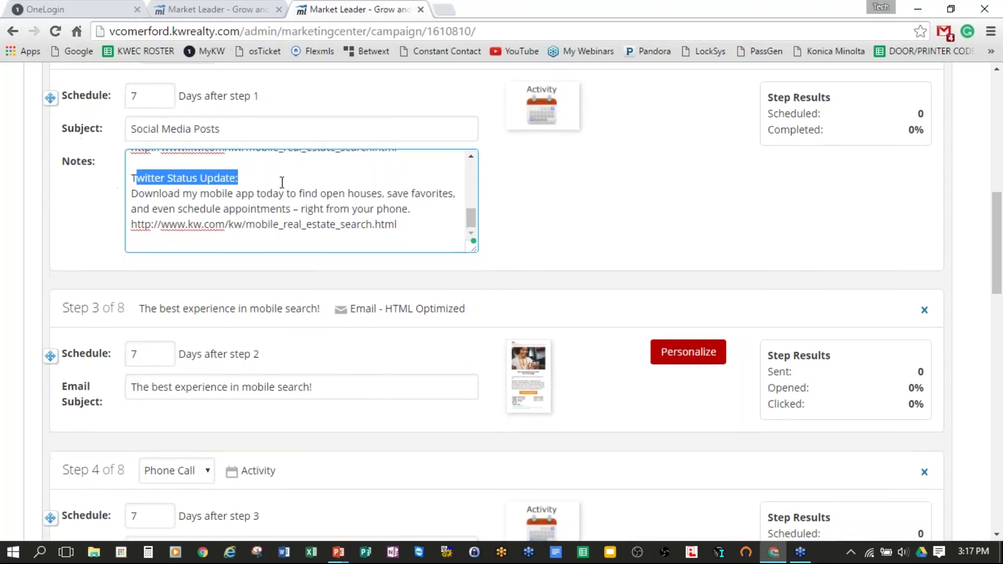
click(415, 227)
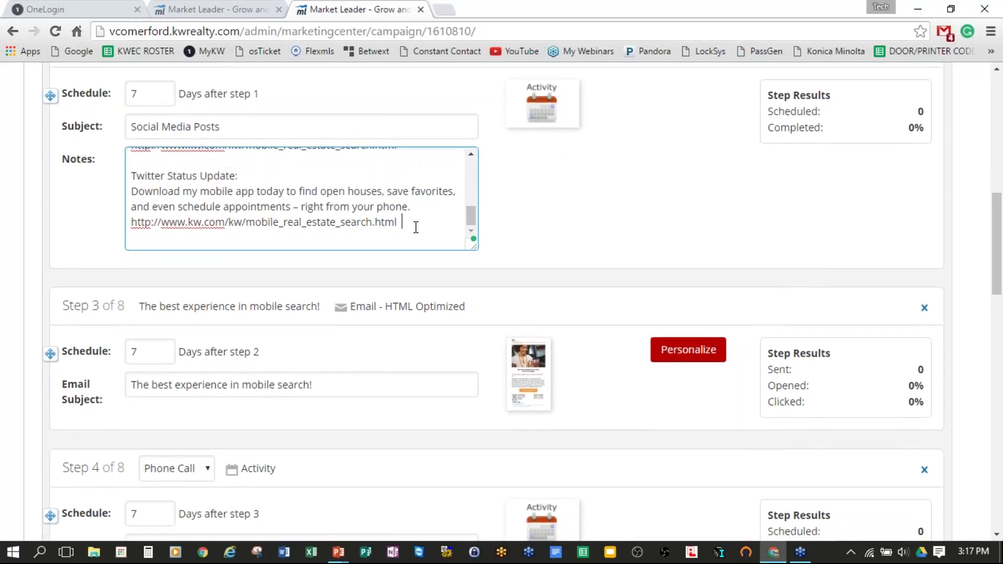
drag(132, 189, 428, 222)
click(568, 190)
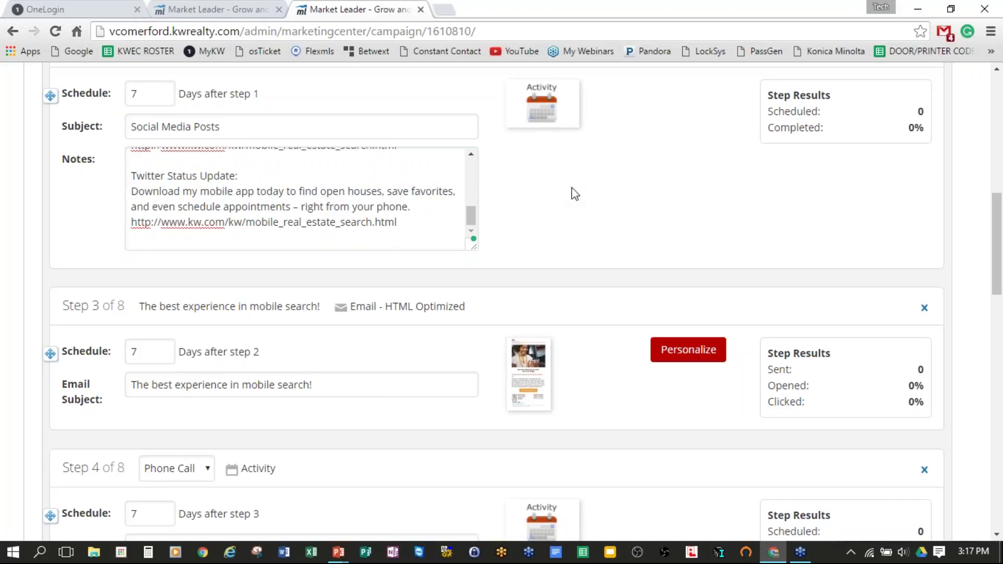
scroll(600, 188, up, 5)
scroll(691, 188, down, 4)
scroll(690, 188, down, 5)
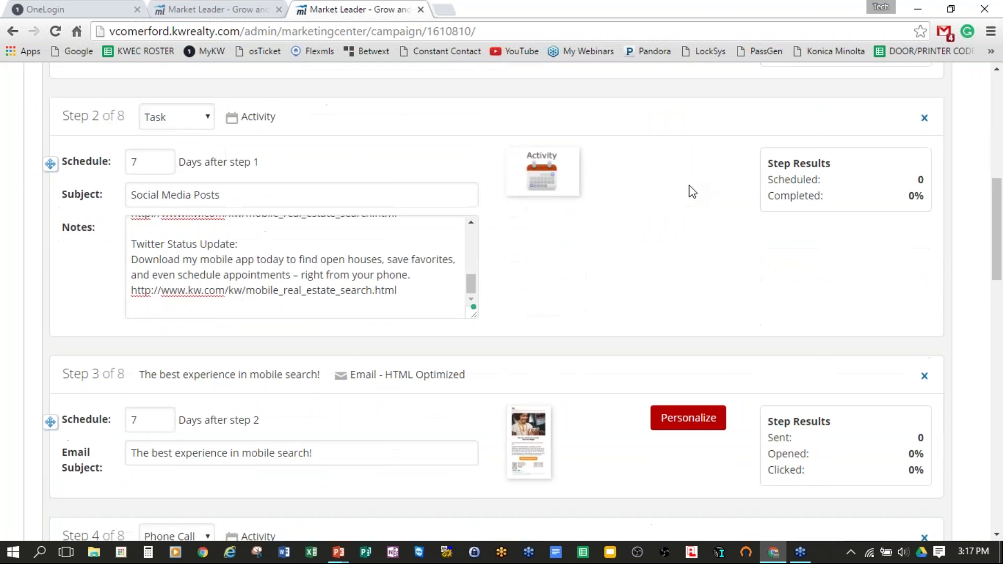
scroll(688, 188, down, 3)
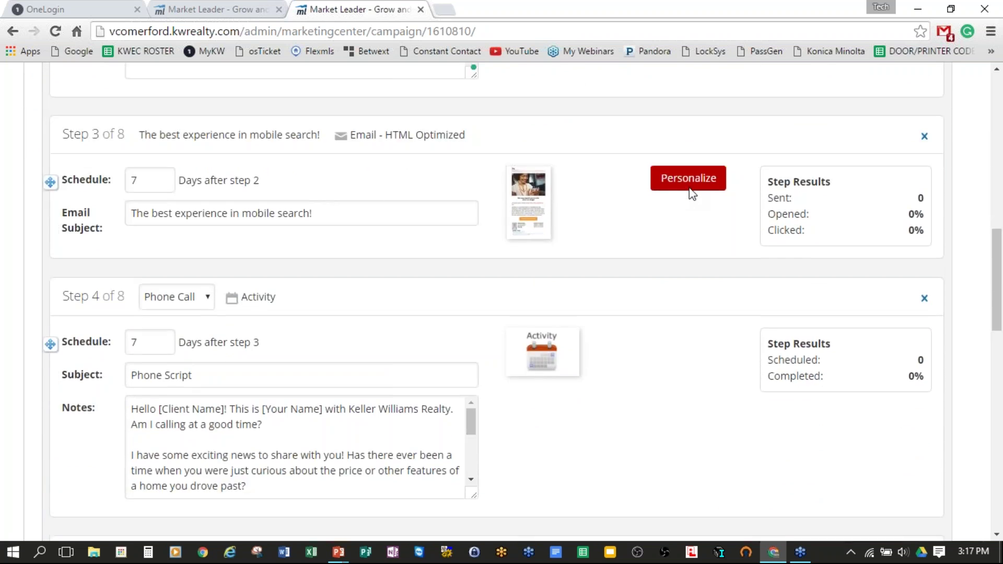
scroll(680, 173, up, 1)
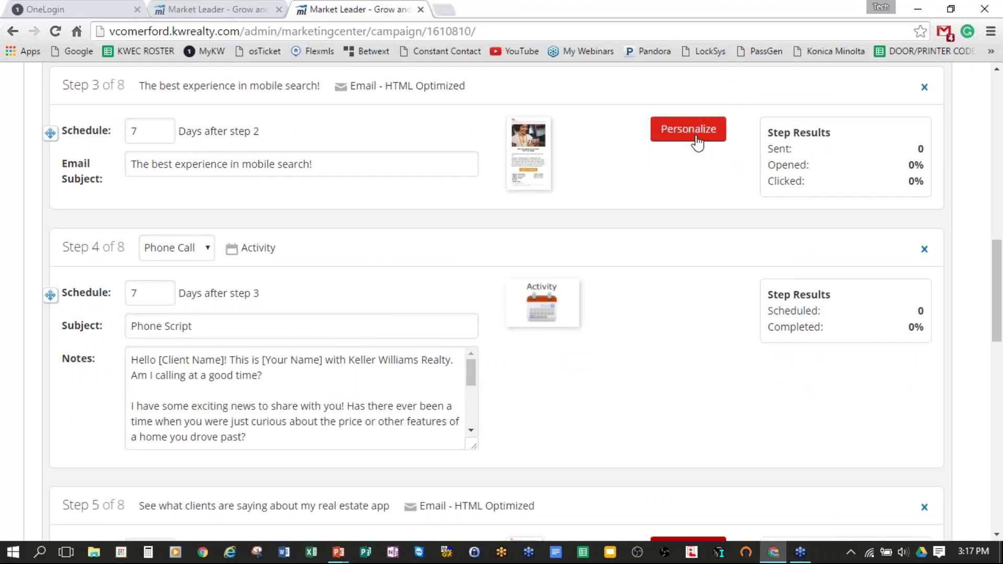
scroll(699, 141, down, 4)
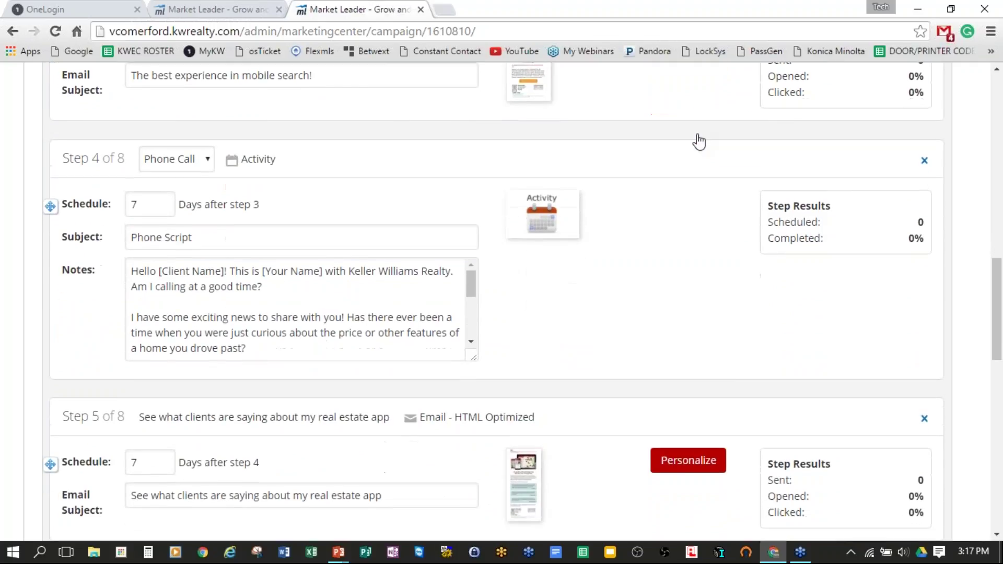
scroll(699, 141, down, 2)
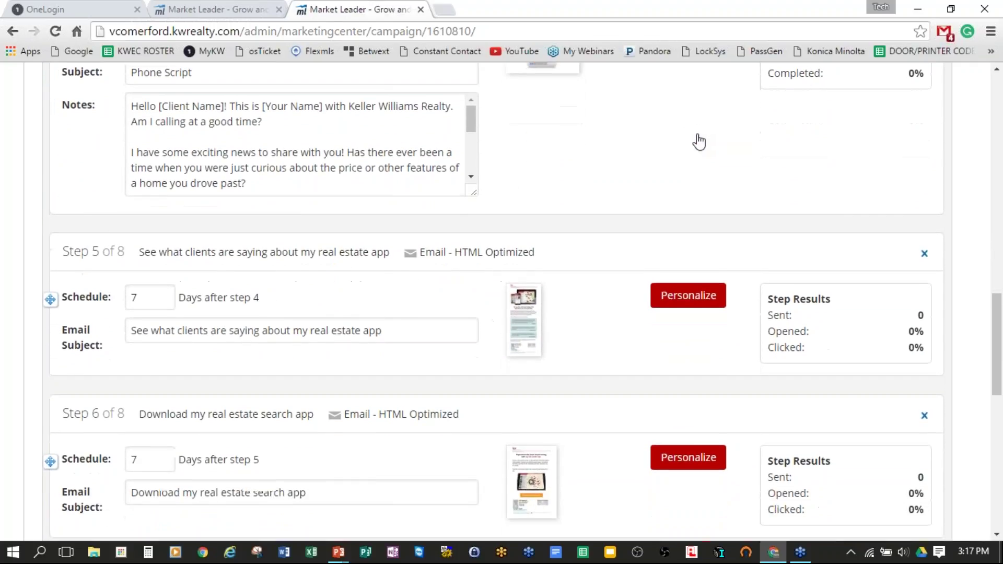
scroll(343, 89, up, 2)
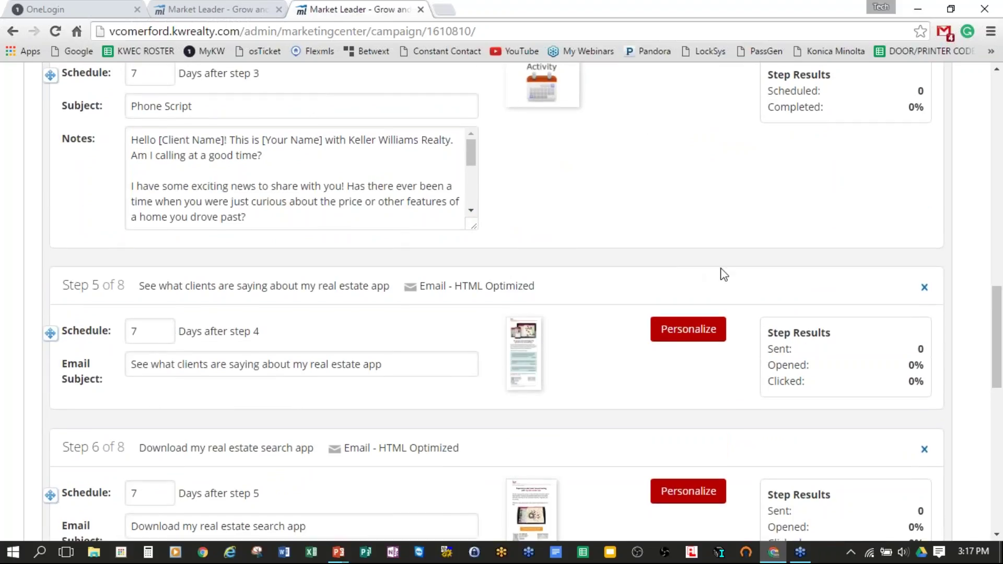
scroll(720, 273, up, 3)
scroll(703, 267, up, 2)
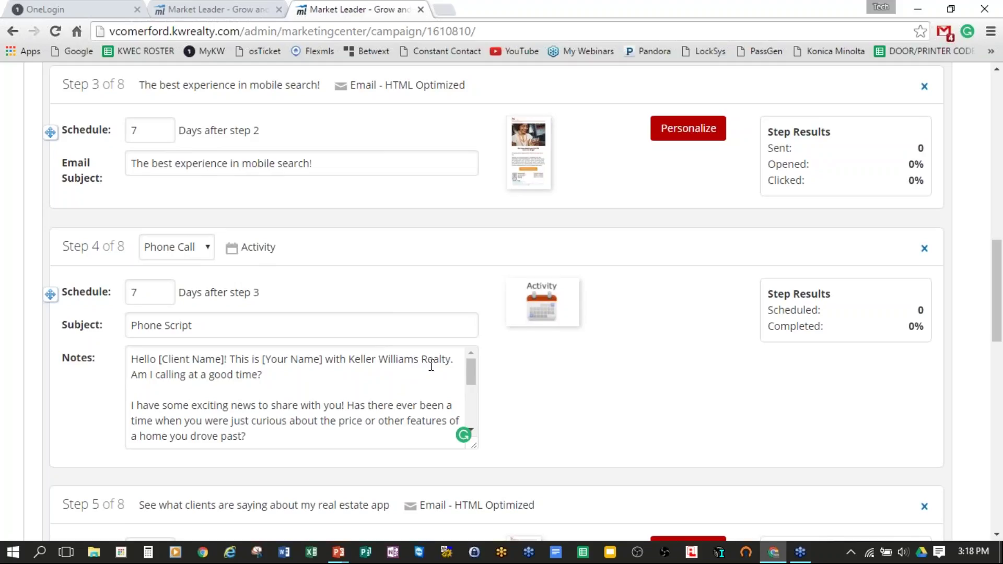
scroll(432, 366, down, 3)
scroll(449, 374, up, 4)
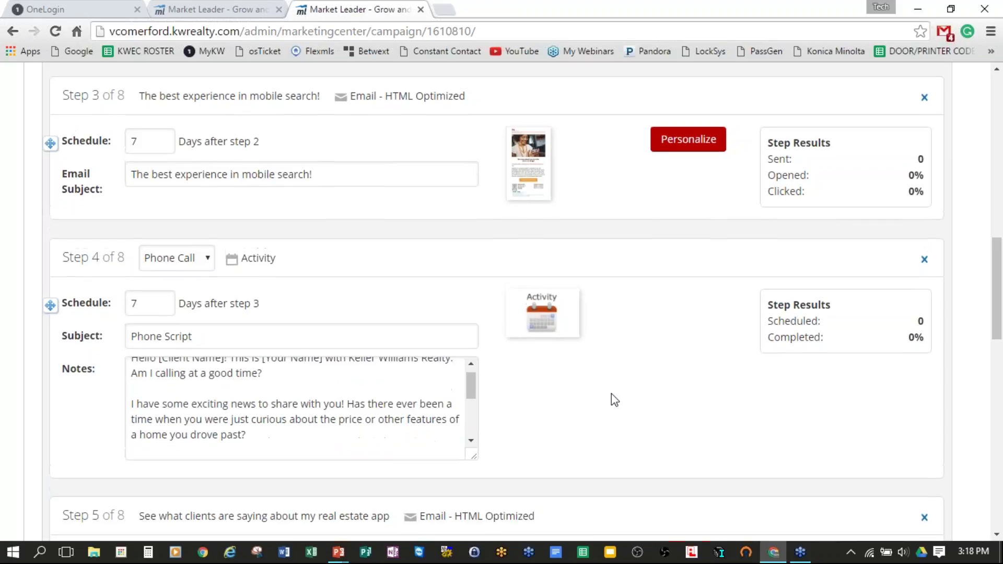
scroll(627, 418, down, 1)
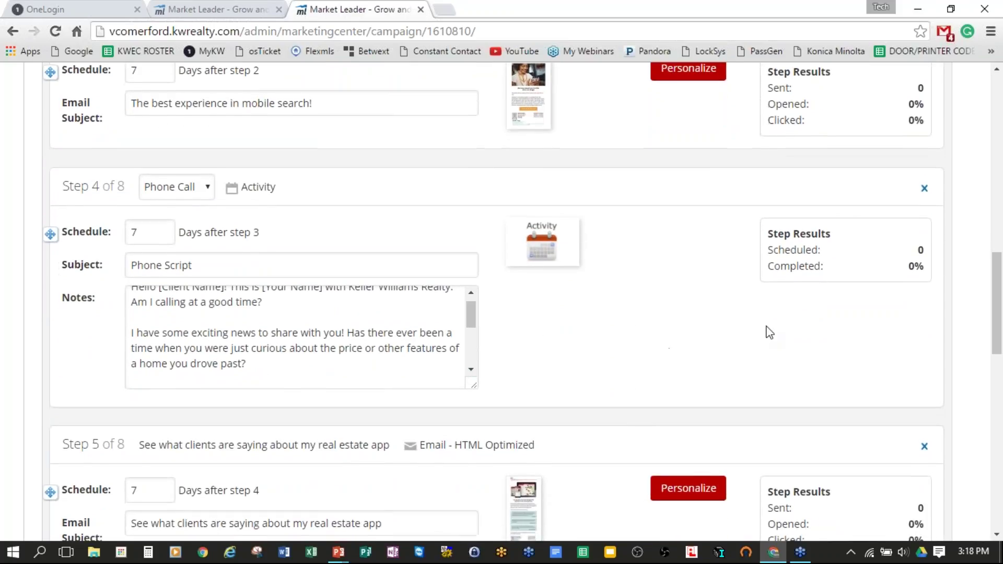
scroll(638, 324, down, 2)
scroll(620, 333, down, 2)
scroll(616, 329, down, 1)
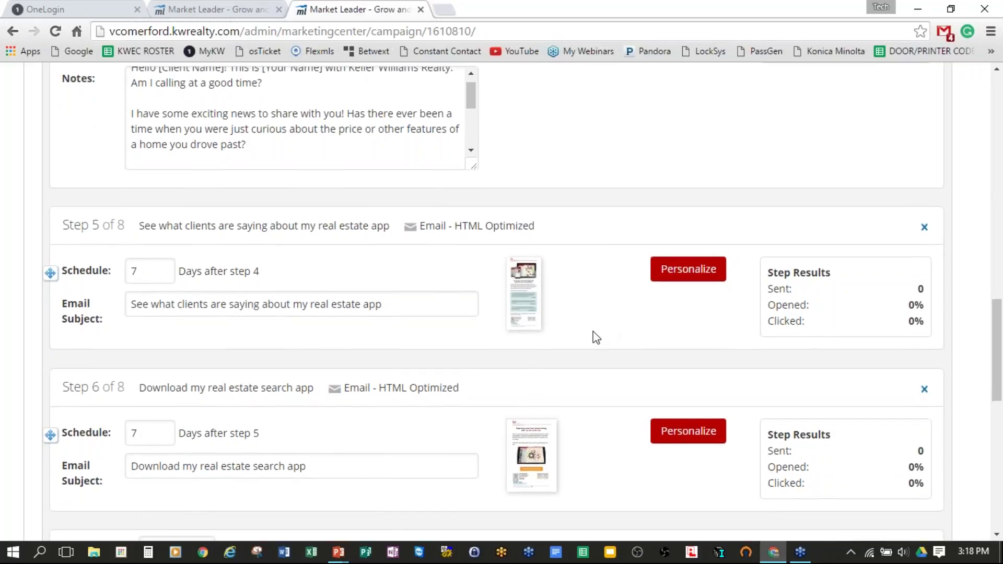
scroll(601, 340, down, 3)
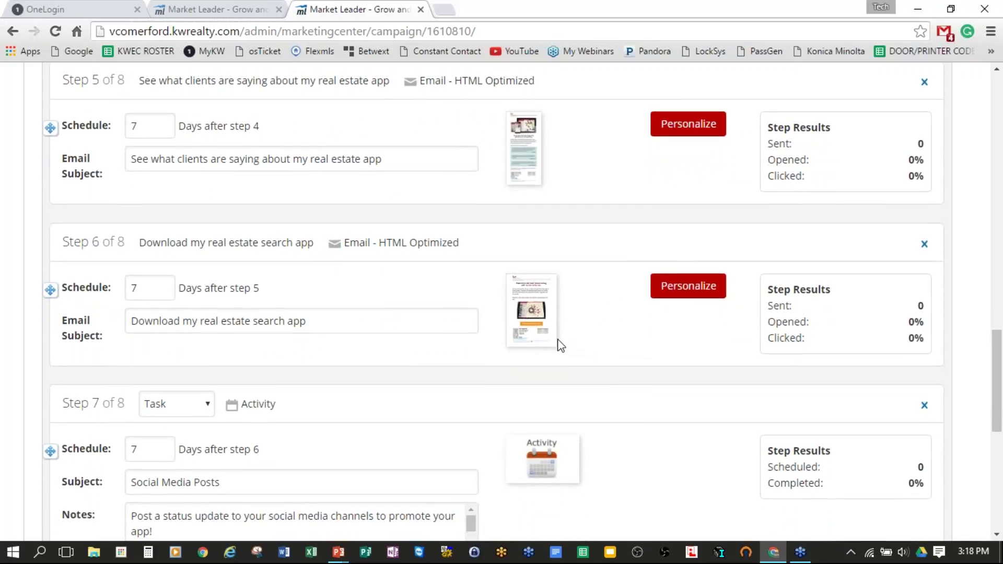
click(532, 311)
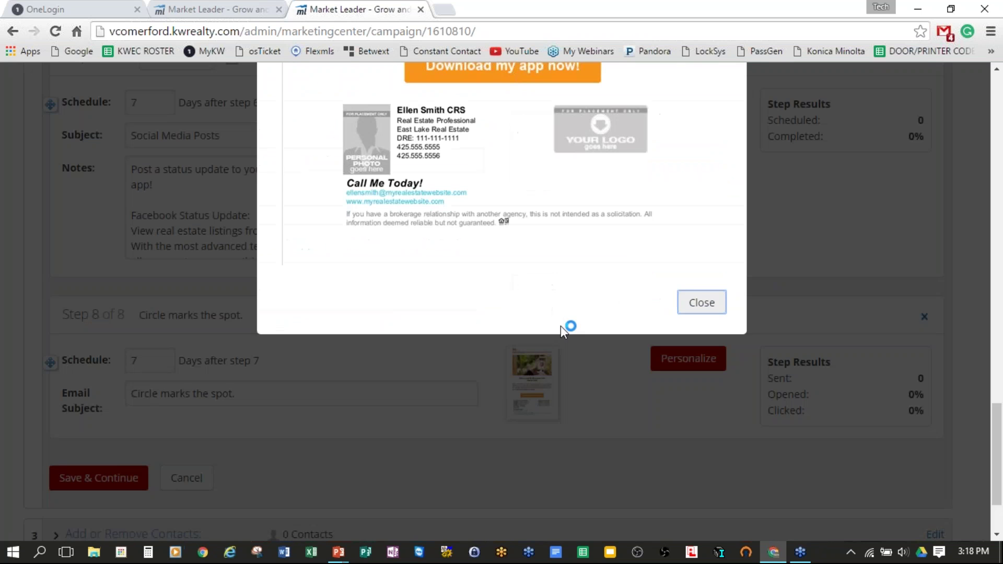
scroll(637, 279, up, 3)
scroll(662, 295, up, 2)
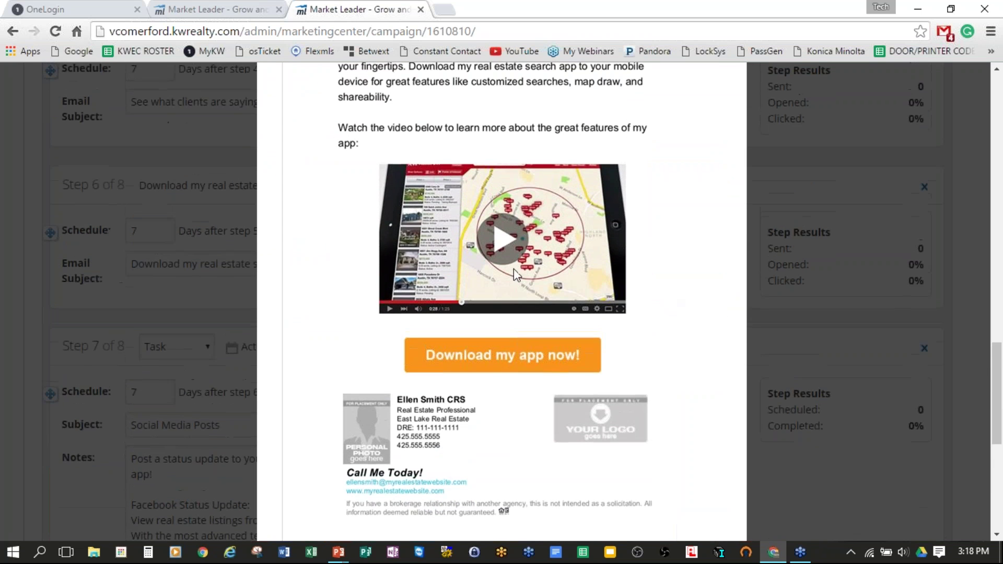
scroll(575, 243, up, 3)
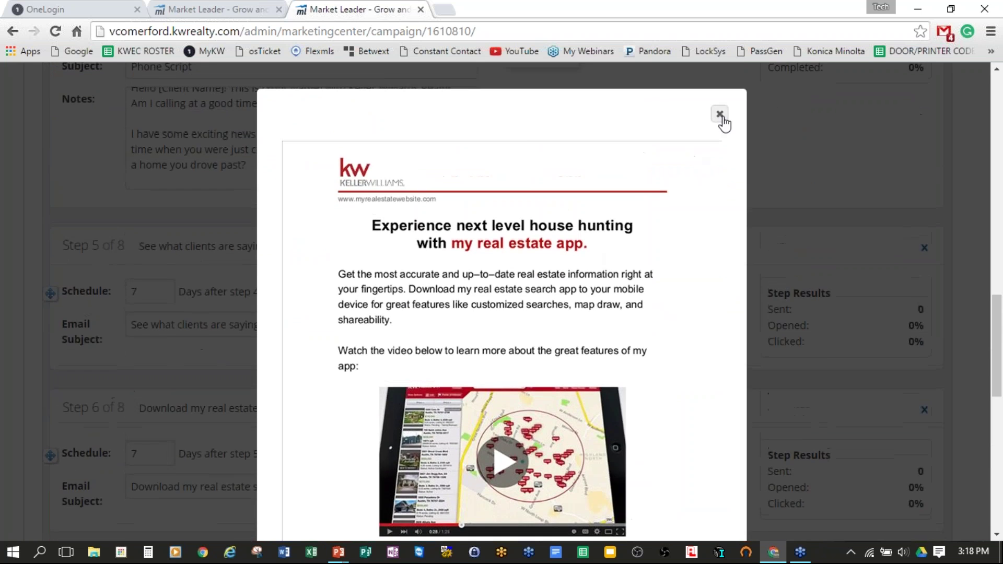
click(717, 110)
scroll(663, 338, down, 5)
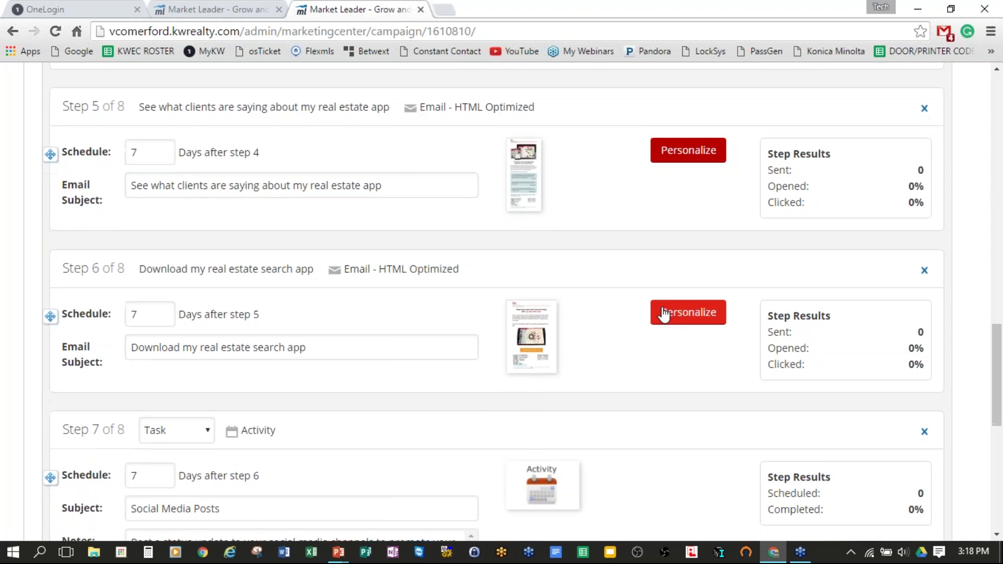
scroll(664, 314, down, 3)
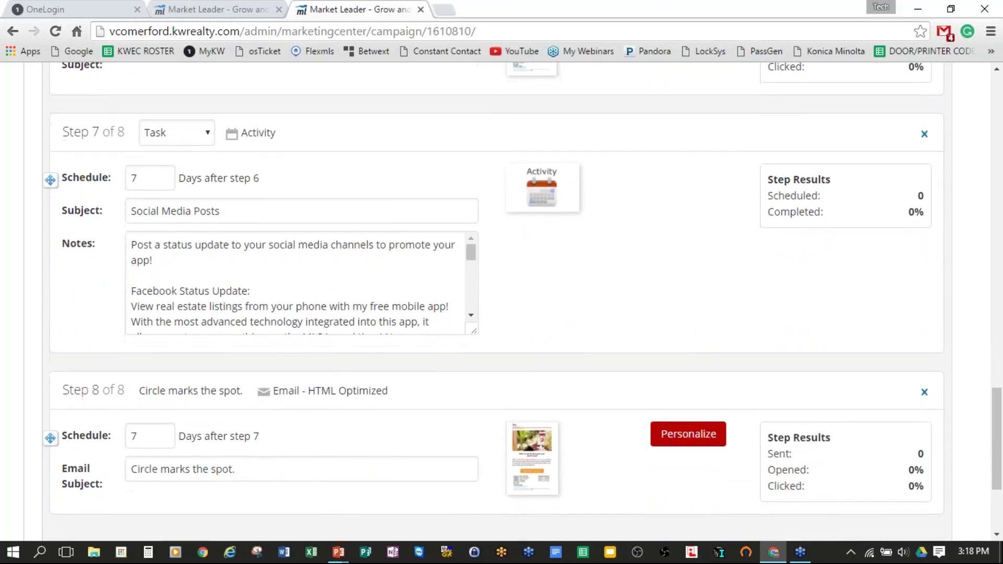
scroll(689, 264, down, 3)
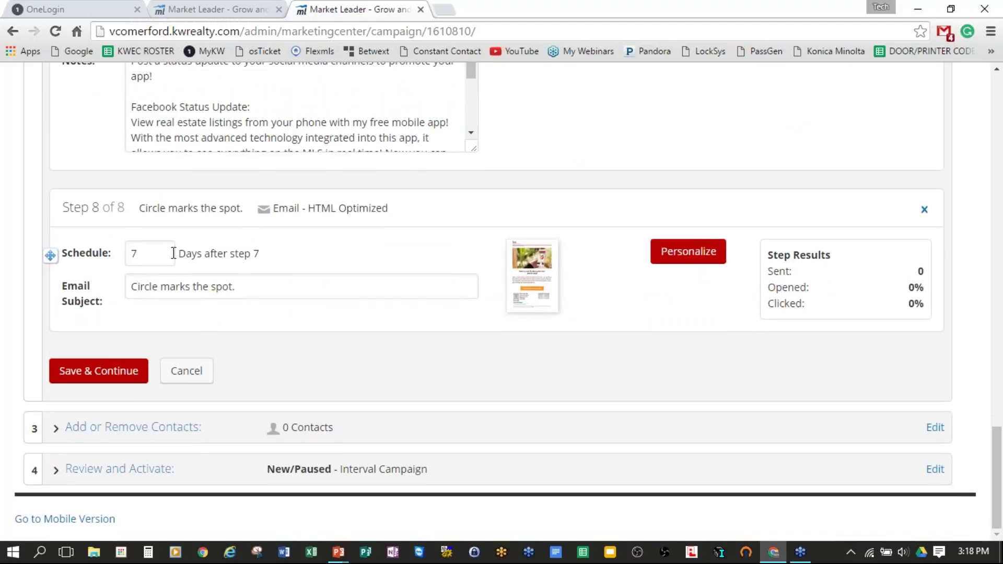
Step: Save the campaign steps and expand Add or Remove Contacts, showing 294 eligible contacts
click(102, 375)
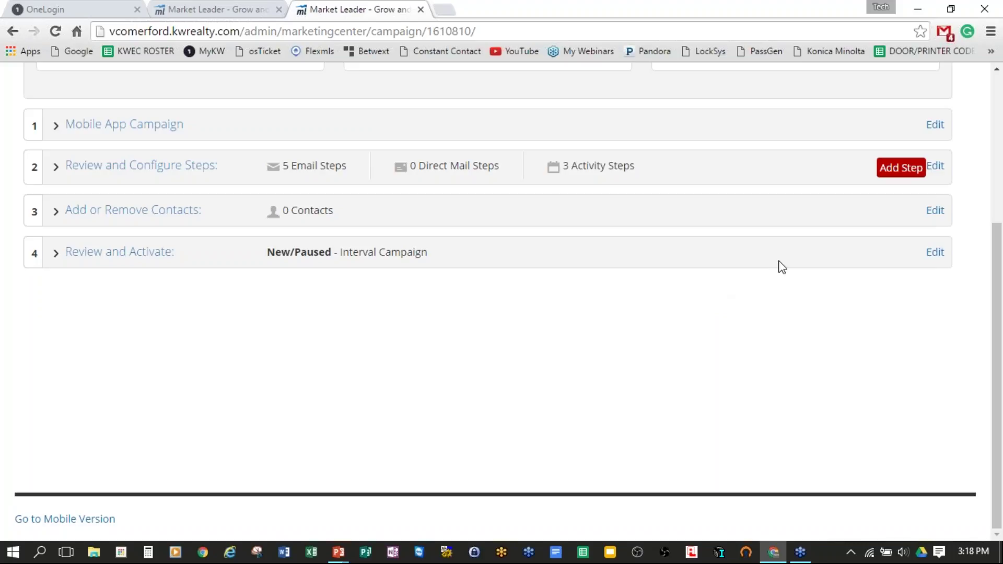
scroll(781, 265, up, 2)
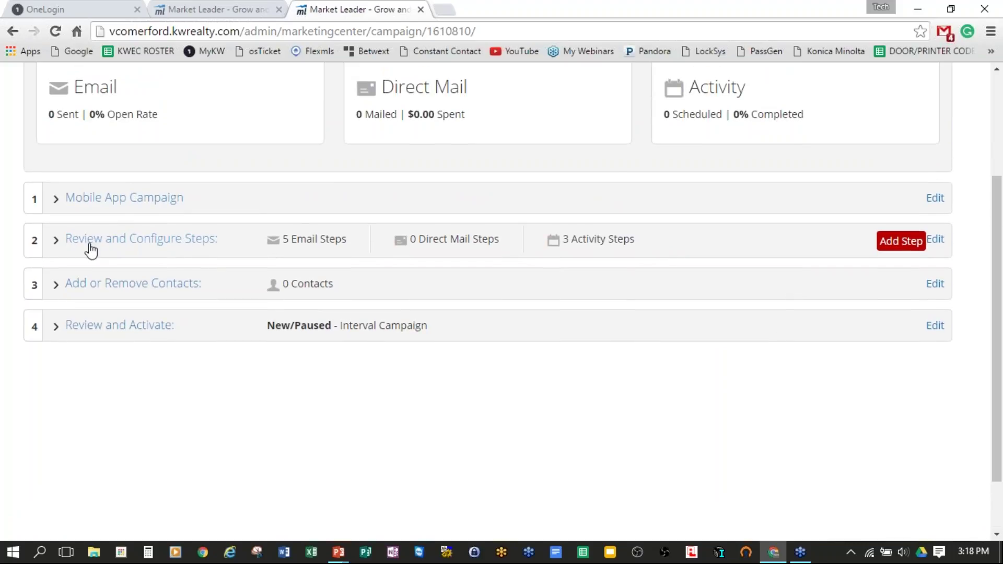
click(101, 287)
scroll(434, 372, down, 2)
scroll(433, 372, down, 8)
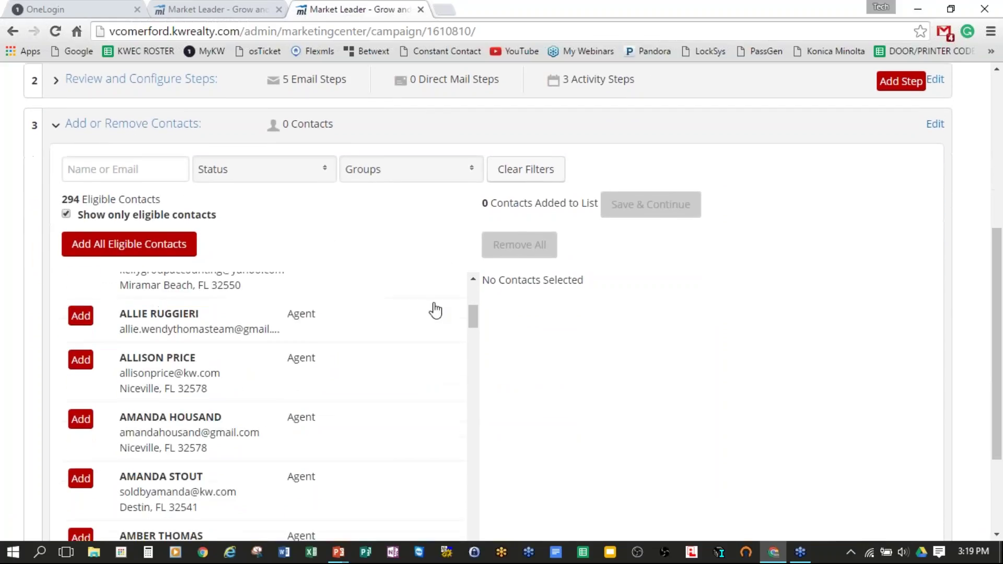
scroll(433, 290, up, 10)
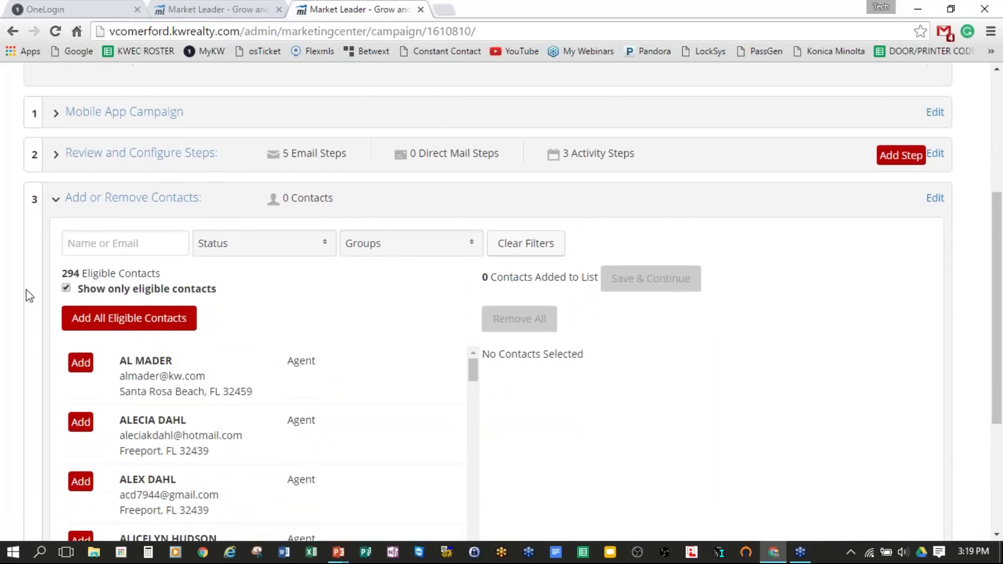
scroll(28, 287, down, 3)
scroll(28, 277, down, 1)
scroll(27, 271, up, 1)
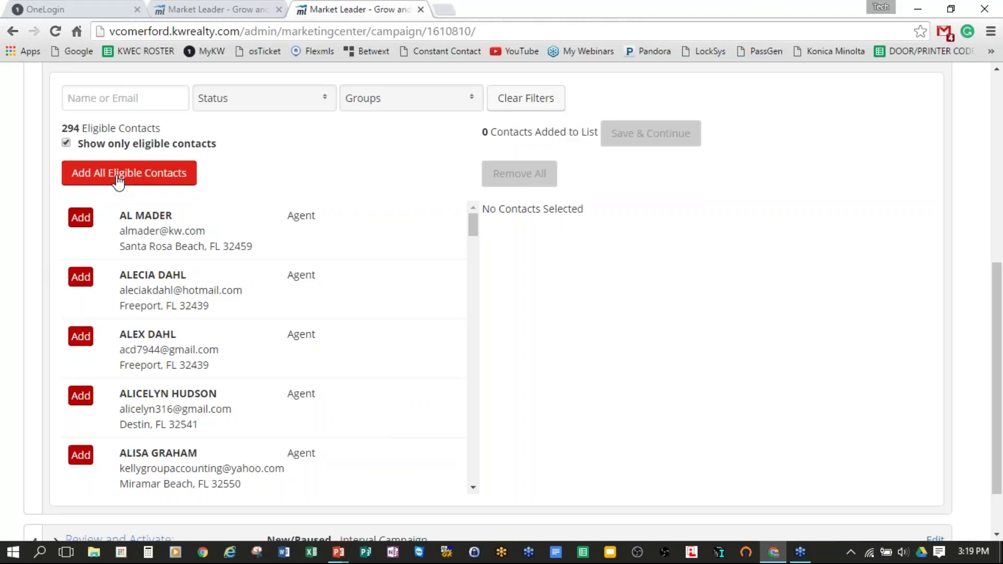
scroll(312, 282, up, 3)
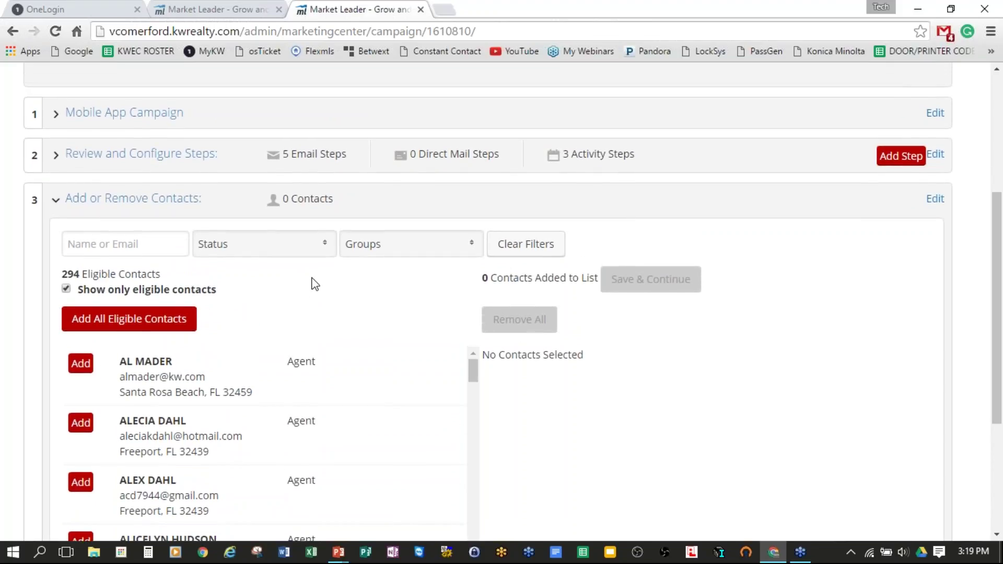
Step: Filter contacts to the KWEC STAFF group, add all 14 eligible contacts, and save
click(465, 246)
scroll(413, 351, down, 5)
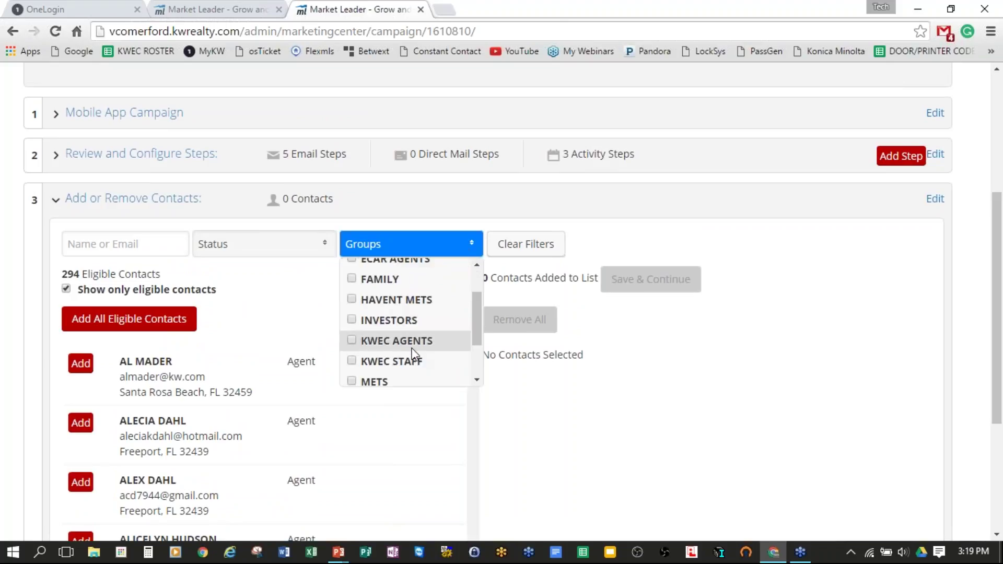
click(351, 280)
scroll(472, 258, up, 3)
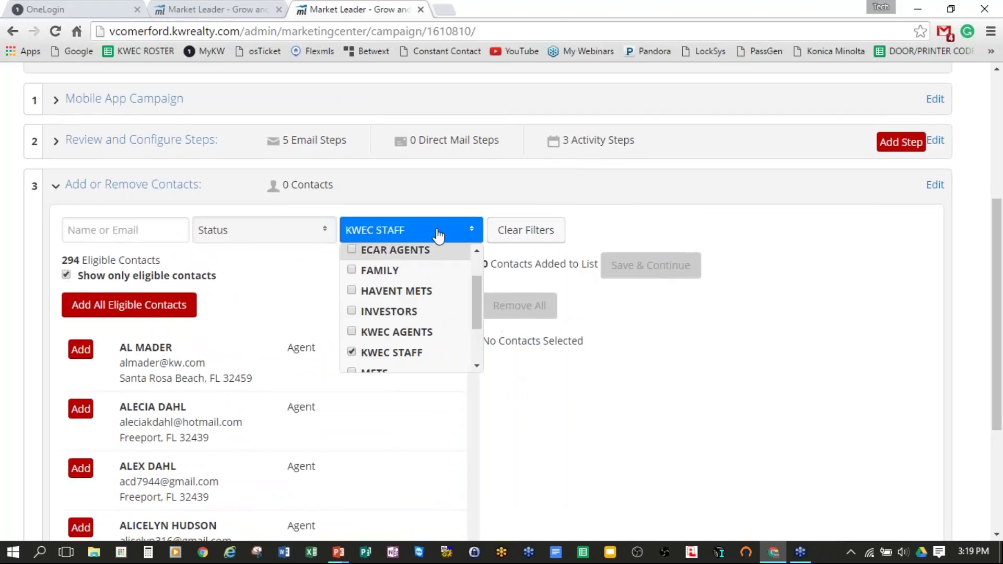
click(294, 378)
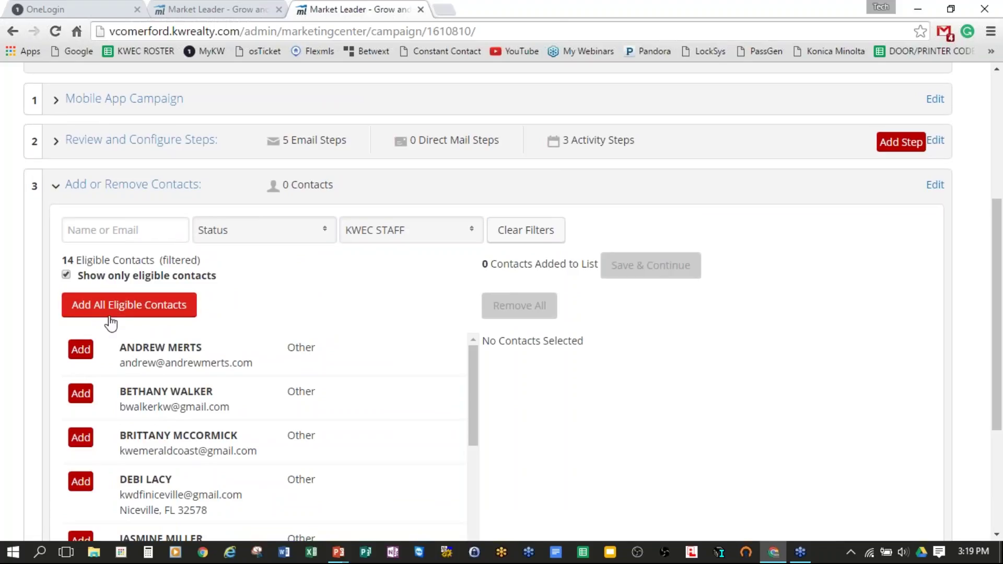
click(133, 312)
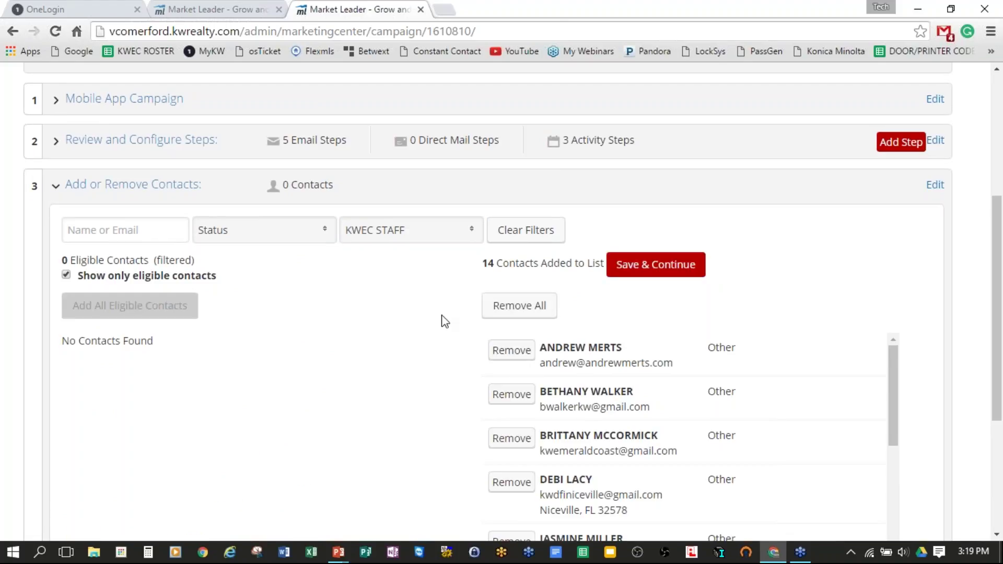
scroll(420, 319, down, 1)
scroll(423, 318, down, 3)
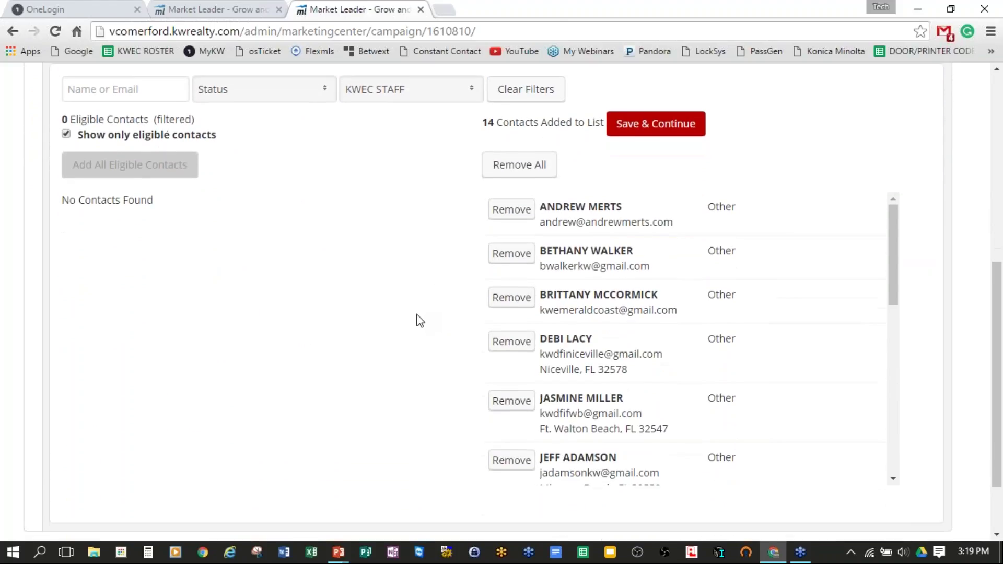
scroll(421, 308, up, 1)
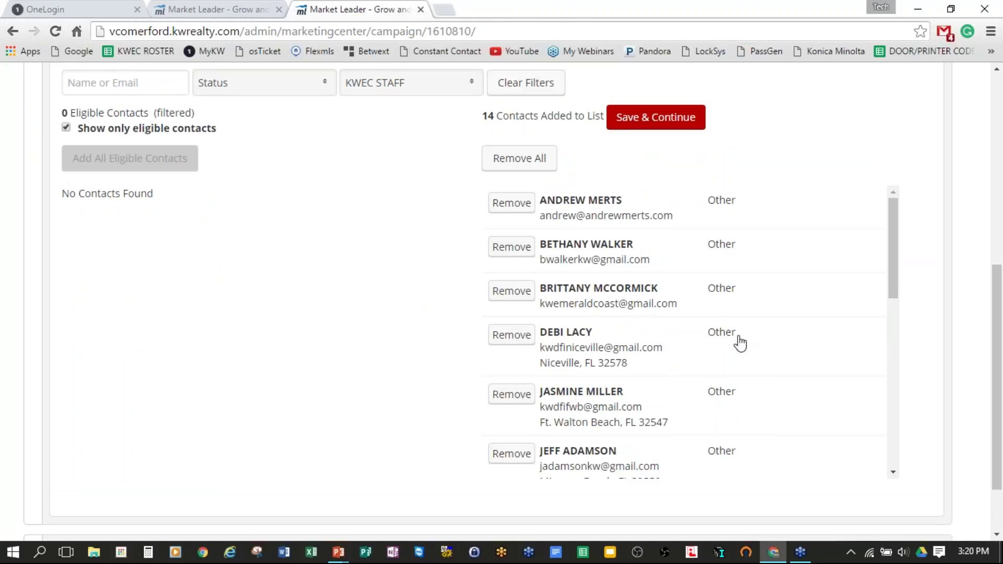
click(664, 124)
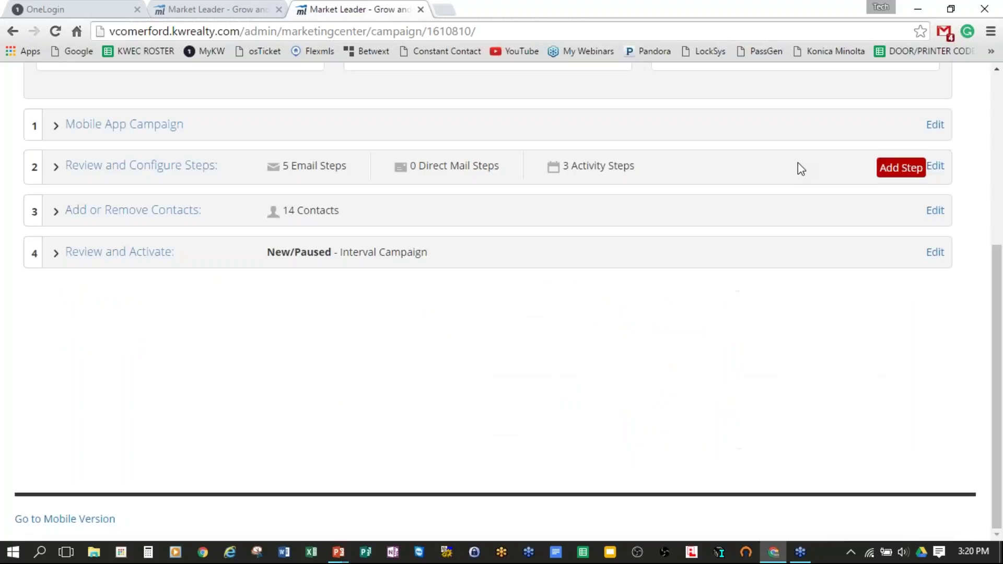
Step: In Review and Activate, tick the email opt-in agreement and Include Showcase Properties
click(98, 256)
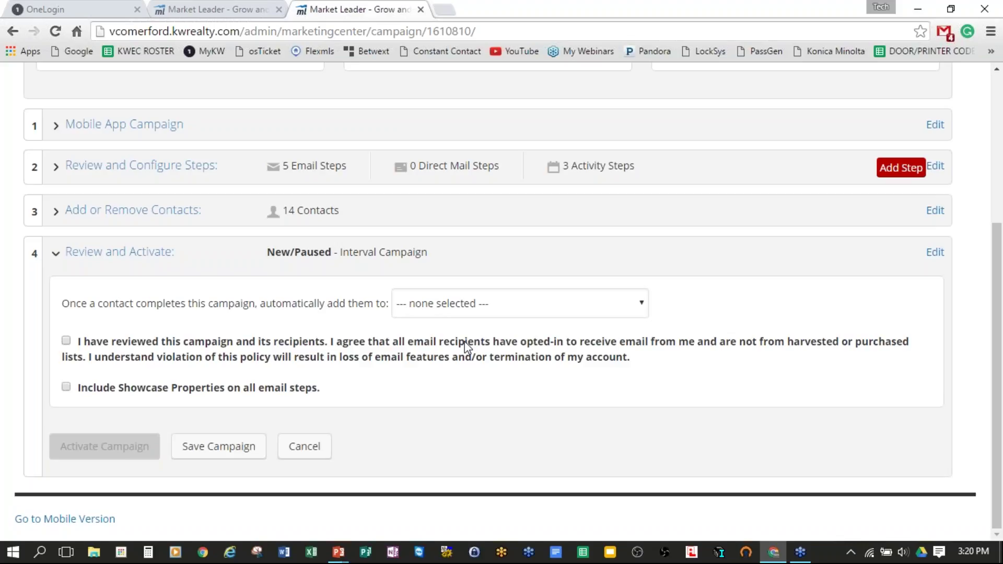
drag(109, 304, 392, 304)
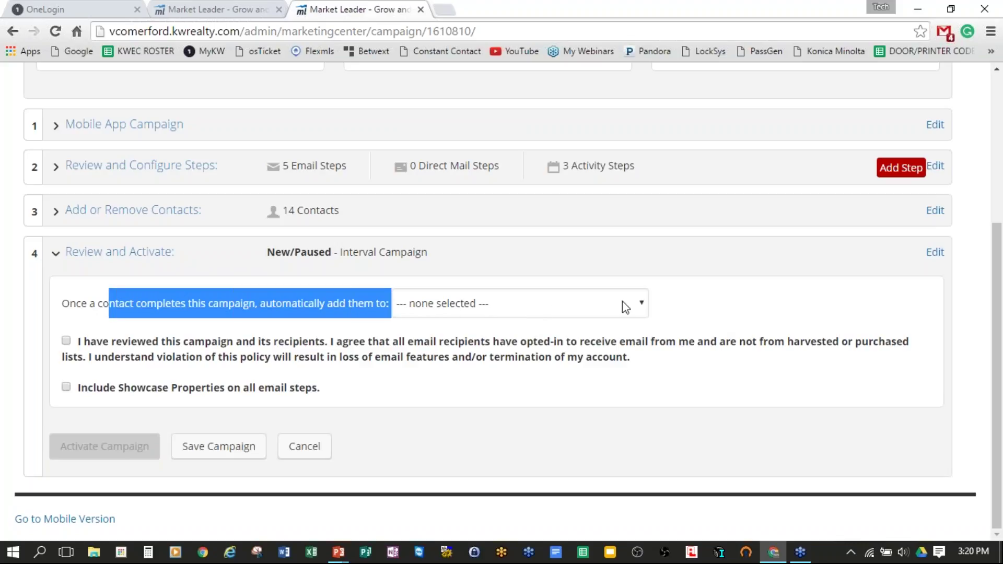
click(642, 300)
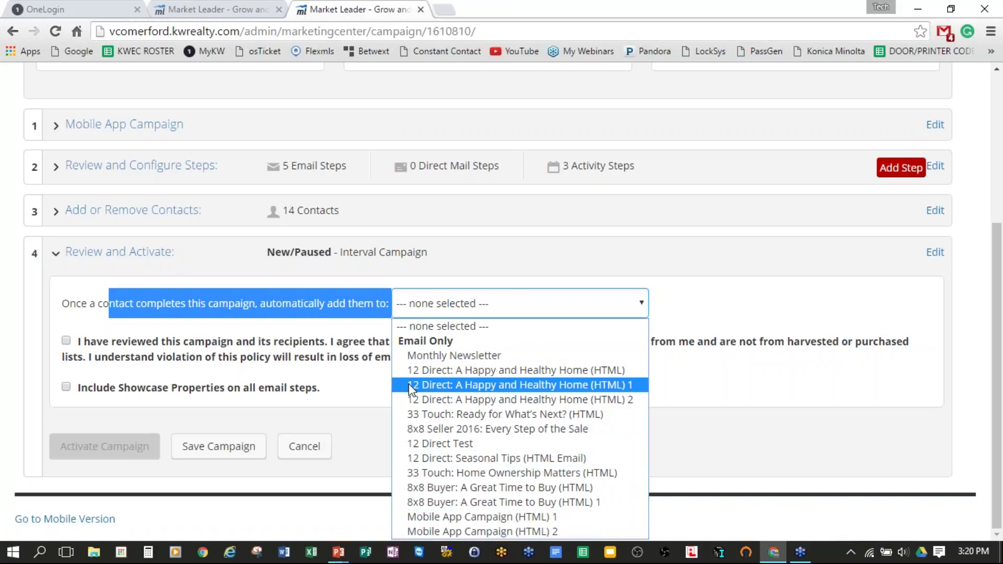
click(152, 358)
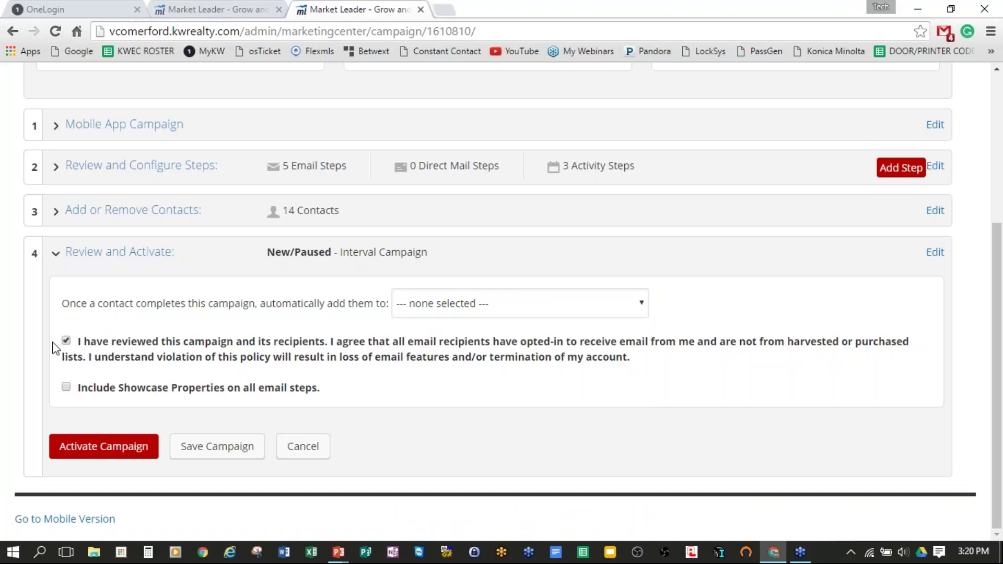
click(66, 388)
Step: Activate the Mobile App Campaign, review the 3 active campaigns, and end the webinar
click(104, 454)
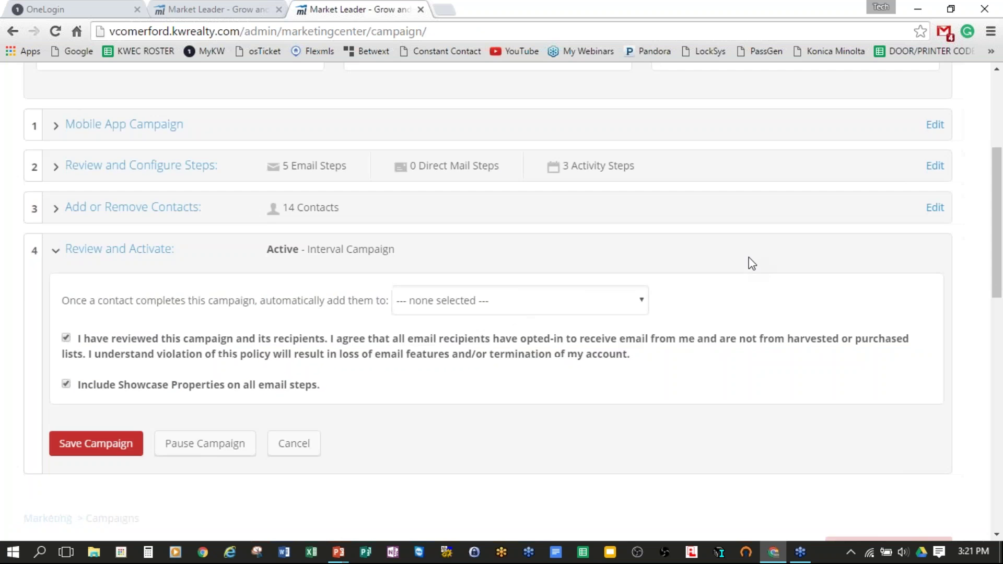
scroll(843, 267, down, 4)
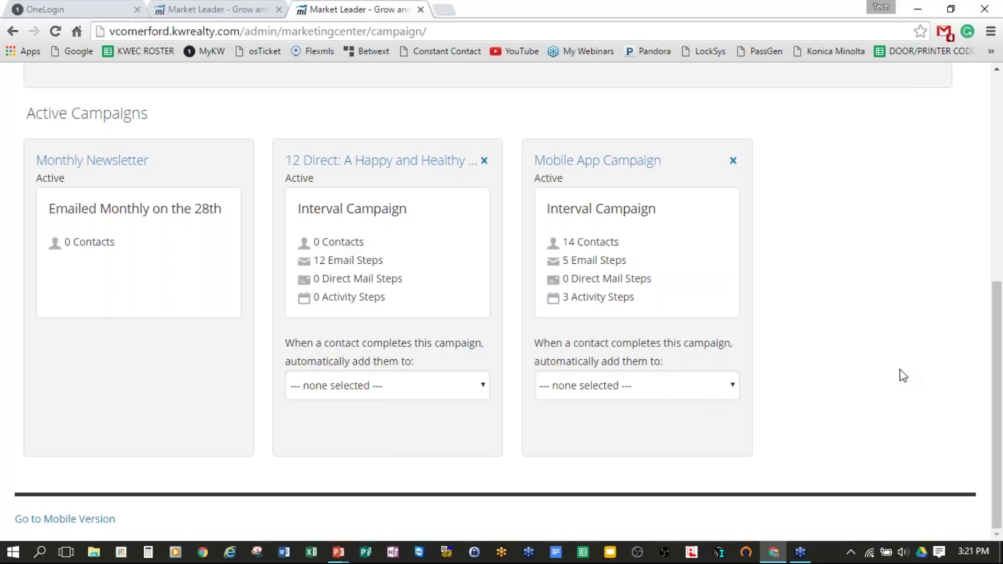
scroll(899, 362, up, 5)
scroll(898, 361, up, 3)
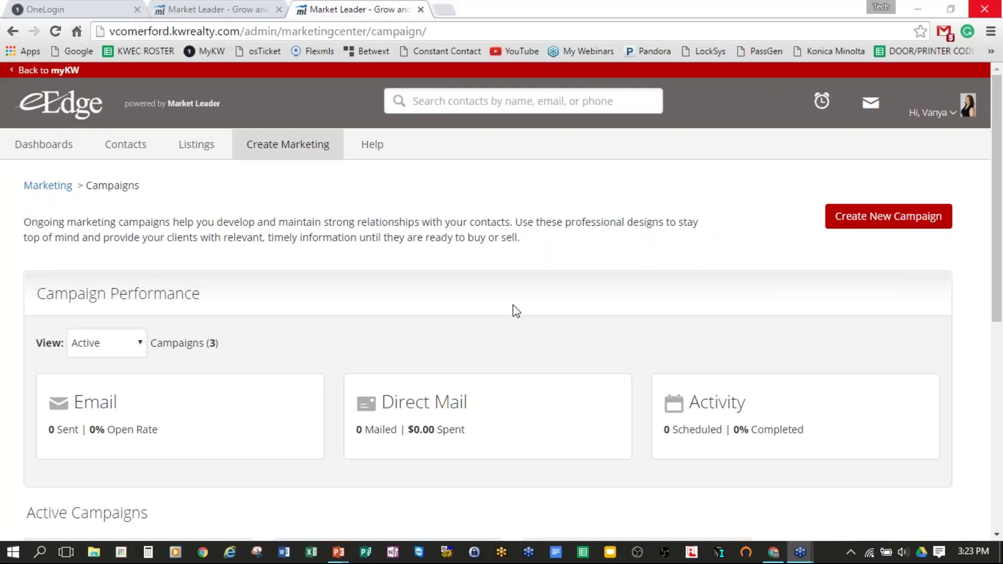
click(548, 301)
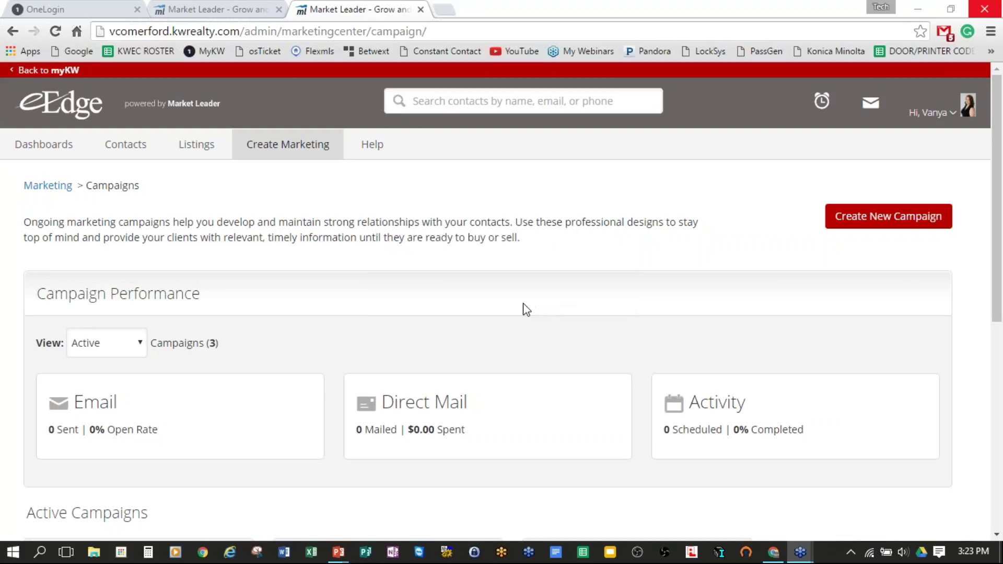